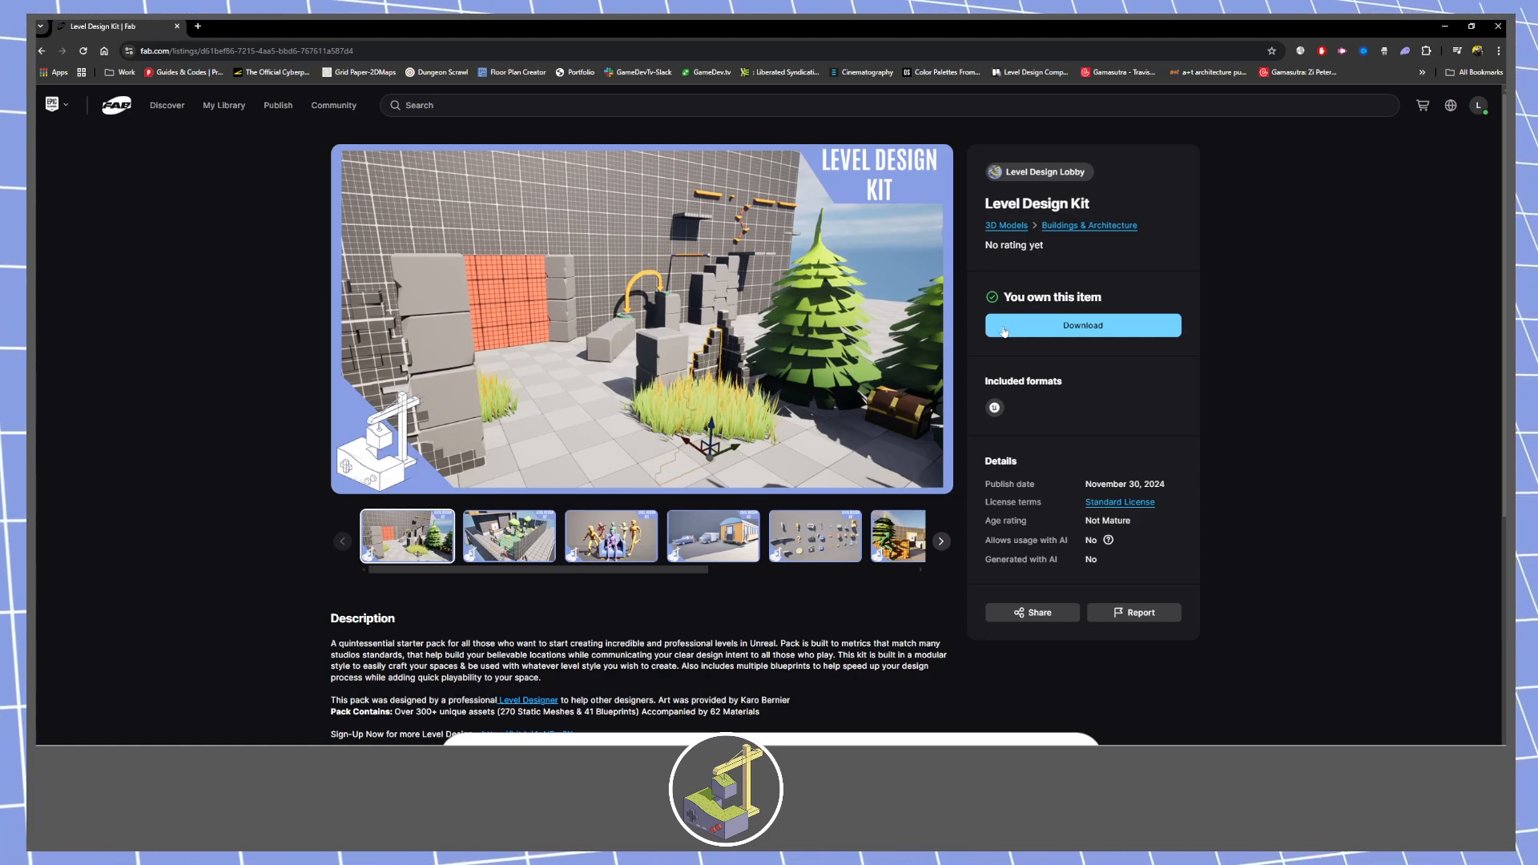
Look through the Level Design Kit's preview images and description to examine its architecture, props, icons and blueprints.
{"action": "left_click", "coordinate": [942, 548]}
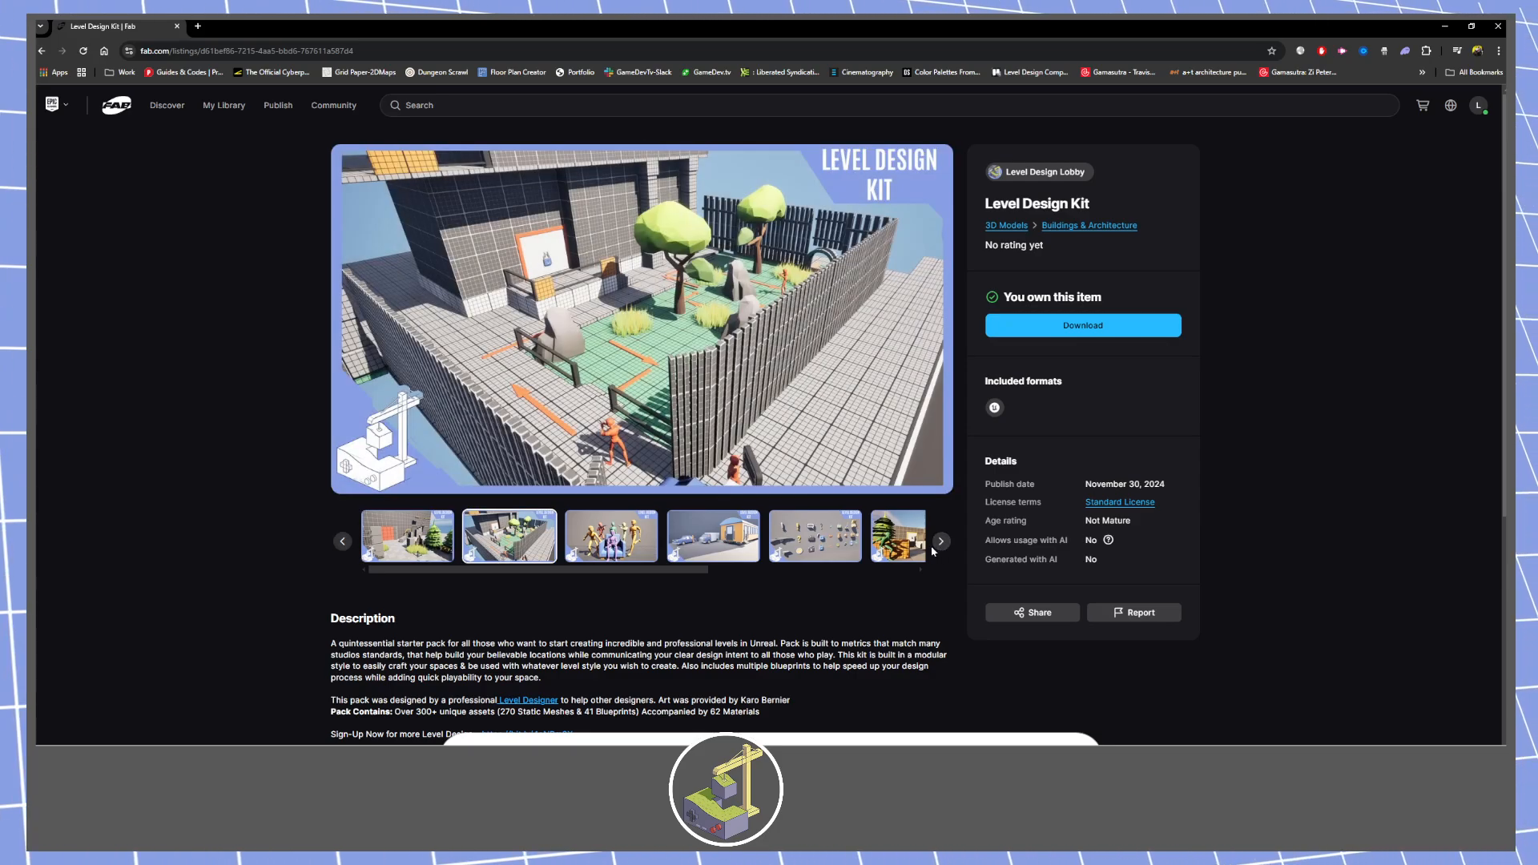
{"action": "scroll", "coordinate": [915, 682], "scroll_direction": "down", "scroll_amount": 2}
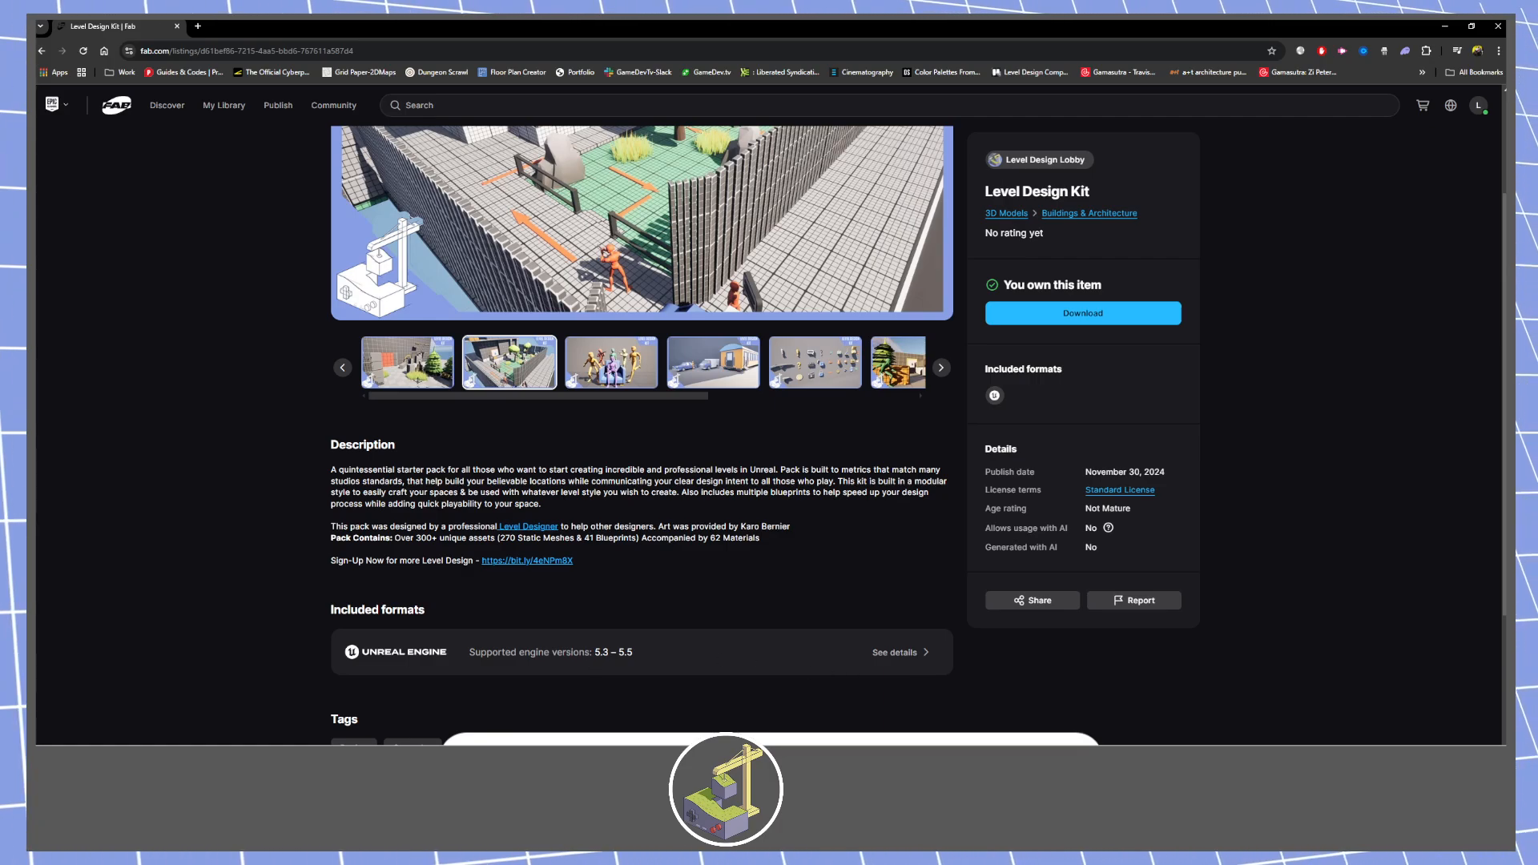
{"action": "scroll", "coordinate": [626, 617], "scroll_direction": "up", "scroll_amount": 1}
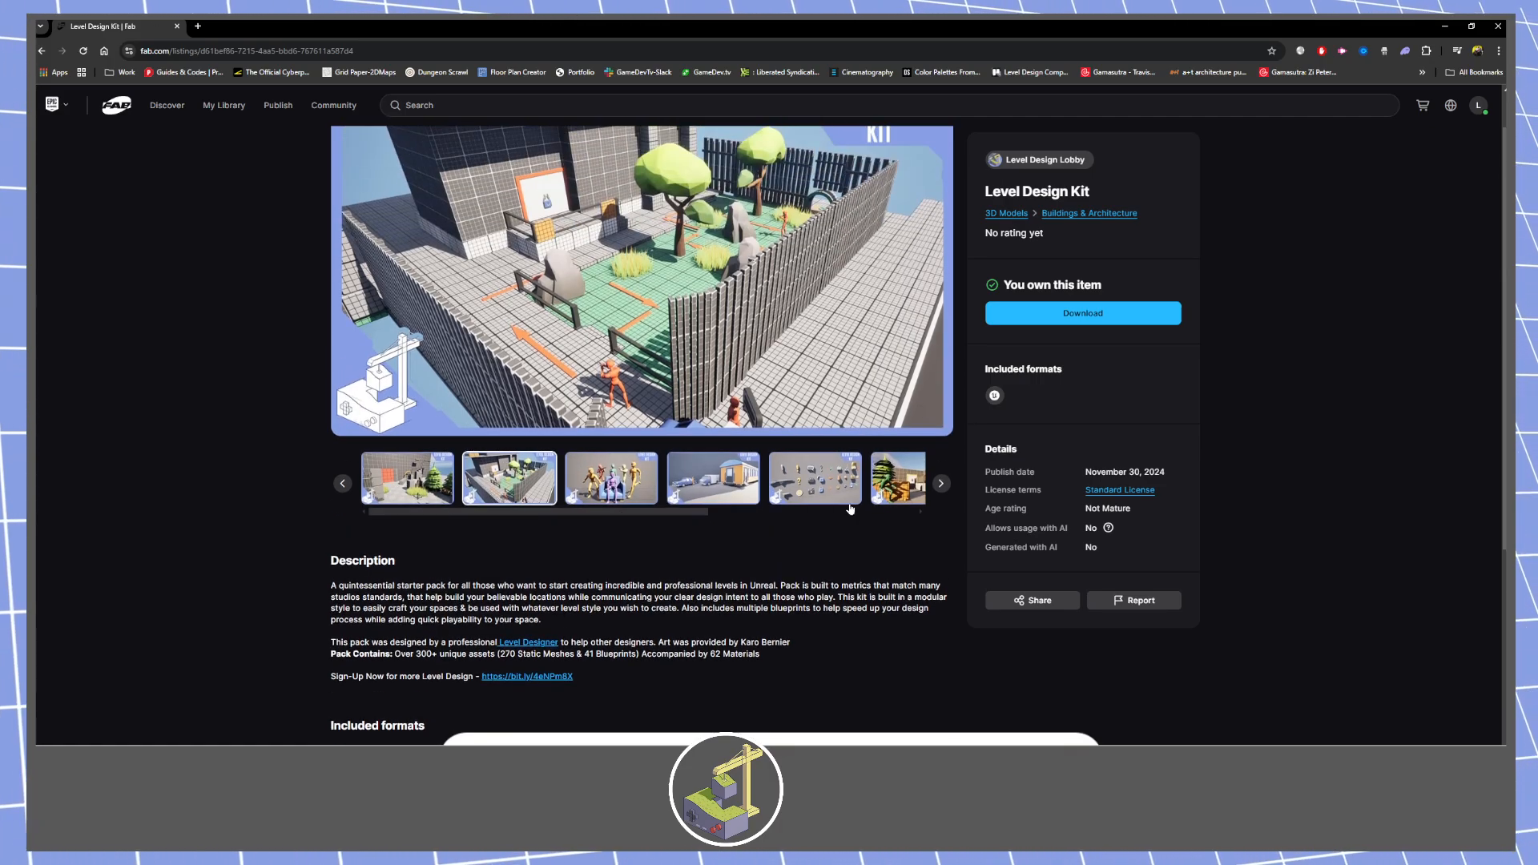
{"action": "left_click", "coordinate": [942, 483]}
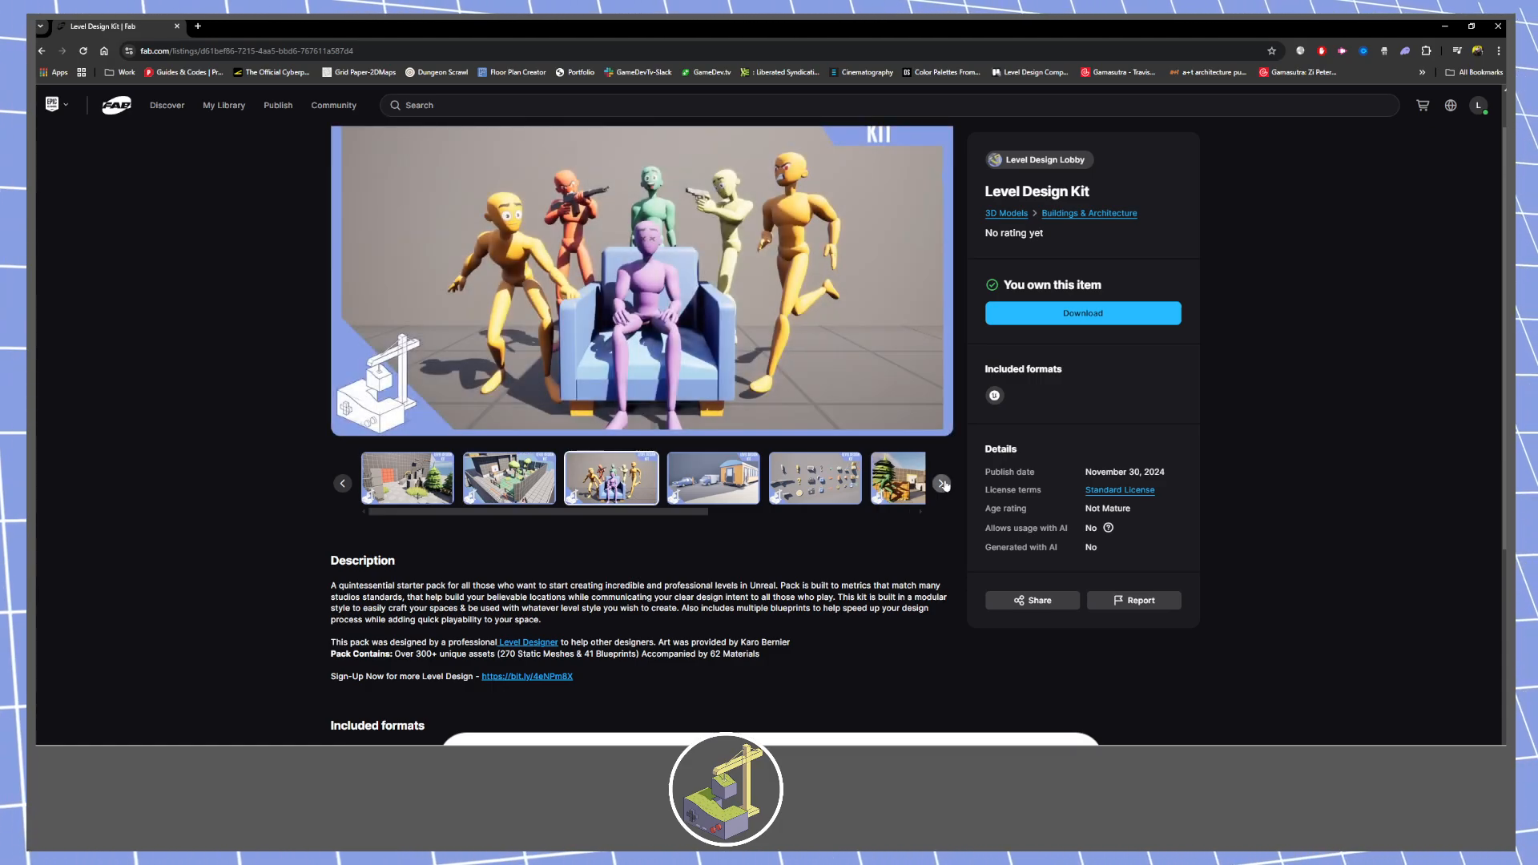
{"action": "left_click", "coordinate": [942, 483]}
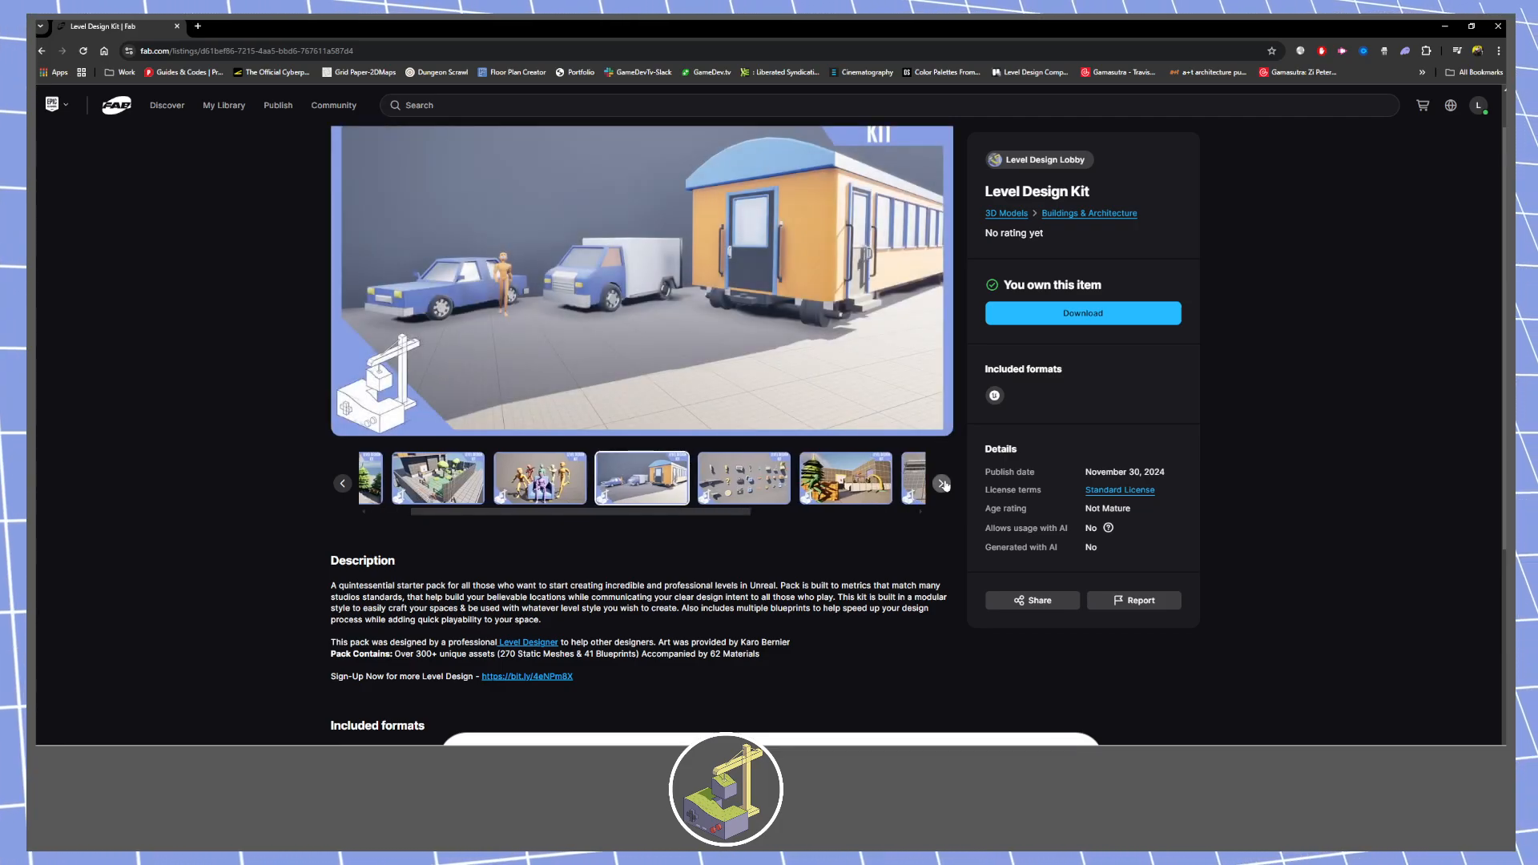
{"action": "scroll", "coordinate": [945, 485], "scroll_direction": "up", "scroll_amount": 1}
{"action": "left_click", "coordinate": [944, 548]}
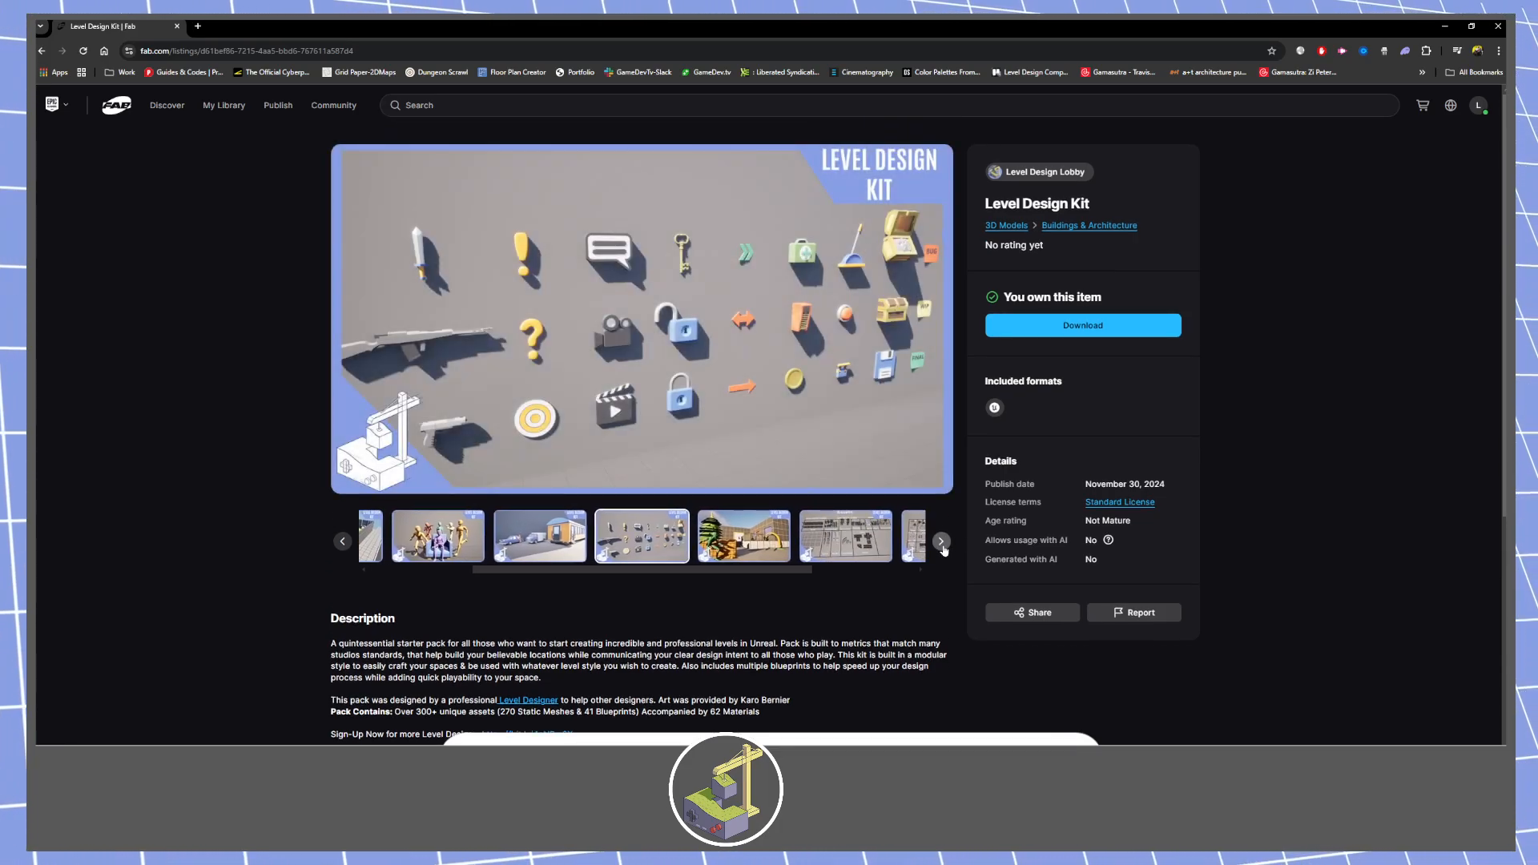
{"action": "left_click", "coordinate": [943, 543]}
{"action": "left_click_drag", "start_coordinate": [984, 204], "coordinate": [1089, 204]}
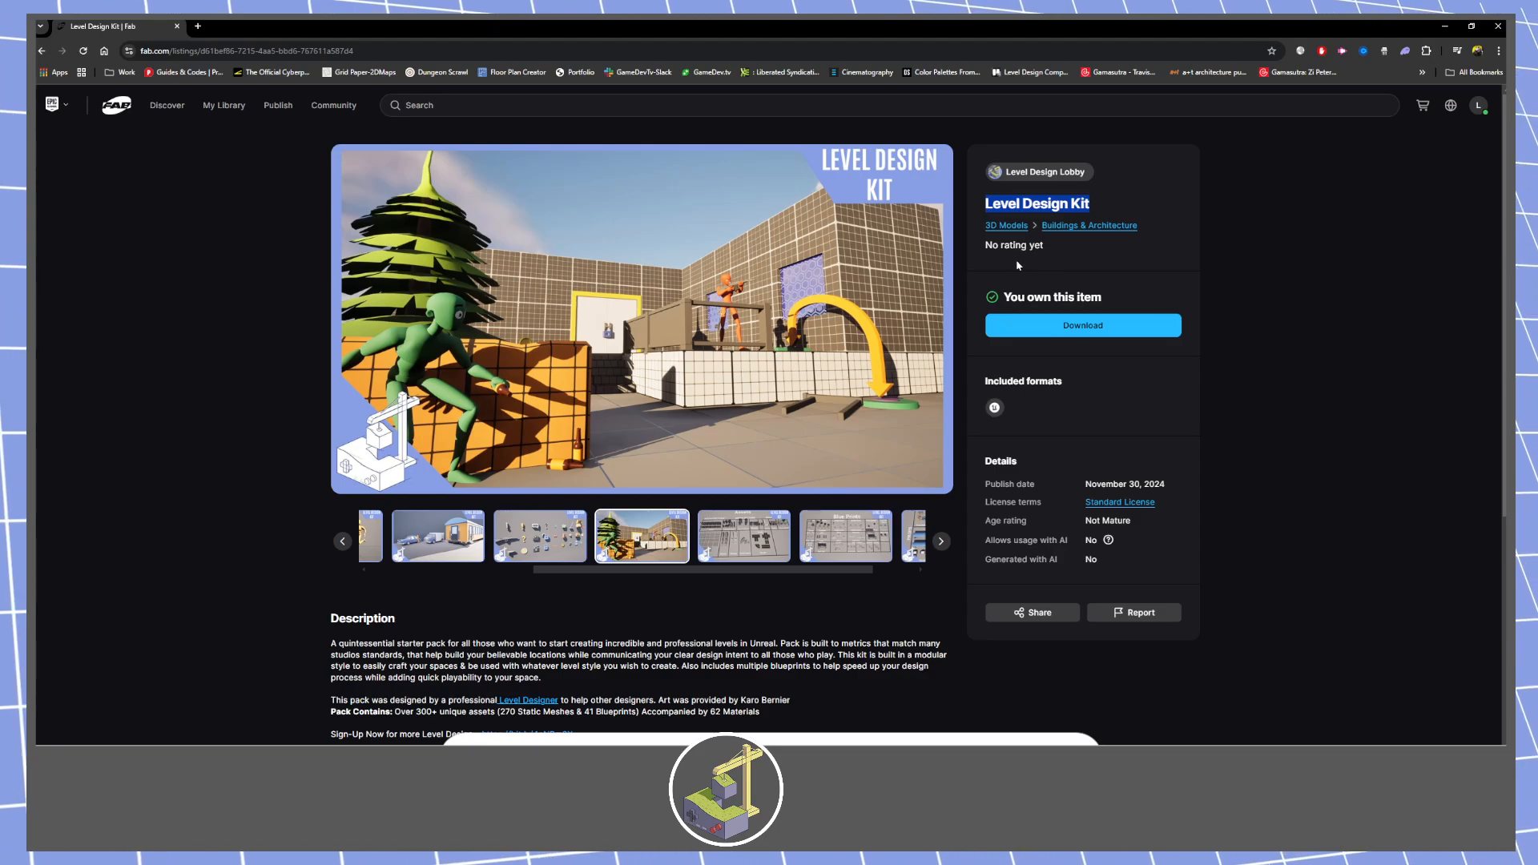
{"action": "left_click", "coordinate": [939, 542]}
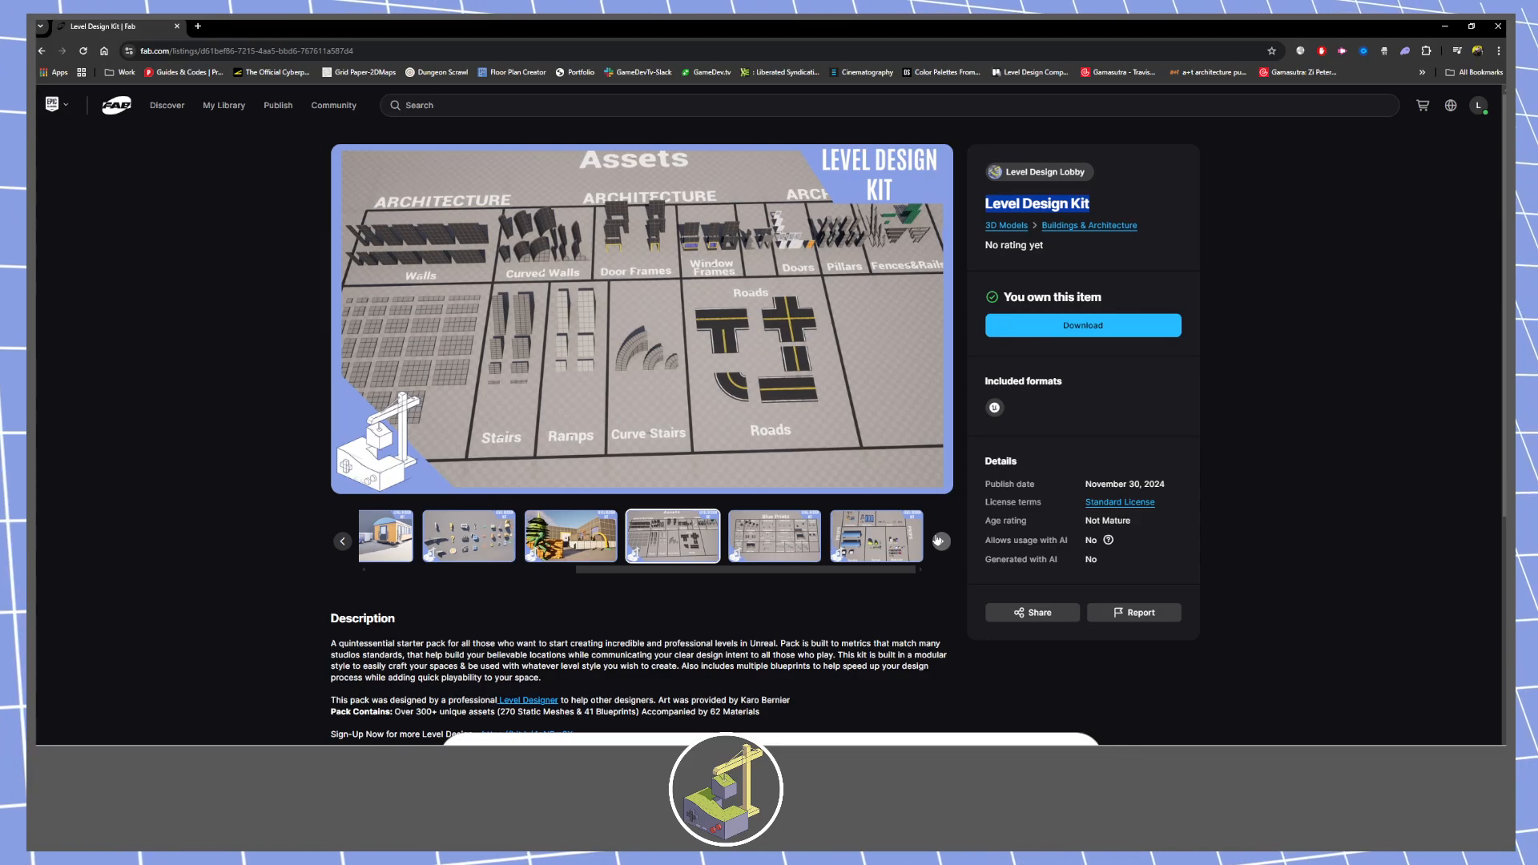
{"action": "left_click", "coordinate": [940, 541]}
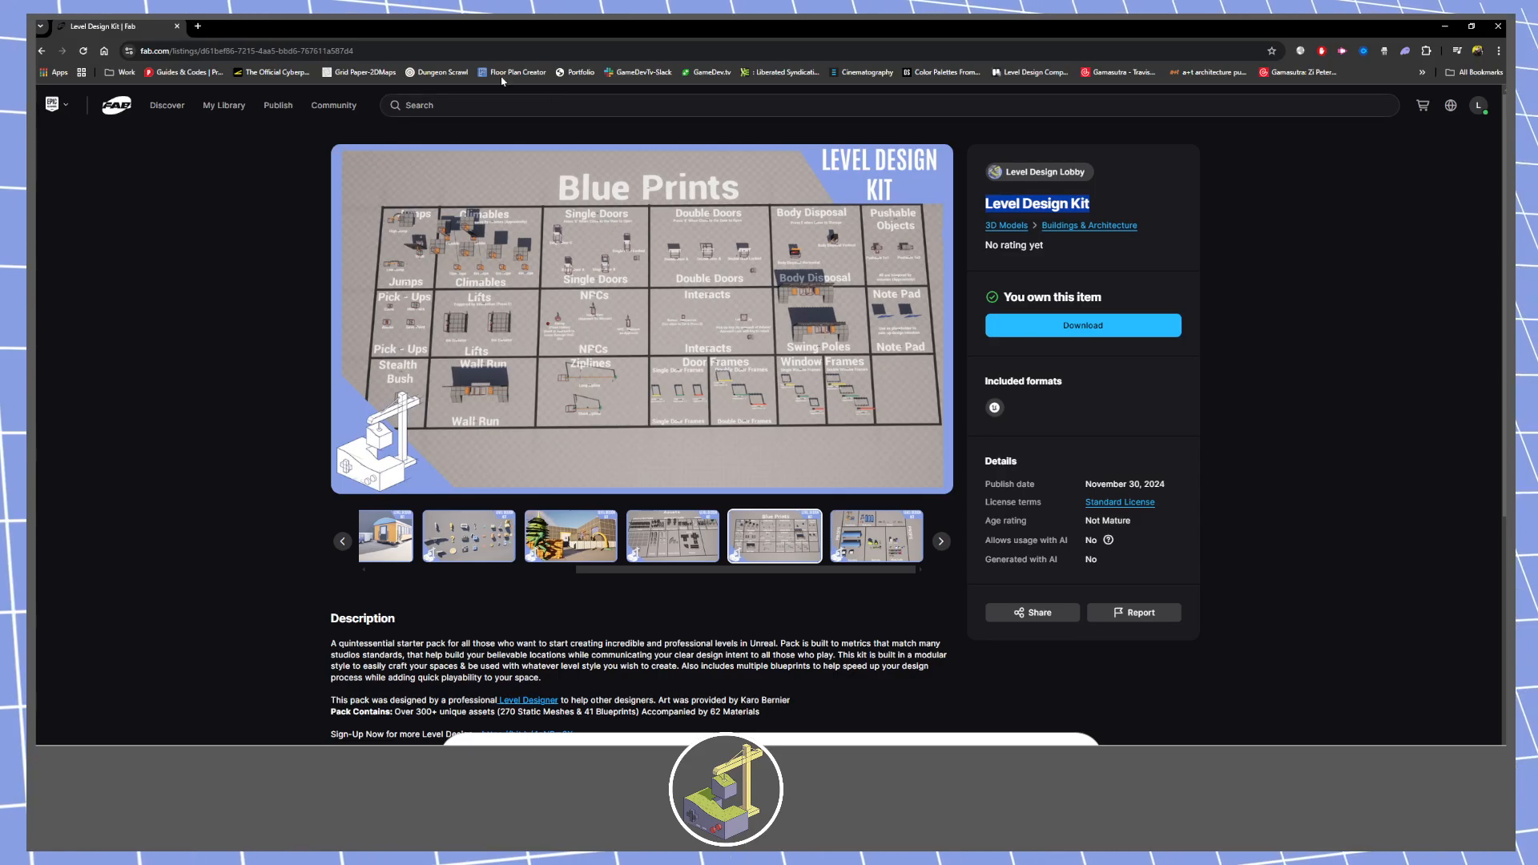
Browse the Crematorium PAX gallery back and forth up to photo 6, examining the building's columns, walls and cylindrical volumes as reference.
{"action": "mouse_move", "coordinate": [101, 33]}
{"action": "left_mouse_down"}
{"action": "mouse_move", "coordinate": [33, 83]}
{"action": "mouse_move", "coordinate": [189, 148]}
{"action": "mouse_move", "coordinate": [67, 26]}
{"action": "mouse_move", "coordinate": [115, 52]}
{"action": "mouse_move", "coordinate": [104, 45]}
{"action": "left_mouse_up"}
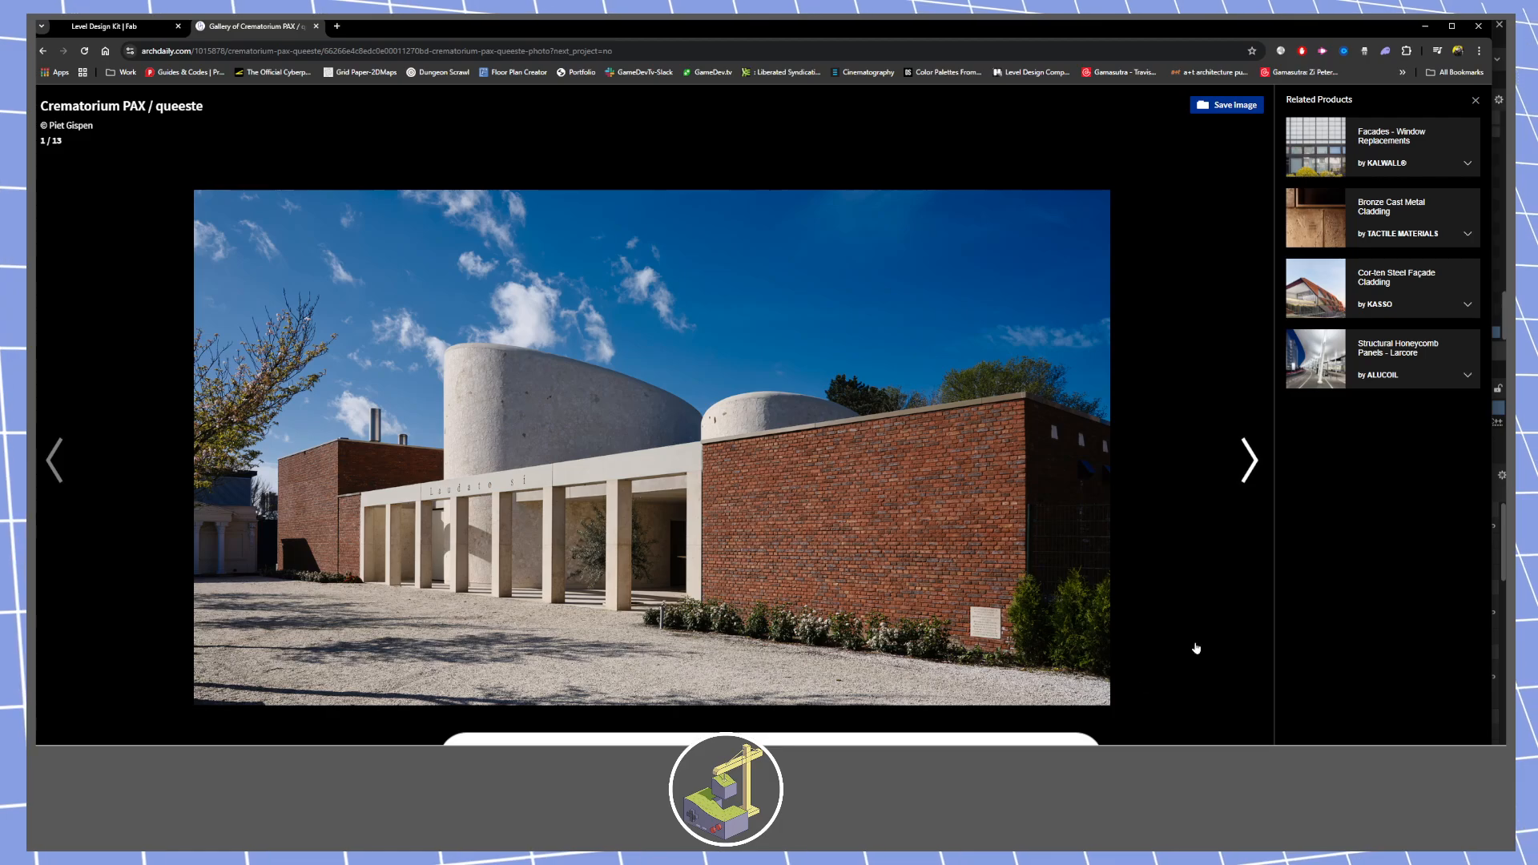
{"action": "left_click", "coordinate": [1247, 461]}
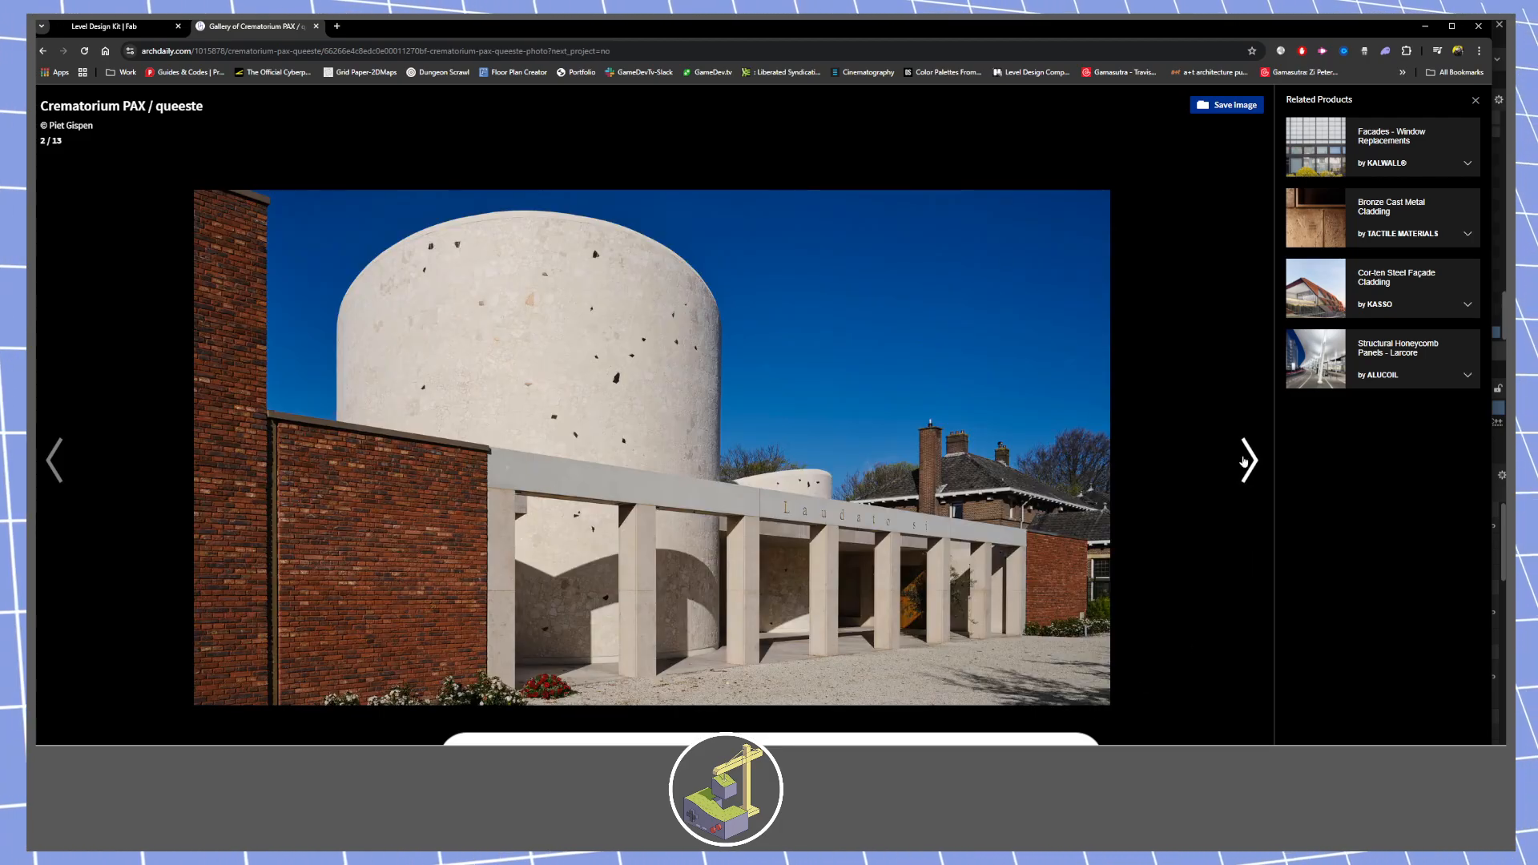
{"action": "left_click", "coordinate": [1244, 462]}
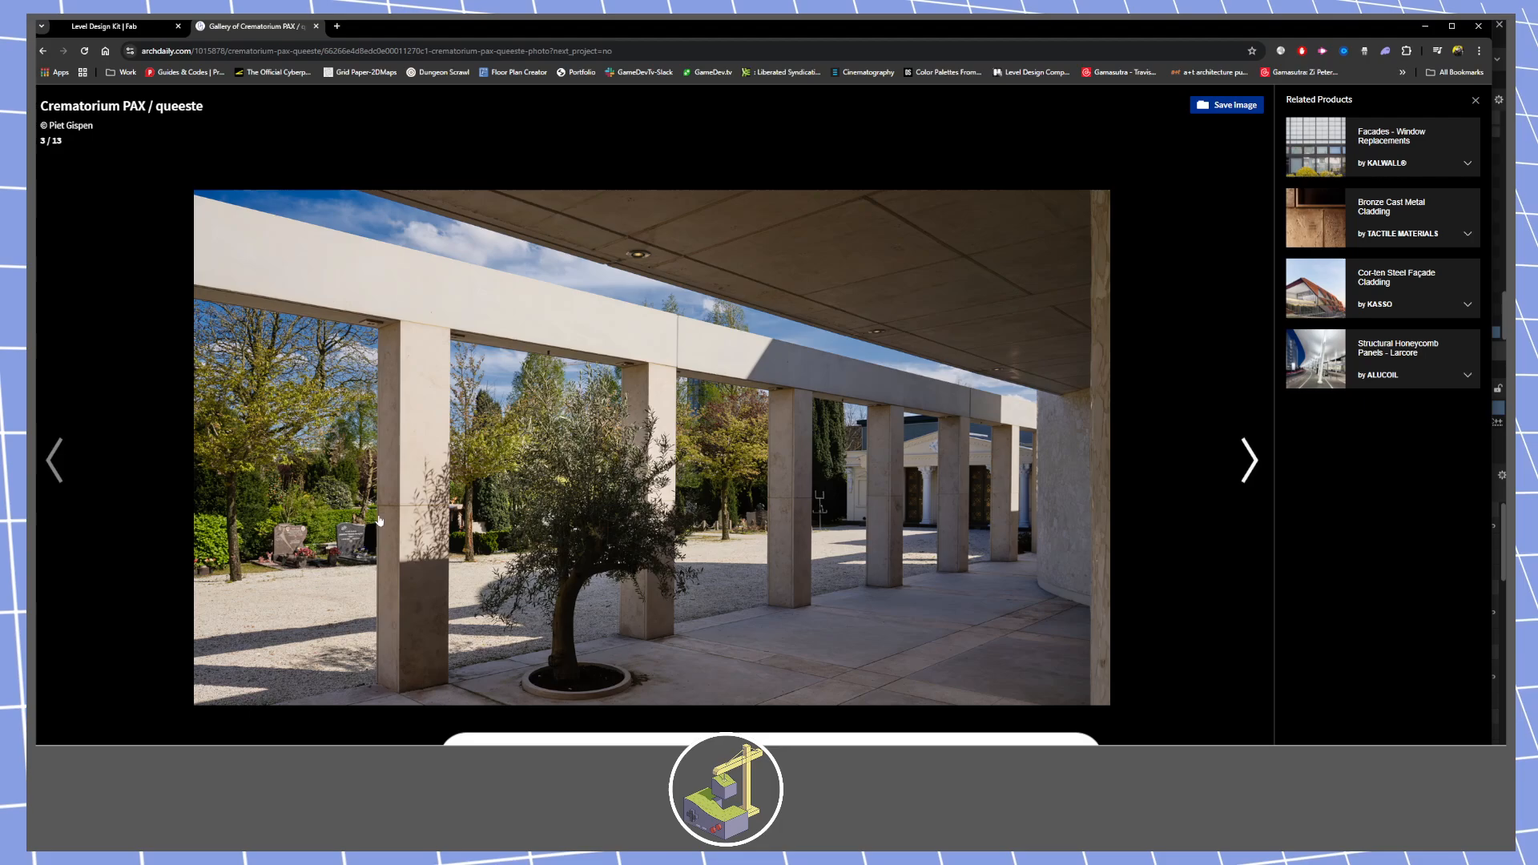
{"action": "left_click", "coordinate": [1249, 469]}
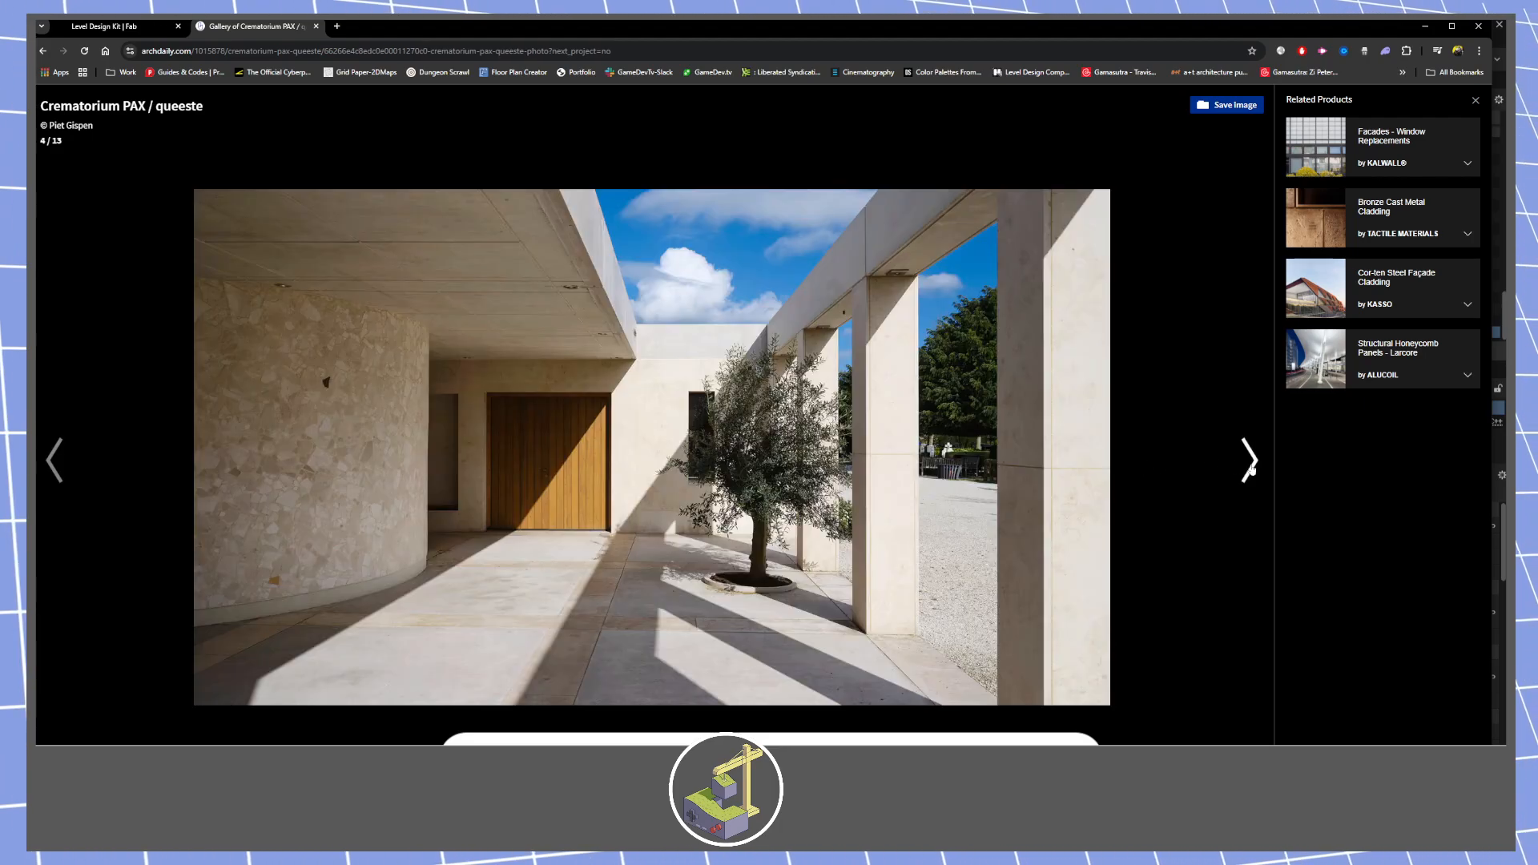
{"action": "left_click", "coordinate": [1246, 474]}
{"action": "left_click", "coordinate": [1247, 470]}
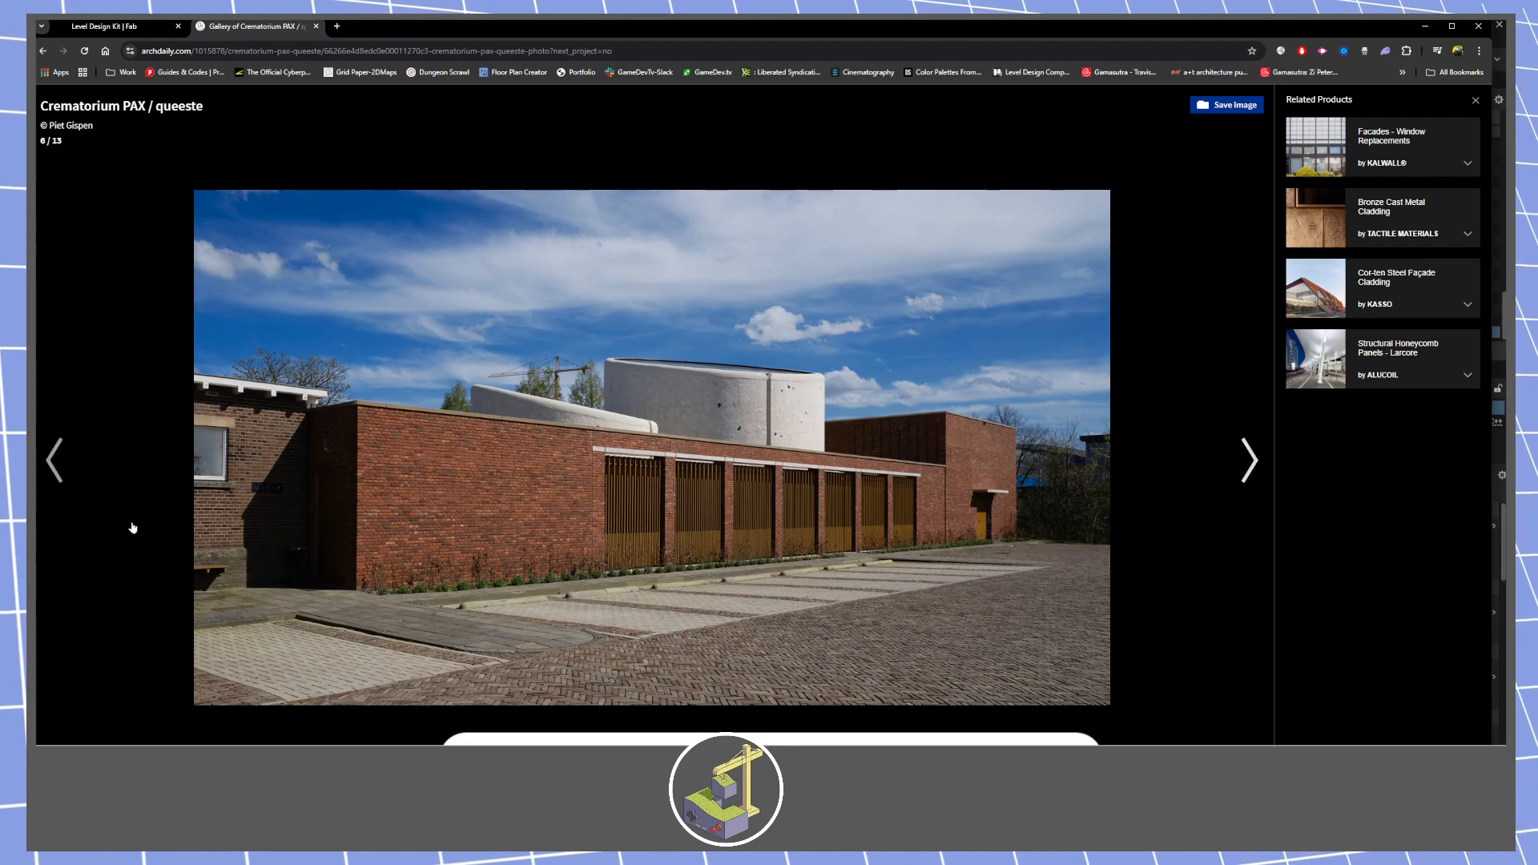
{"action": "left_click", "coordinate": [56, 454]}
{"action": "left_click", "coordinate": [56, 455]}
{"action": "left_click", "coordinate": [56, 454]}
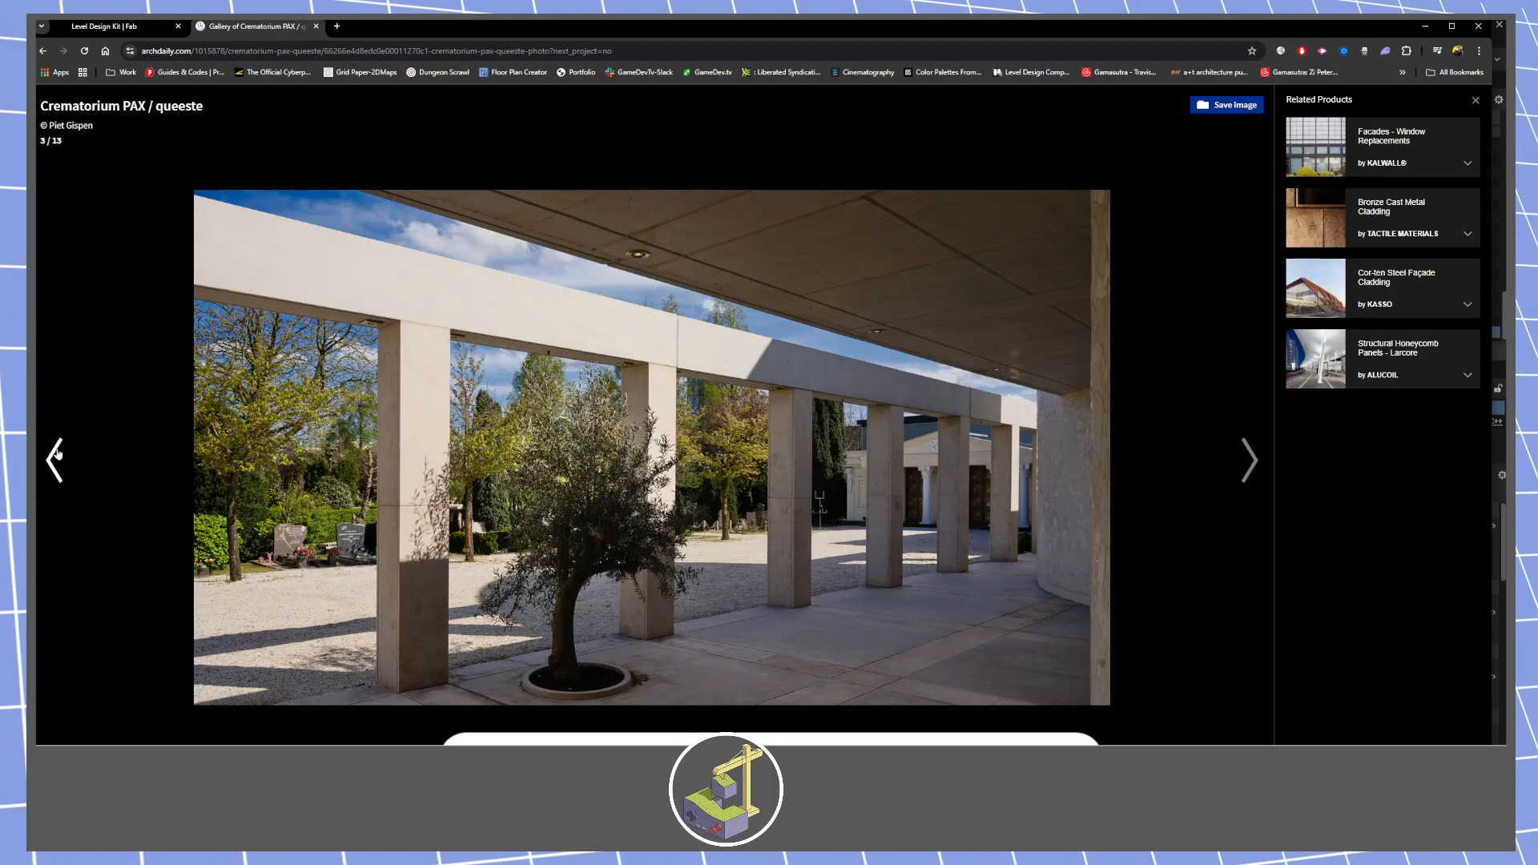
{"action": "left_click", "coordinate": [1244, 471]}
{"action": "left_click", "coordinate": [1244, 471]}
{"action": "left_click", "coordinate": [1244, 472]}
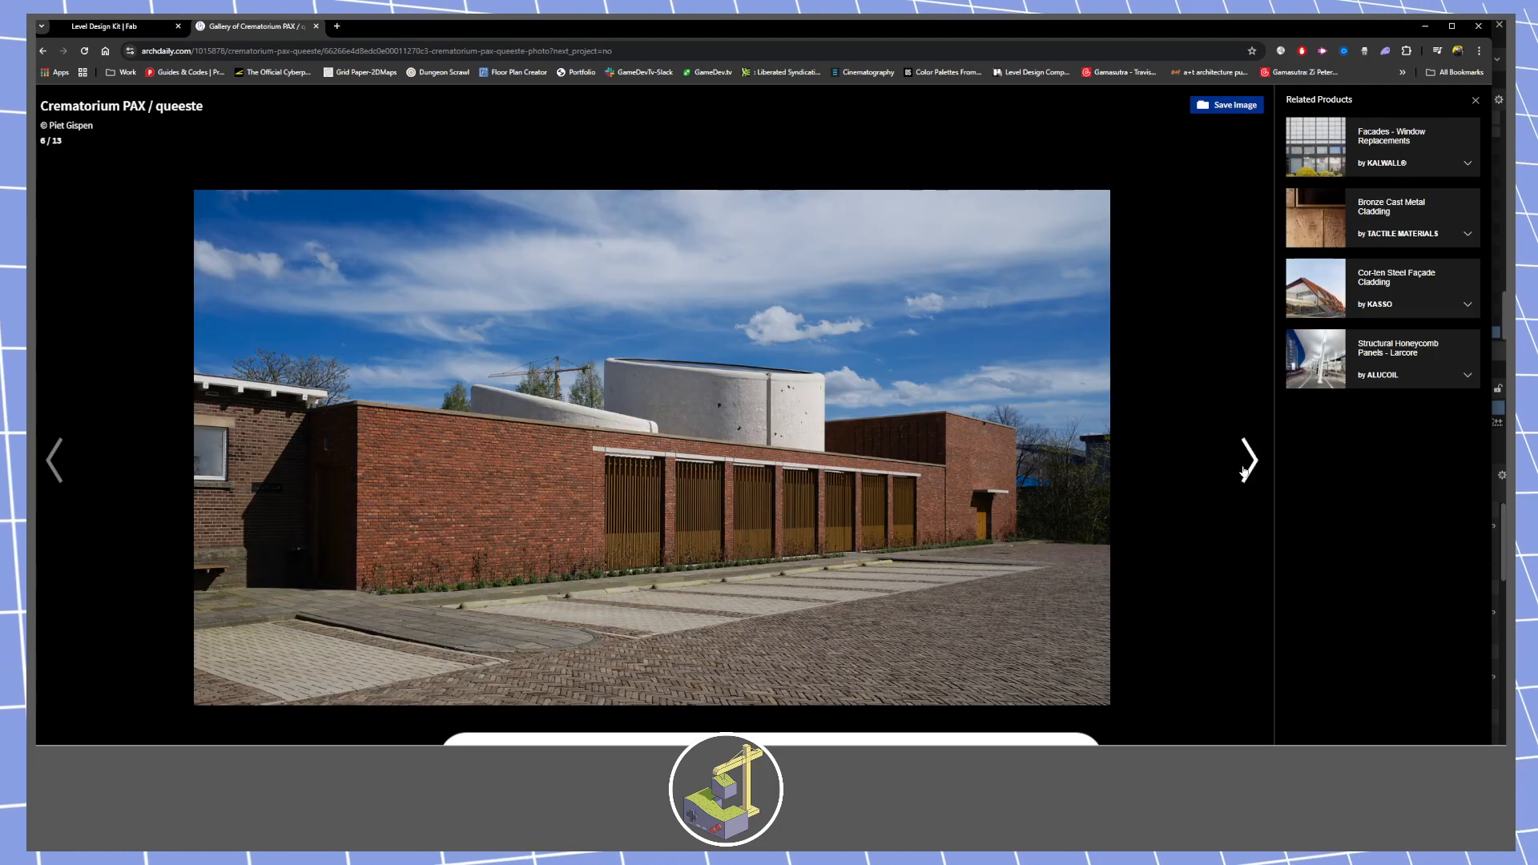
Switch to Unreal Editor and playtest the level, running the character around and through the single door frame, and end the session.
{"action": "left_click_drag", "start_coordinate": [645, 27], "coordinate": [28, 241]}
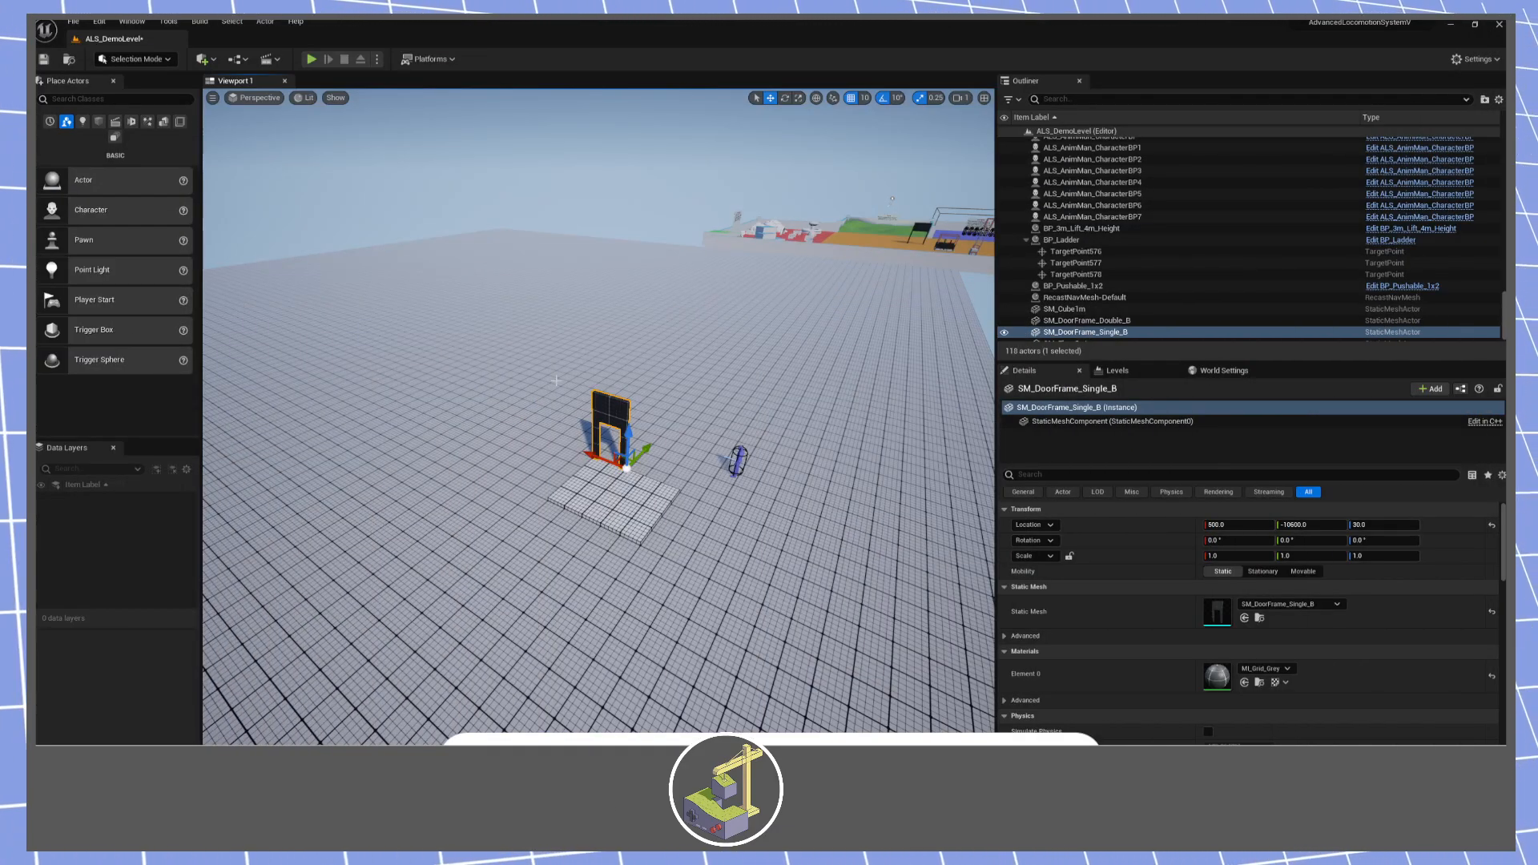
{"action": "key", "text": "w"}
{"action": "right_click_drag", "start_coordinate": [714, 460], "coordinate": [615, 412]}
{"action": "left_click", "coordinate": [312, 59]}
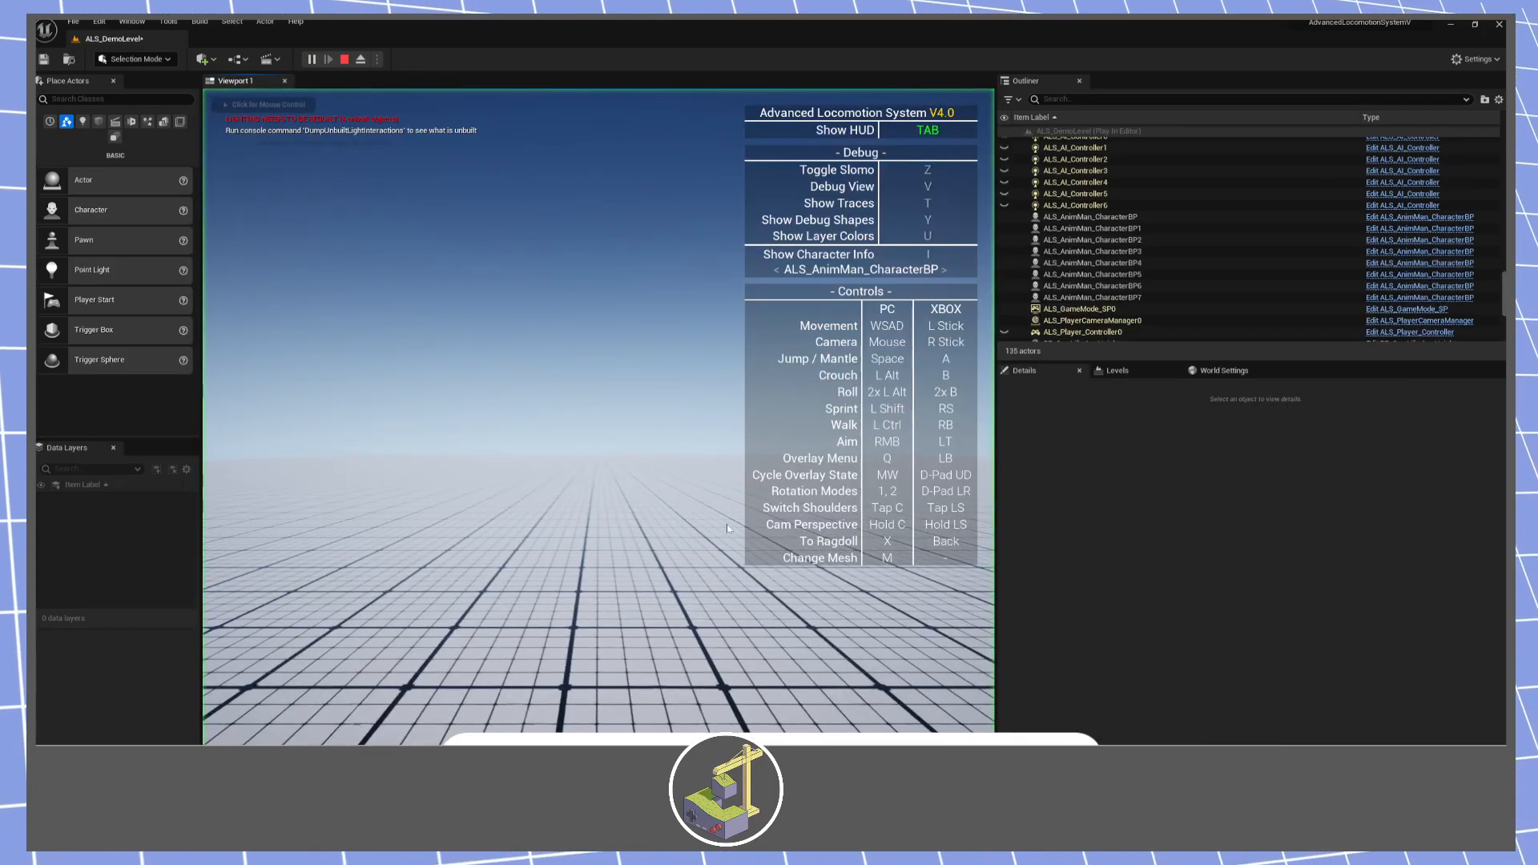
{"action": "key", "text": "w"}
{"action": "key", "text": "w"}
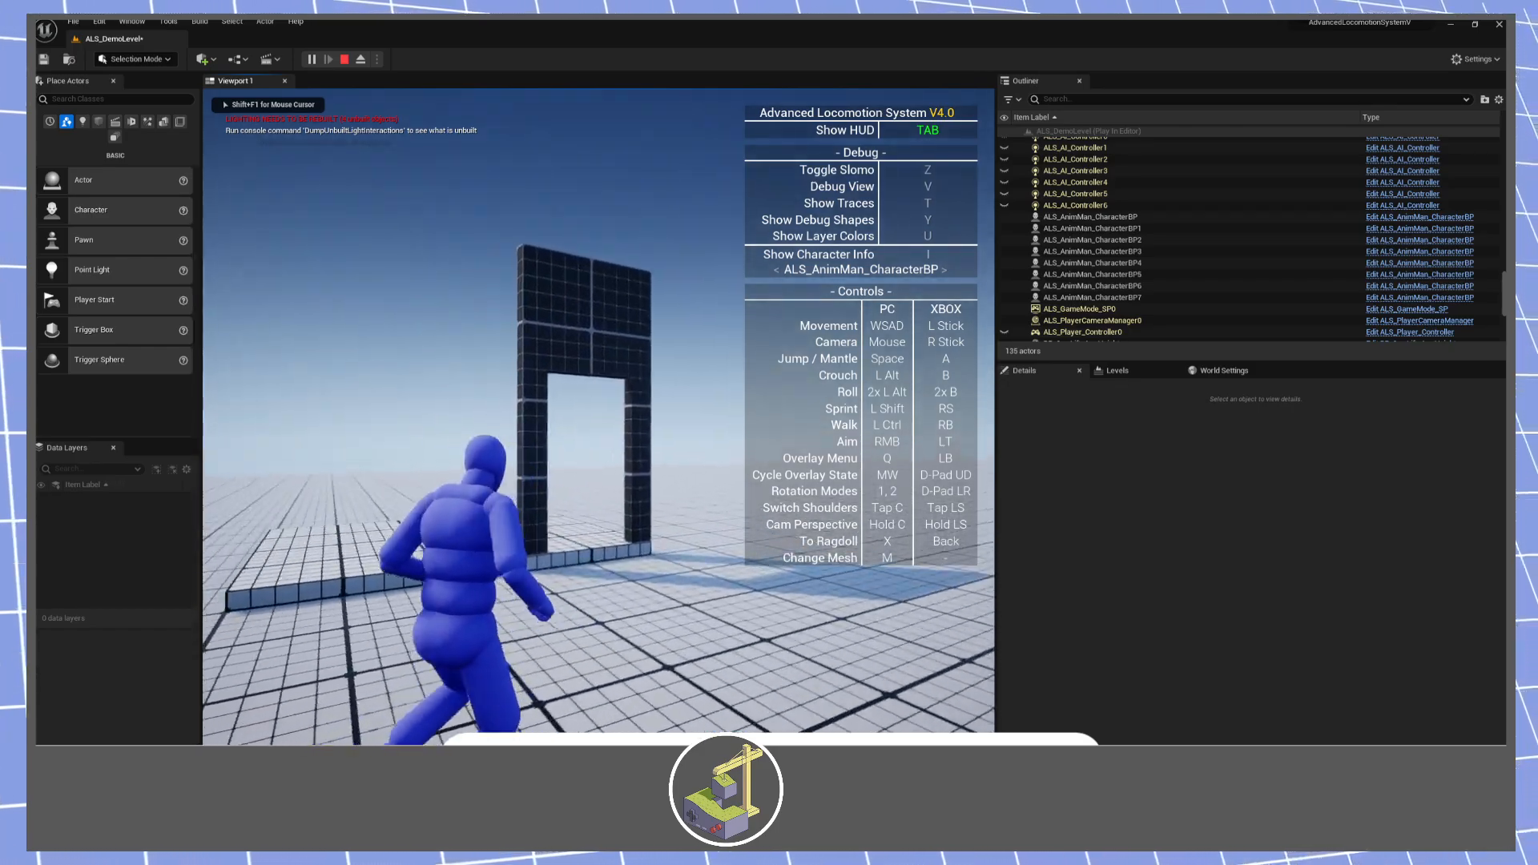
{"action": "key", "text": "w"}
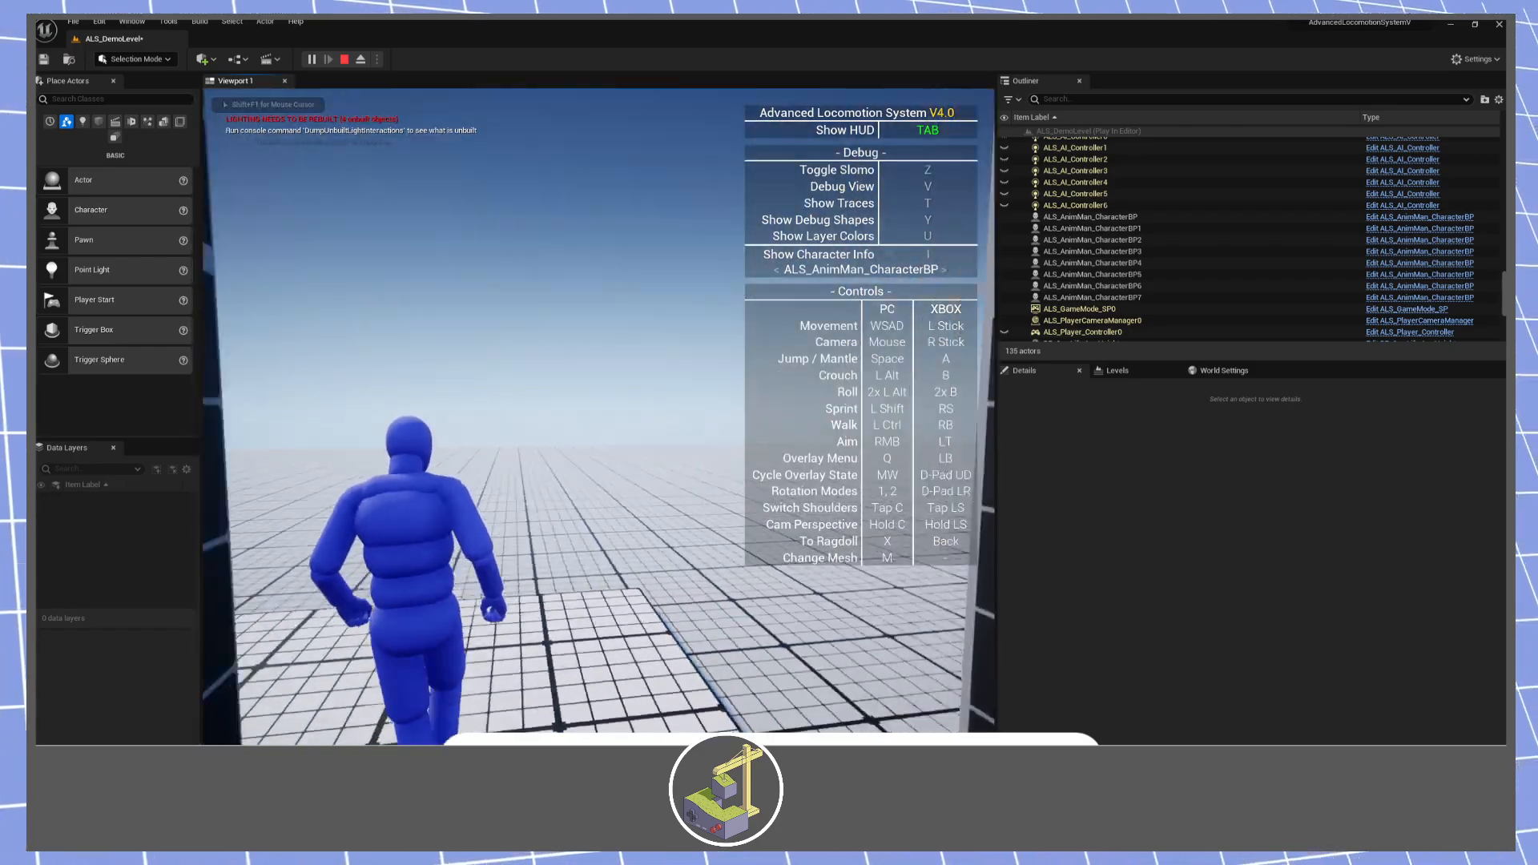
{"action": "key", "text": "w"}
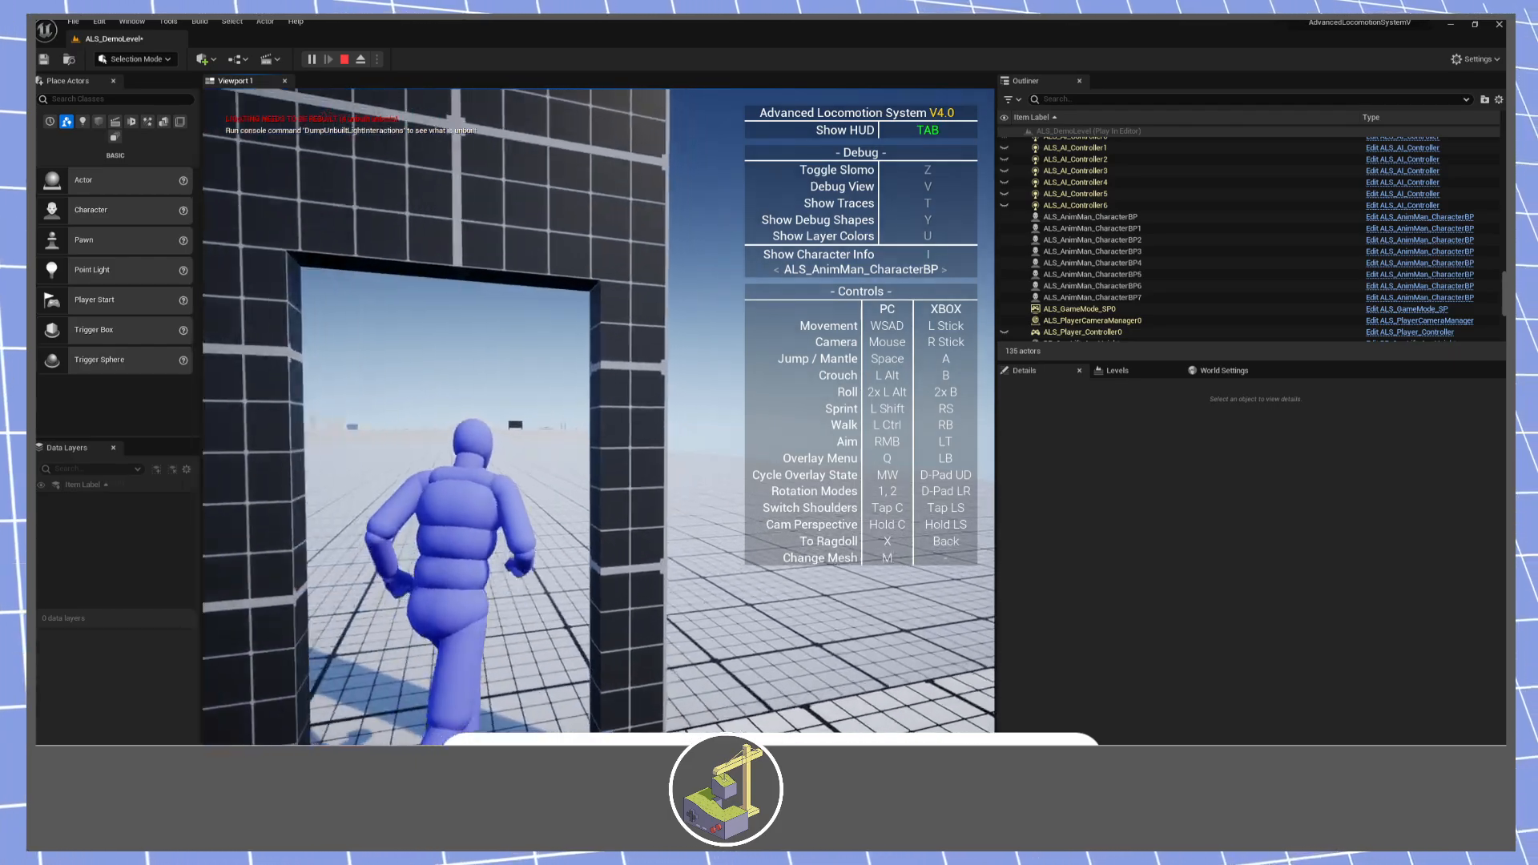
{"action": "key", "text": "w"}
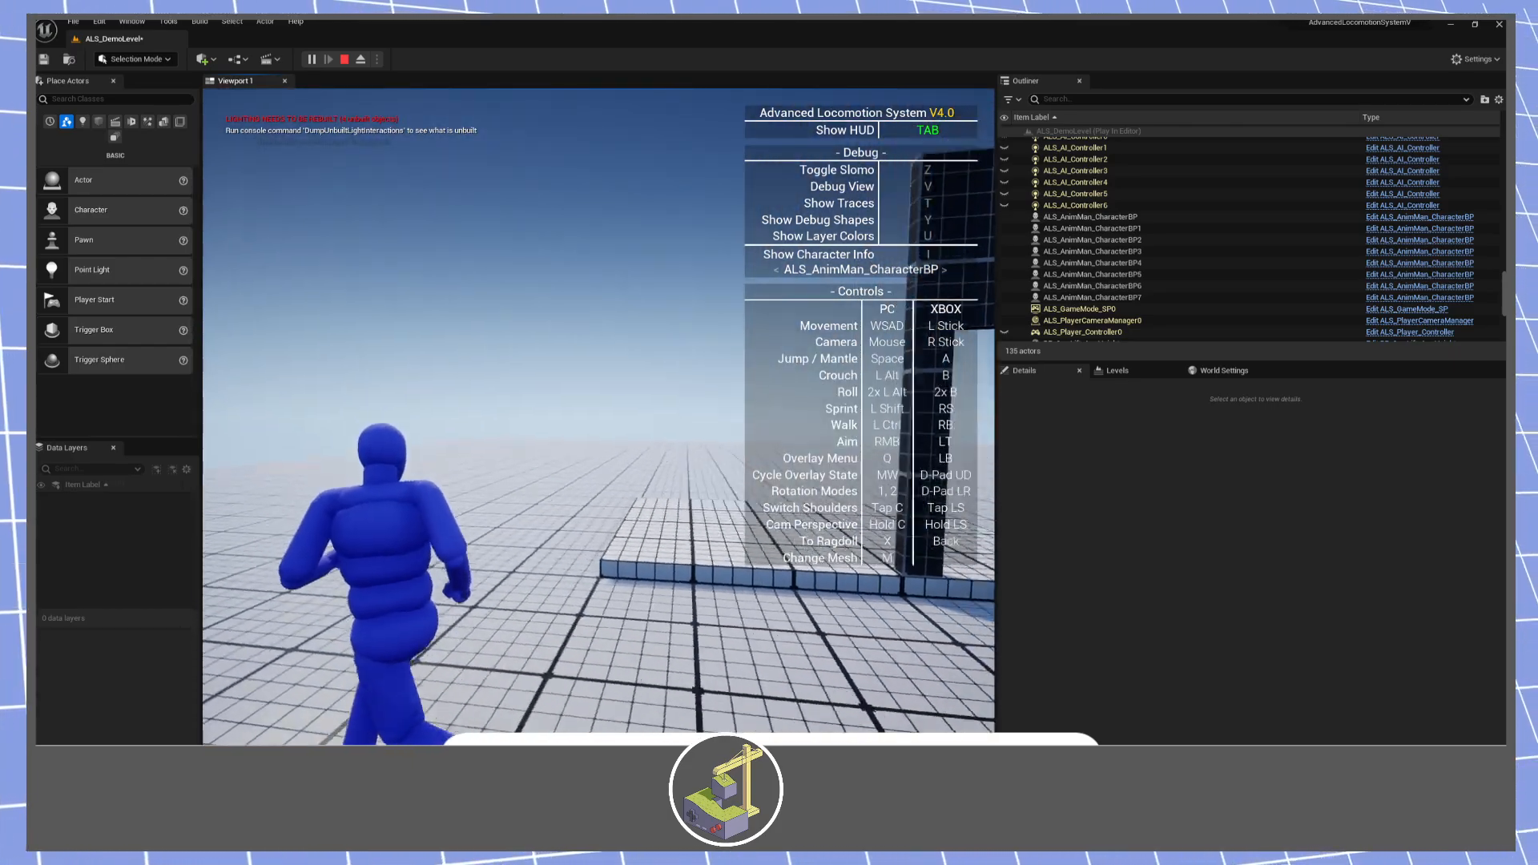
{"action": "key", "text": "w"}
{"action": "key", "text": "space"}
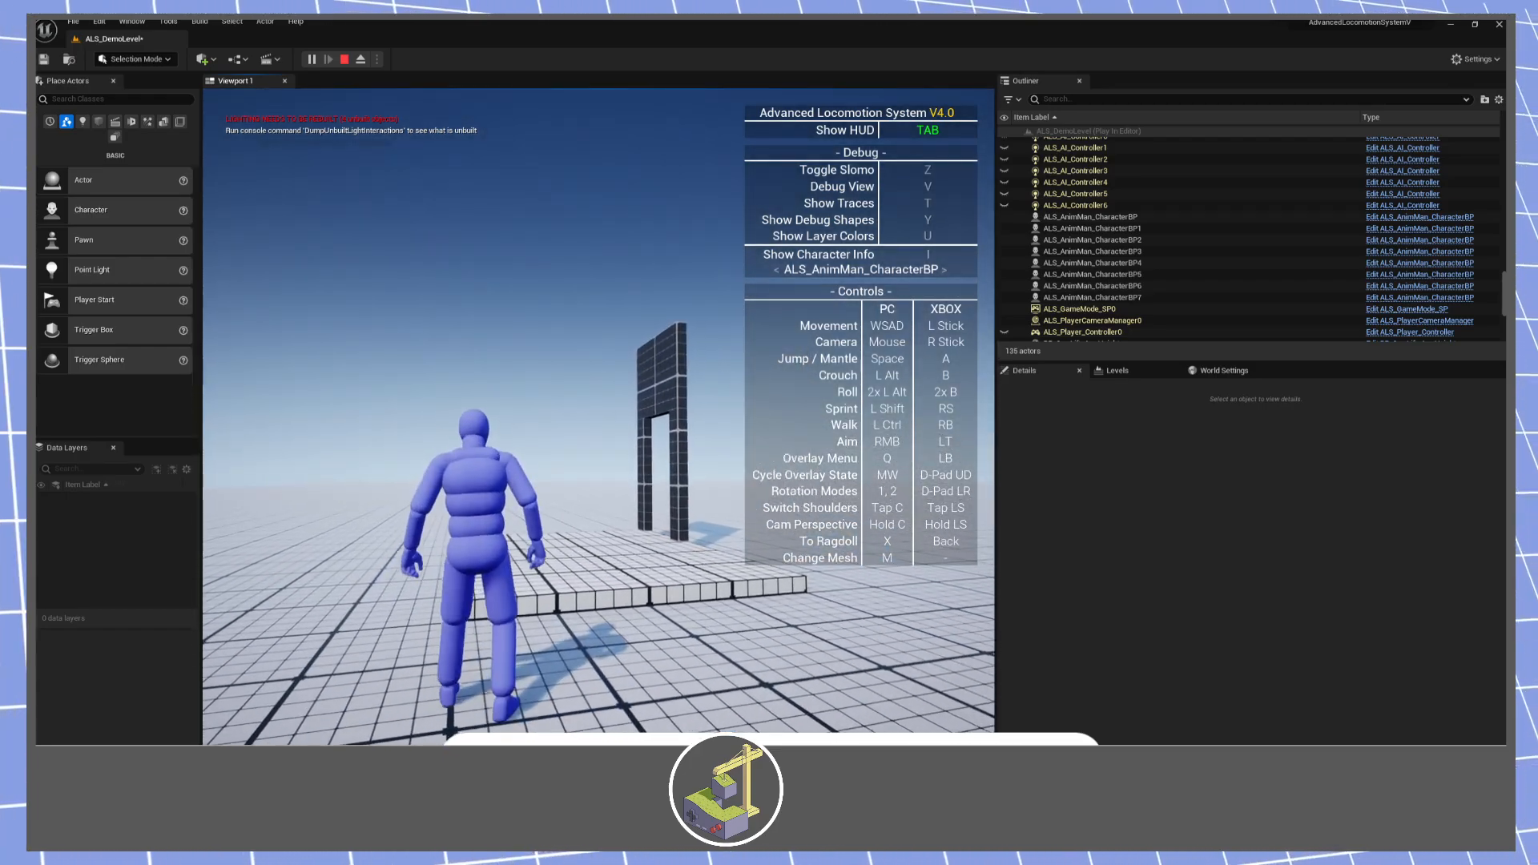
{"action": "key", "text": "Escape"}
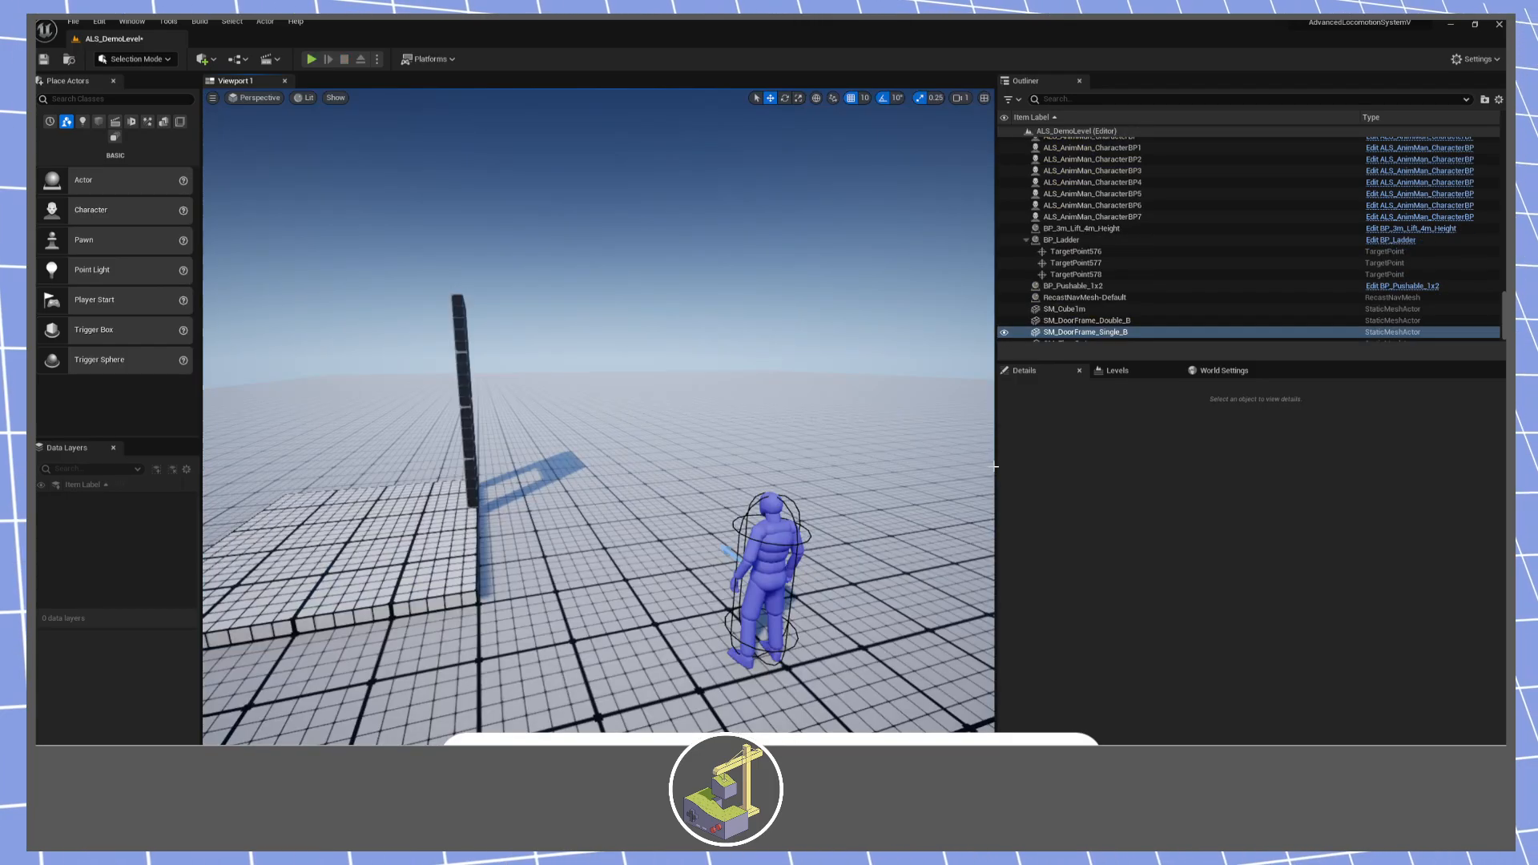
Add the floor tile to the door frame selection and move both pieces along the Y axis to -7990.
{"action": "right_click_drag", "start_coordinate": [598, 417], "coordinate": [625, 449]}
{"action": "right_click_drag", "start_coordinate": [613, 510], "coordinate": [497, 561]}
{"action": "key", "text": "s"}
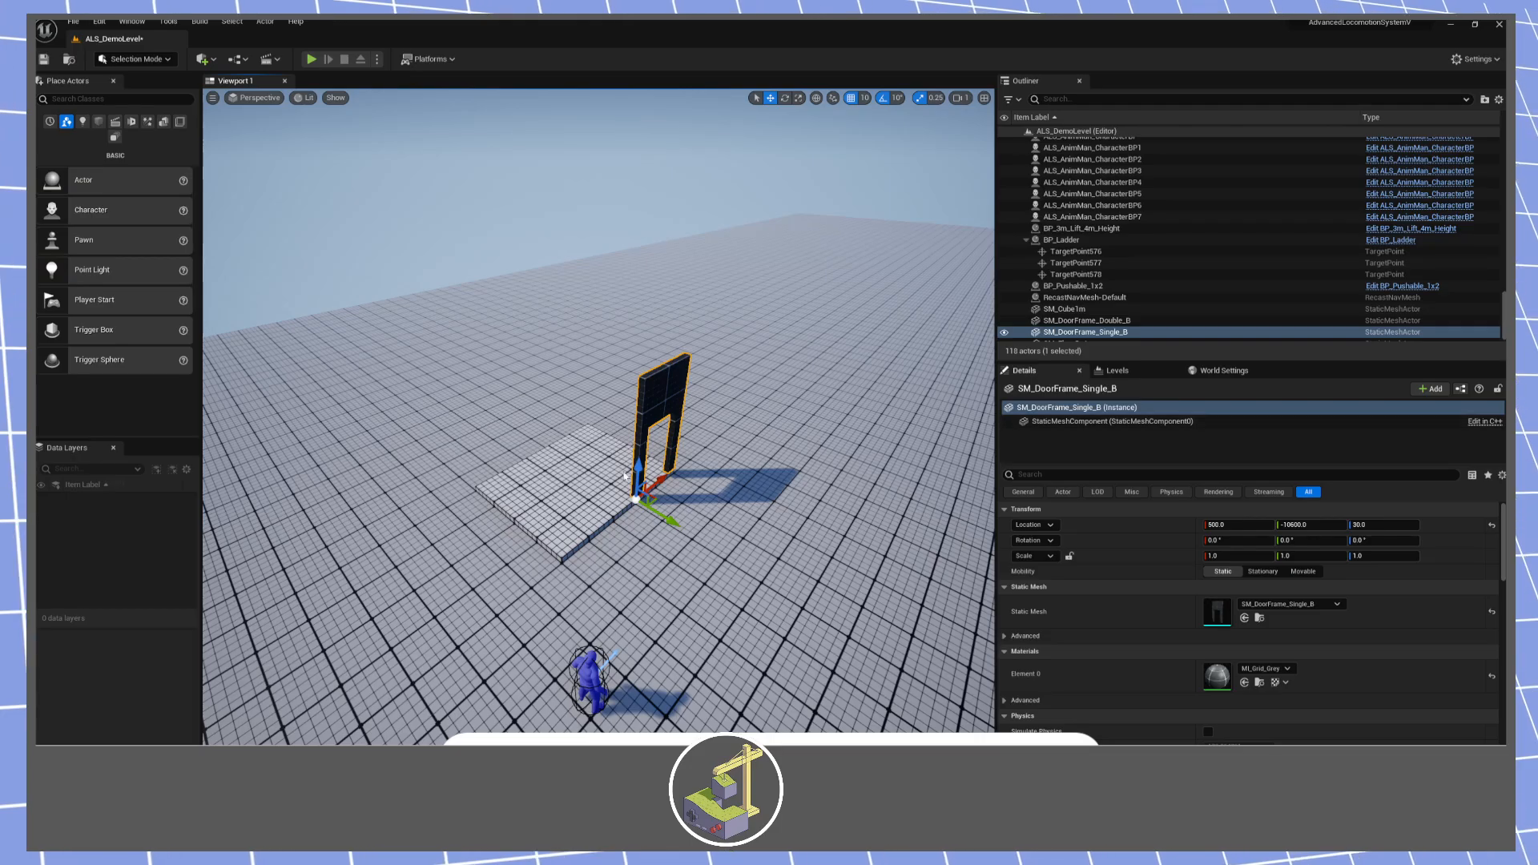
{"action": "left_click", "coordinate": [603, 485], "text": "ctrl"}
{"action": "key", "text": "s"}
{"action": "right_click_drag", "start_coordinate": [602, 485], "coordinate": [721, 488]}
{"action": "left_click_drag", "start_coordinate": [482, 540], "coordinate": [921, 521]}
{"action": "key", "text": "w"}
{"action": "right_click_drag", "start_coordinate": [921, 521], "coordinate": [905, 519]}
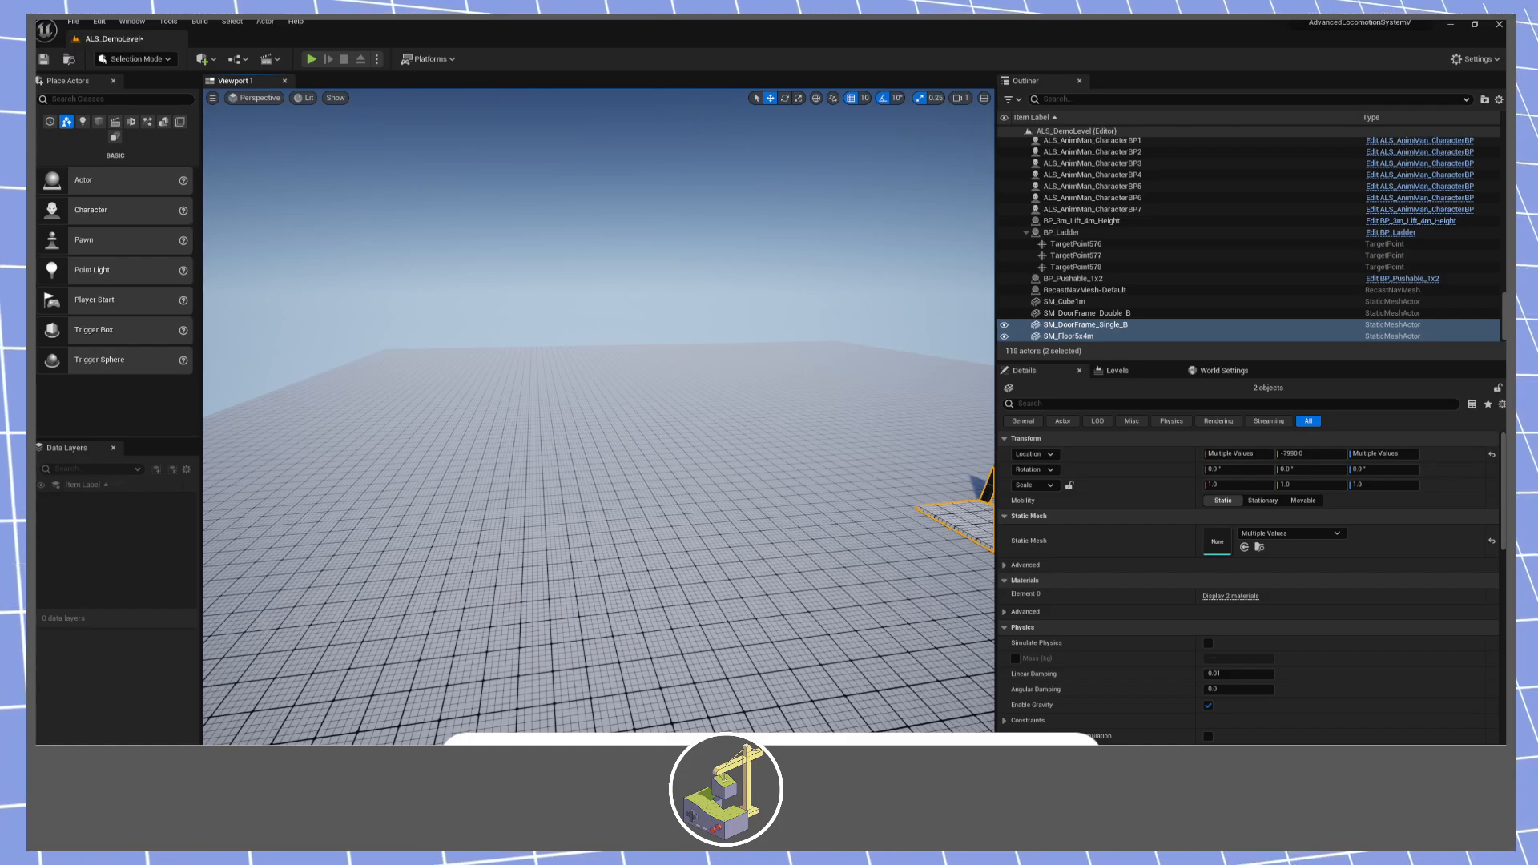
Place the SM_PillarCube1x1x4 mesh on the empty grid floor at X 1250, Y -10250, Z 10.
{"action": "left_click_drag", "start_coordinate": [203, 326], "coordinate": [563, 593]}
{"action": "right_click_drag", "start_coordinate": [562, 592], "coordinate": [609, 609]}
{"action": "key", "text": "w"}
{"action": "scroll", "coordinate": [562, 593], "scroll_direction": "down", "scroll_amount": 1}
{"action": "key", "text": "d"}
{"action": "scroll", "coordinate": [563, 592], "scroll_direction": "down", "scroll_amount": 1}
{"action": "key", "text": "a"}
{"action": "key", "text": "s"}
{"action": "key", "text": "e"}
{"action": "key", "text": "s"}
{"action": "key", "text": "s"}
{"action": "key", "text": "w"}
{"action": "key", "text": "d"}
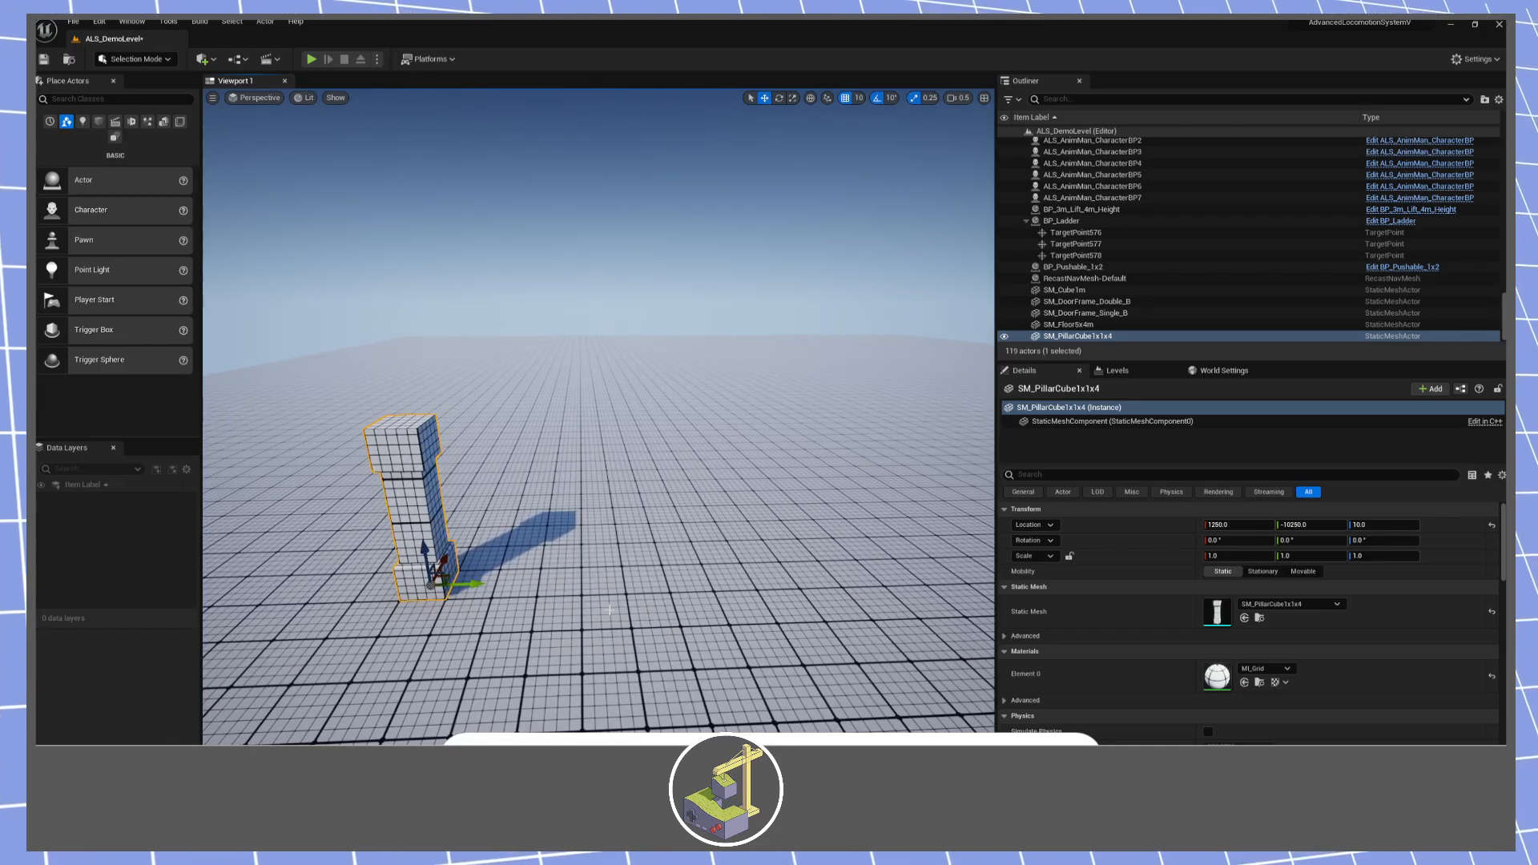
Duplicate the pillar in place and set the position grid snap size to 100.
{"action": "mouse_move", "coordinate": [475, 584]}
{"action": "left_mouse_down", "text": "alt"}
{"action": "mouse_move", "coordinate": [565, 584]}
{"action": "mouse_move", "coordinate": [474, 584]}
{"action": "left_mouse_up", "text": "alt"}
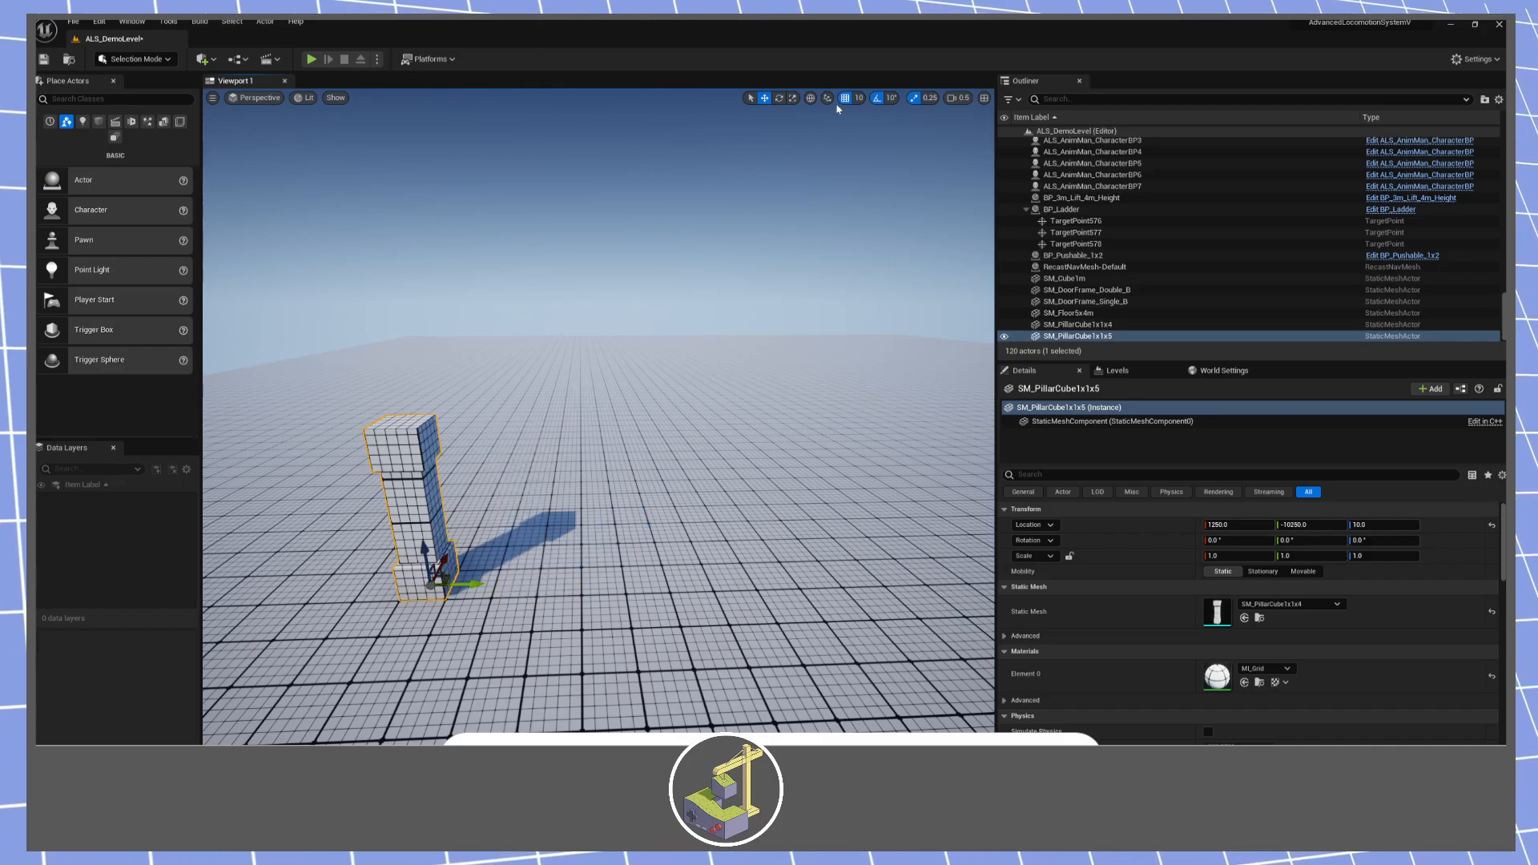
{"action": "left_click", "coordinate": [858, 97]}
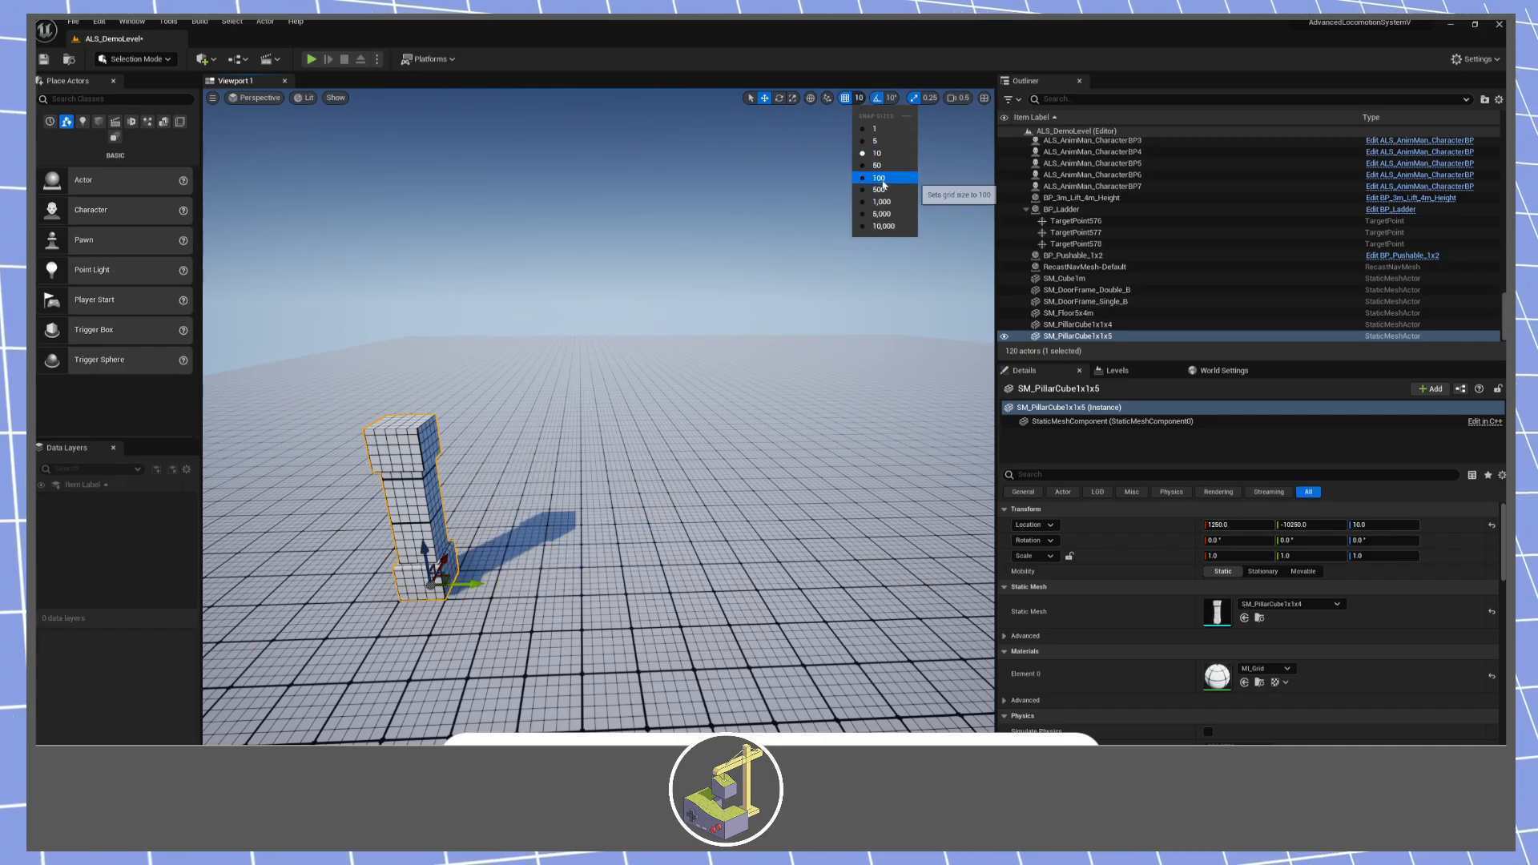
{"action": "left_click", "coordinate": [878, 178]}
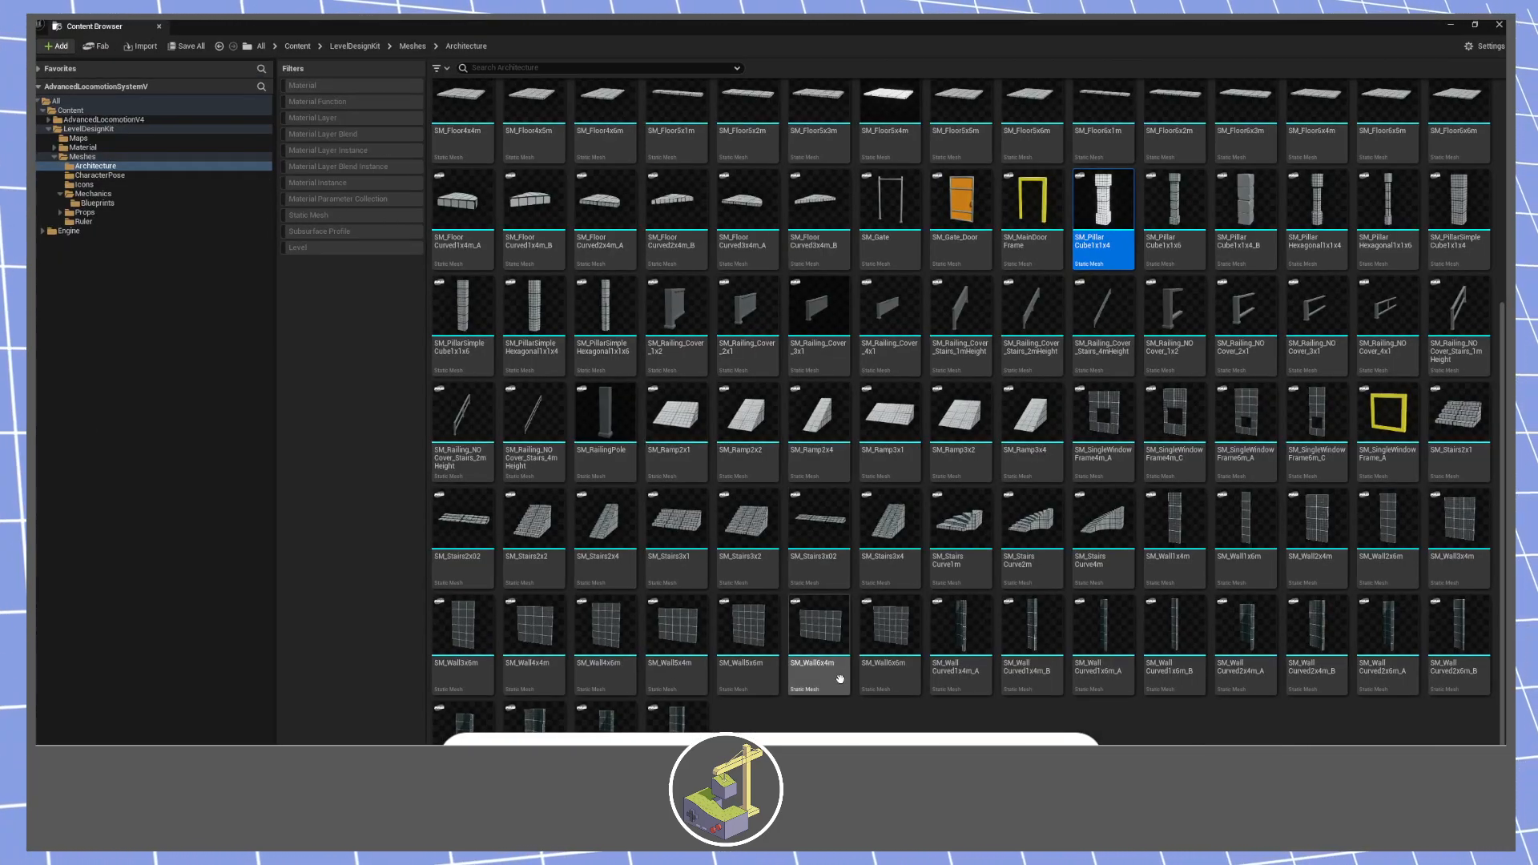
Examine the Level Design Kit meshes in the Architecture, CharacterPose, Icons and Mechanics folders.
{"action": "scroll", "coordinate": [839, 679], "scroll_direction": "up", "scroll_amount": 2}
{"action": "scroll", "coordinate": [838, 679], "scroll_direction": "up", "scroll_amount": 2}
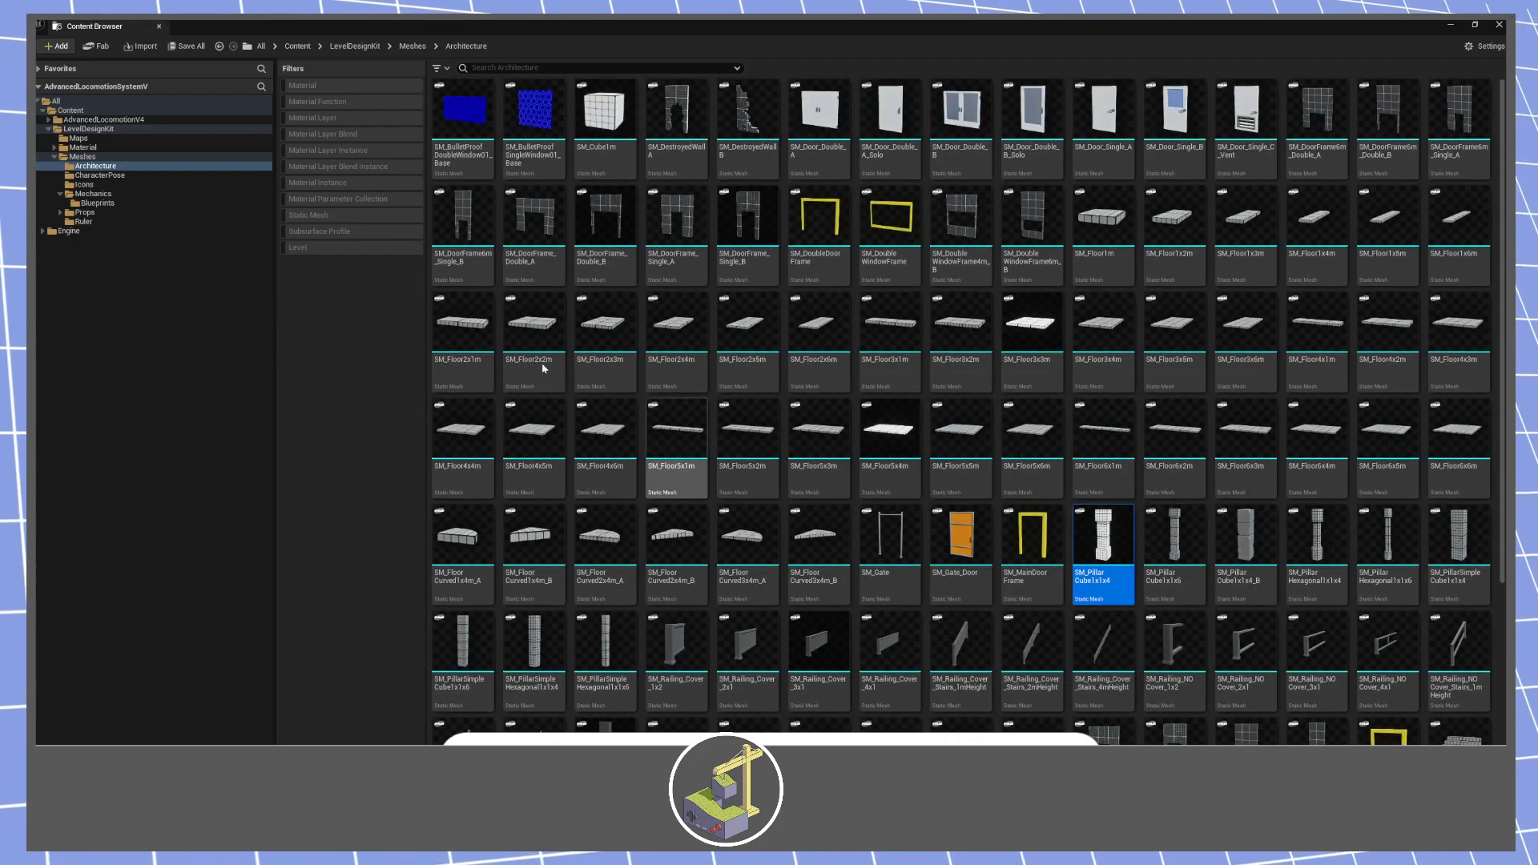
{"action": "left_click", "coordinate": [96, 176]}
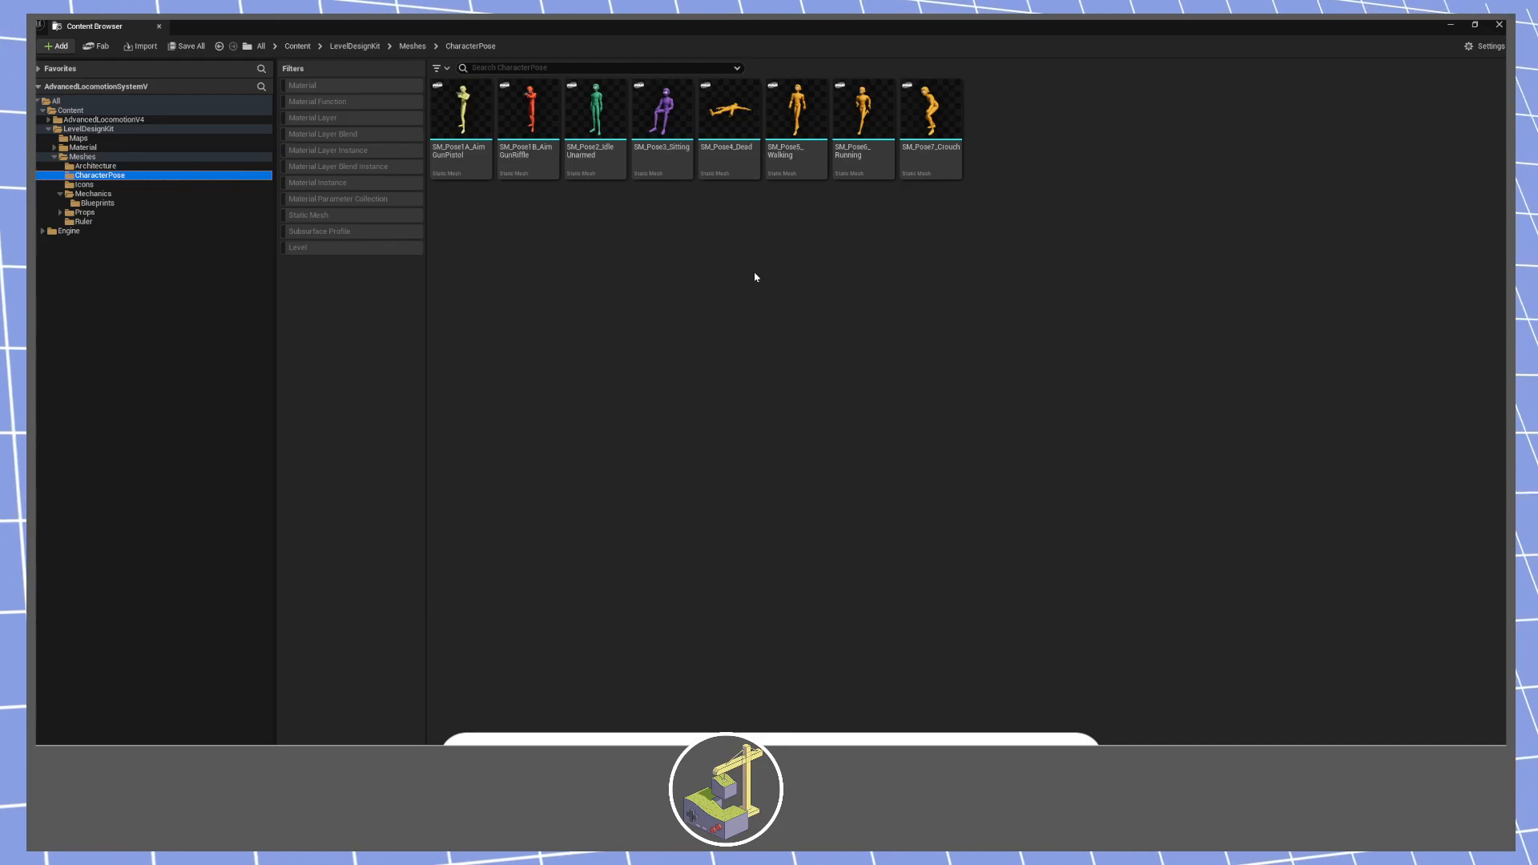
{"action": "left_click", "coordinate": [84, 184]}
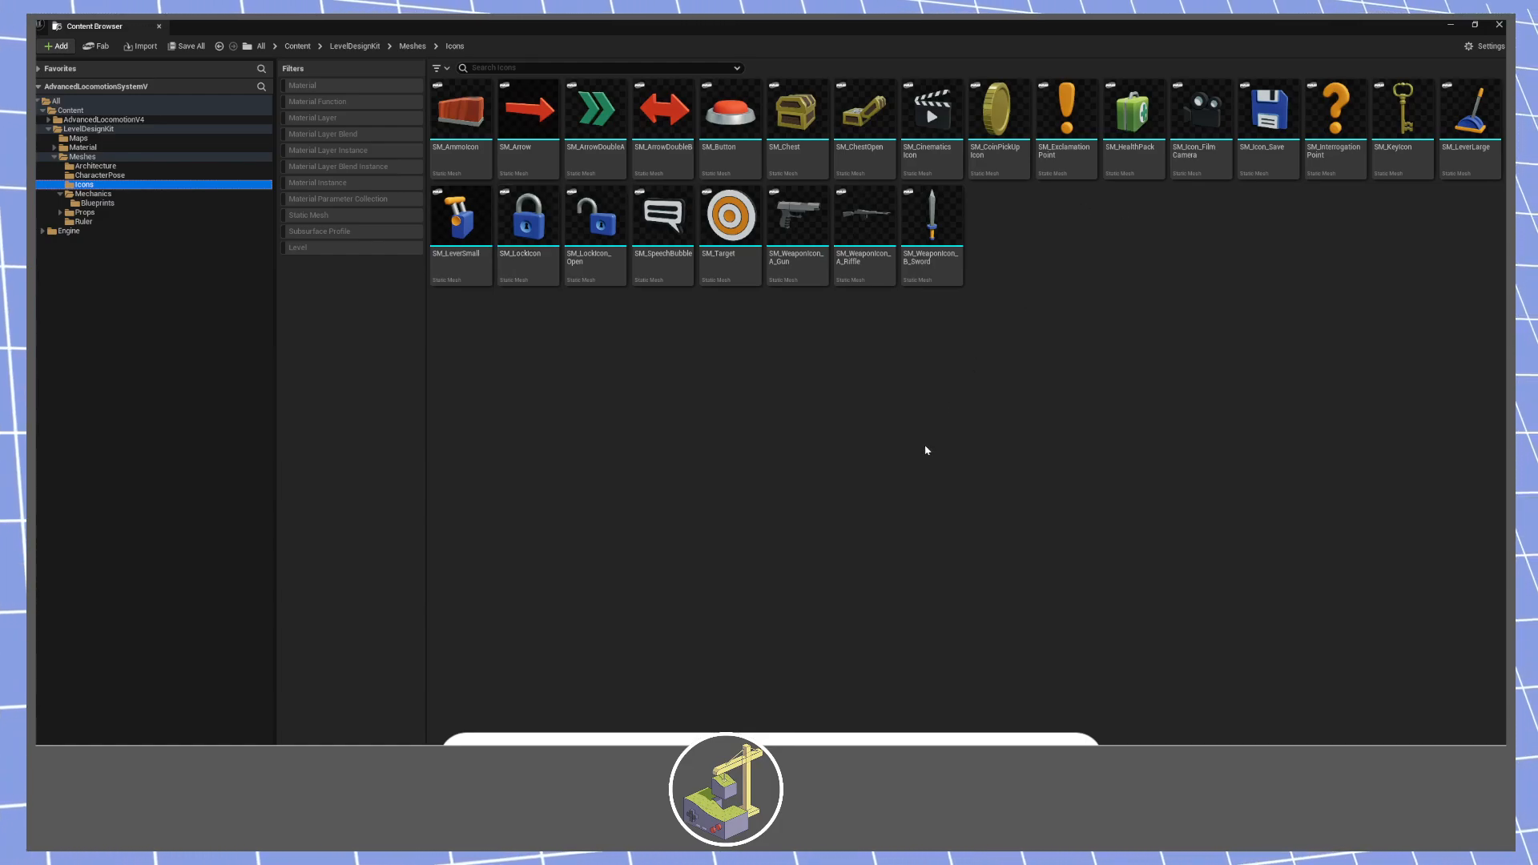
{"action": "left_click", "coordinate": [107, 195]}
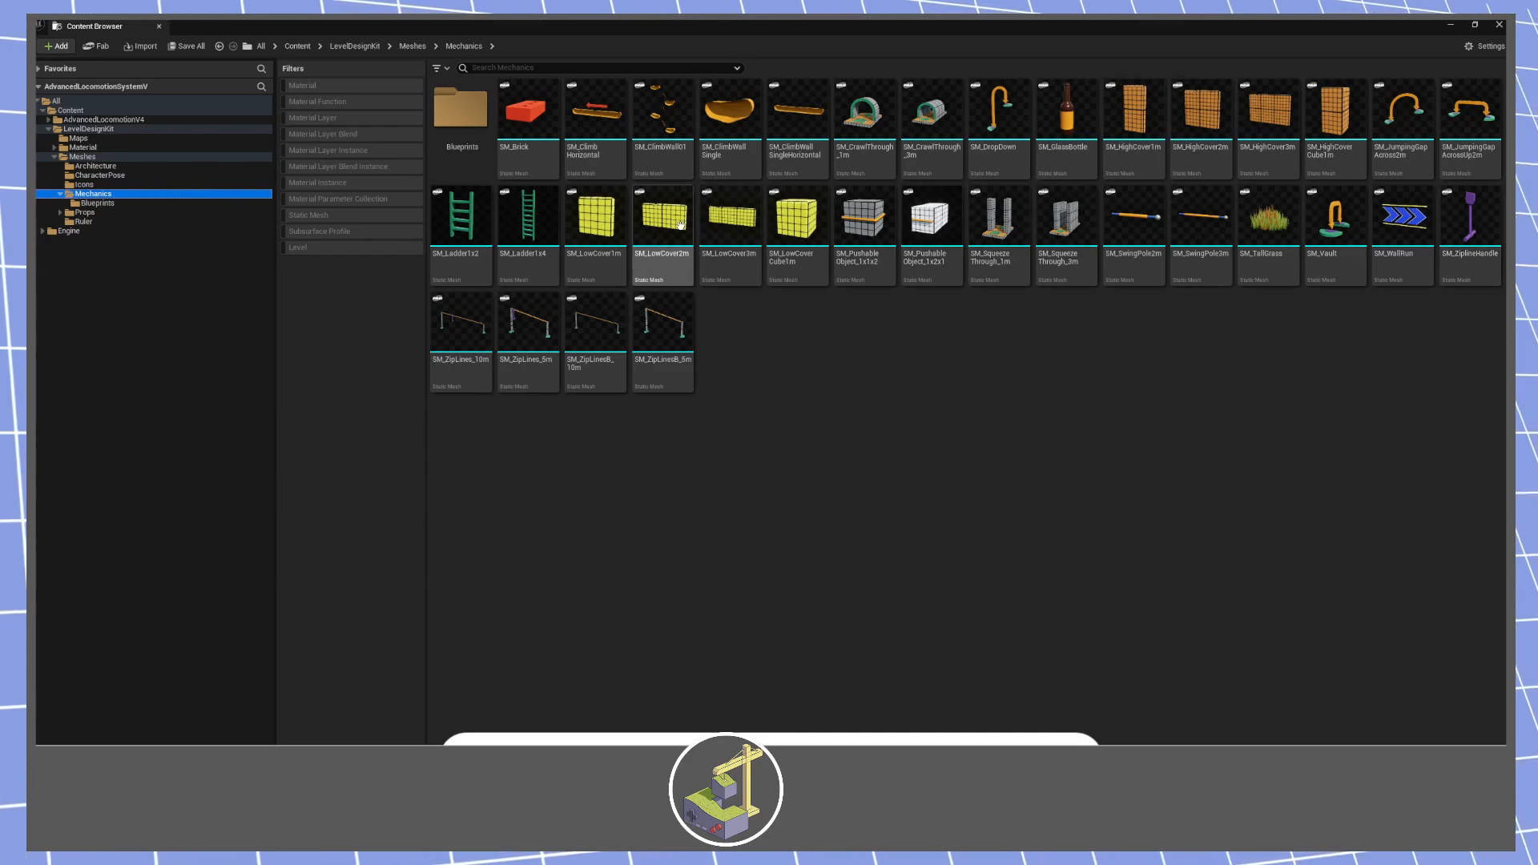
{"action": "mouse_move", "coordinate": [682, 233]}
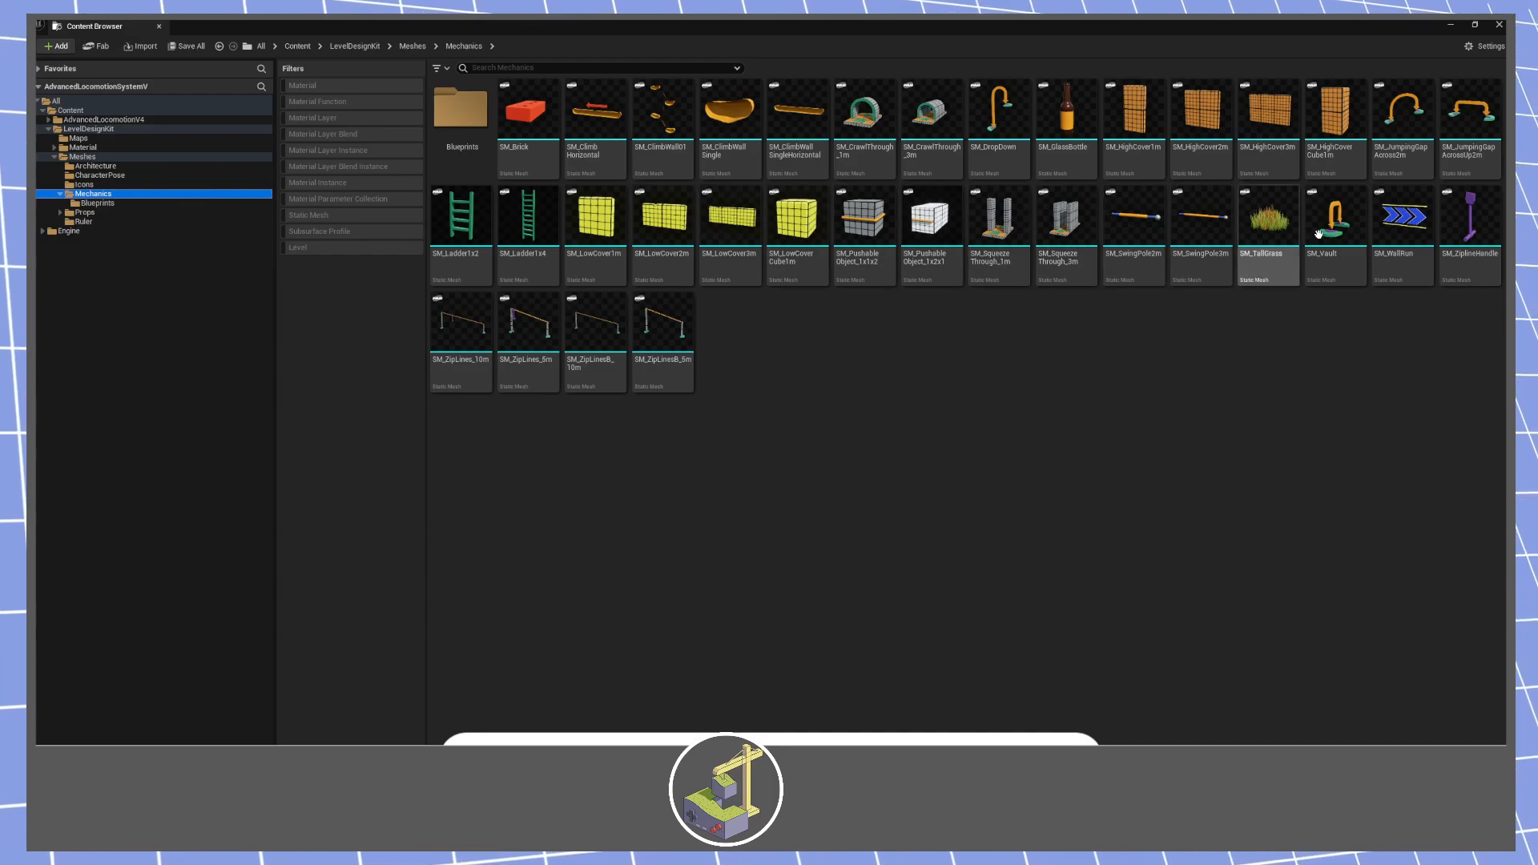
Examine the Level Design Kit meshes in the Mechanics, Ruler and Props folders.
{"action": "mouse_move", "coordinate": [1005, 233]}
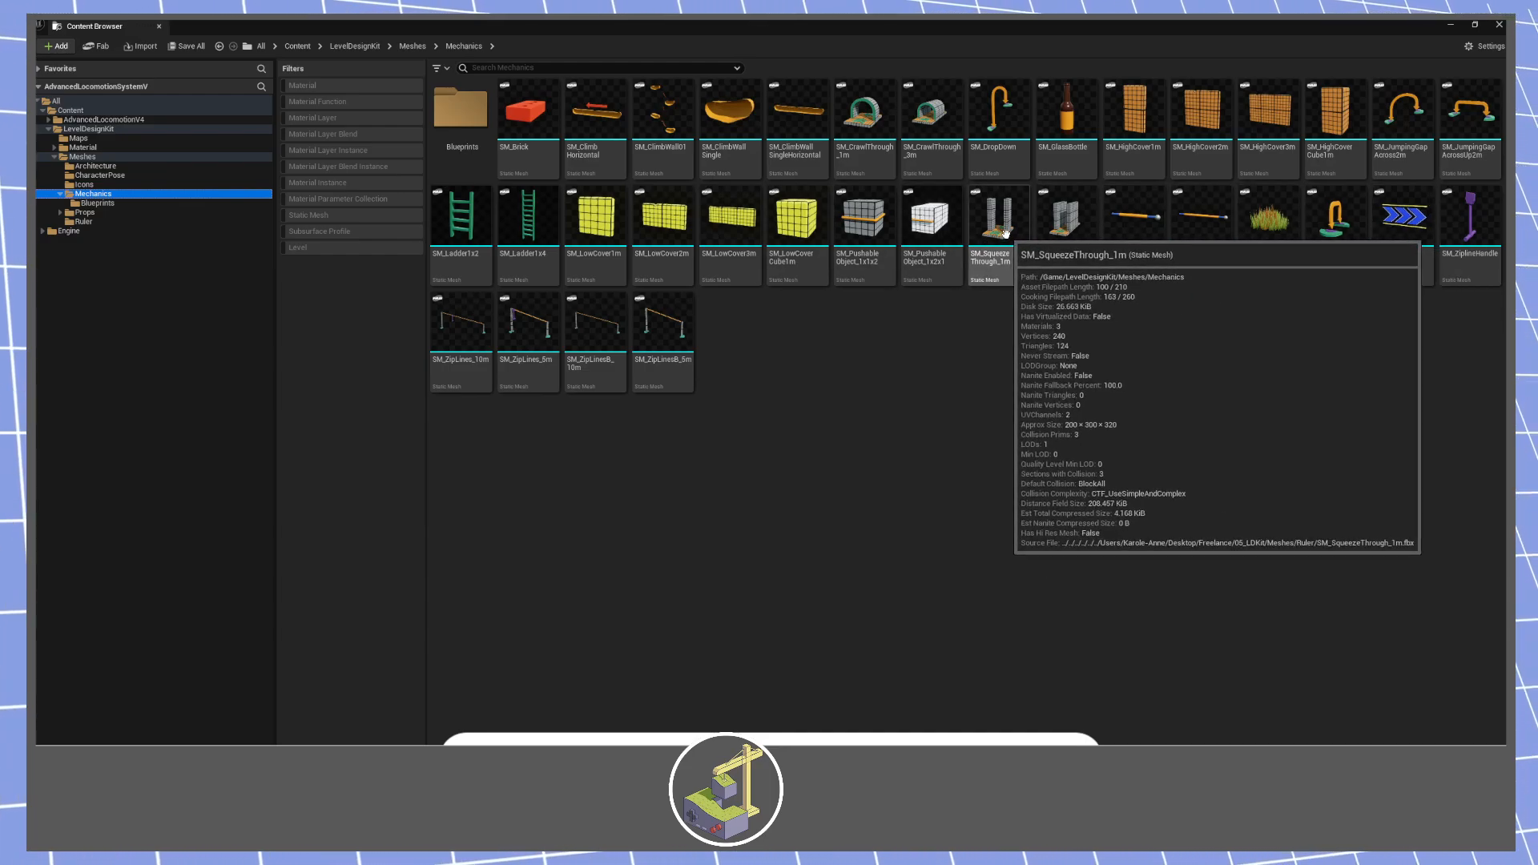
{"action": "mouse_move", "coordinate": [876, 116]}
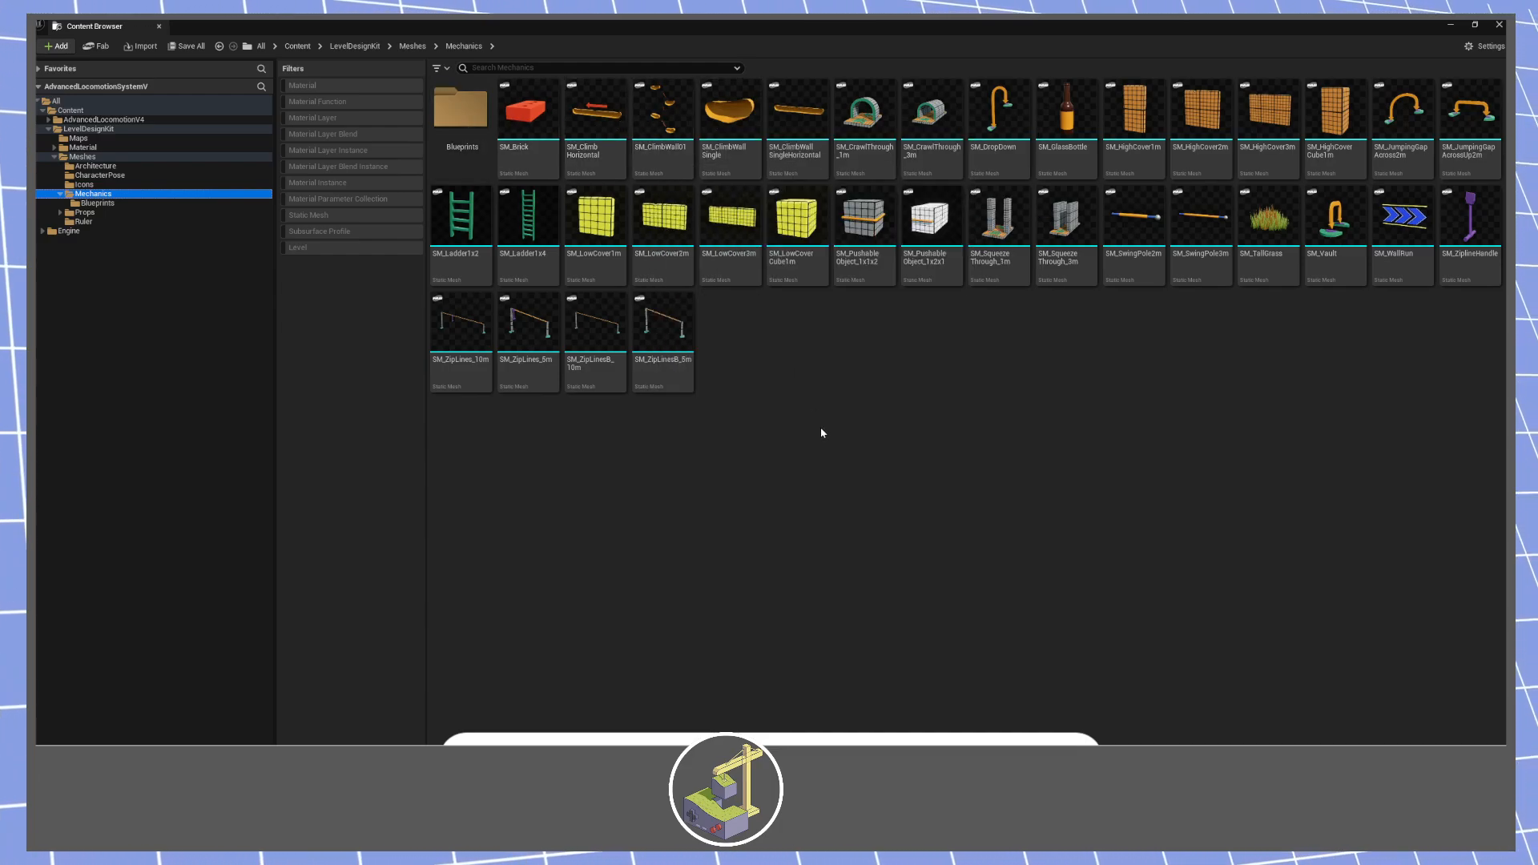
{"action": "left_click", "coordinate": [84, 222]}
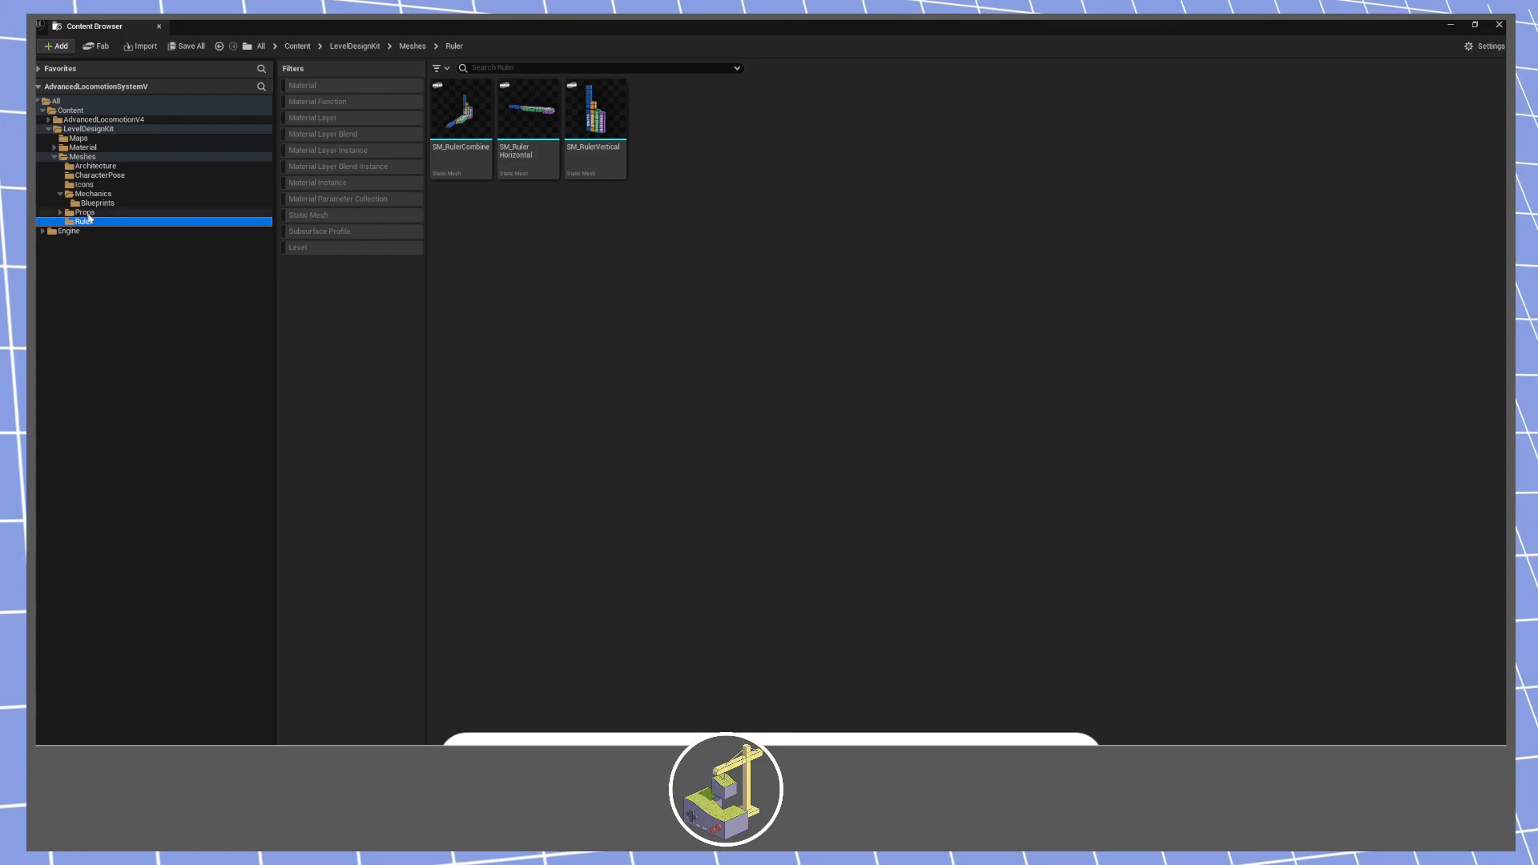
{"action": "left_click", "coordinate": [85, 212]}
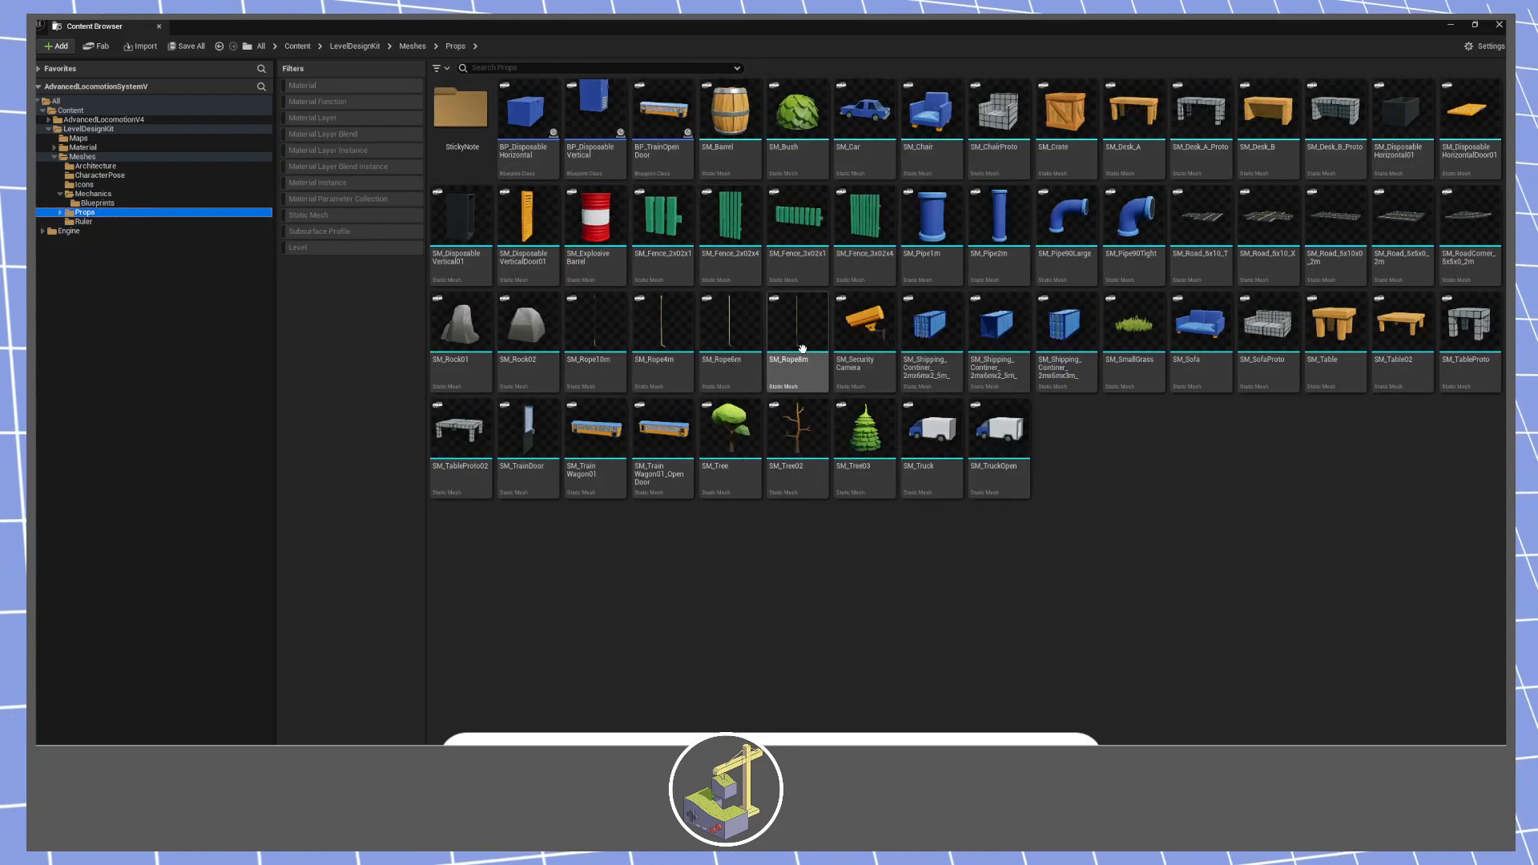
{"action": "mouse_move", "coordinate": [819, 410]}
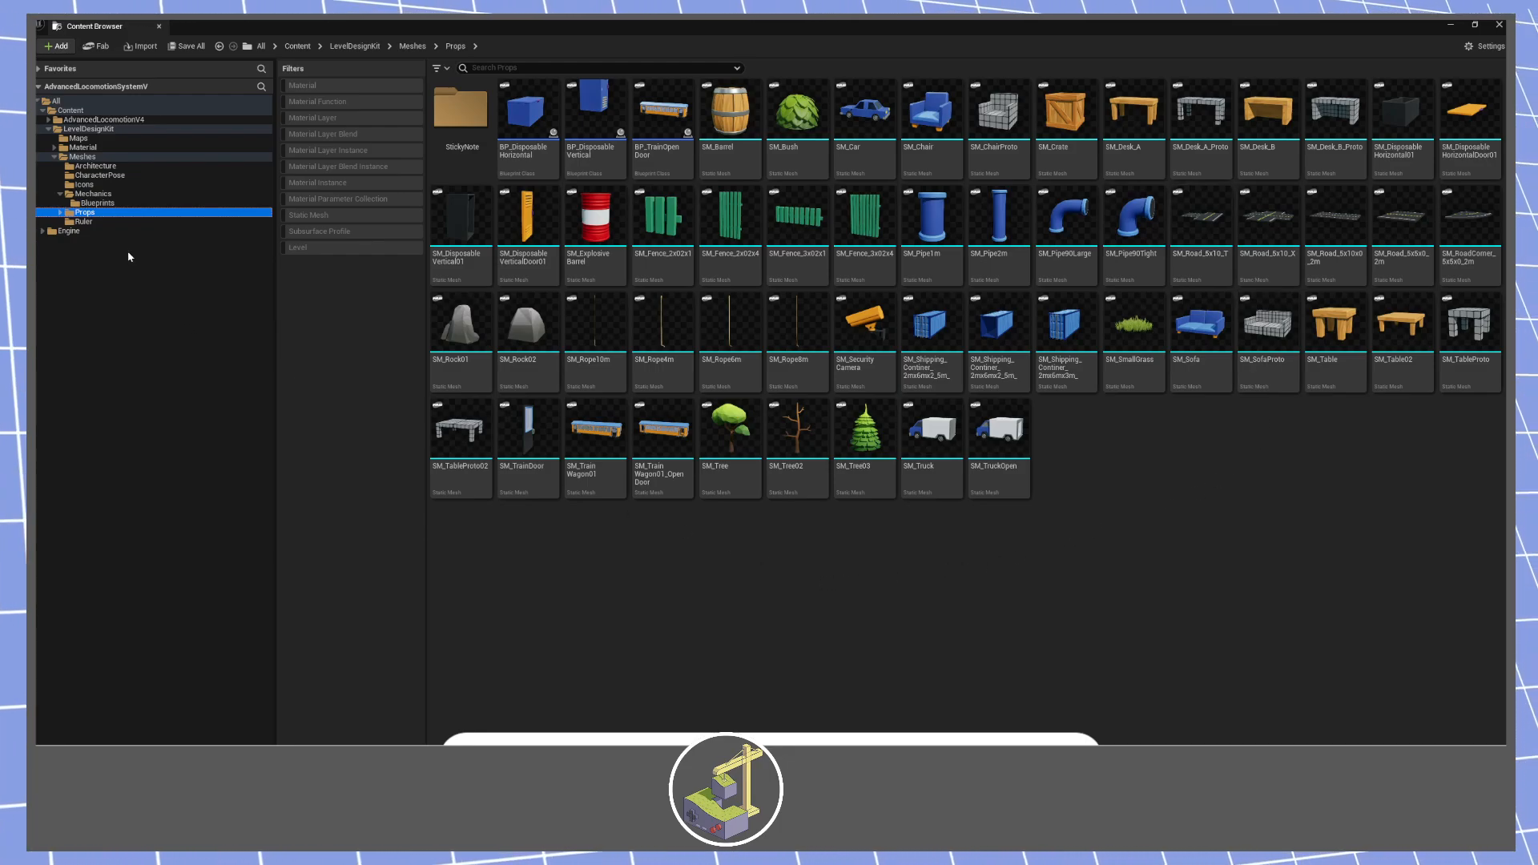
Place the SM_RulerCombine mesh at the foot of the pillar at X 1200, Y -10200, Z 0.
{"action": "left_click", "coordinate": [83, 221]}
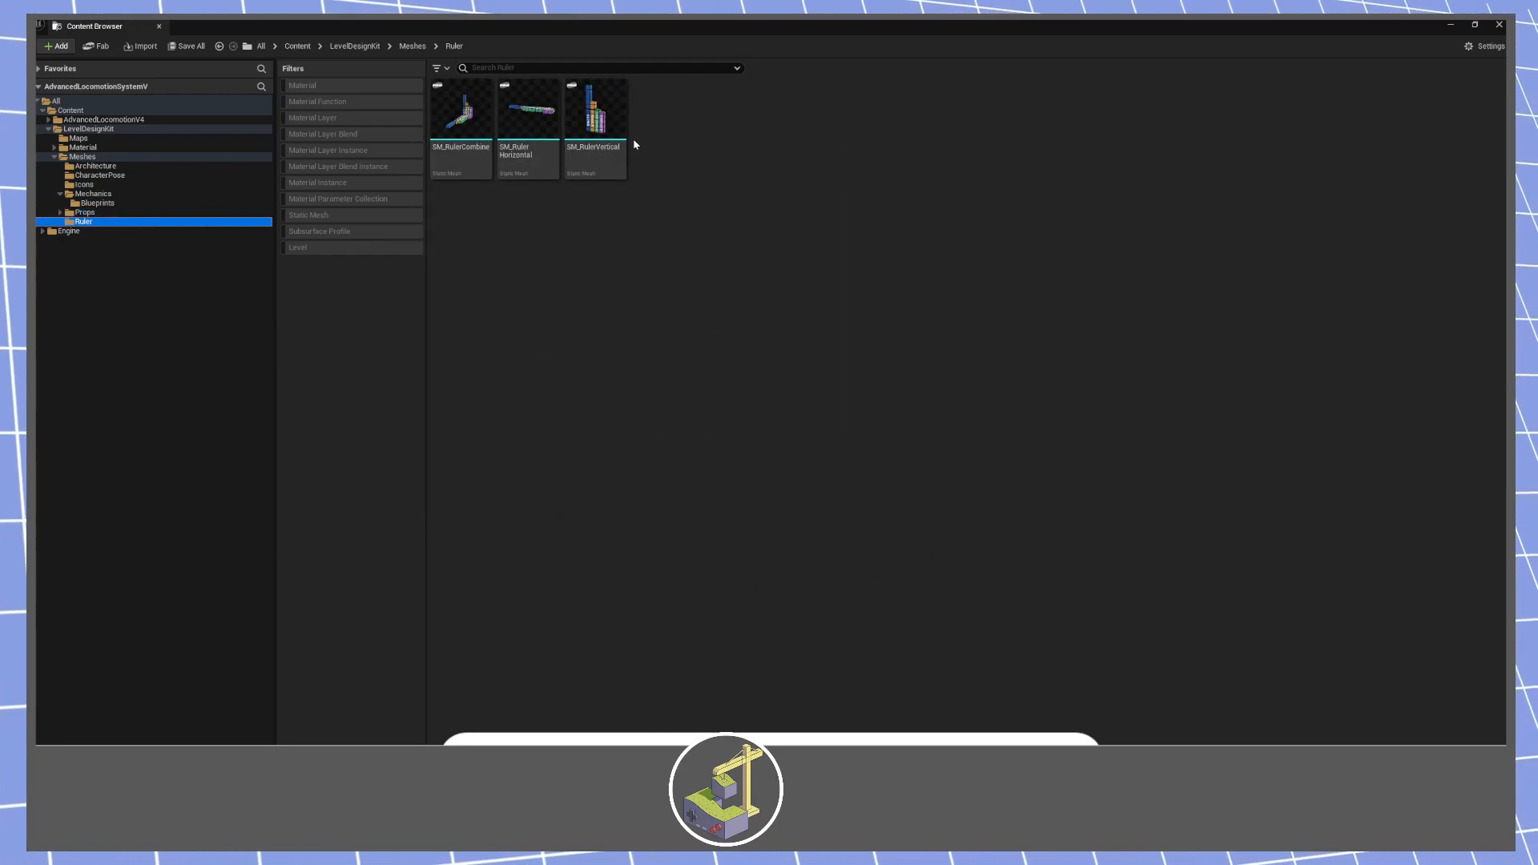
{"action": "mouse_move", "coordinate": [513, 150]}
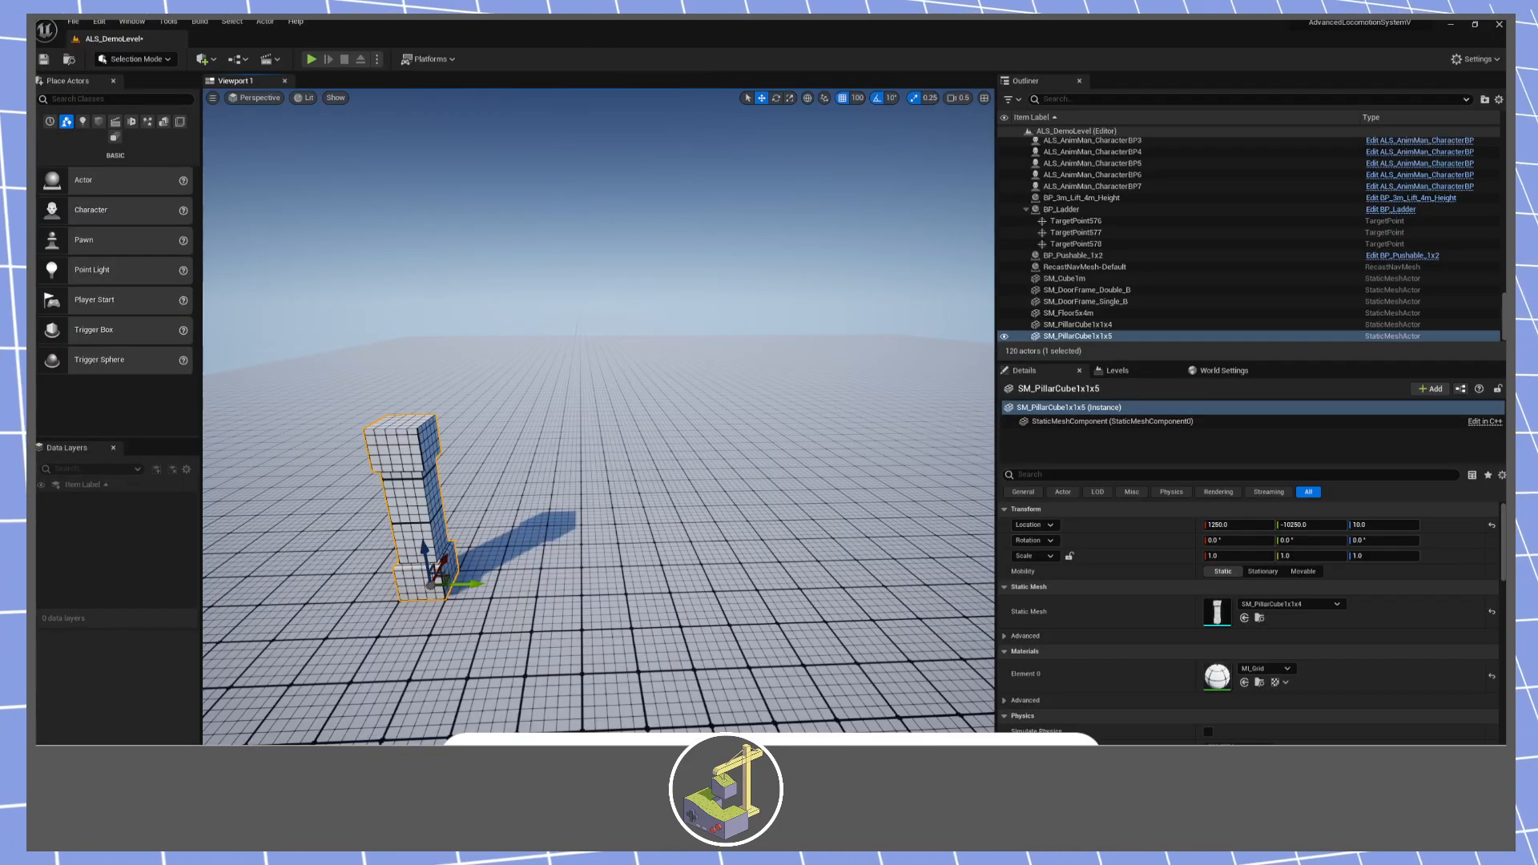
{"action": "left_click_drag", "start_coordinate": [593, 741], "coordinate": [445, 601]}
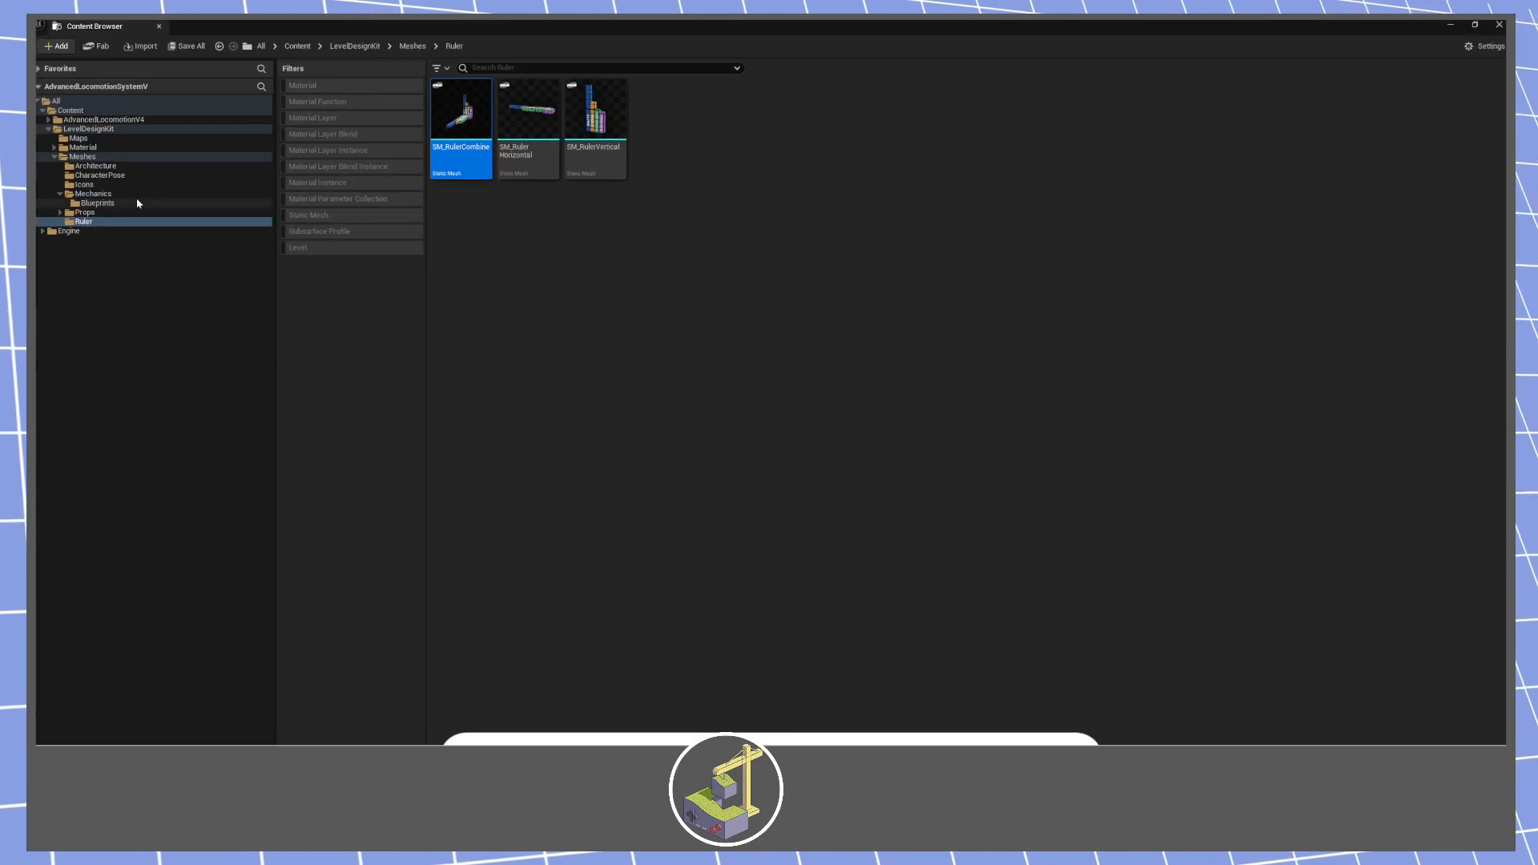
Place BP_BodyStorage_Horizontal, BP_PickUp_Loot, BP_Pushable_1x1, BP_3m_Lift_4m_Height and BP_QuestGiver on the grid around the ruler.
{"action": "left_click", "coordinate": [100, 203]}
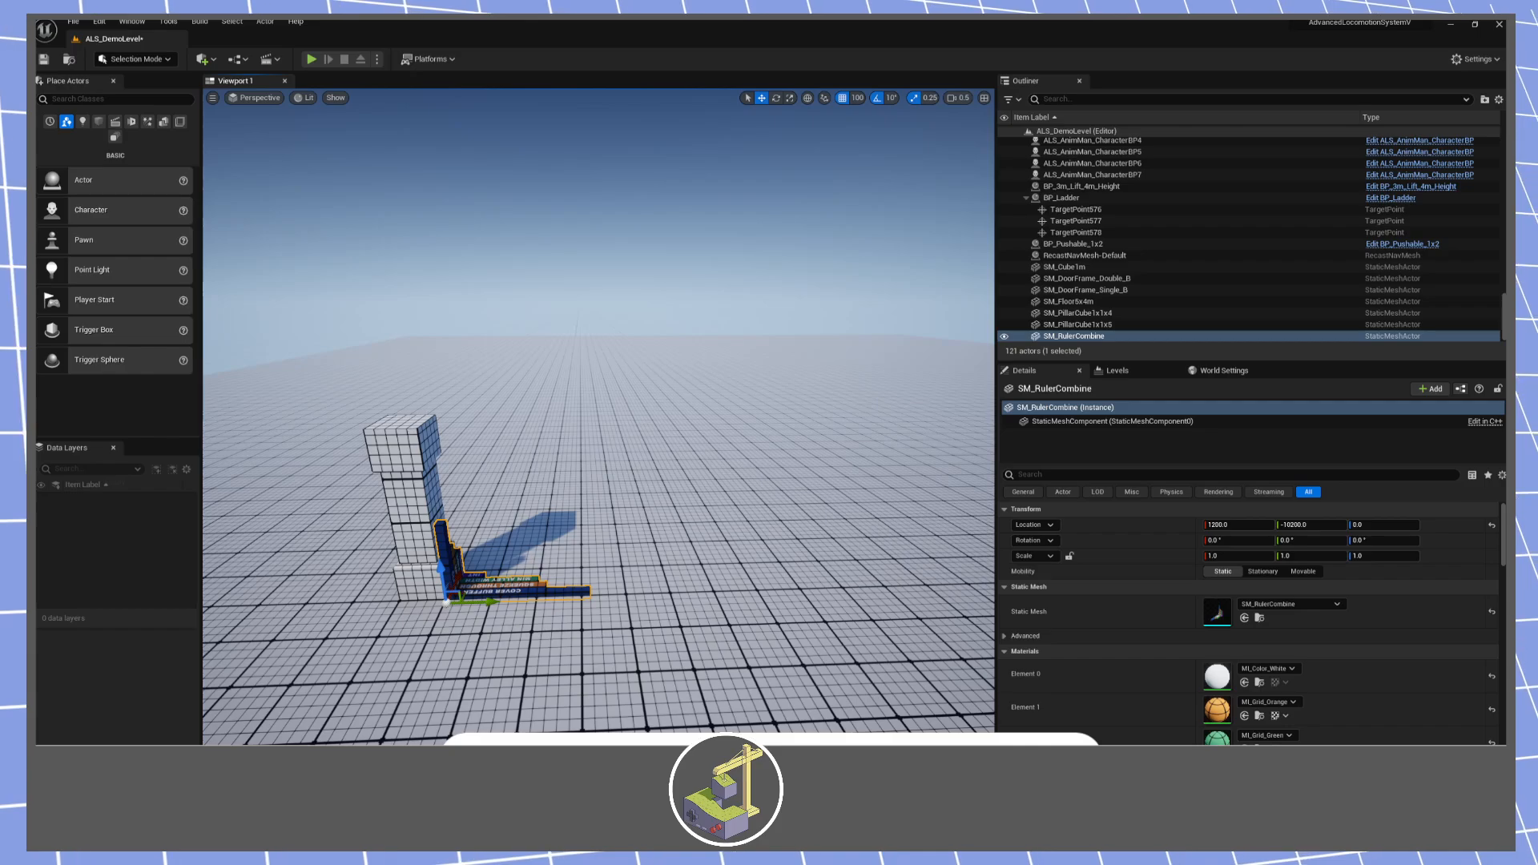
{"action": "left_click_drag", "start_coordinate": [717, 712], "coordinate": [629, 610]}
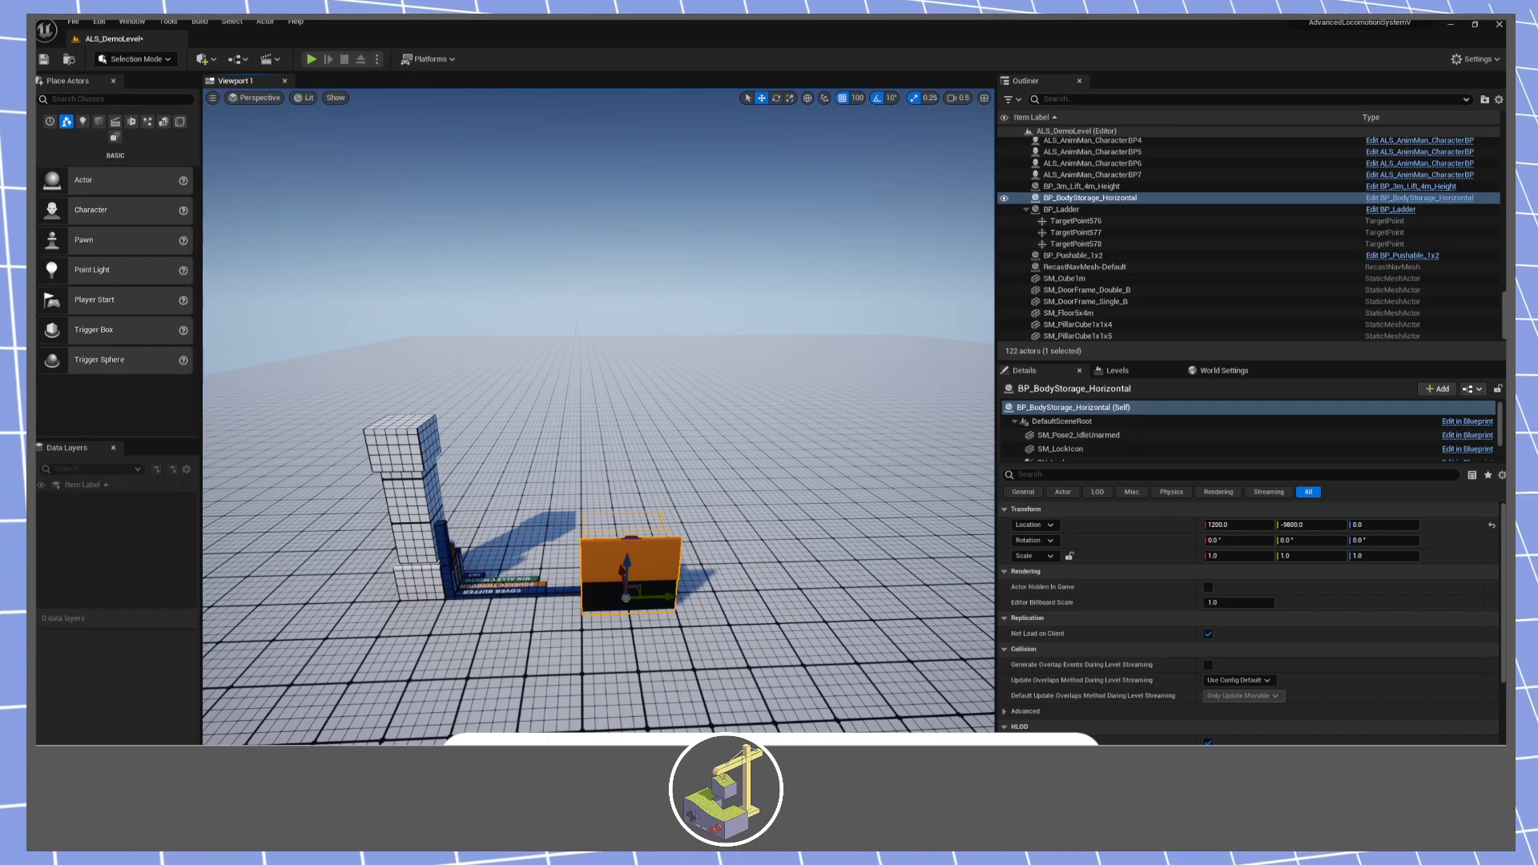
{"action": "left_click_drag", "start_coordinate": [1503, 577], "coordinate": [408, 695]}
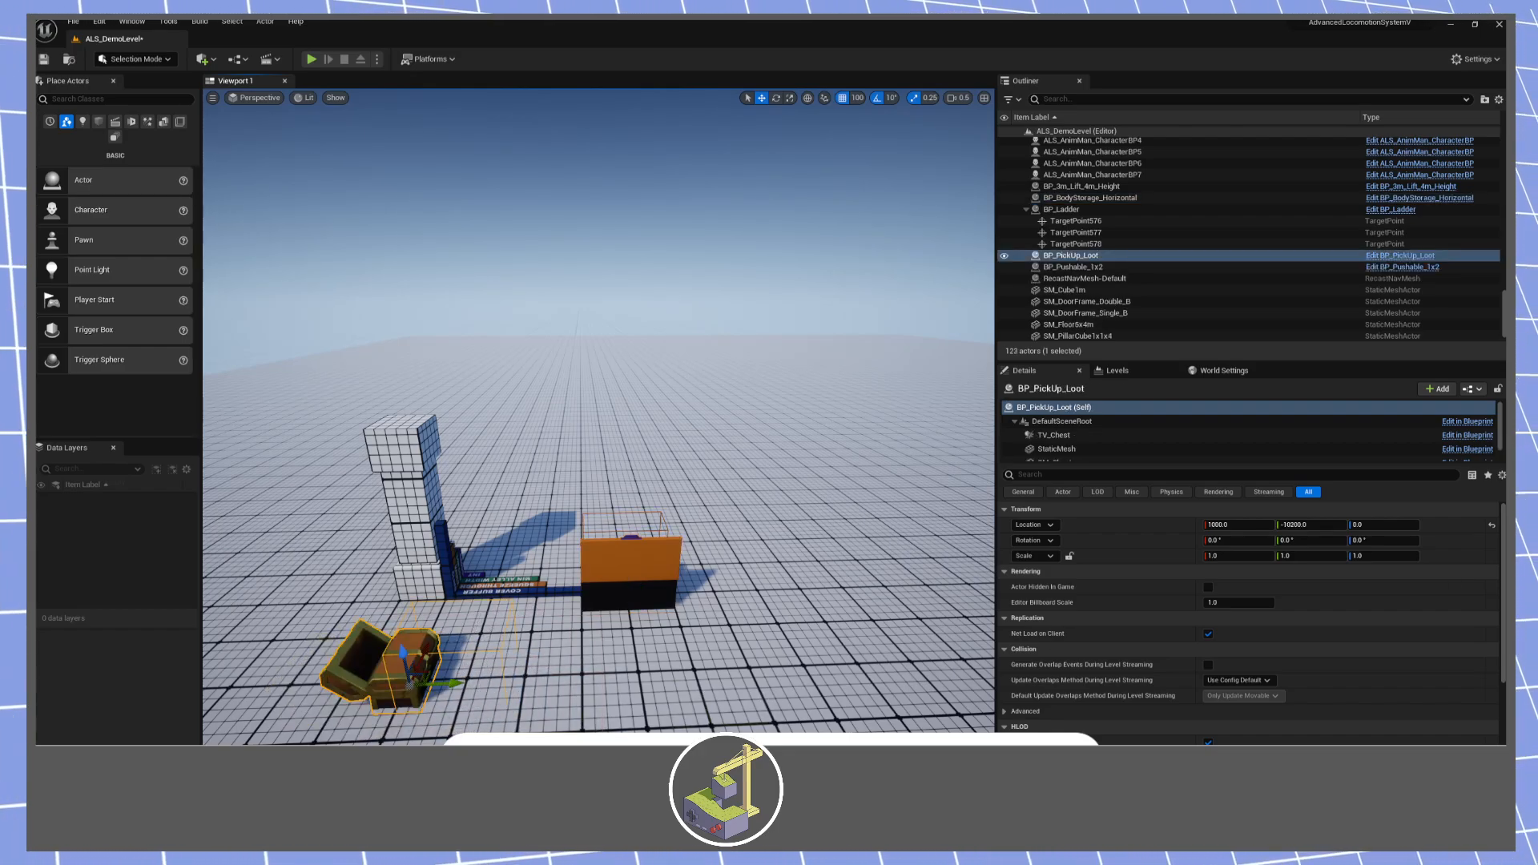
{"action": "left_click_drag", "start_coordinate": [1503, 529], "coordinate": [793, 536]}
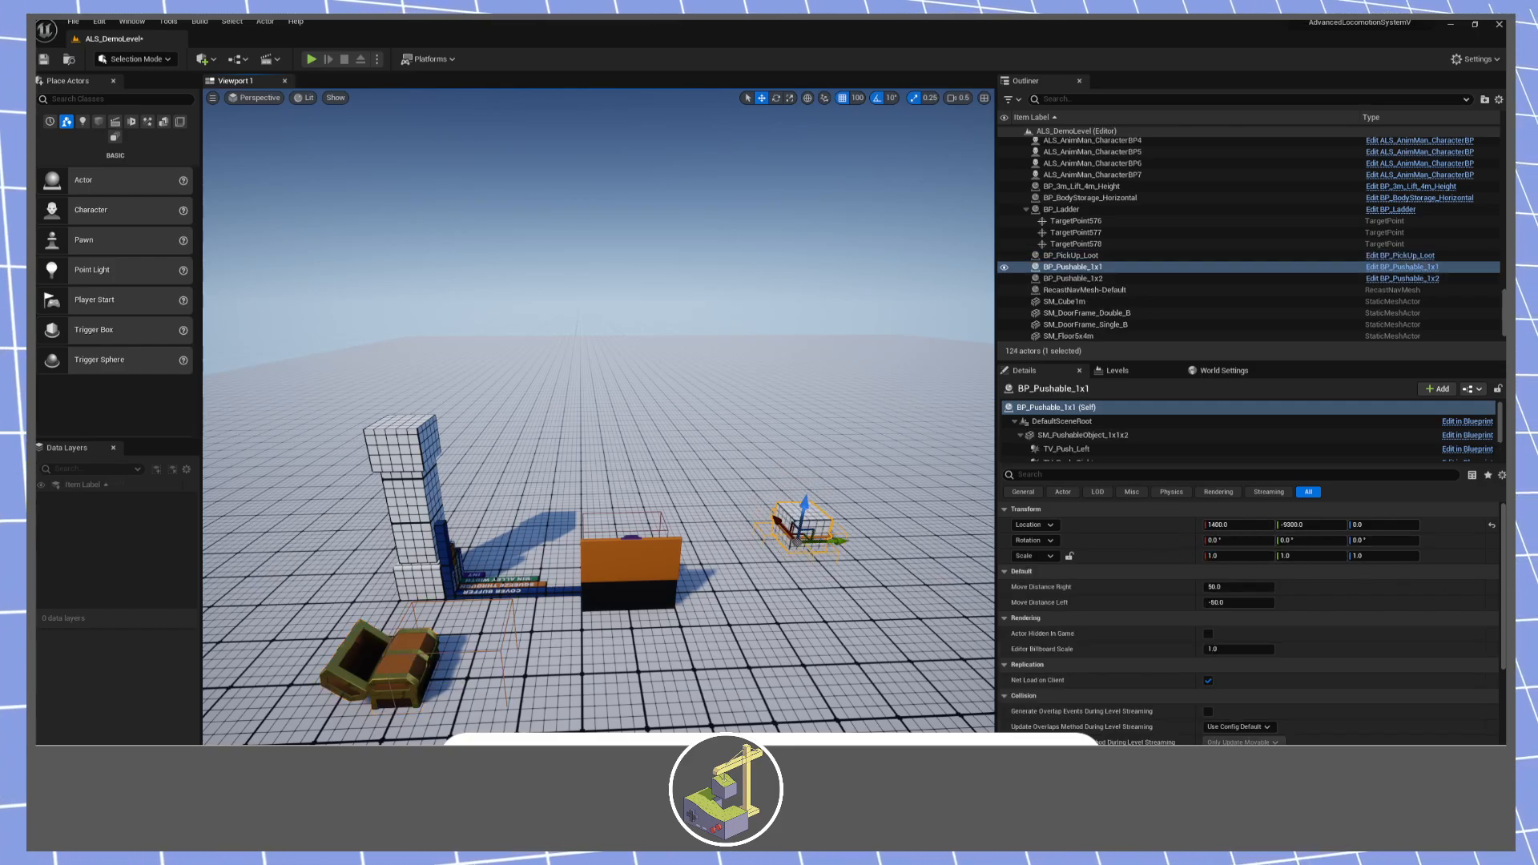
{"action": "left_click_drag", "start_coordinate": [1503, 248], "coordinate": [632, 492]}
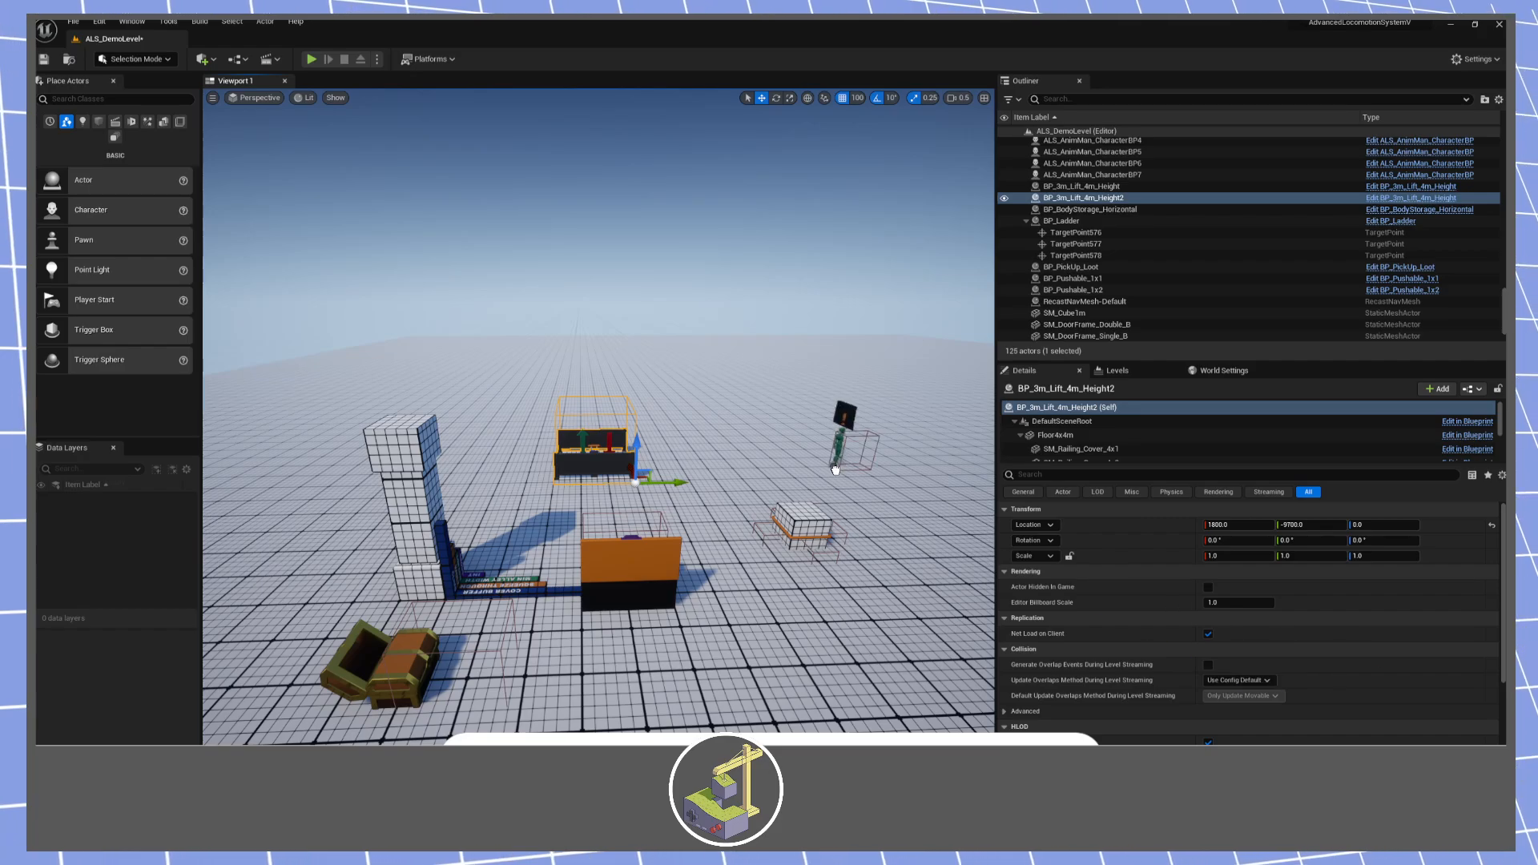
Play the level, run the character up to the loot chest and open it.
{"action": "left_click", "coordinate": [311, 60]}
{"action": "key", "text": "q"}
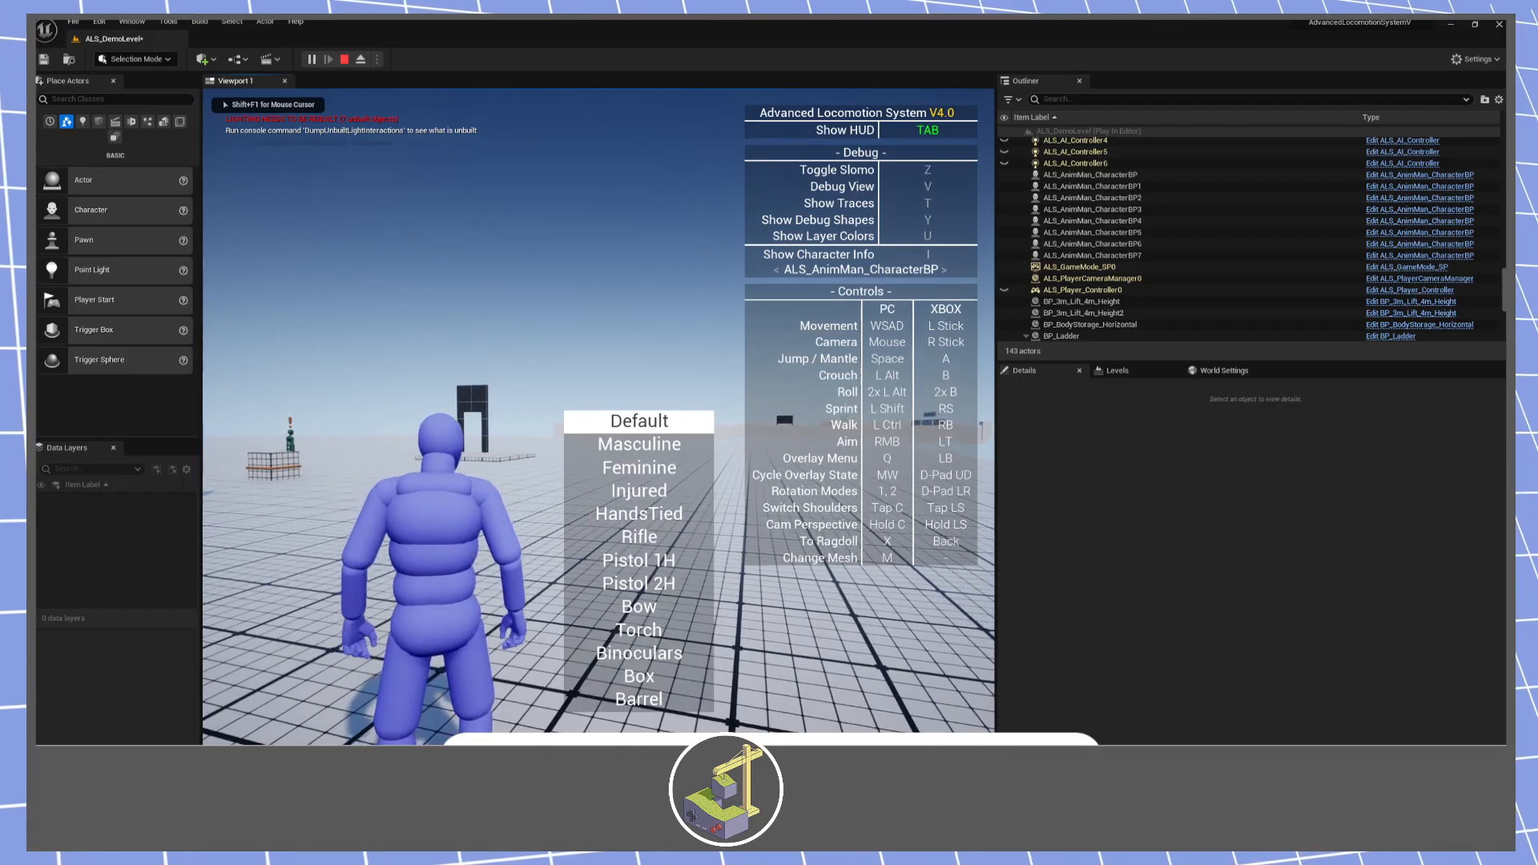
{"action": "key", "text": "w"}
{"action": "key", "text": "w"}
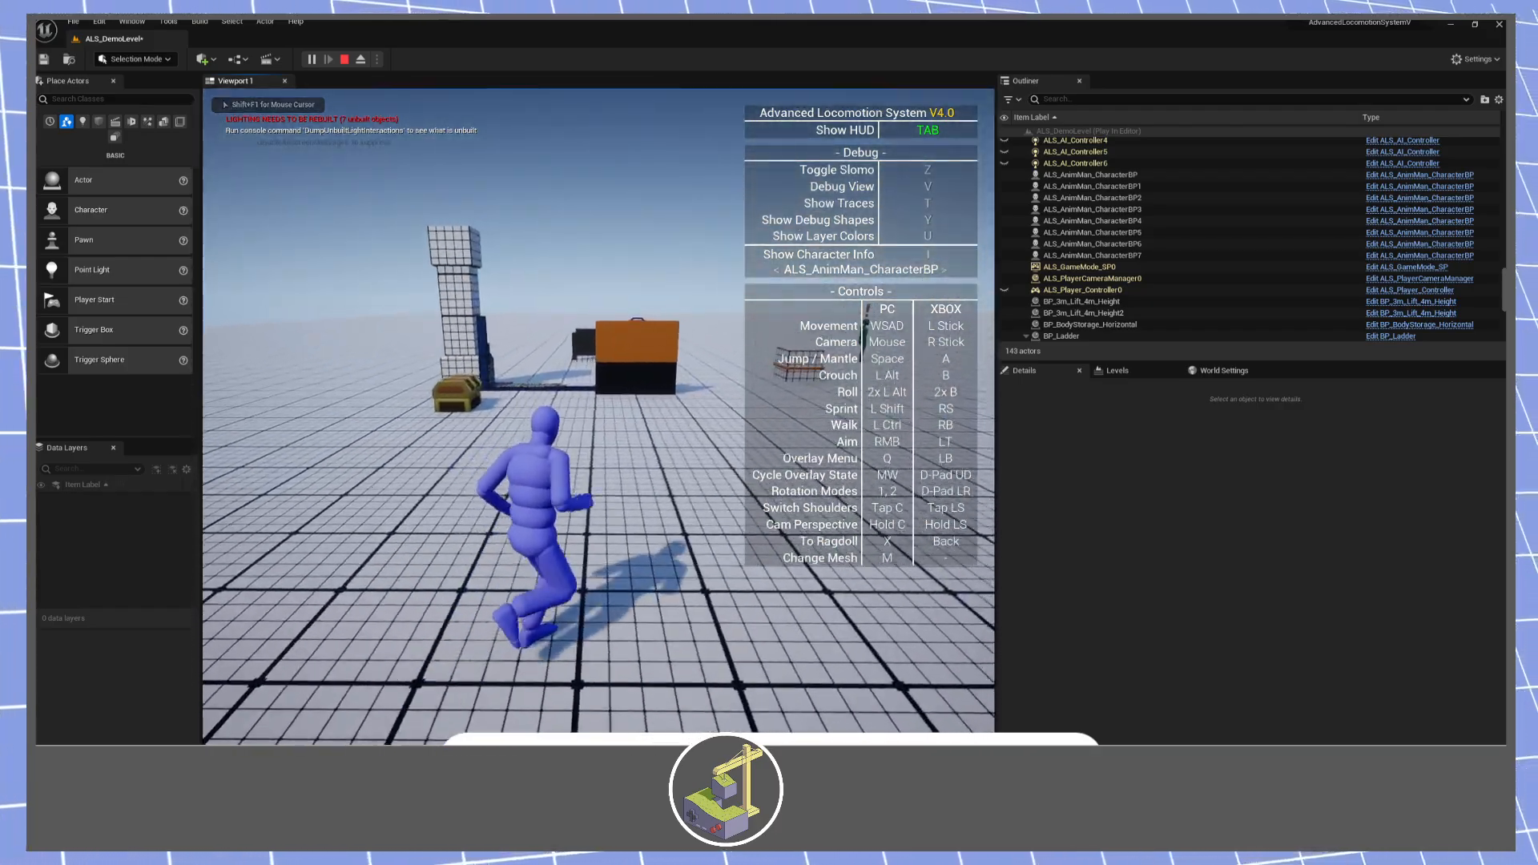
{"action": "key", "text": "w"}
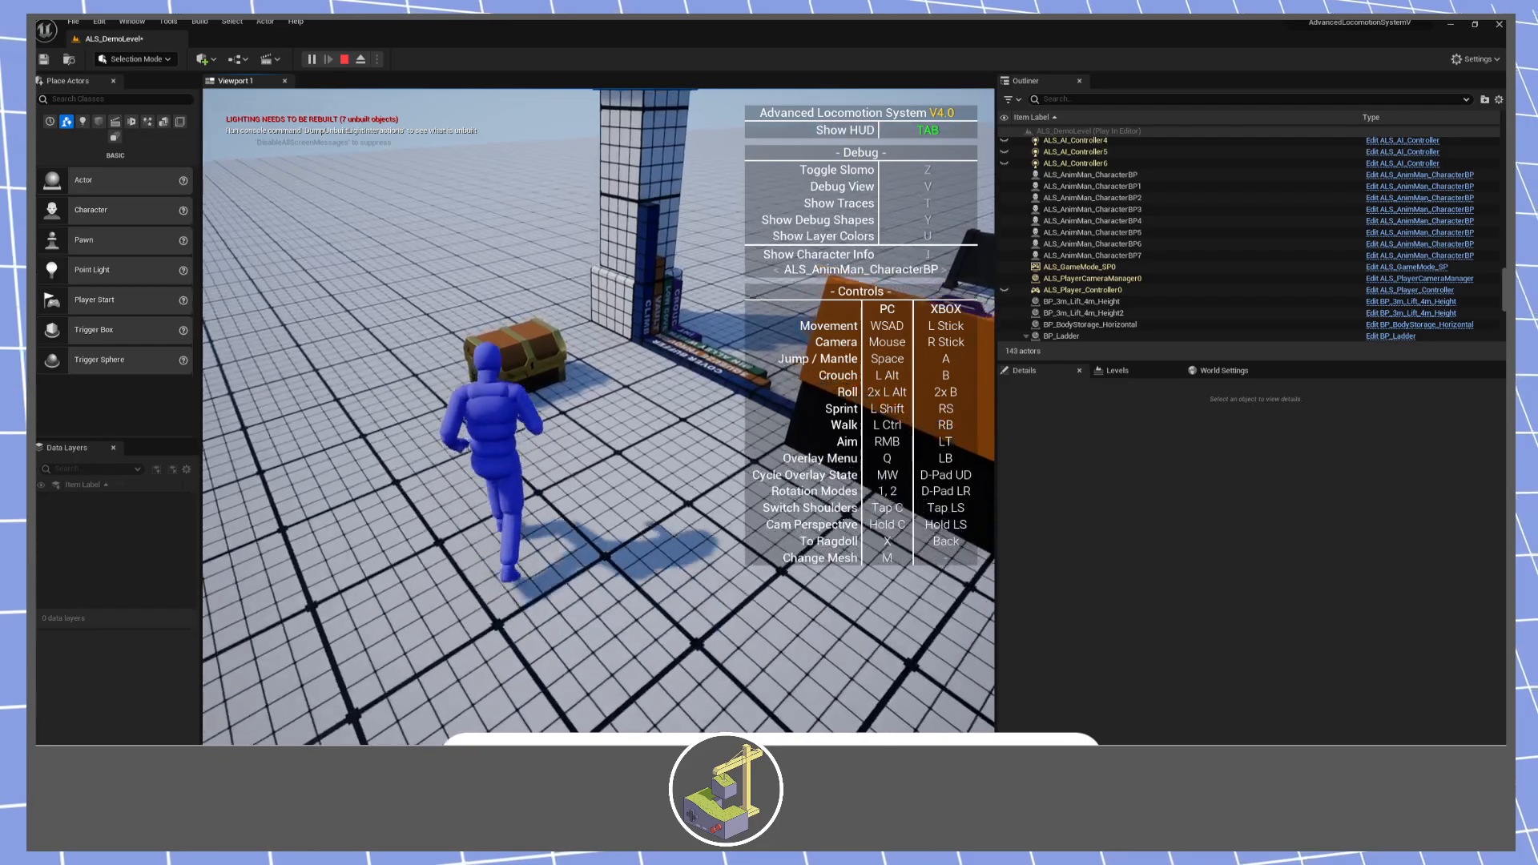
{"action": "key", "text": "e"}
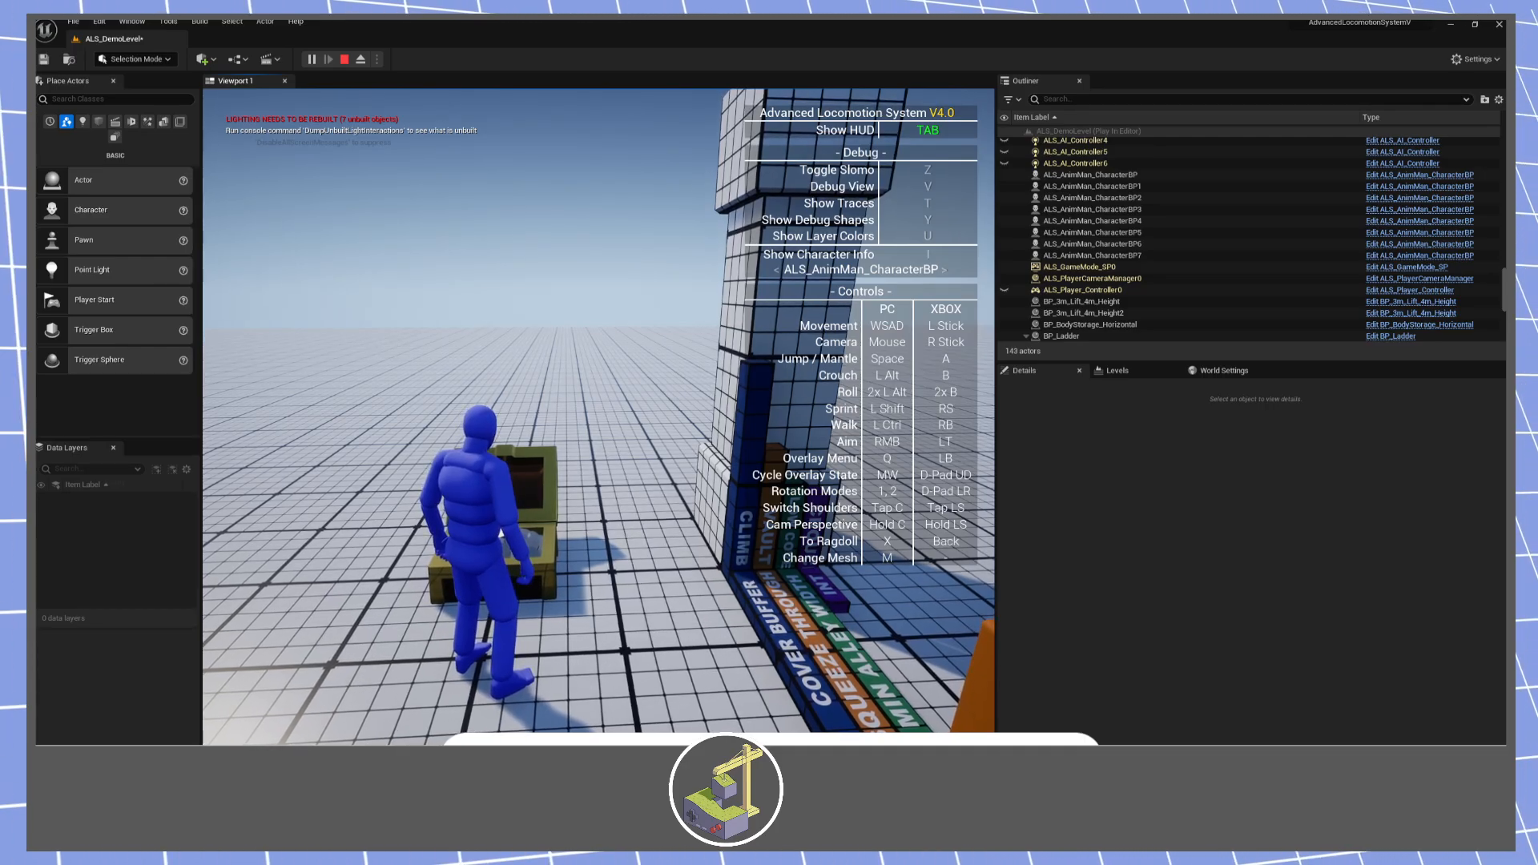
Run the character to the body storage container and try jumping around the pushable cube.
{"action": "key", "text": "w"}
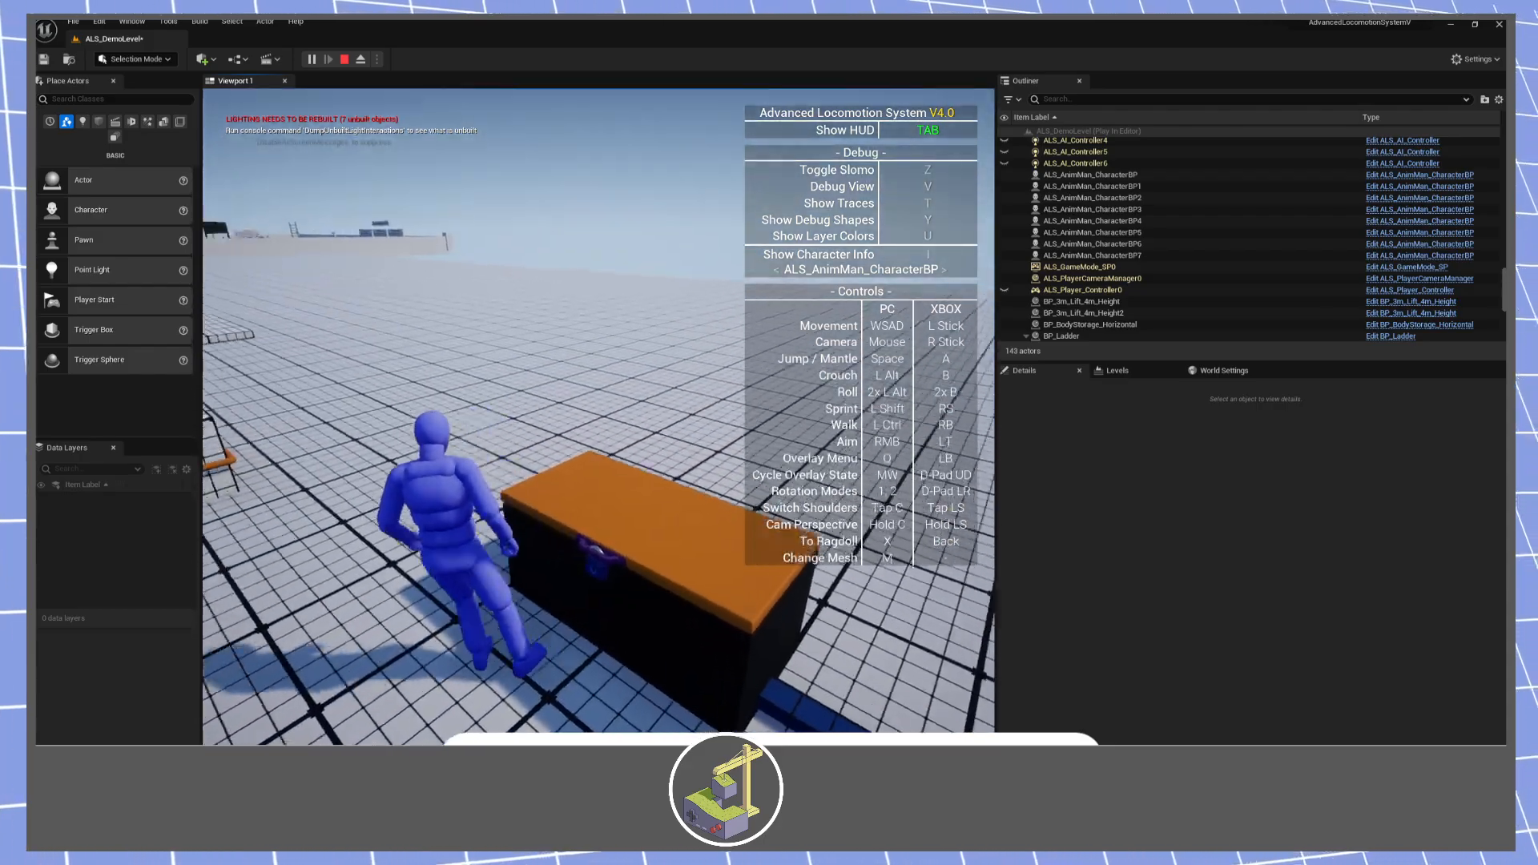
{"action": "key", "text": "w"}
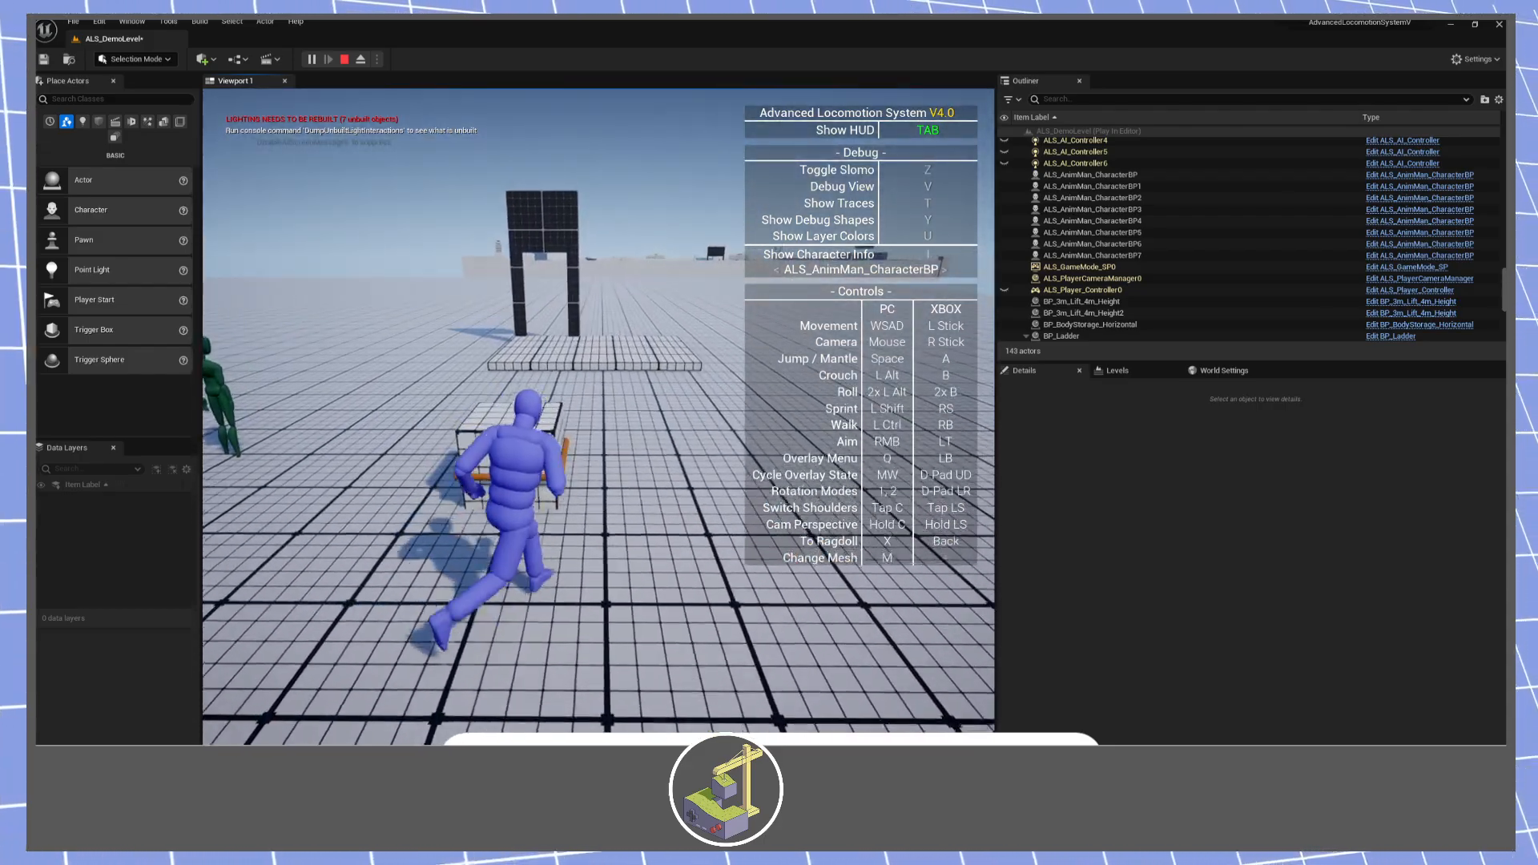
{"action": "key", "text": "d"}
{"action": "key", "text": "d"}
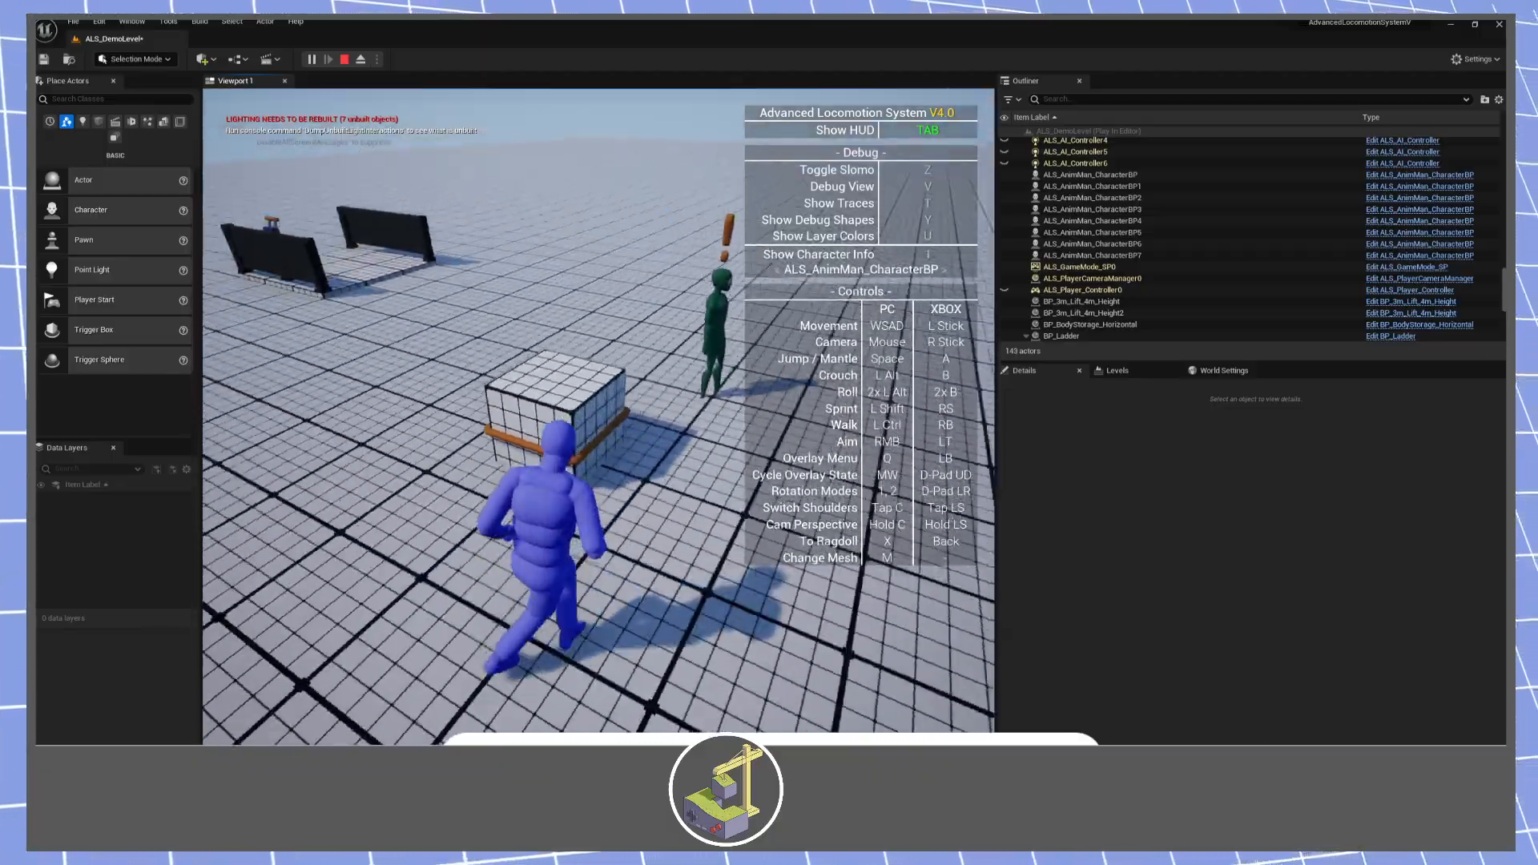
{"action": "key", "text": "w"}
{"action": "key", "text": "space"}
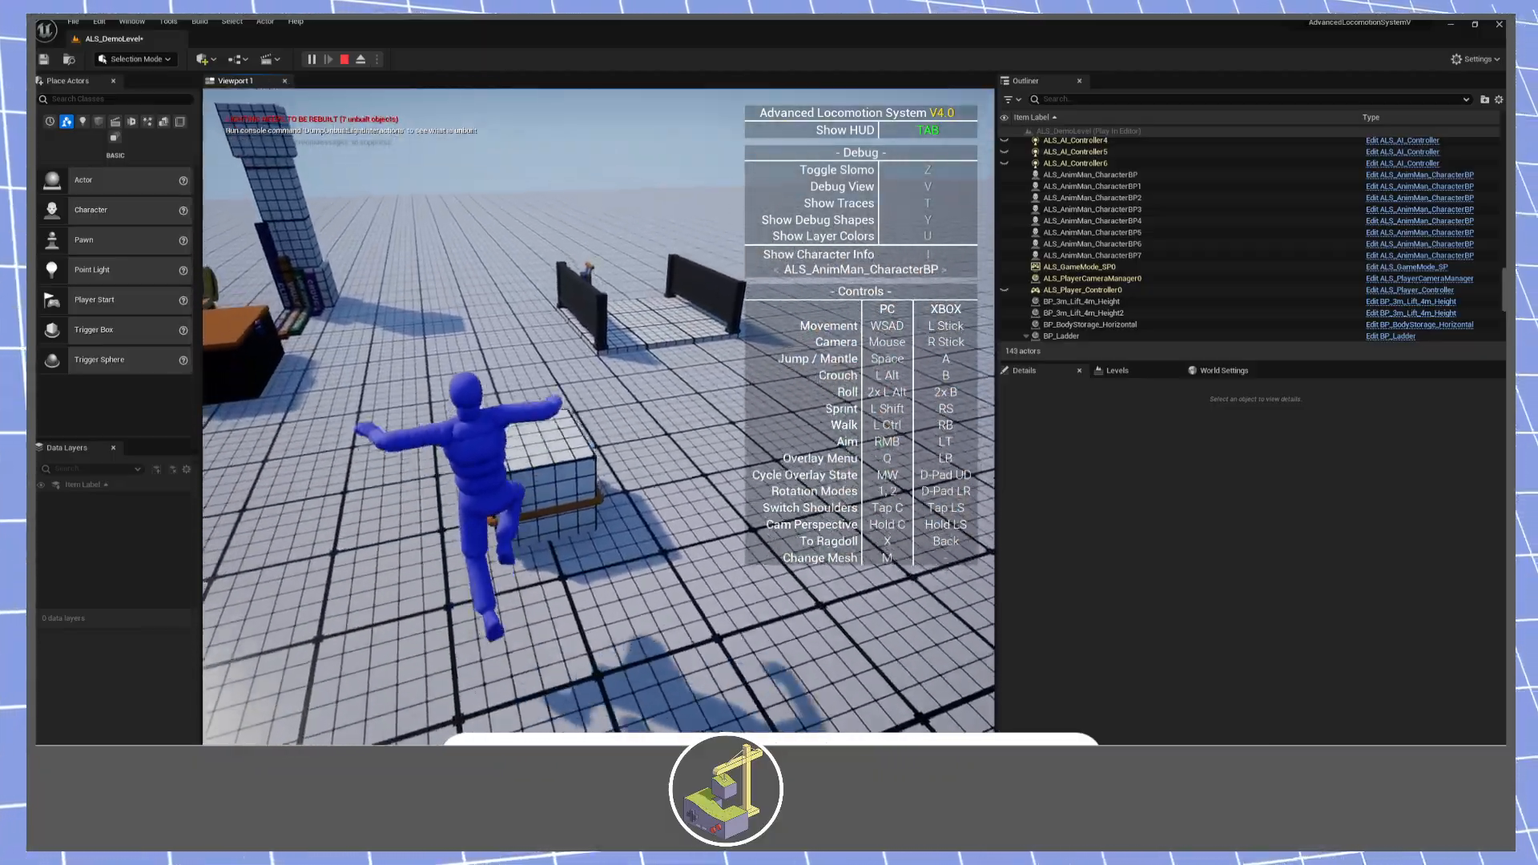
{"action": "key", "text": "w"}
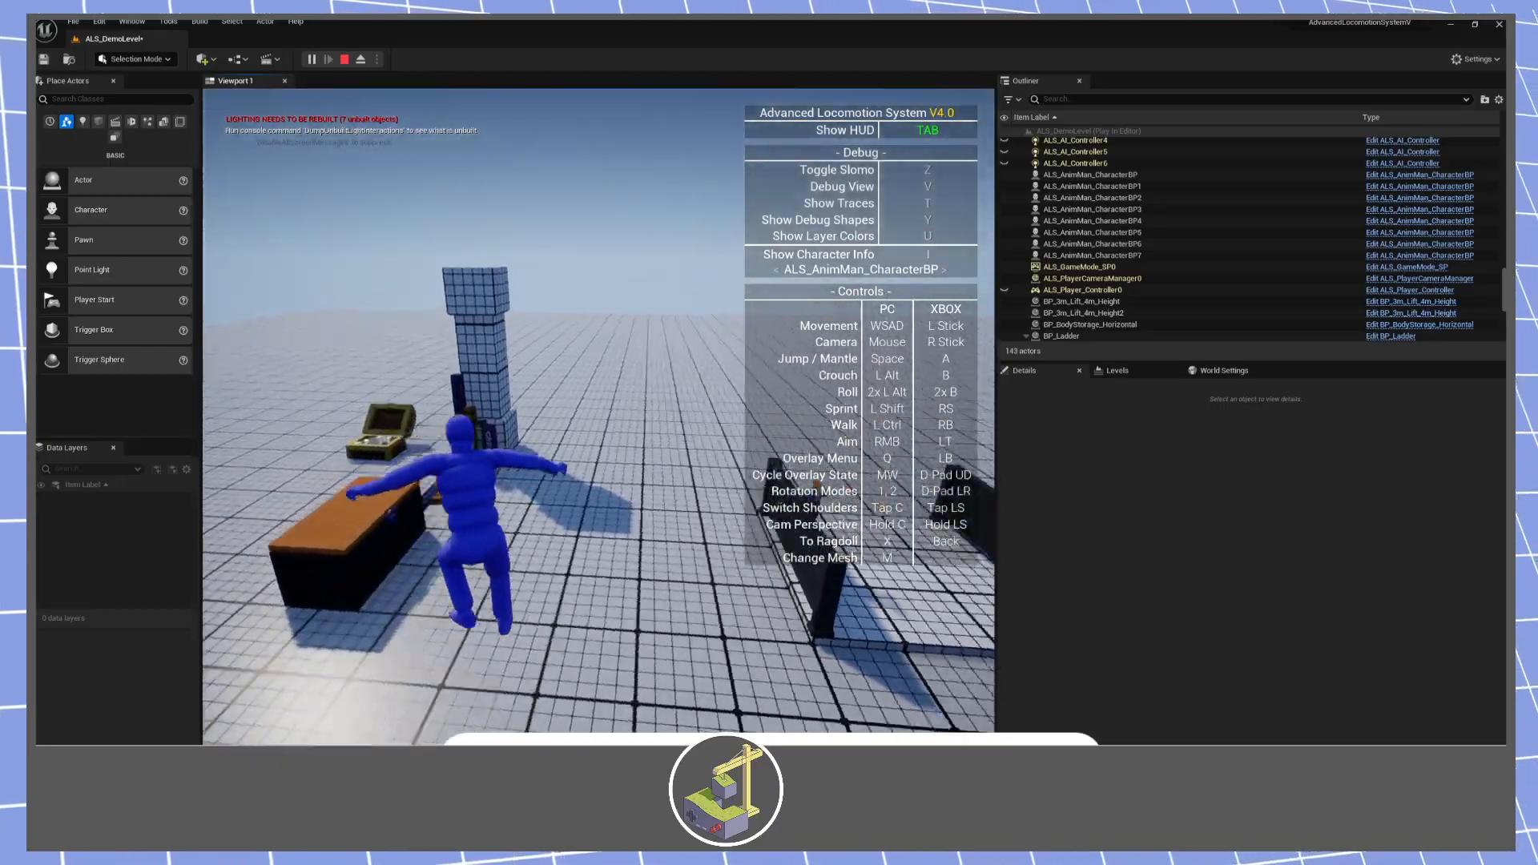
Visit the quest giver and the lift with the character, then end the play session.
{"action": "key", "text": "w"}
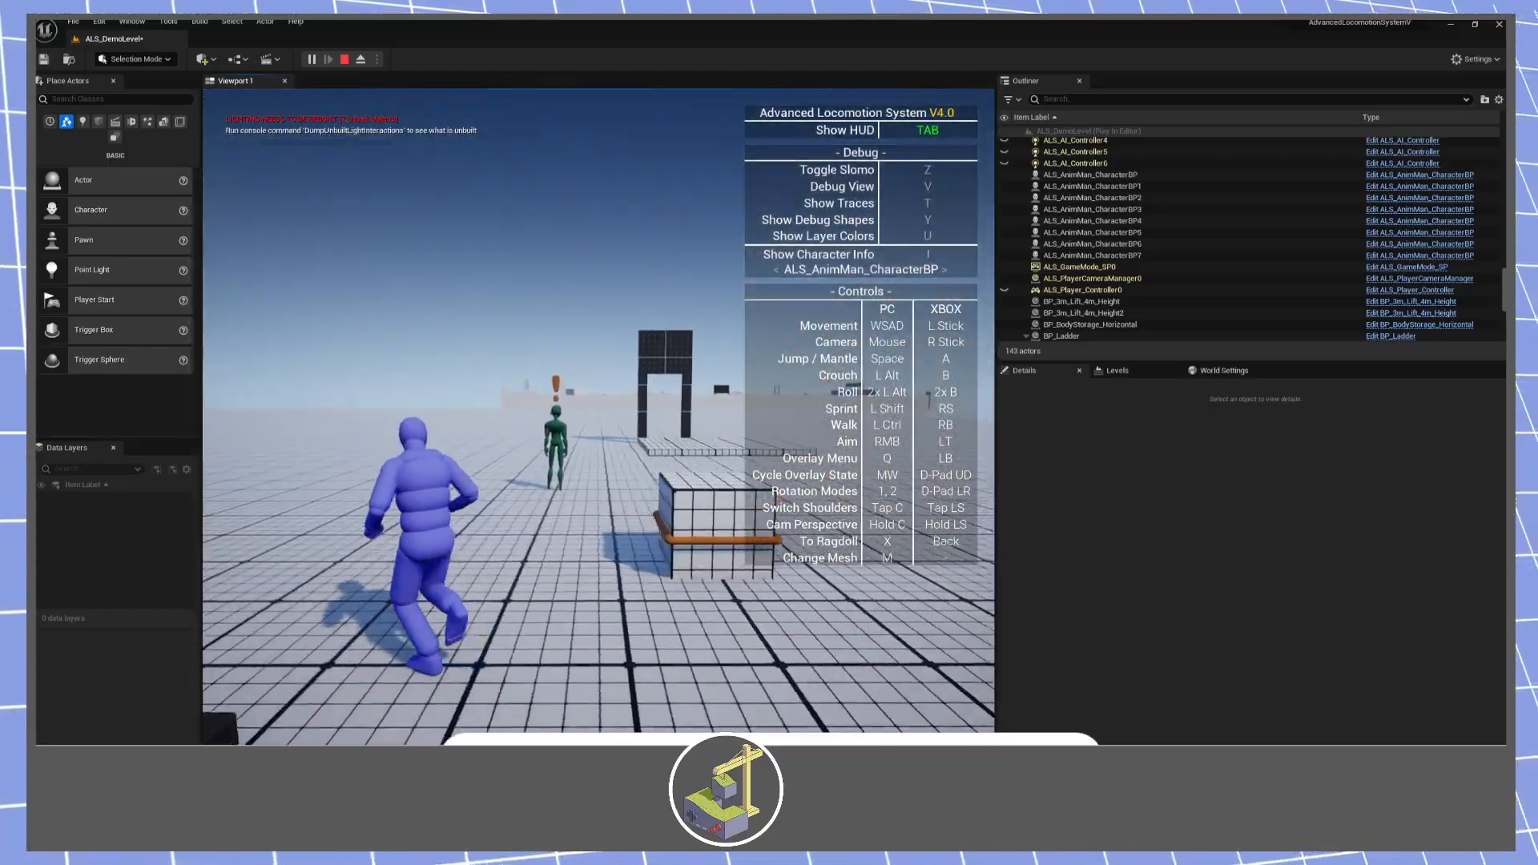
{"action": "key", "text": "w"}
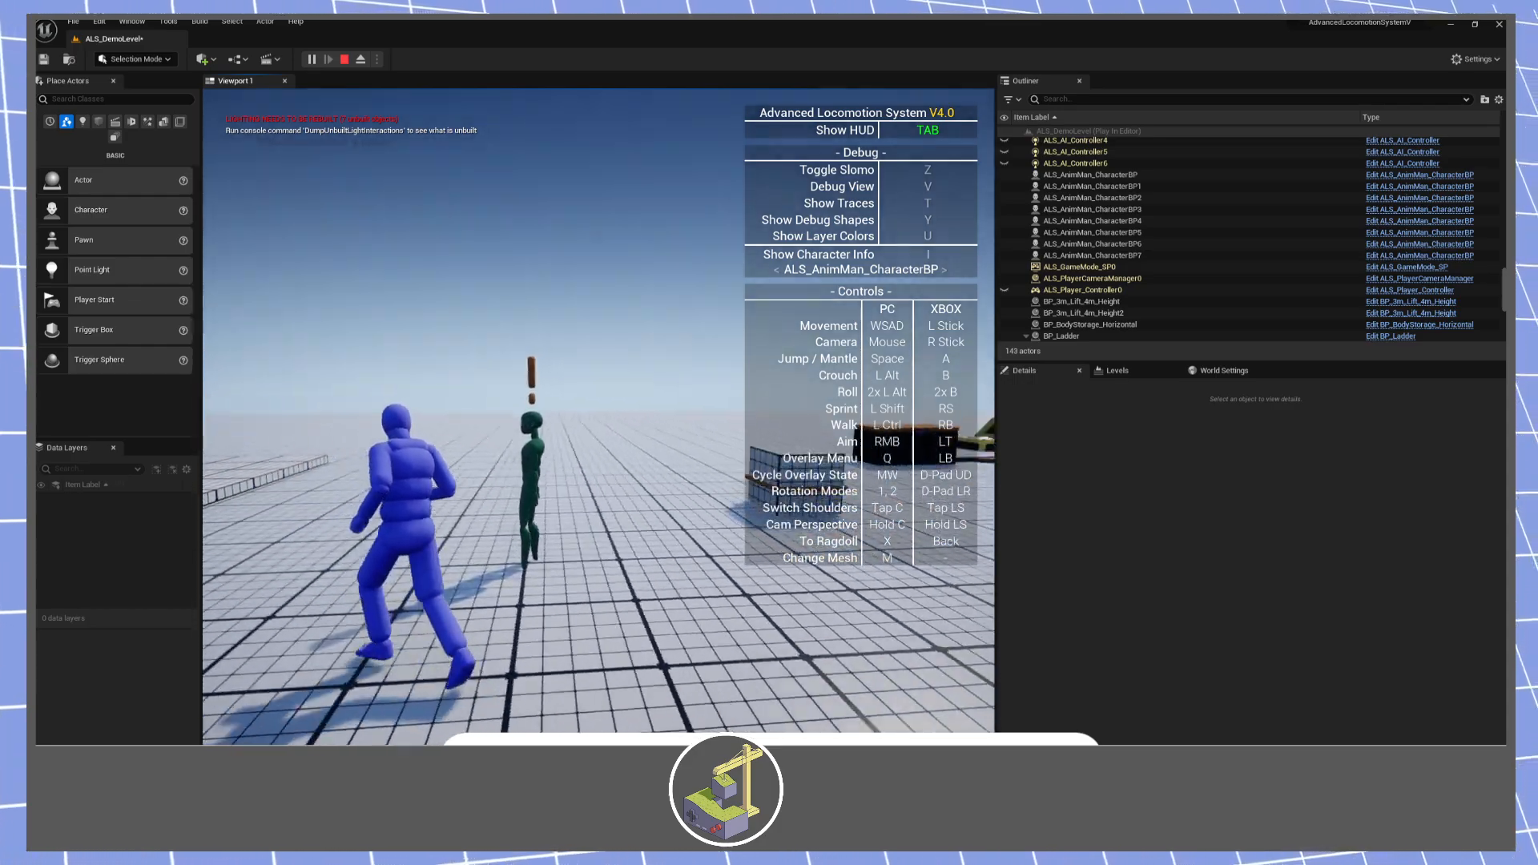
{"action": "key", "text": "w"}
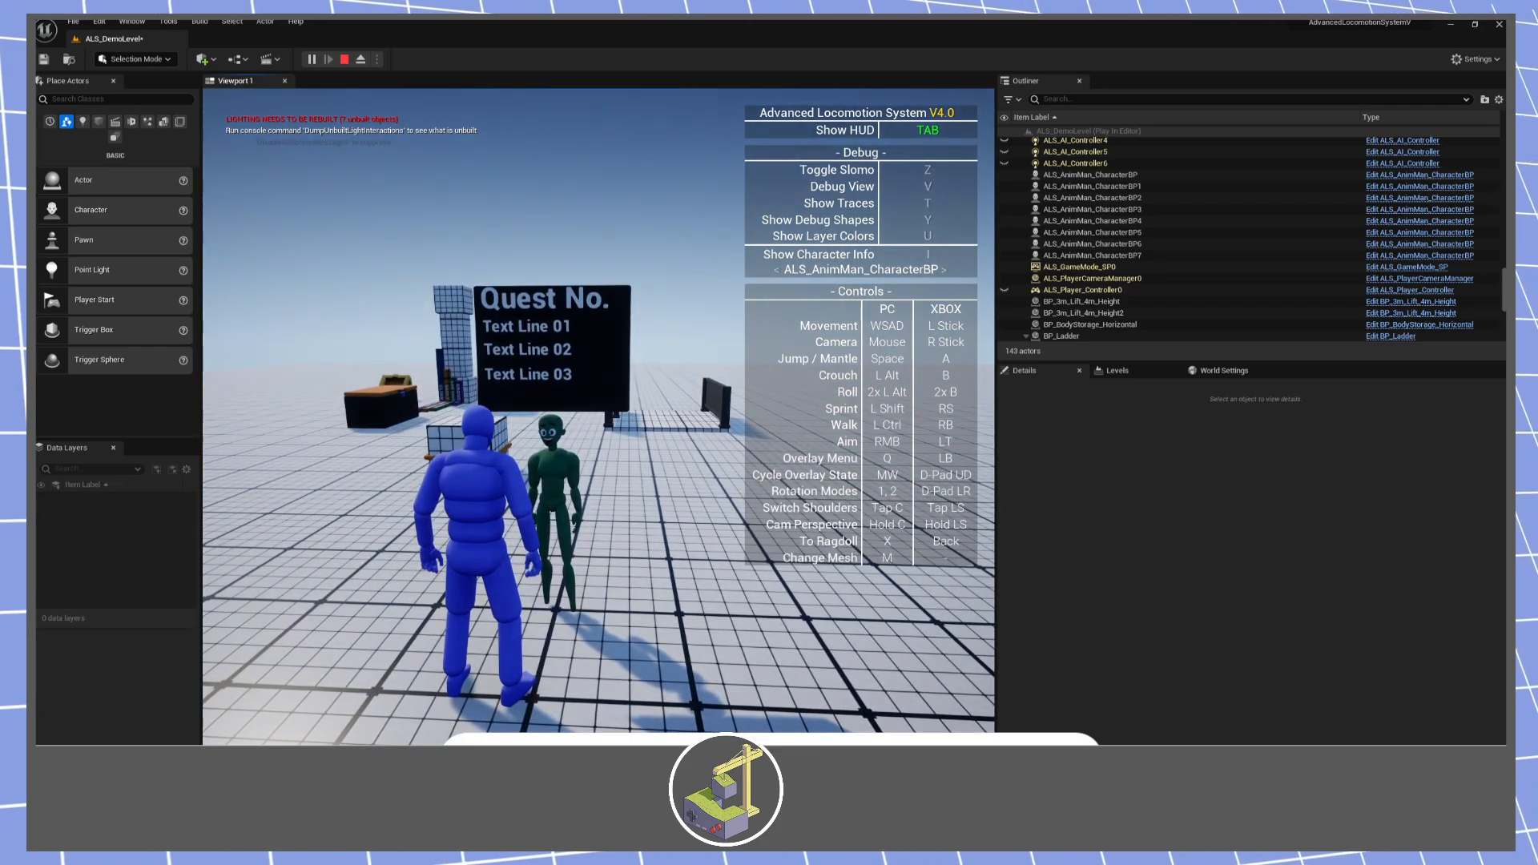
{"action": "key", "text": "w"}
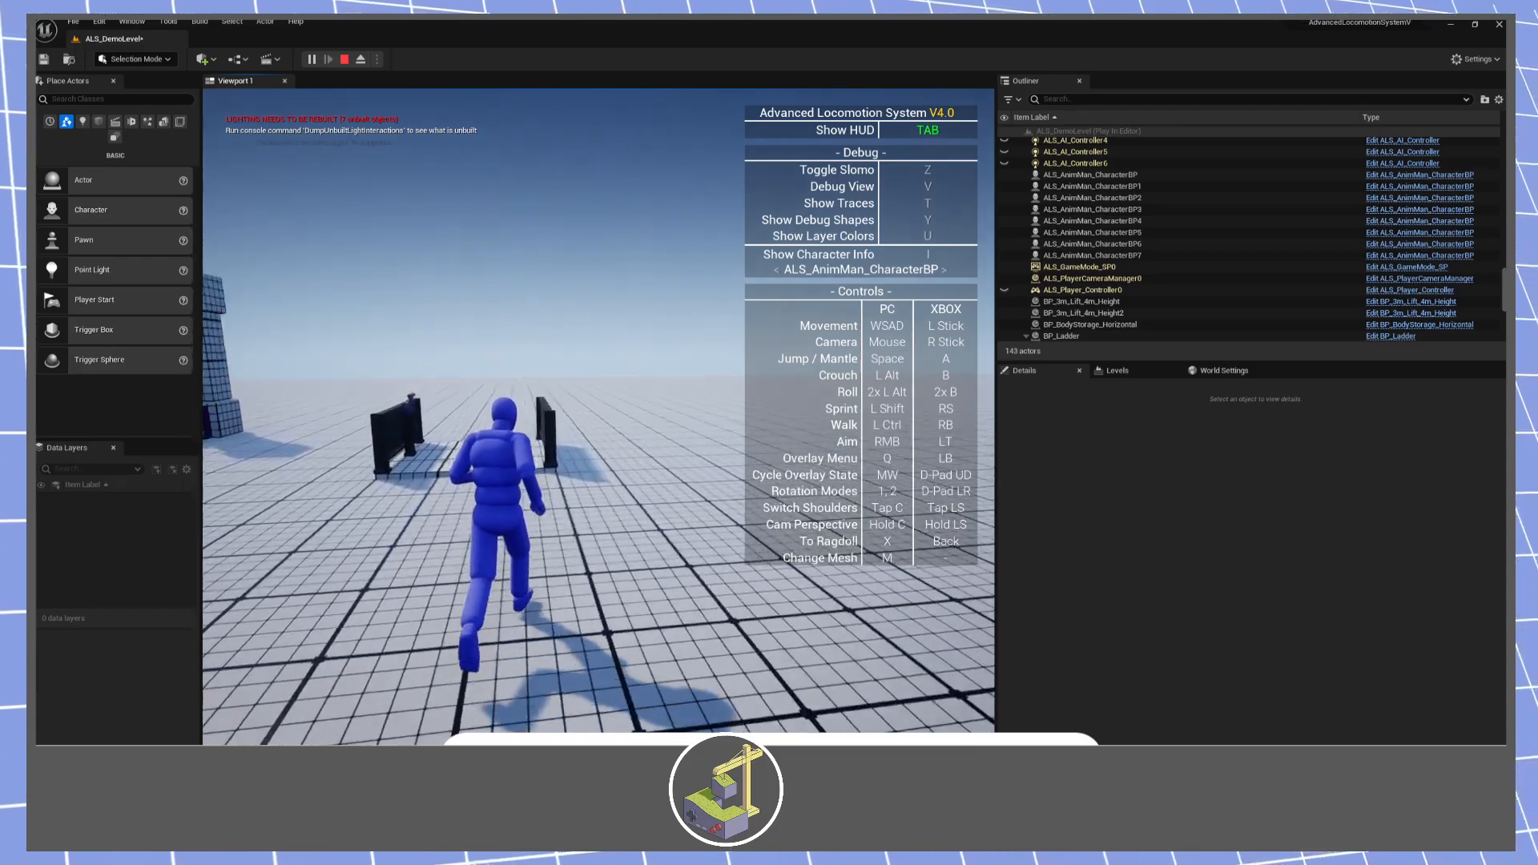
{"action": "key", "text": "w"}
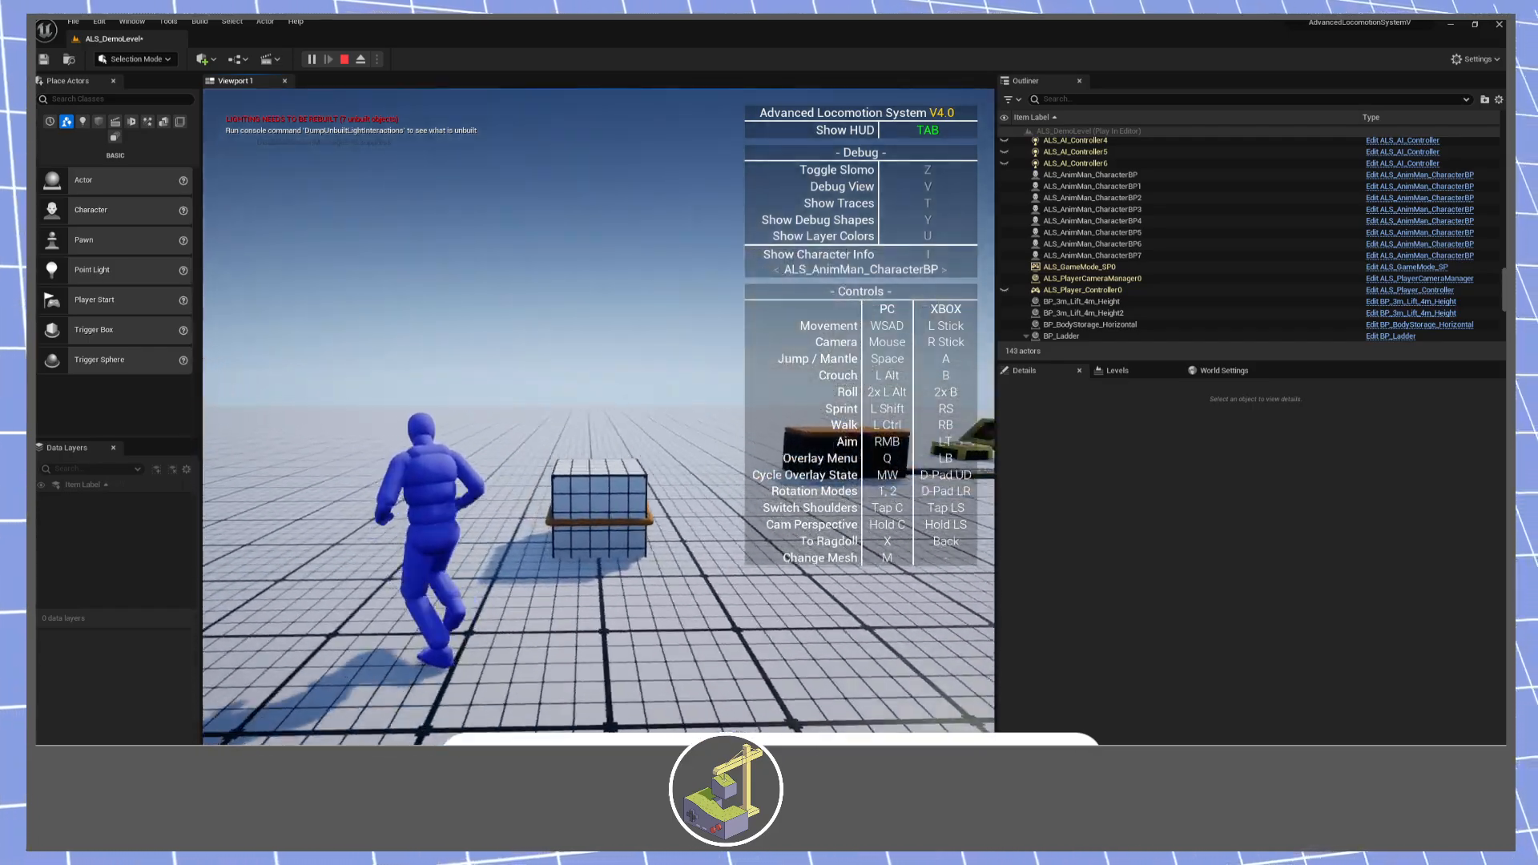
{"action": "key", "text": "w"}
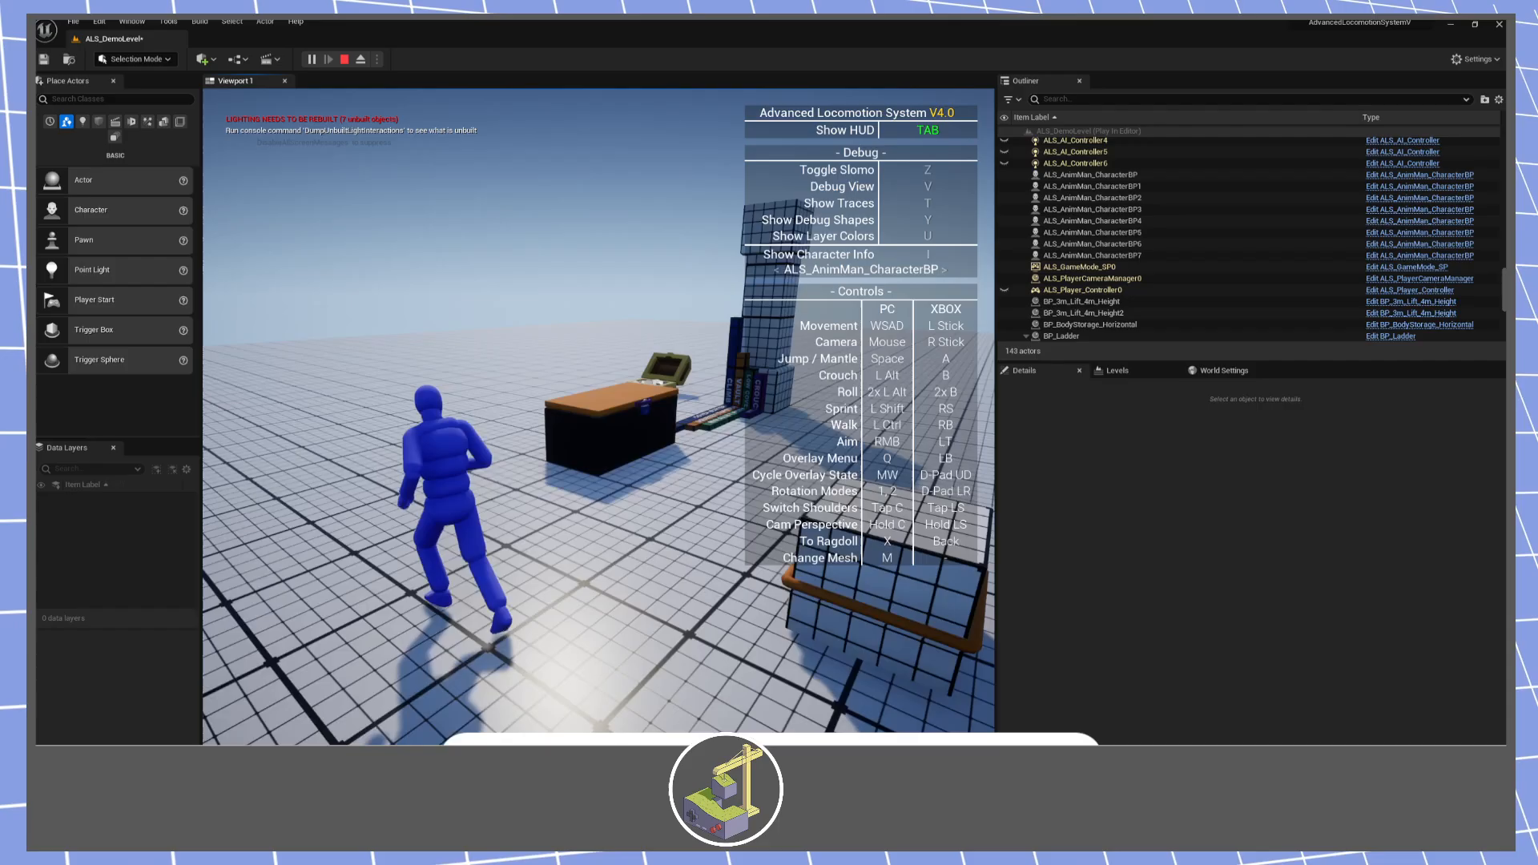
{"action": "key", "text": "w"}
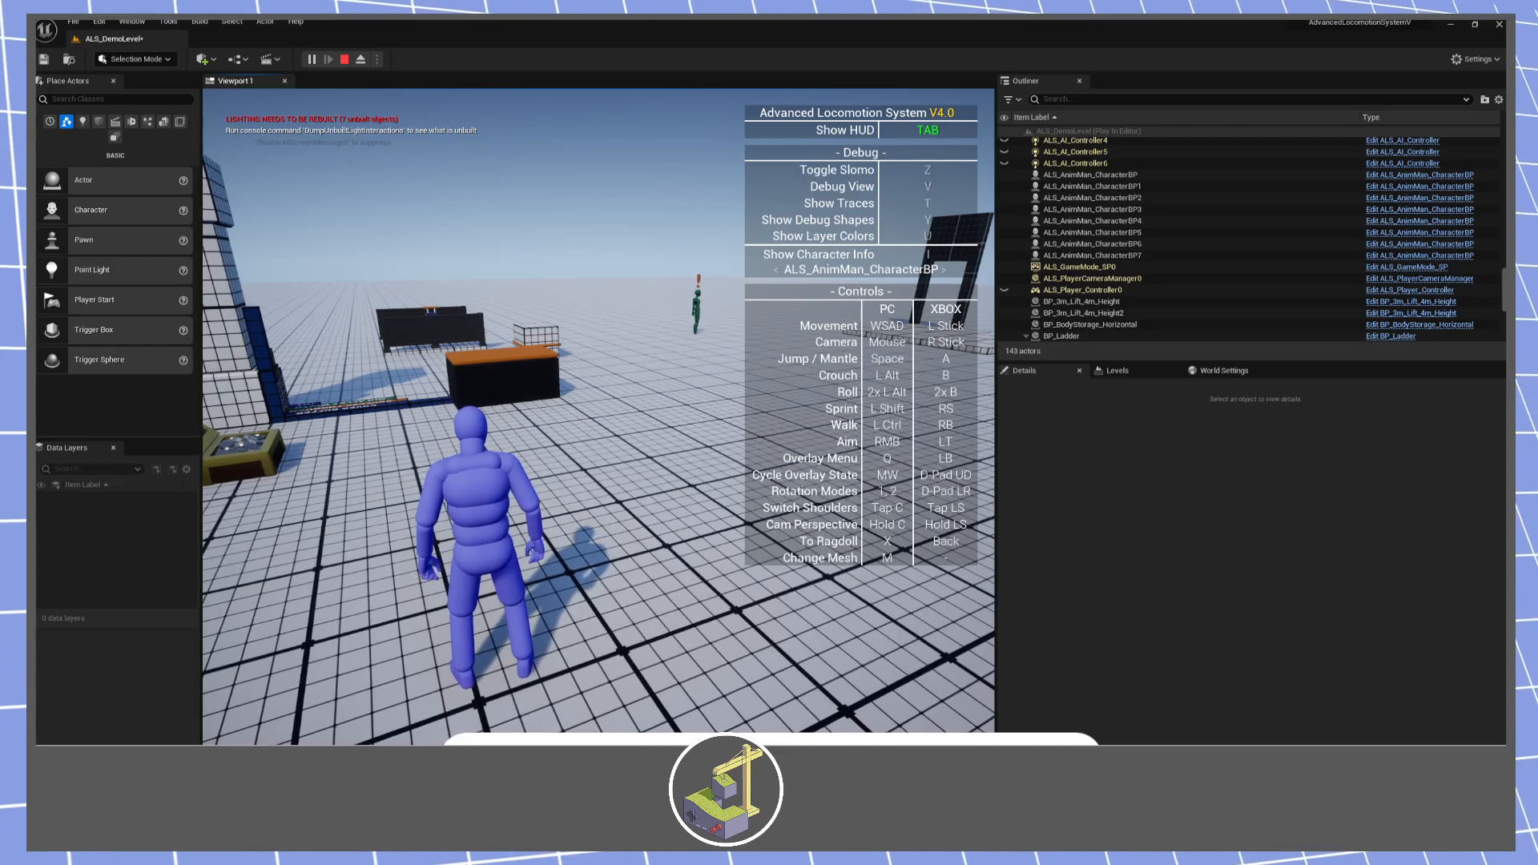
{"action": "key", "text": "Escape"}
Select the body storage, loot chest, pushable cube, lift and quest giver blueprints and delete them together.
{"action": "right_click_drag", "start_coordinate": [598, 360], "coordinate": [522, 422]}
{"action": "left_click", "coordinate": [391, 393]}
{"action": "left_click", "coordinate": [639, 333], "text": "ctrl"}
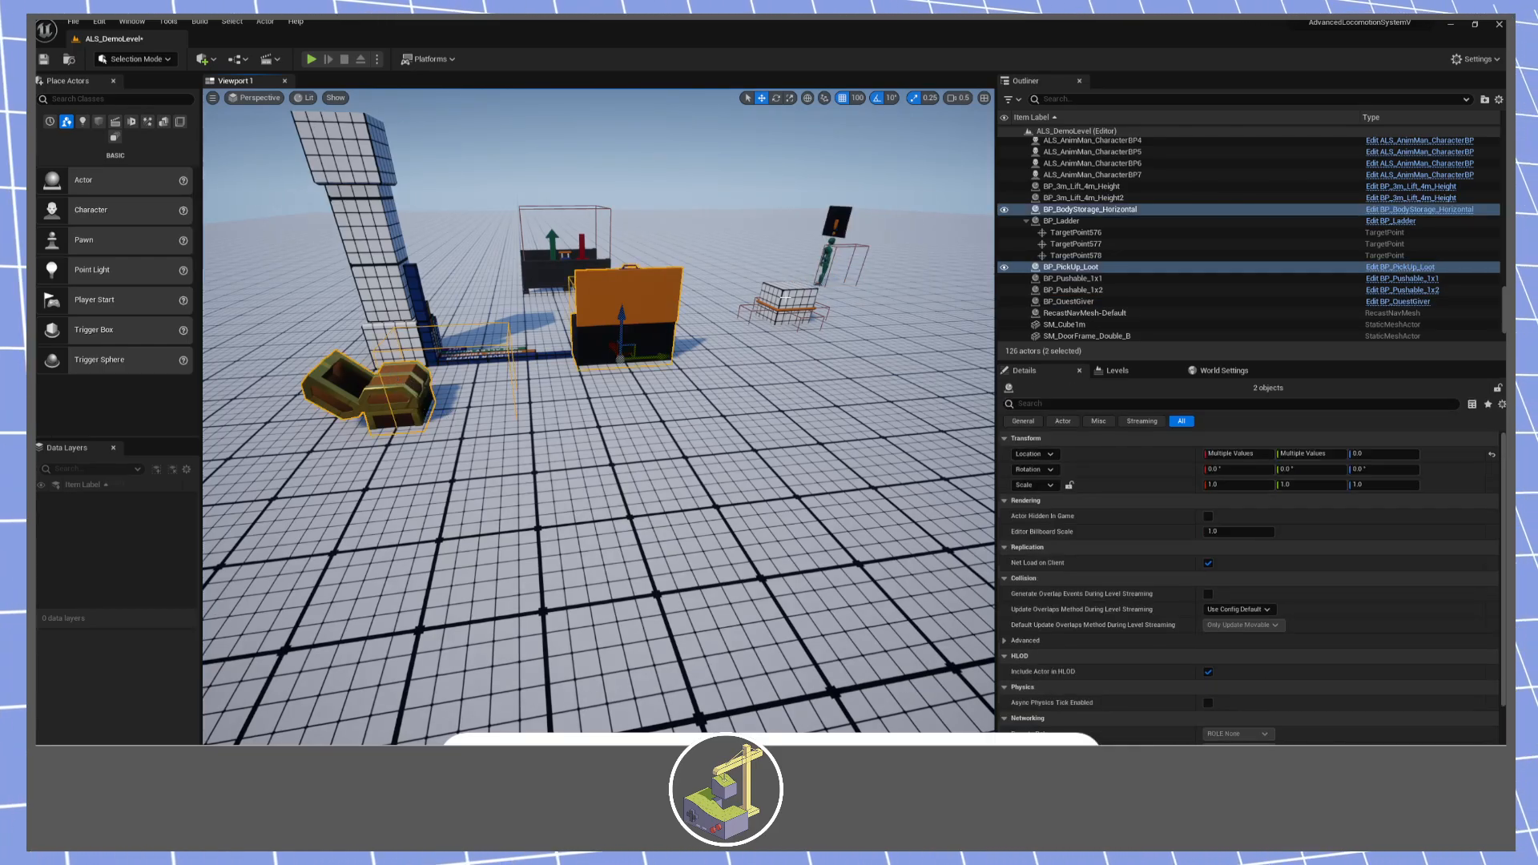
{"action": "left_click", "coordinate": [785, 298], "text": "ctrl"}
{"action": "mouse_move", "coordinate": [594, 292]}
{"action": "right_mouse_down"}
{"action": "mouse_move", "coordinate": [677, 253]}
{"action": "mouse_move", "coordinate": [574, 304]}
{"action": "mouse_move", "coordinate": [646, 313]}
{"action": "mouse_move", "coordinate": [657, 348]}
{"action": "mouse_move", "coordinate": [592, 308]}
{"action": "mouse_move", "coordinate": [611, 315]}
{"action": "right_mouse_up"}
{"action": "scroll", "coordinate": [678, 253], "scroll_direction": "up", "scroll_amount": 2}
{"action": "left_click", "coordinate": [437, 329], "text": "ctrl"}
{"action": "left_click", "coordinate": [655, 307], "text": "ctrl"}
{"action": "key", "text": "Delete"}
Place BP_Door_Frame_Single_Indicator on the grid beyond the ruler and rotate it 90° about the Z axis.
{"action": "key", "text": "w"}
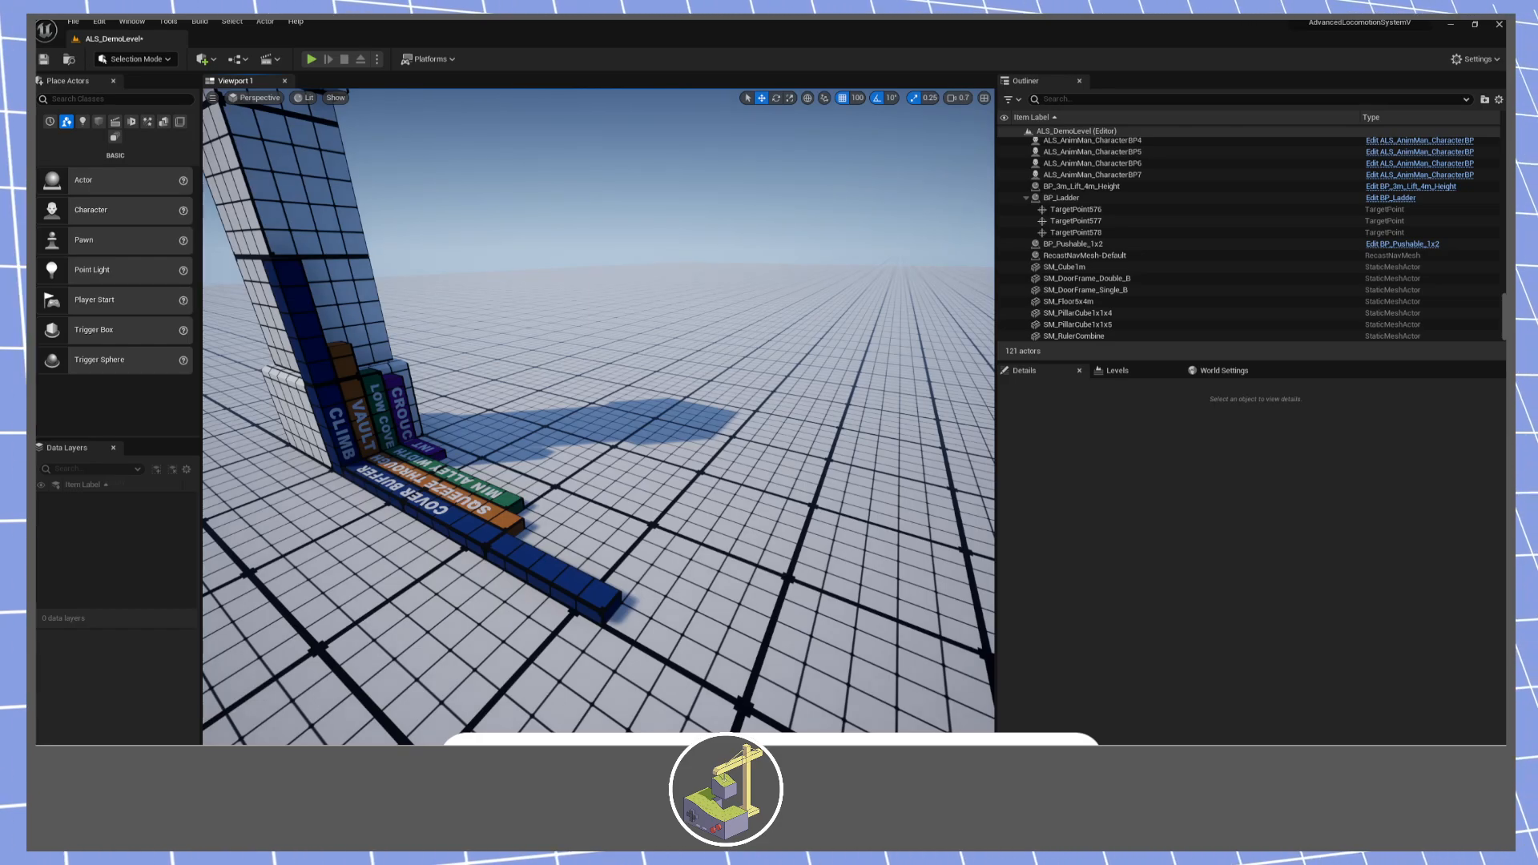
{"action": "left_click_drag", "start_coordinate": [1007, 519], "coordinate": [715, 449]}
{"action": "key", "text": "e"}
{"action": "key", "text": "w"}
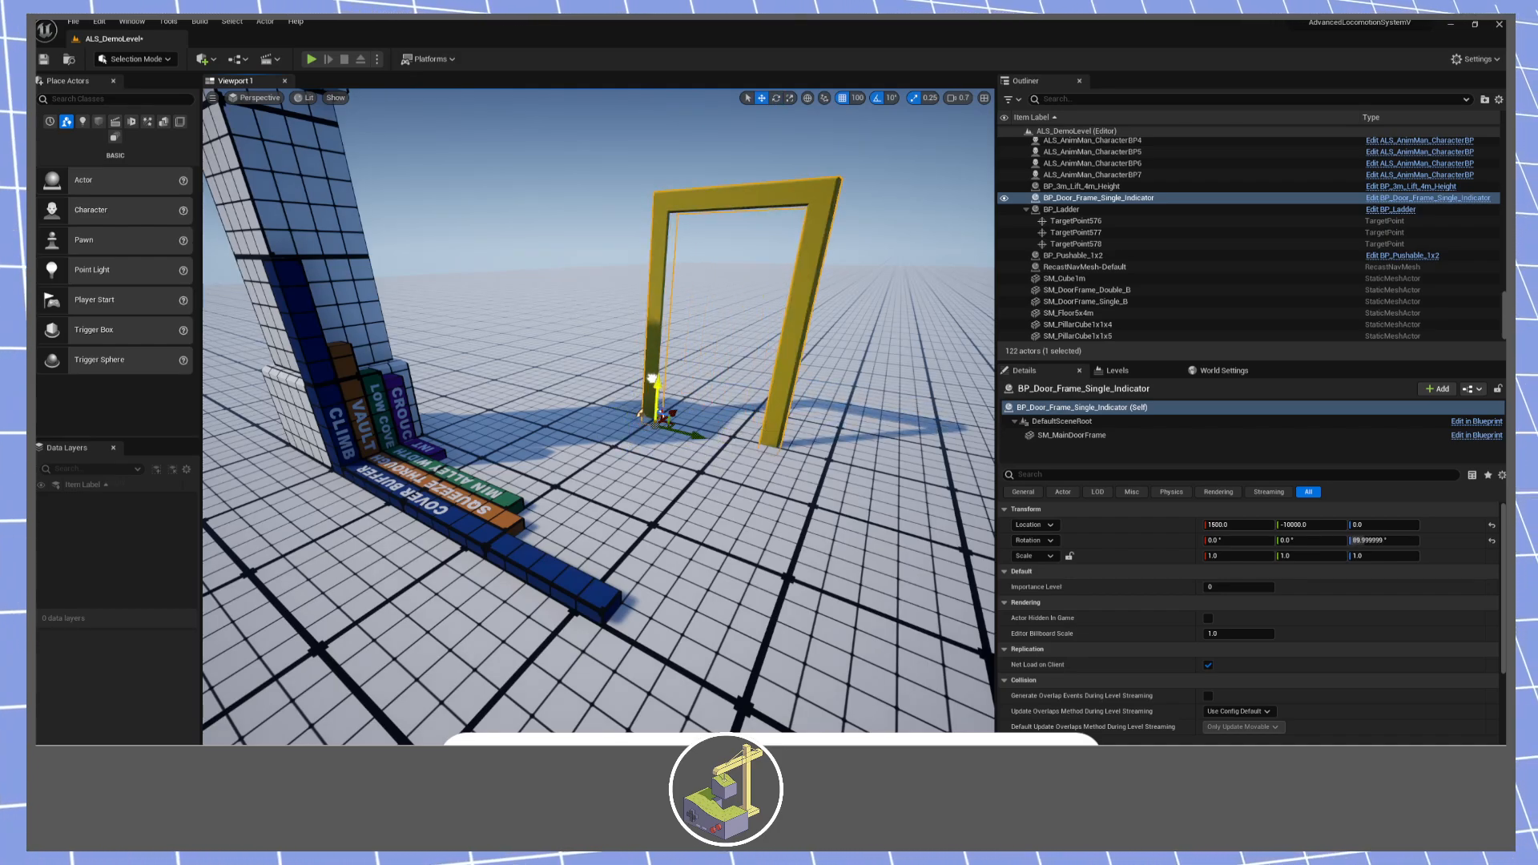
Set the position grid snap size to 1 and raise the door frame indicator slightly.
{"action": "left_click", "coordinate": [855, 98]}
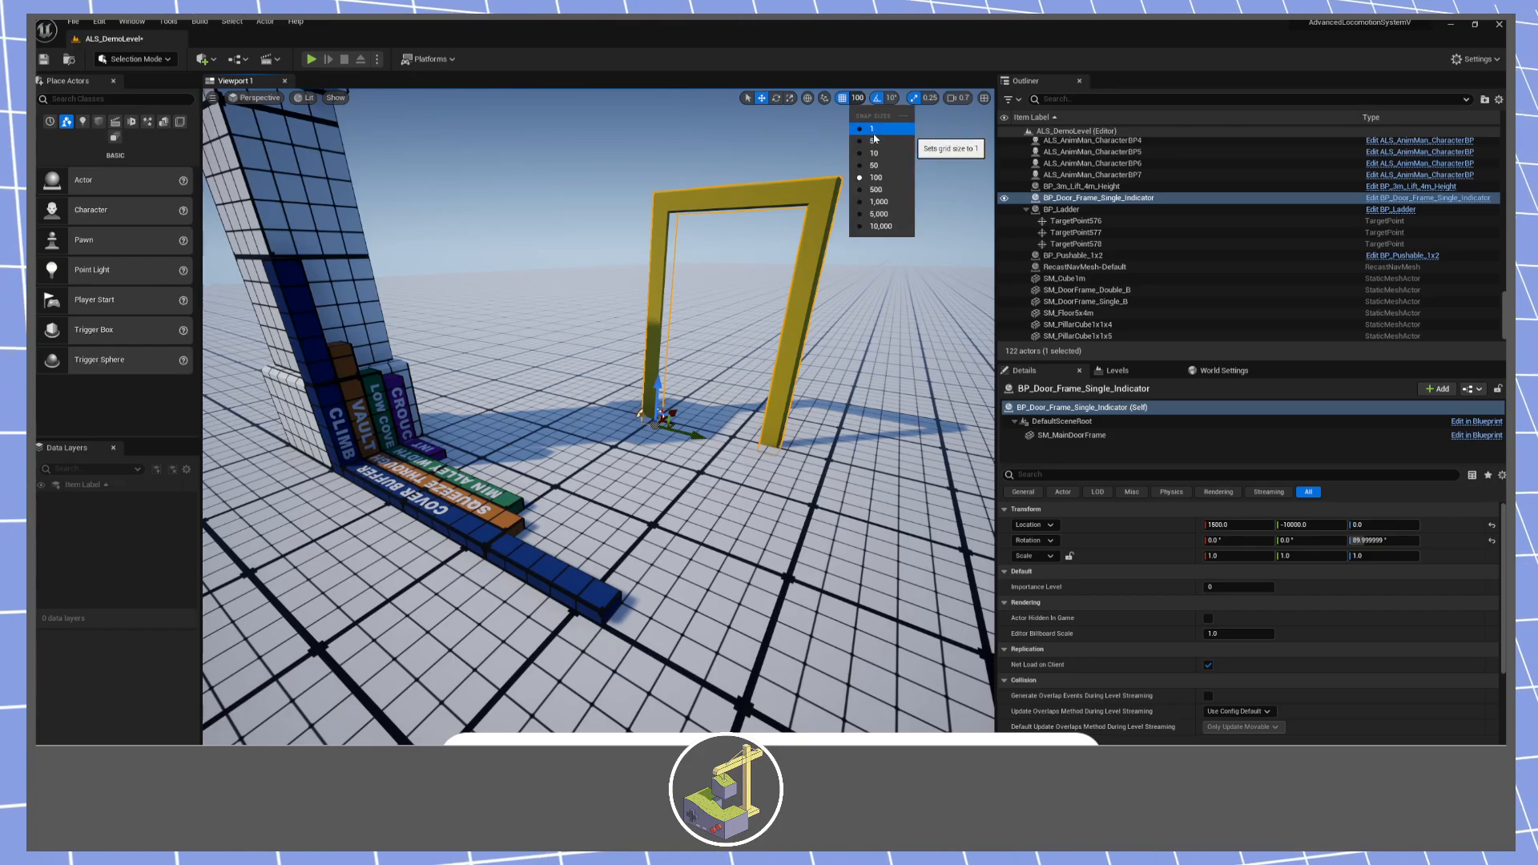
{"action": "left_click", "coordinate": [873, 131]}
{"action": "left_click_drag", "start_coordinate": [659, 391], "coordinate": [658, 378]}
Place BP_Note beside the door frame indicator at X 1425, Y -9676, Z 231, rotated 90° about the Z axis.
{"action": "right_click_drag", "start_coordinate": [658, 378], "coordinate": [724, 357]}
{"action": "key", "text": "s"}
{"action": "left_click_drag", "start_coordinate": [1504, 528], "coordinate": [682, 515]}
{"action": "key", "text": "e"}
{"action": "left_click_drag", "start_coordinate": [703, 458], "coordinate": [701, 453]}
{"action": "key", "text": "w"}
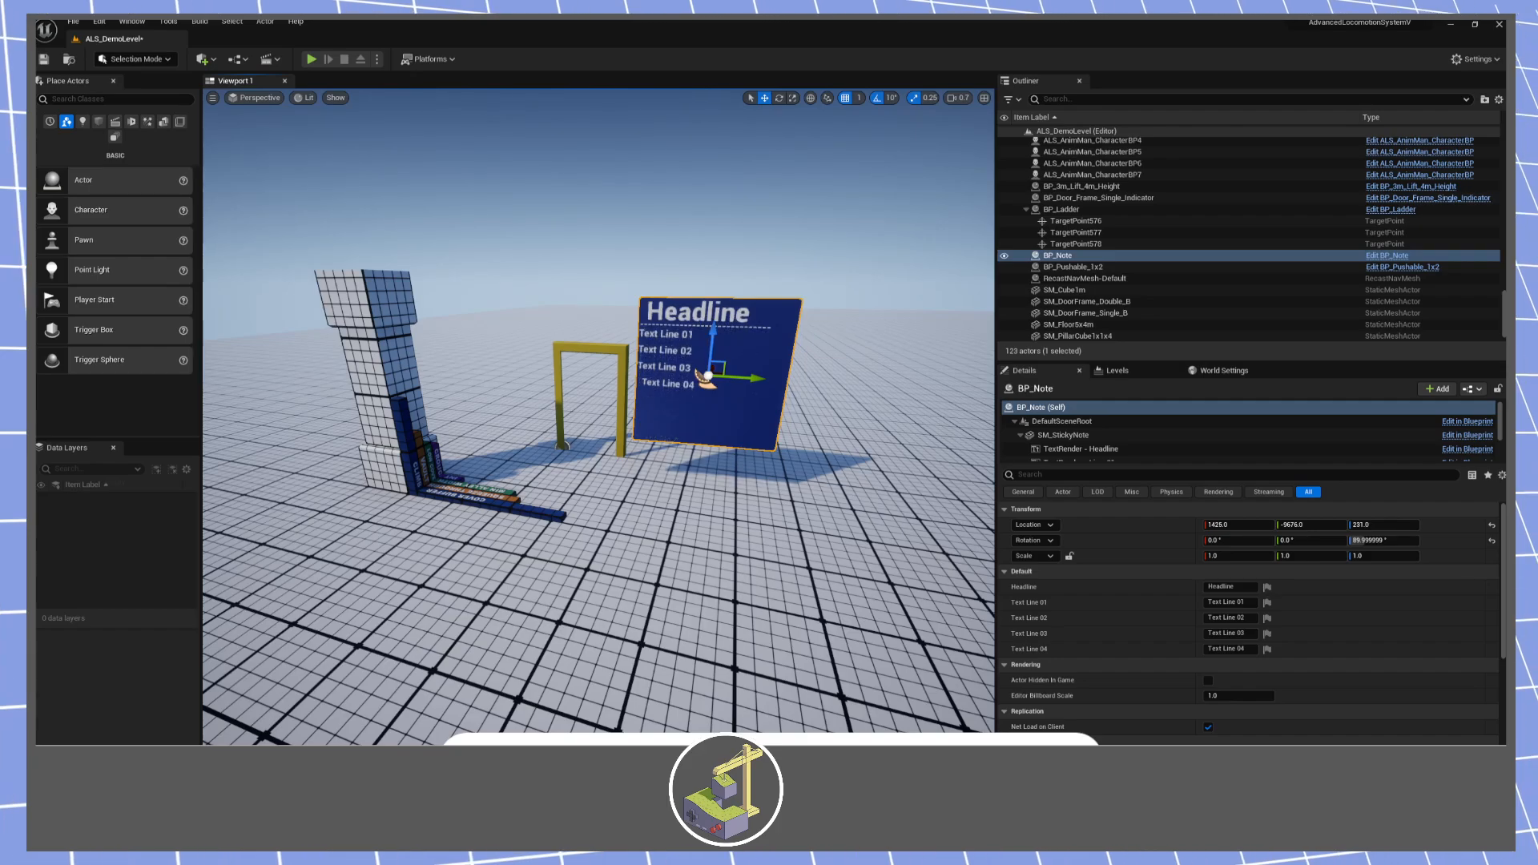
Place BP_WindowFrames_Indicator beside the note at X 1282, Y -9482, Z 138, rotated 90° about the Z axis.
{"action": "left_click_drag", "start_coordinate": [927, 461], "coordinate": [739, 559]}
{"action": "key", "text": "e"}
{"action": "key", "text": "w"}
{"action": "left_click_drag", "start_coordinate": [820, 504], "coordinate": [836, 433]}
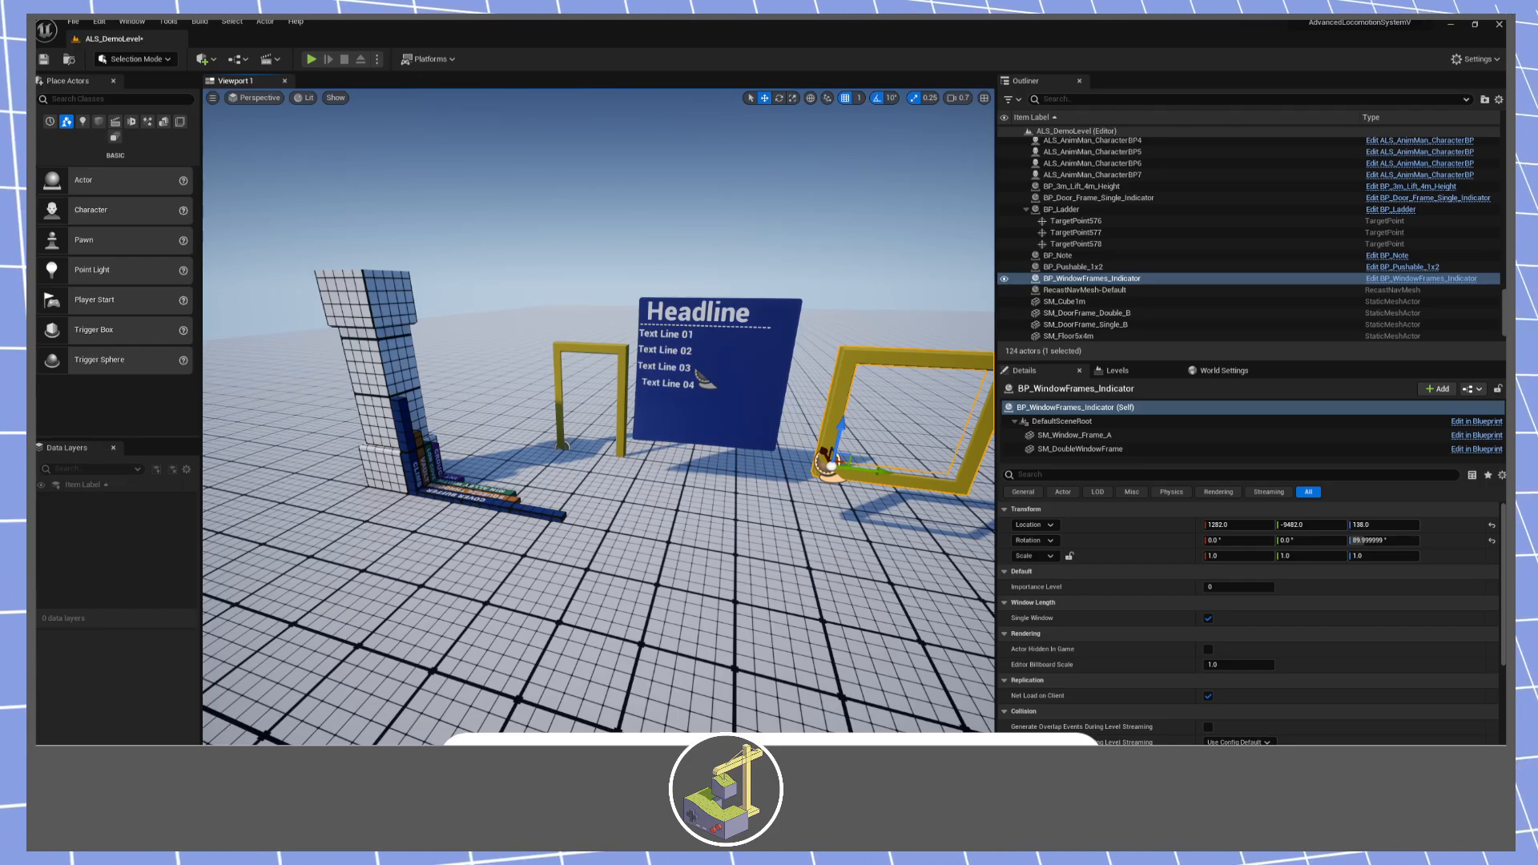
Examine the placed indicators and the combined ruler's labelled bars beside the pillar from several angles.
{"action": "key", "text": "a"}
{"action": "right_click_drag", "start_coordinate": [729, 429], "coordinate": [691, 372]}
{"action": "key", "text": "w"}
{"action": "key", "text": "s"}
{"action": "scroll", "coordinate": [730, 430], "scroll_direction": "down", "scroll_amount": 1}
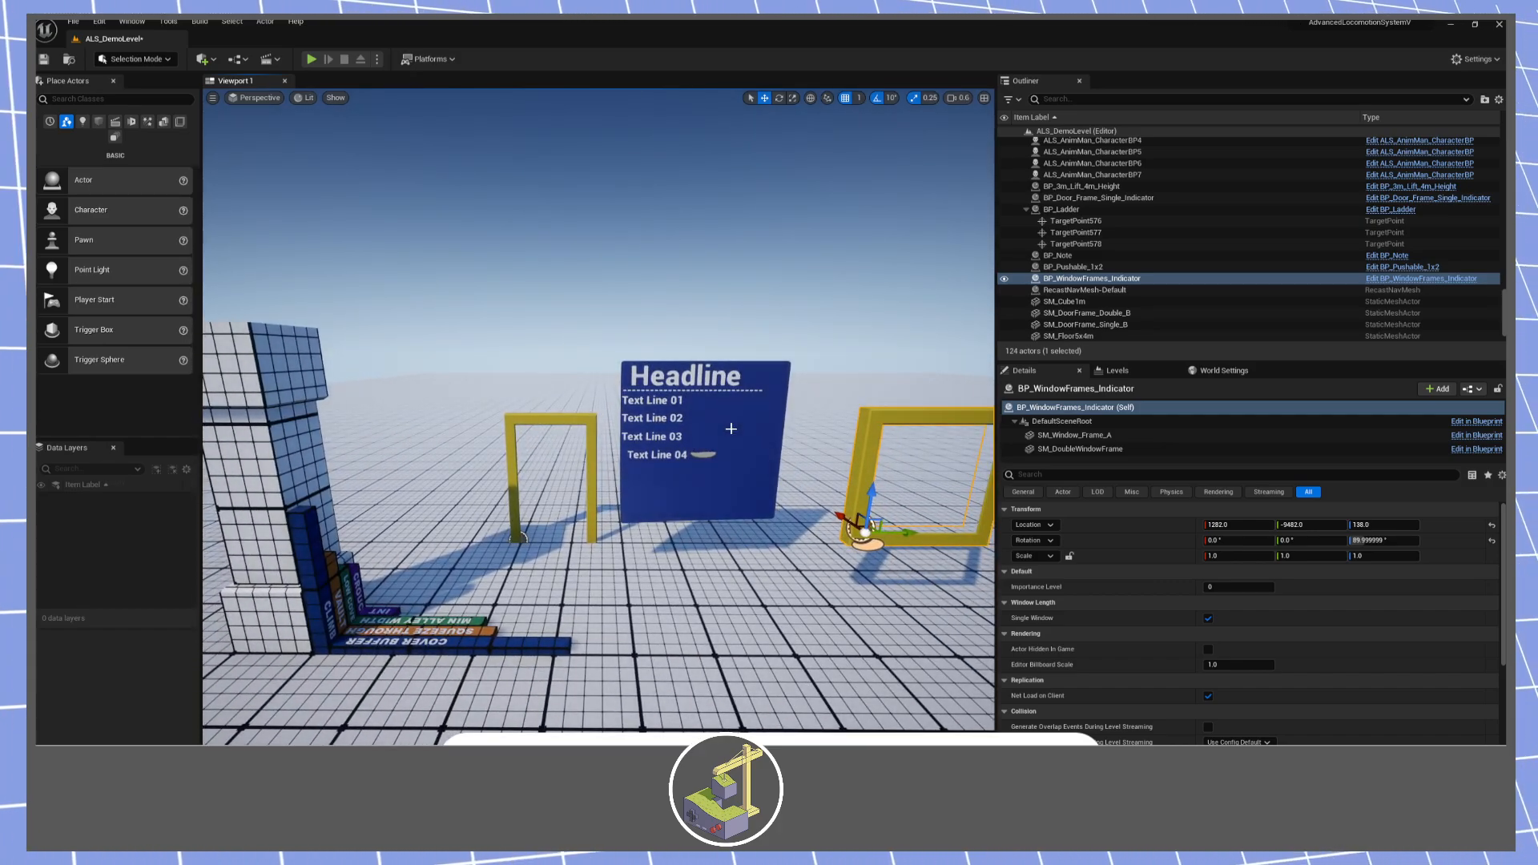
{"action": "key", "text": "w"}
{"action": "right_click_drag", "start_coordinate": [731, 430], "coordinate": [360, 466]}
{"action": "scroll", "coordinate": [730, 430], "scroll_direction": "down", "scroll_amount": 2}
{"action": "key", "text": "w"}
{"action": "key", "text": "s"}
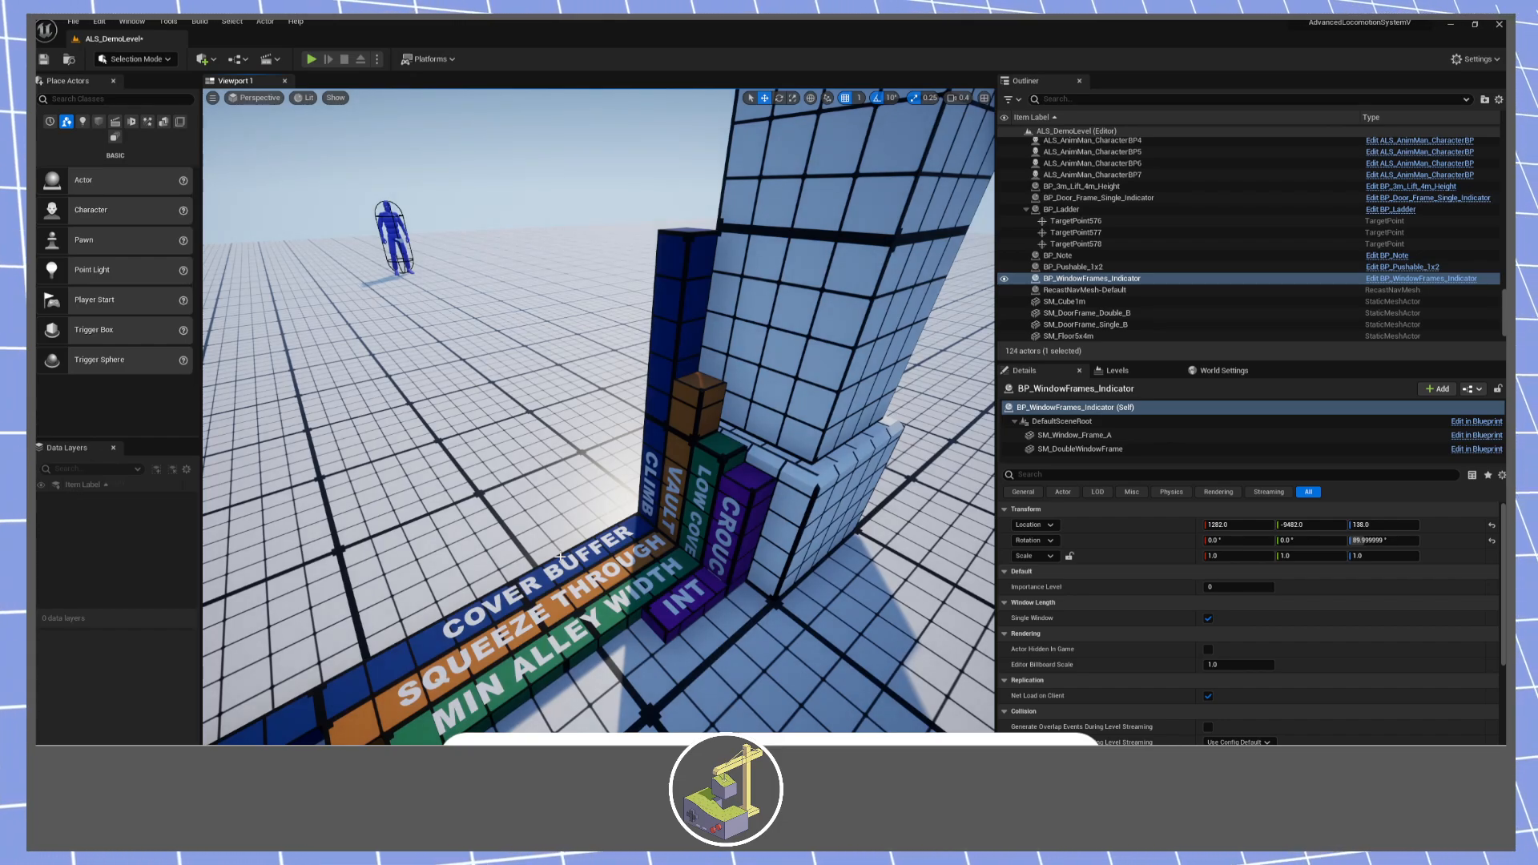
{"action": "right_click_drag", "start_coordinate": [584, 531], "coordinate": [451, 506]}
{"action": "key", "text": "w"}
{"action": "key", "text": "s"}
{"action": "key", "text": "d"}
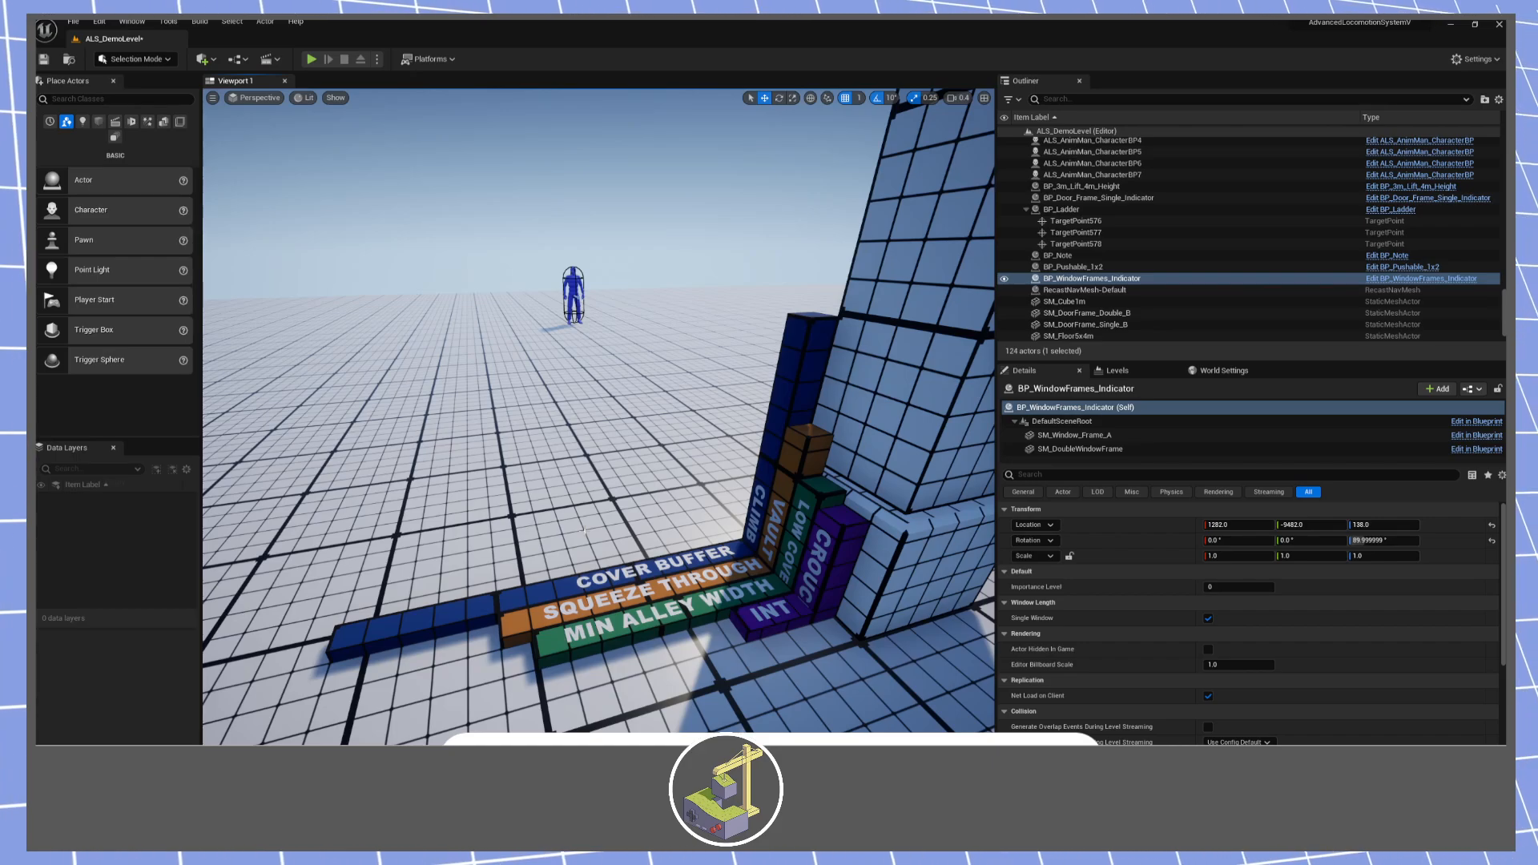
Slide SM_RulerCombine along the Y axis, away from the pillar and back against it at about Y -10218.
{"action": "left_click", "coordinate": [683, 571]}
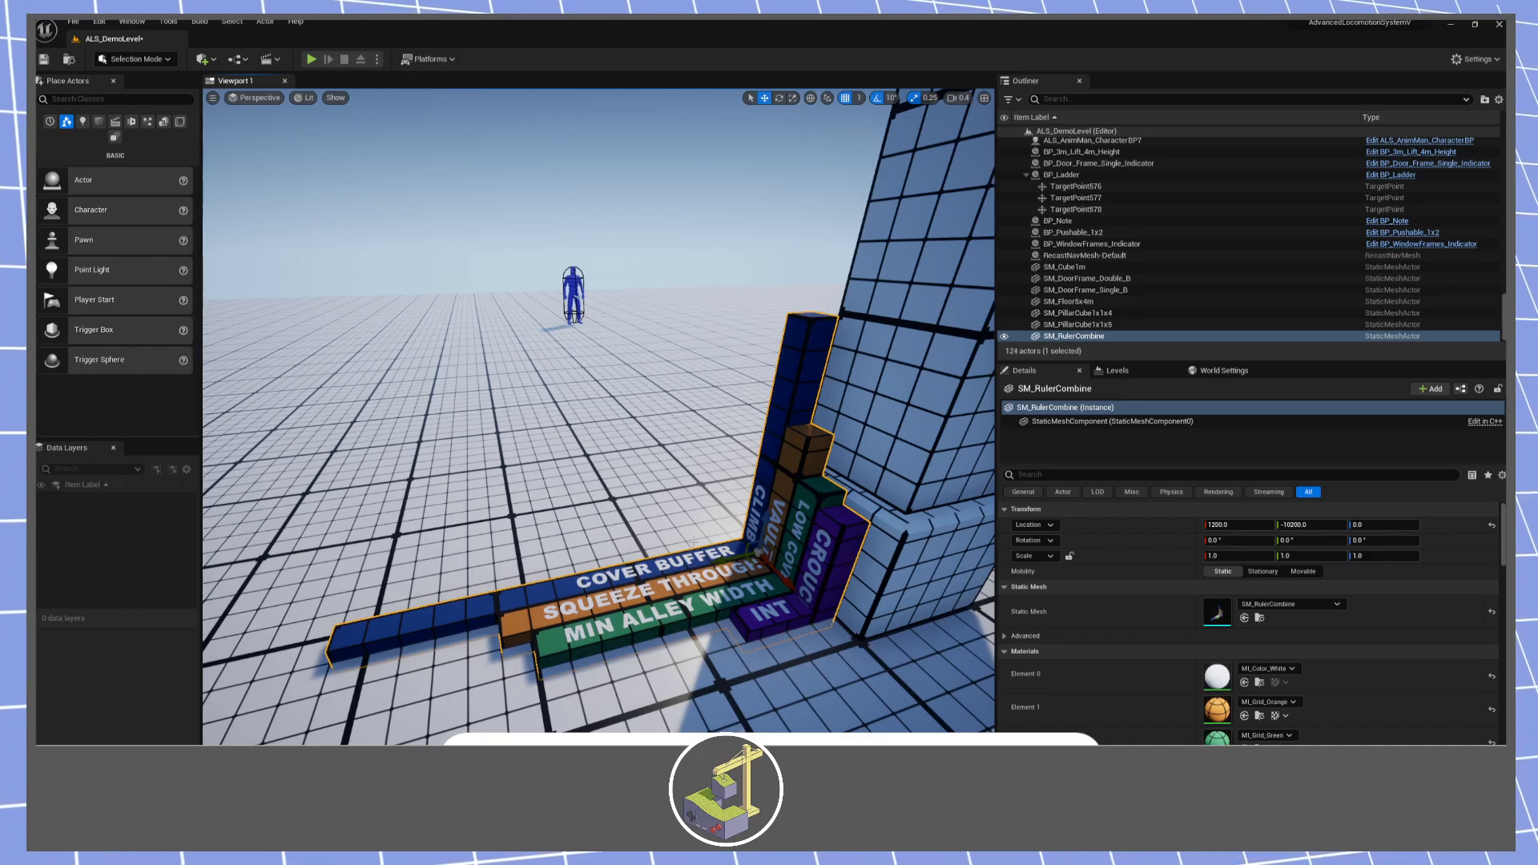
{"action": "left_click_drag", "start_coordinate": [725, 564], "coordinate": [745, 562]}
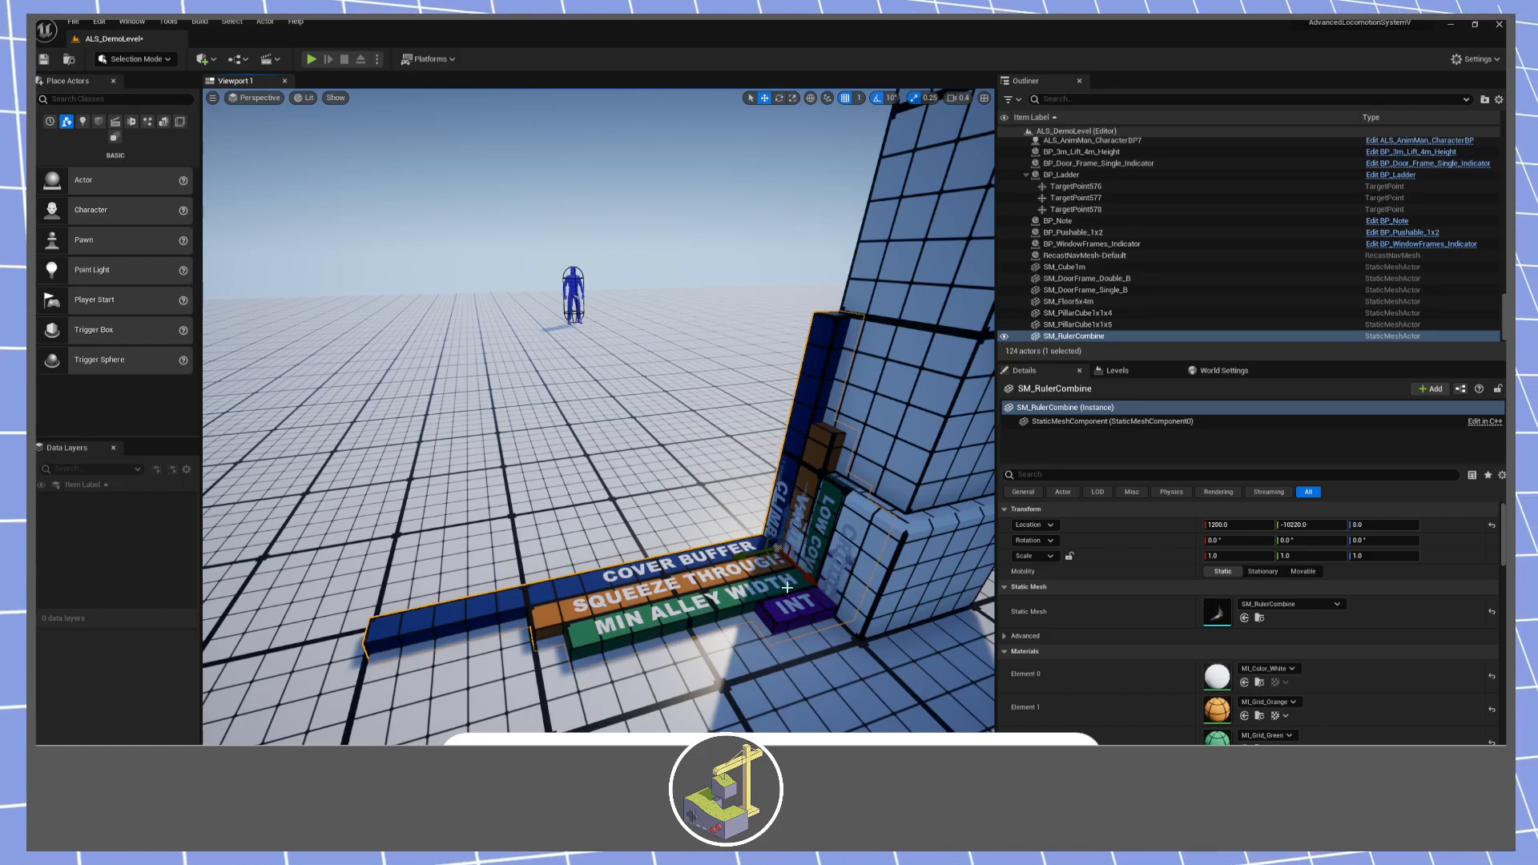
{"action": "left_click_drag", "start_coordinate": [729, 623], "coordinate": [657, 644]}
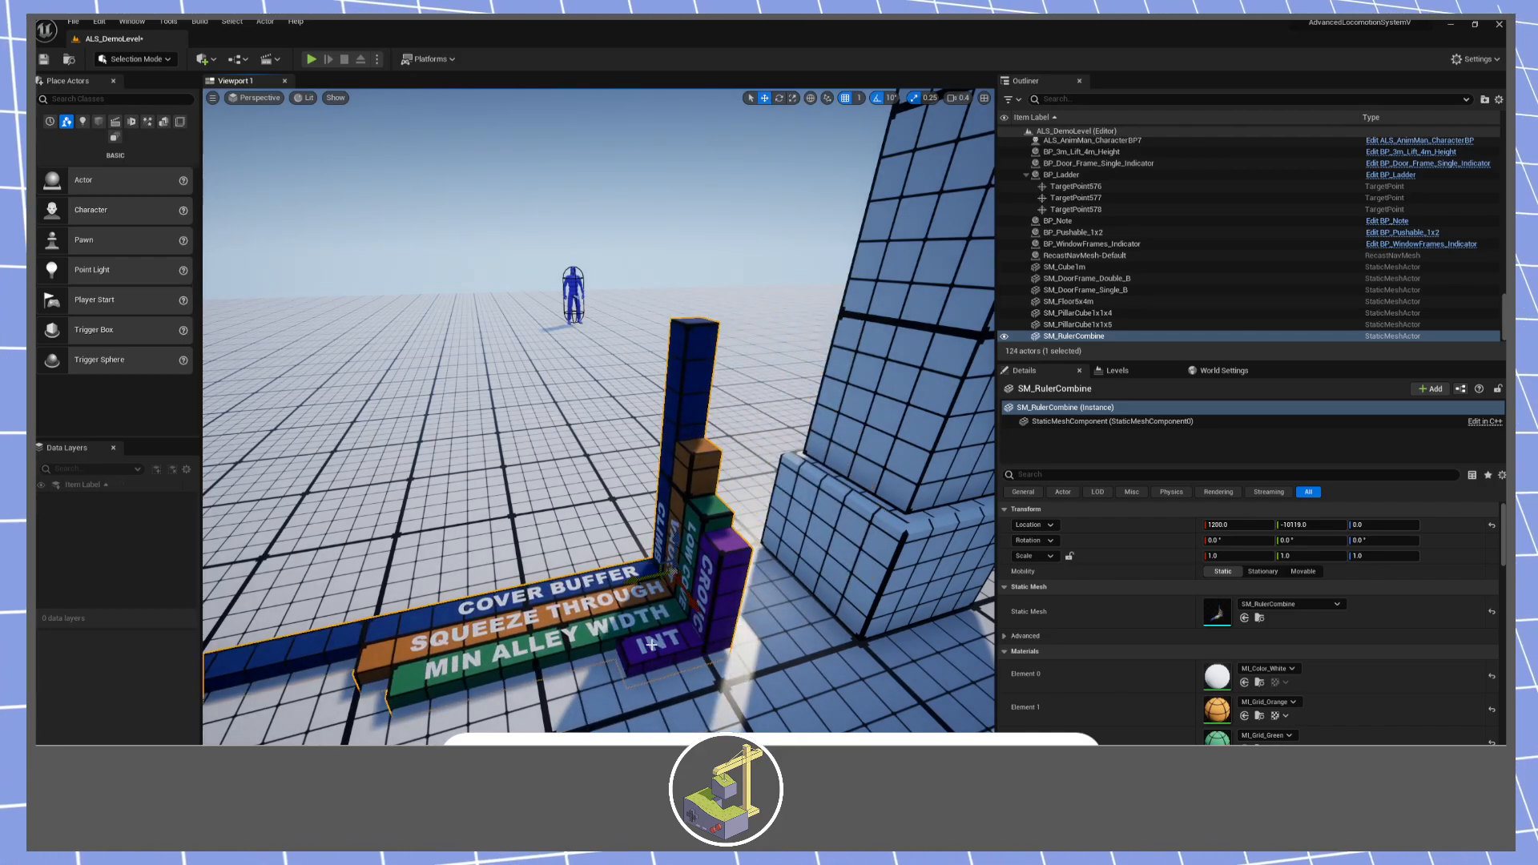
{"action": "right_click_drag", "start_coordinate": [710, 526], "coordinate": [769, 449]}
{"action": "right_click_drag", "start_coordinate": [521, 501], "coordinate": [587, 505]}
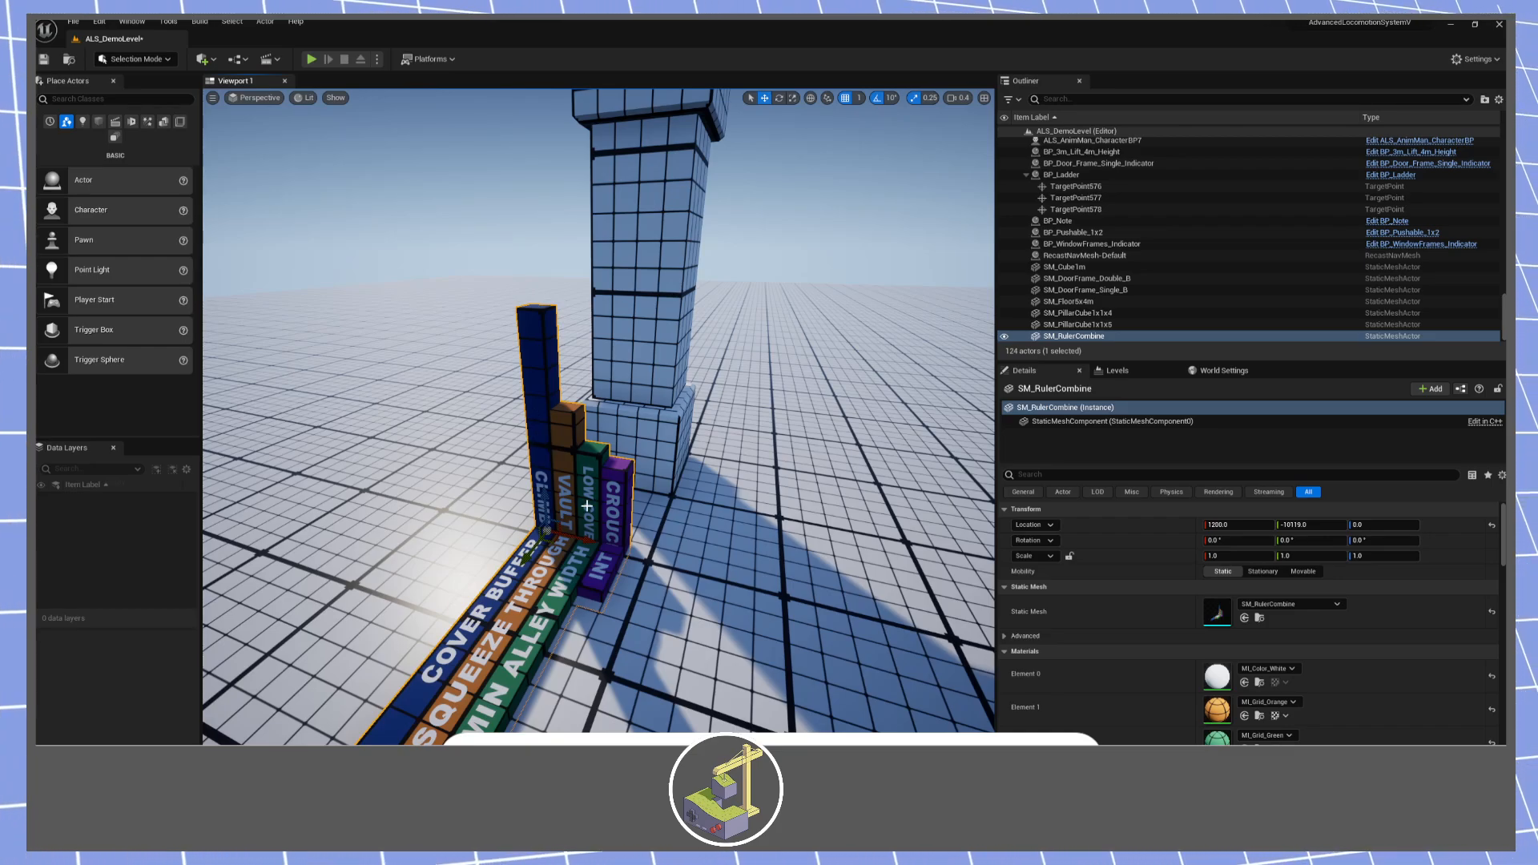
{"action": "left_click_drag", "start_coordinate": [536, 551], "coordinate": [597, 502]}
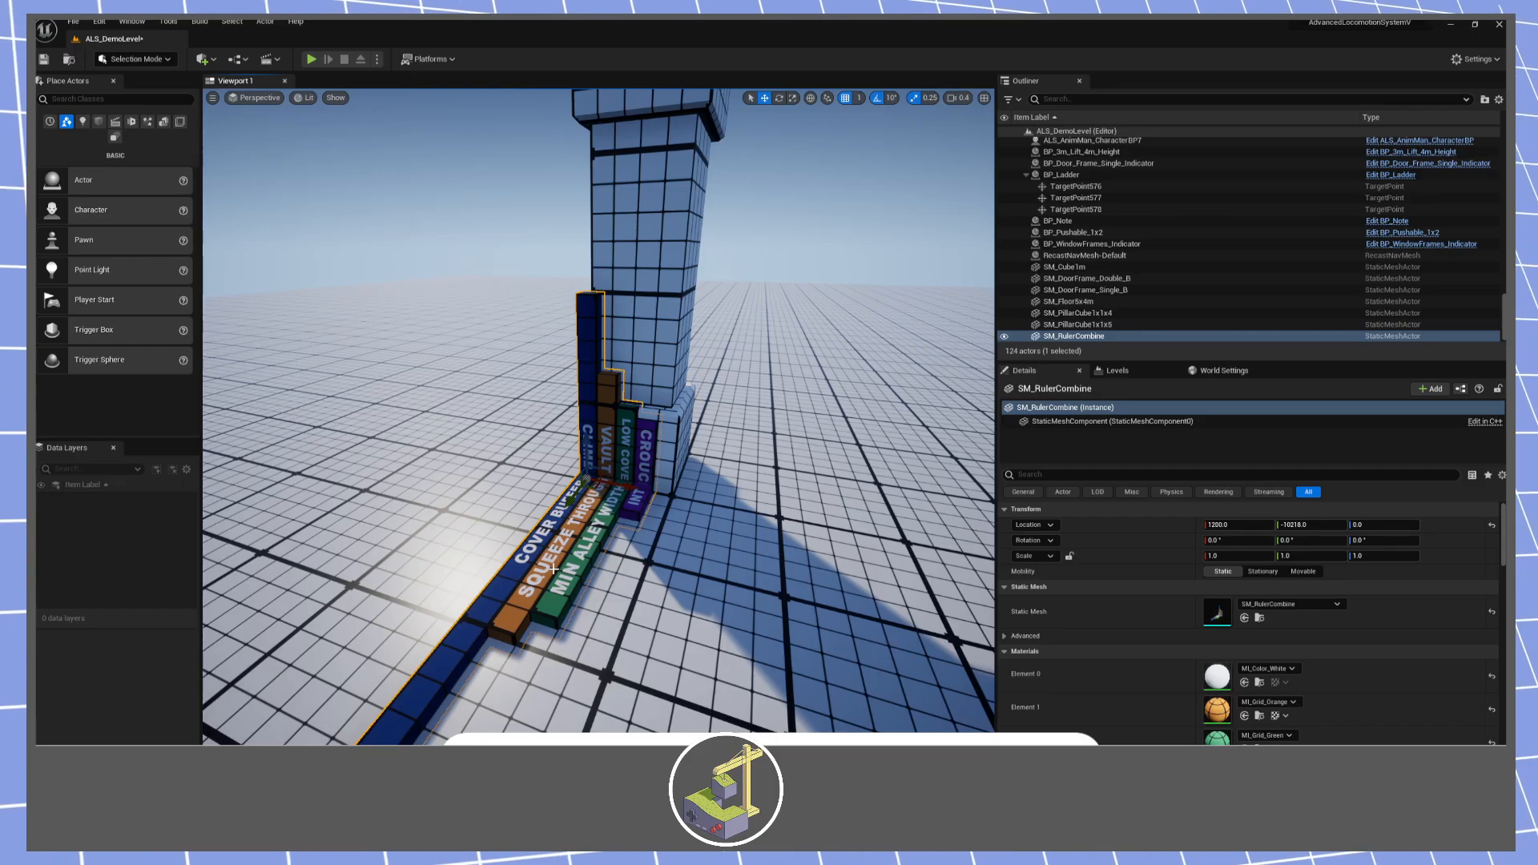
Move the window frame indicator to open floor beyond the note, and place the single door frame indicator beside it at about X 1697.
{"action": "right_click_drag", "start_coordinate": [555, 576], "coordinate": [555, 576]}
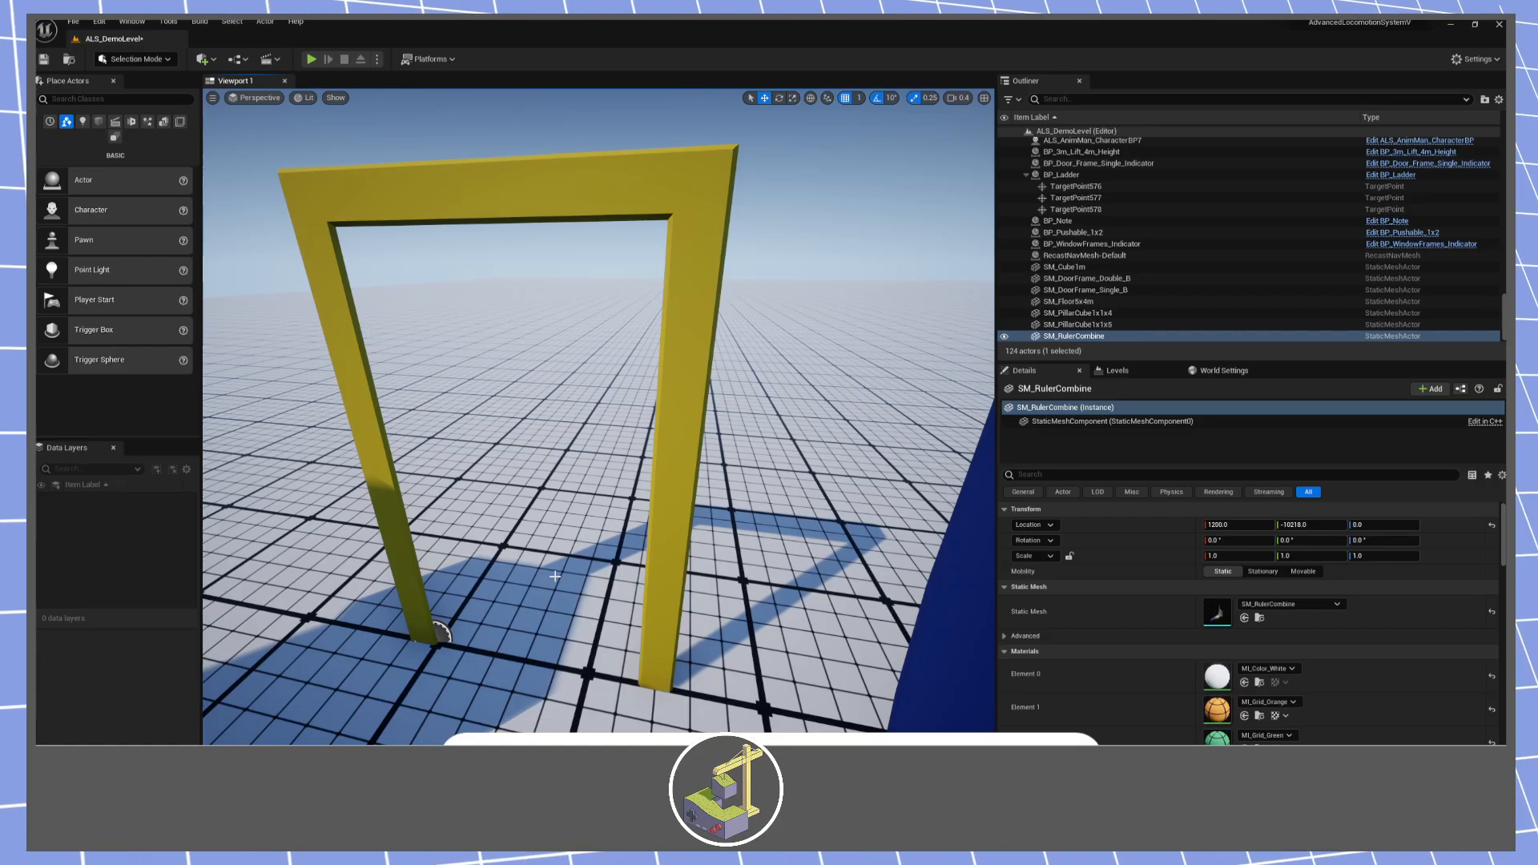
{"action": "key", "text": "s"}
{"action": "right_click_drag", "start_coordinate": [619, 513], "coordinate": [619, 513]}
{"action": "scroll", "coordinate": [619, 513], "scroll_direction": "up", "scroll_amount": 3}
{"action": "left_click", "coordinate": [705, 515]}
{"action": "key", "text": "e"}
{"action": "right_click_drag", "start_coordinate": [729, 607], "coordinate": [761, 577]}
{"action": "key", "text": "d"}
{"action": "mouse_move", "coordinate": [494, 555]}
{"action": "right_mouse_down"}
{"action": "mouse_move", "coordinate": [538, 554]}
{"action": "mouse_move", "coordinate": [490, 553]}
{"action": "right_mouse_up"}
{"action": "left_click_drag", "start_coordinate": [485, 557], "coordinate": [565, 448]}
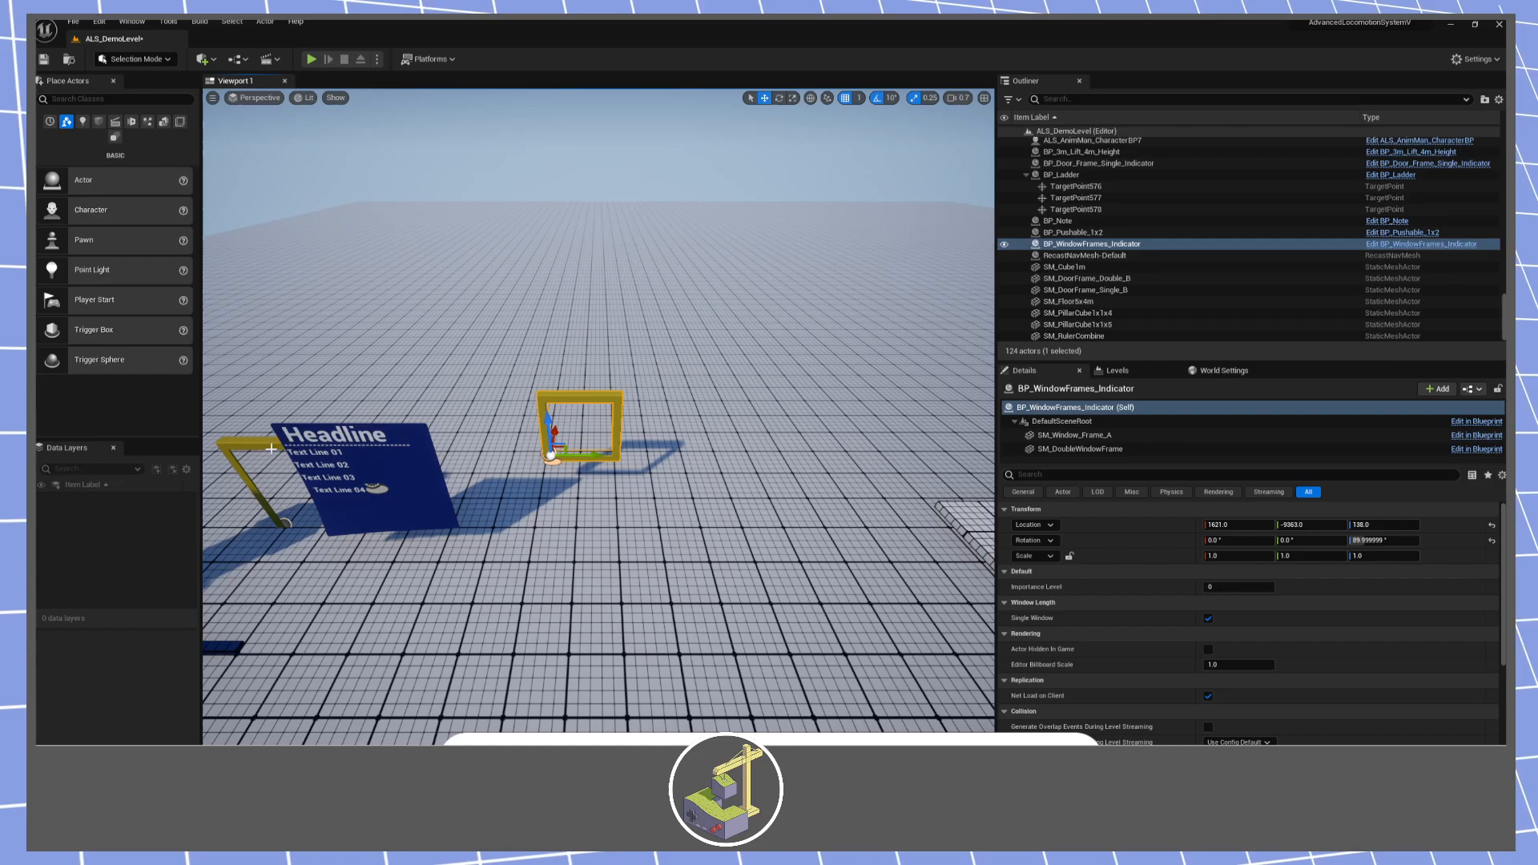
{"action": "left_click", "coordinate": [300, 523]}
{"action": "left_click_drag", "start_coordinate": [306, 525], "coordinate": [643, 471]}
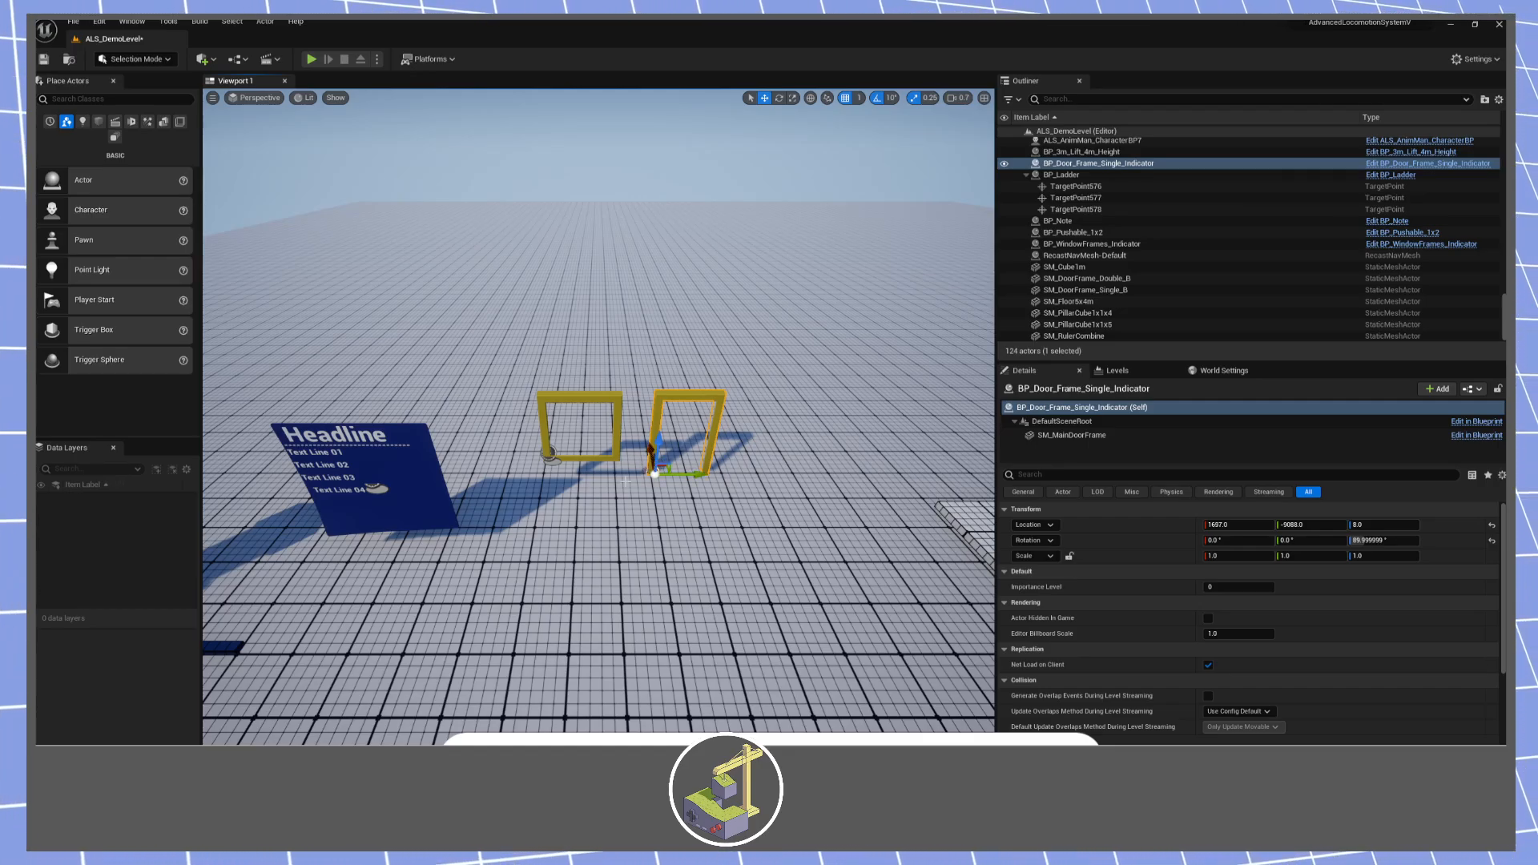
Shift the window frame indicator along the X axis to about X 1666, roughly in line with the door frame indicator.
{"action": "right_click_drag", "start_coordinate": [639, 571], "coordinate": [592, 527]}
{"action": "key", "text": "w"}
{"action": "scroll", "coordinate": [639, 571], "scroll_direction": "down", "scroll_amount": 2}
{"action": "key", "text": "w"}
{"action": "left_click", "coordinate": [590, 482]}
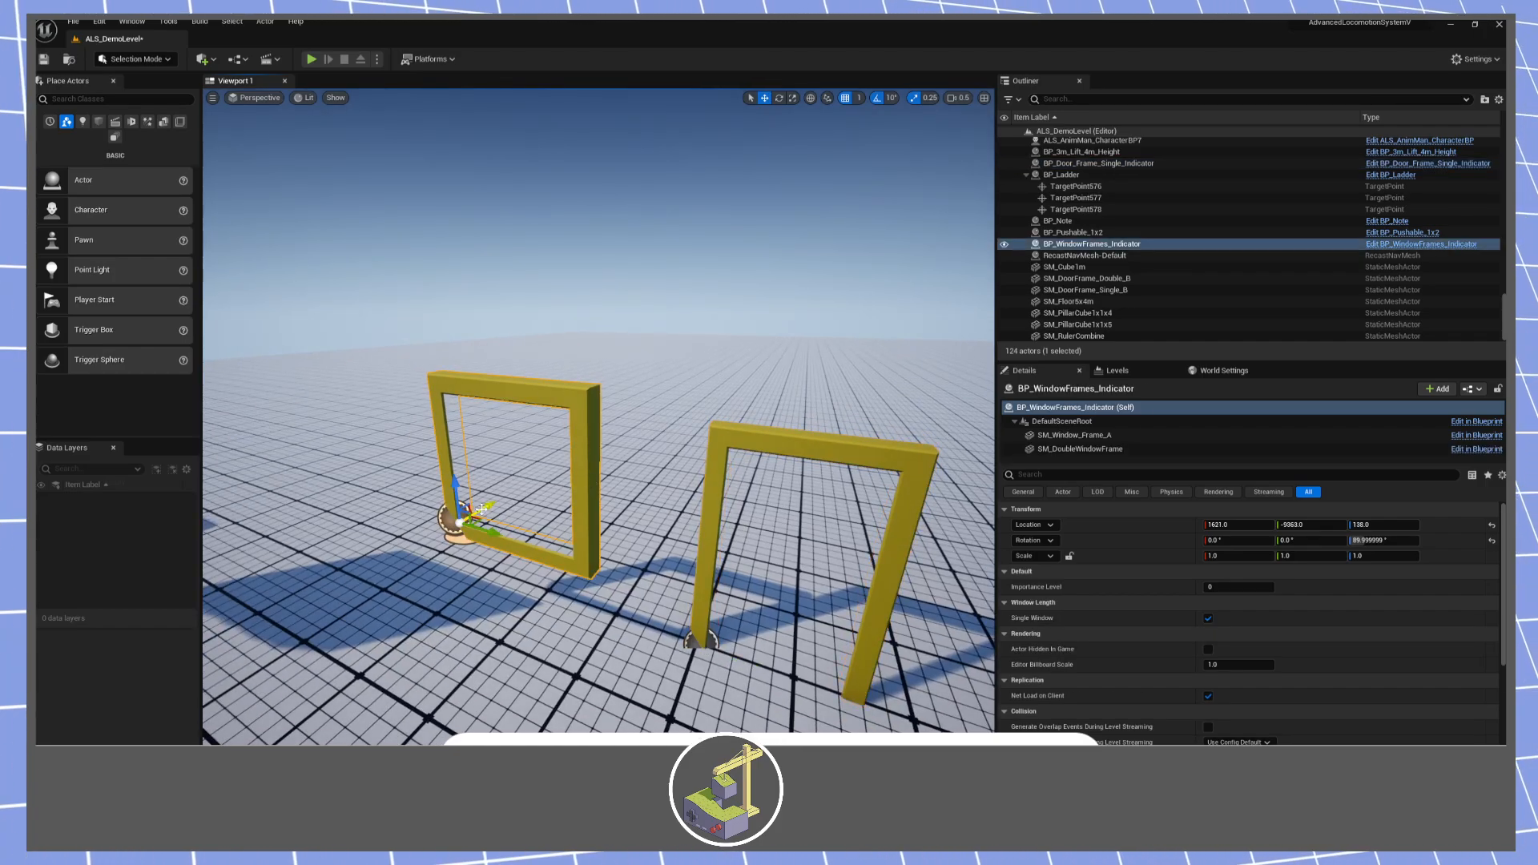
{"action": "left_click_drag", "start_coordinate": [478, 519], "coordinate": [506, 500]}
{"action": "key", "text": "a"}
Turn off Single Window on the window frame indicator to preview the double width, and turn it on again.
{"action": "right_click_drag", "start_coordinate": [919, 615], "coordinate": [950, 601]}
{"action": "key", "text": "q"}
{"action": "key", "text": "e"}
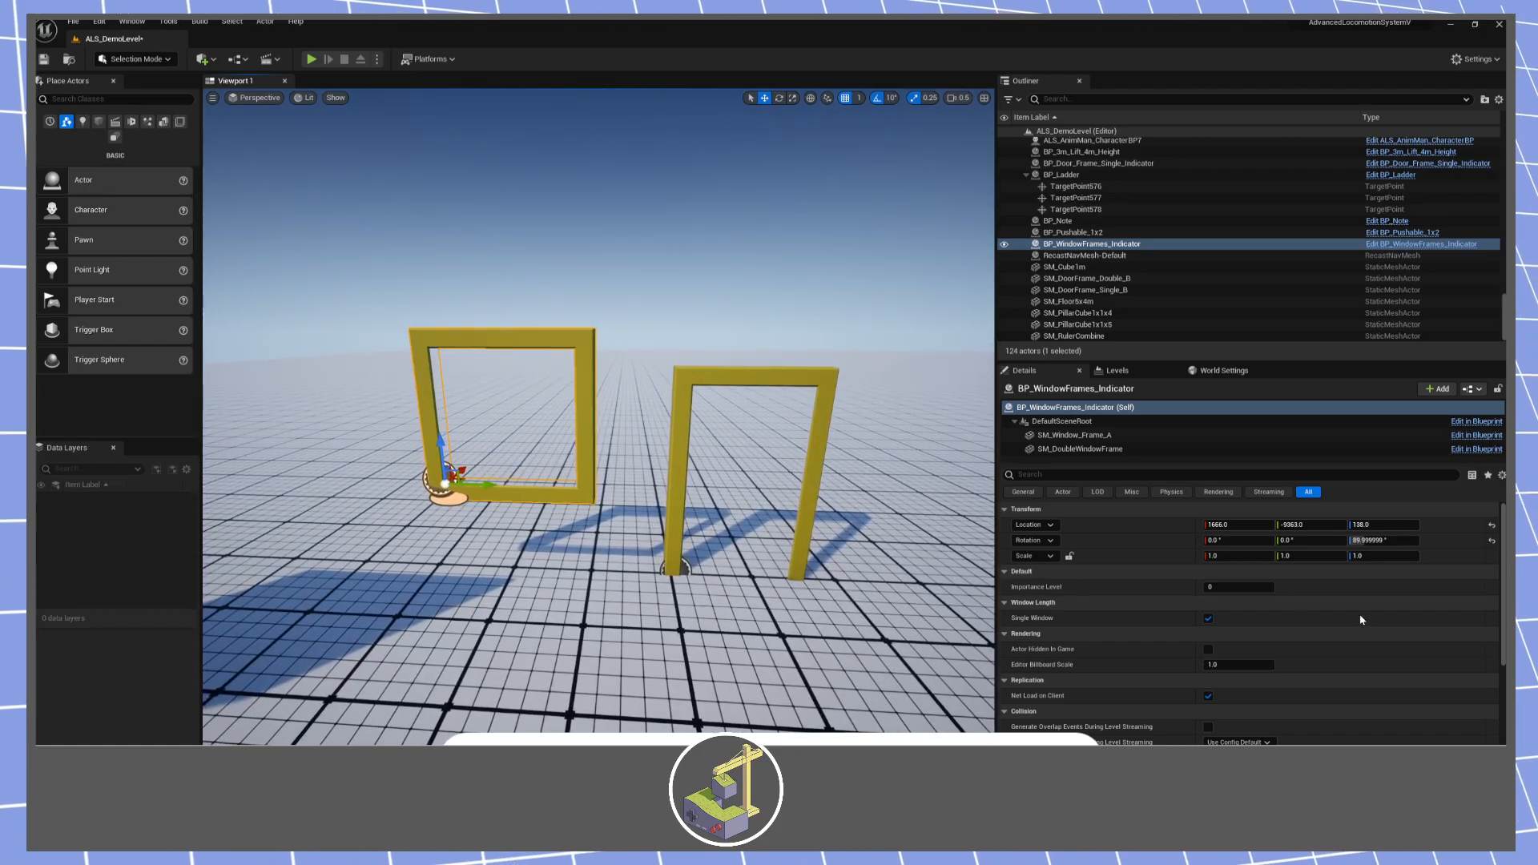
{"action": "left_click", "coordinate": [1208, 619]}
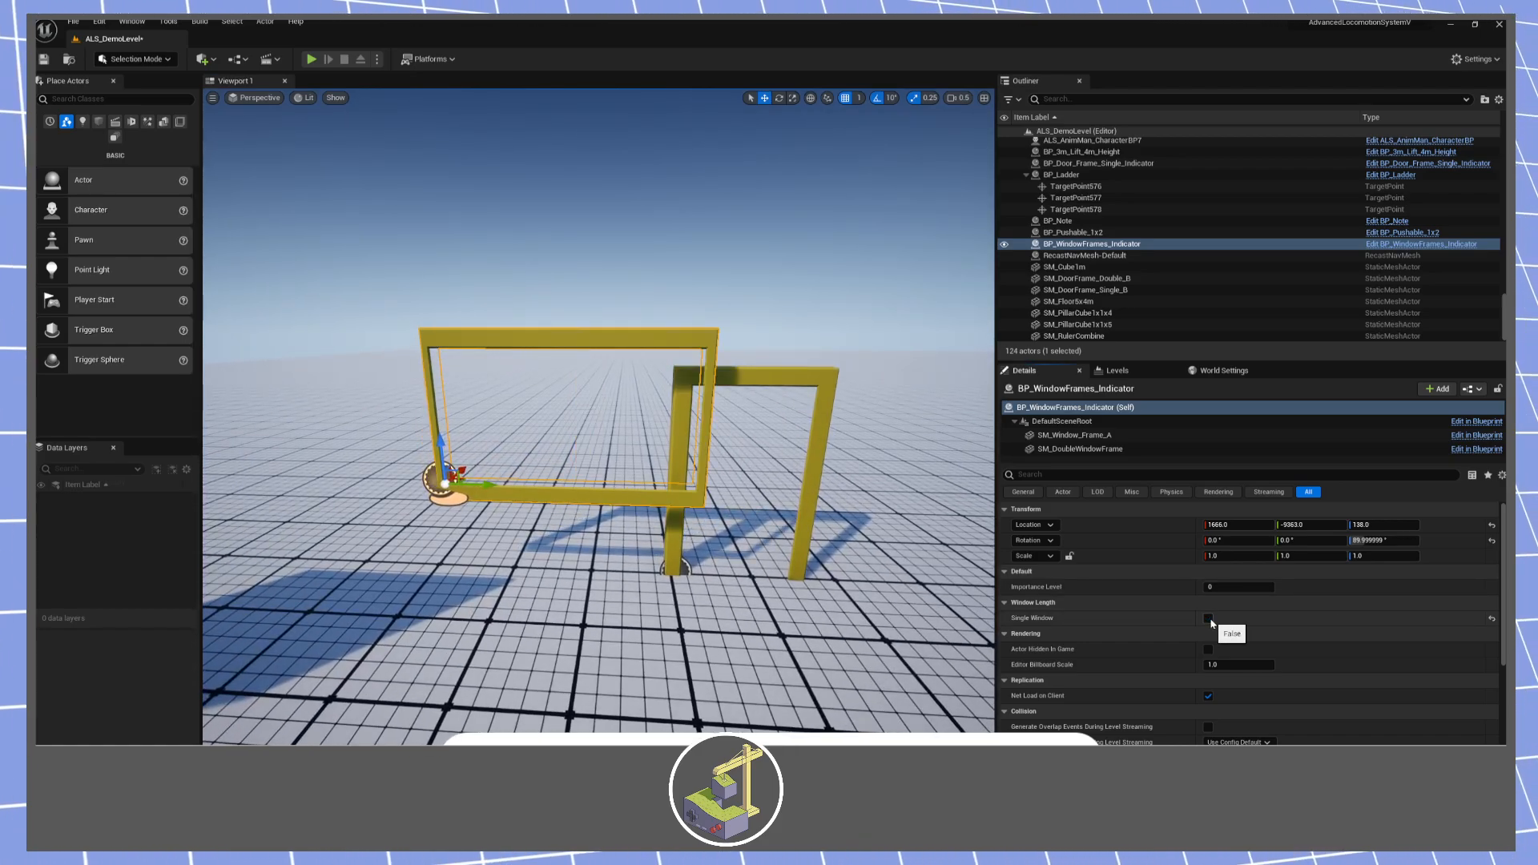
{"action": "left_click", "coordinate": [1208, 618]}
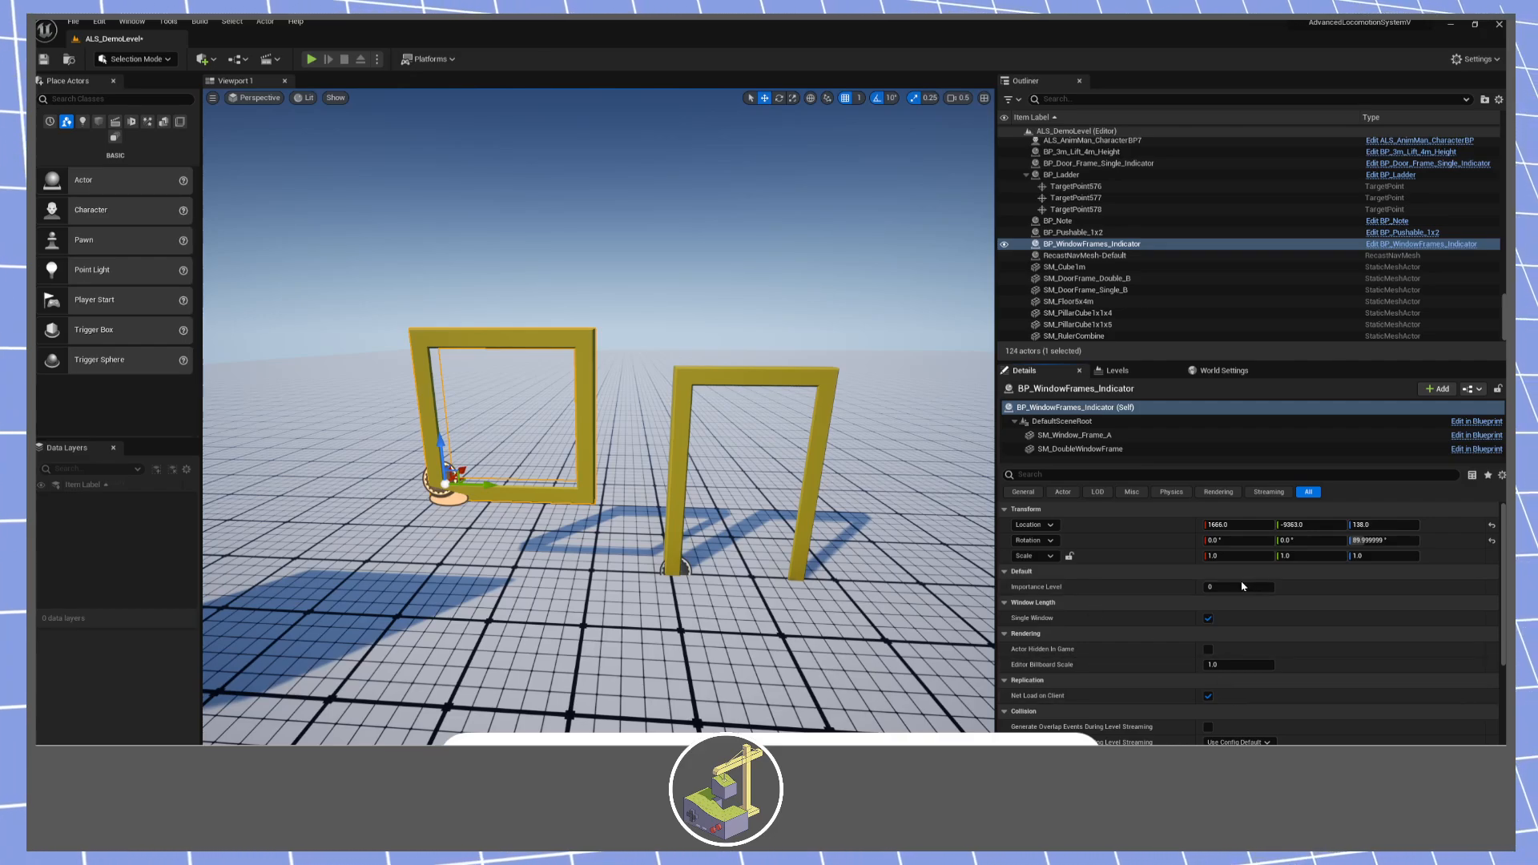
Set the window frame indicator's Importance Level first to 1 and finally to 2.
{"action": "left_click", "coordinate": [1204, 587]}
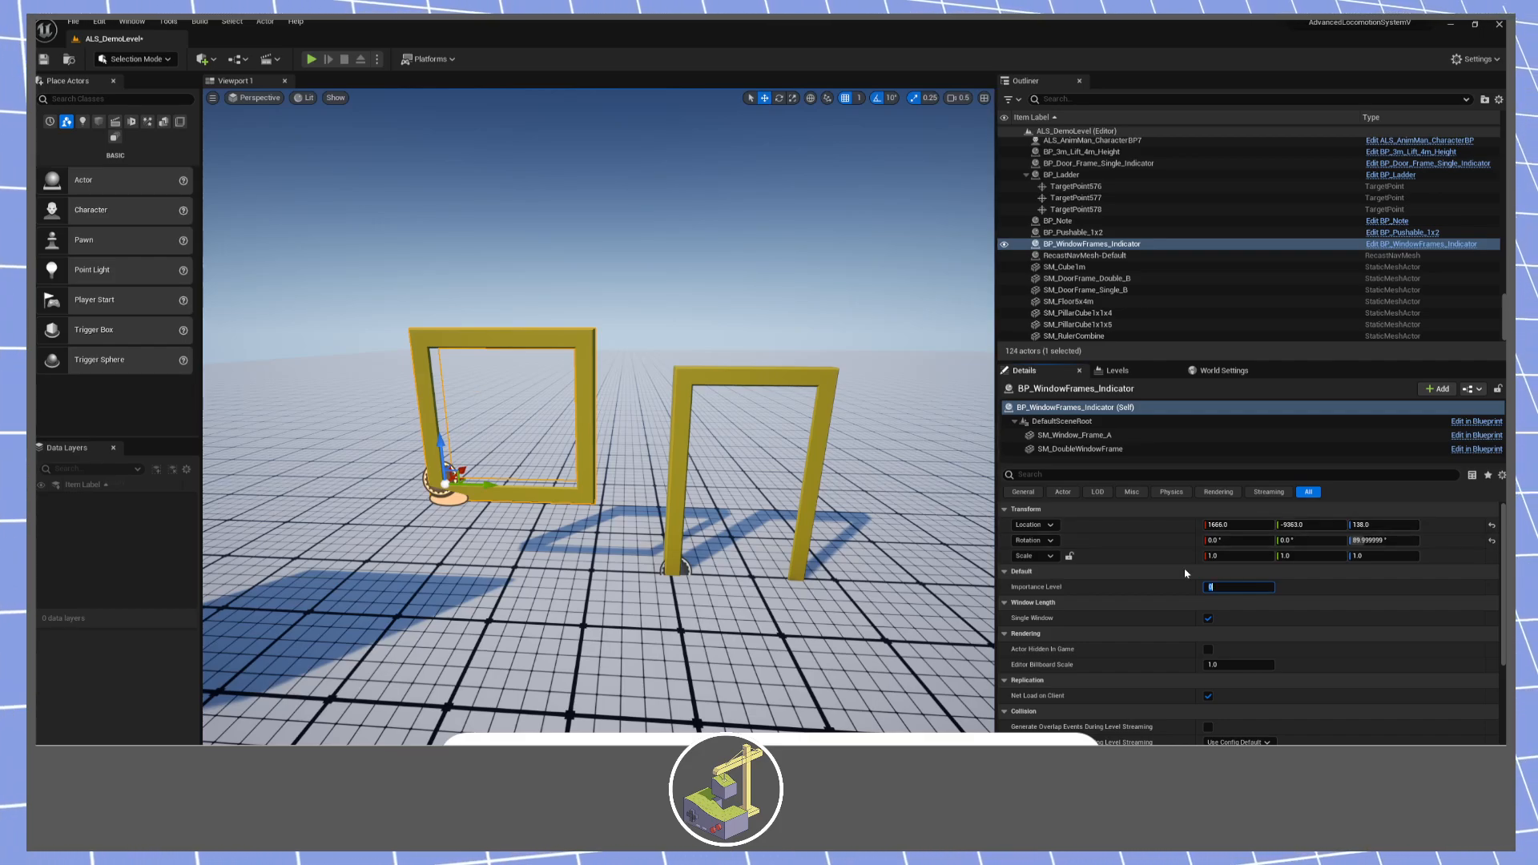
{"action": "key", "text": "Return"}
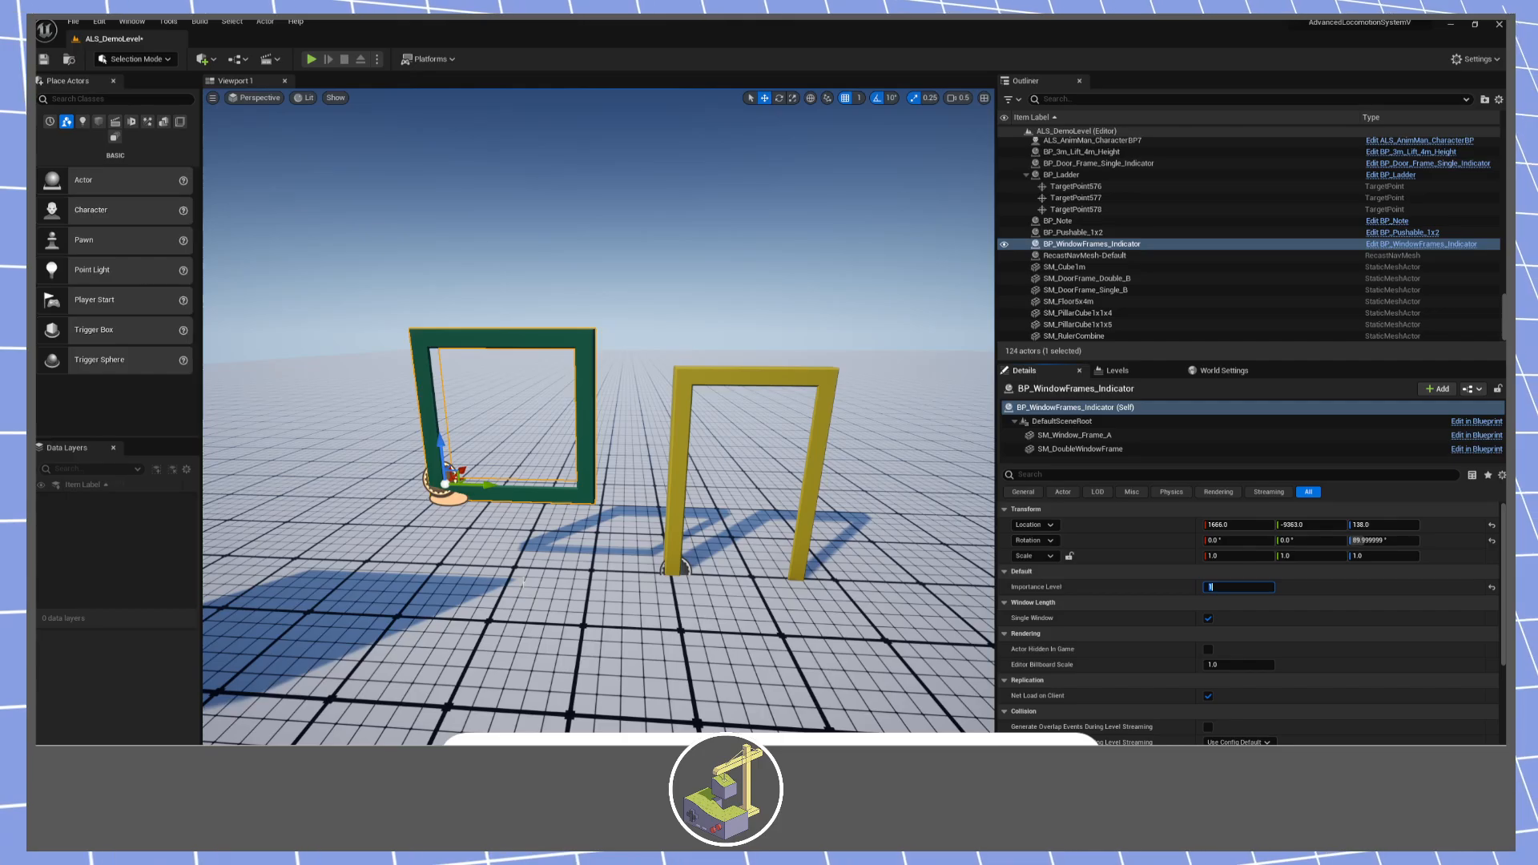
{"action": "key", "text": "f"}
{"action": "mouse_move", "coordinate": [544, 589]}
{"action": "right_mouse_down"}
{"action": "mouse_move", "coordinate": [556, 608]}
{"action": "mouse_move", "coordinate": [544, 589]}
{"action": "right_mouse_up"}
{"action": "key", "text": "s"}
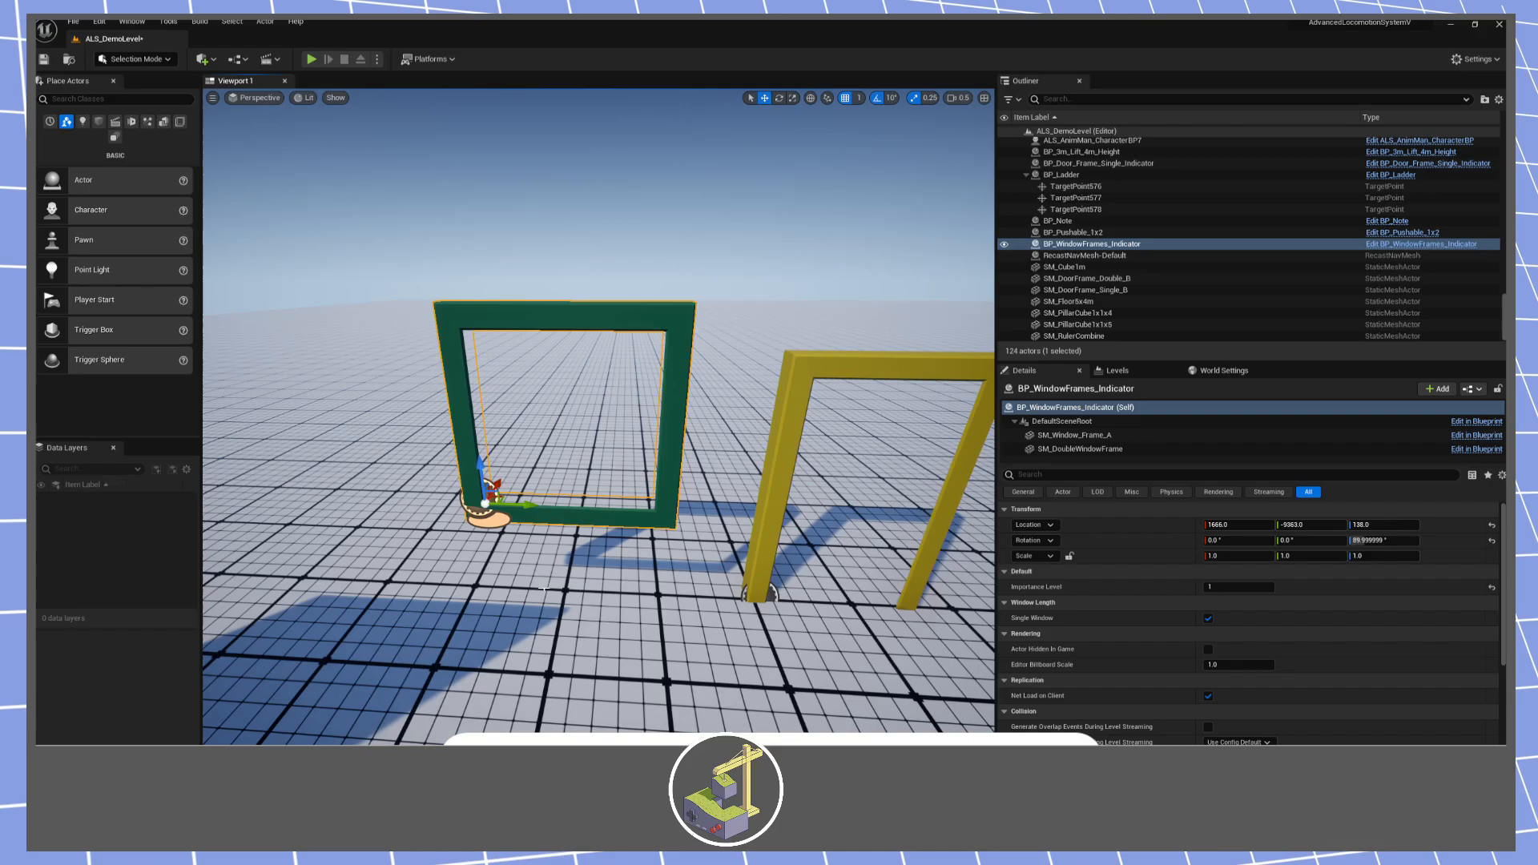
{"action": "left_click", "coordinate": [1234, 588]}
{"action": "key", "text": "Return"}
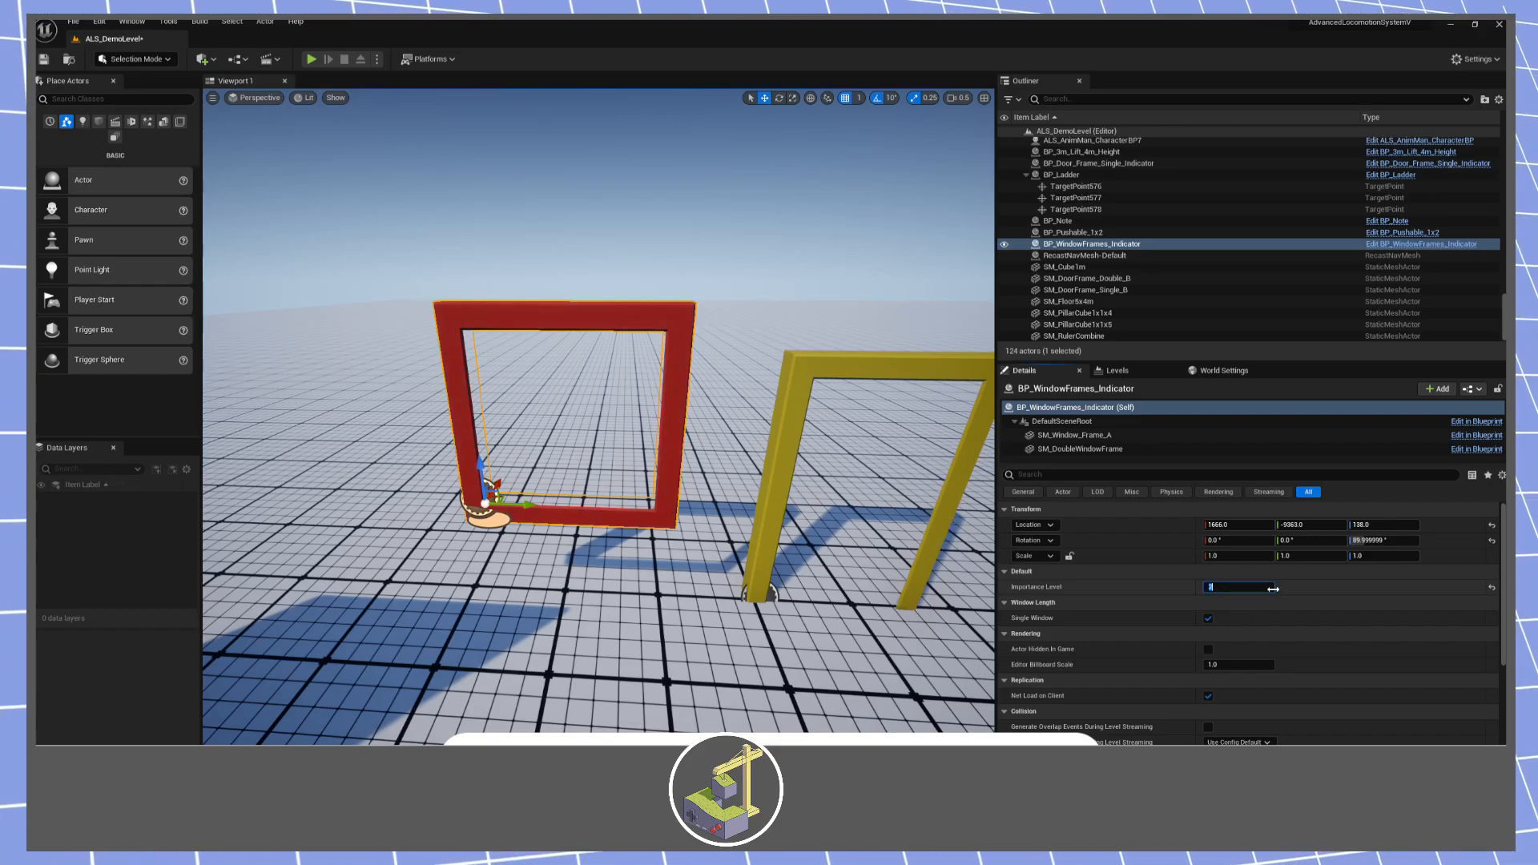
Set the single door frame indicator's Importance Level to 2.
{"action": "right_click_drag", "start_coordinate": [773, 482], "coordinate": [808, 473]}
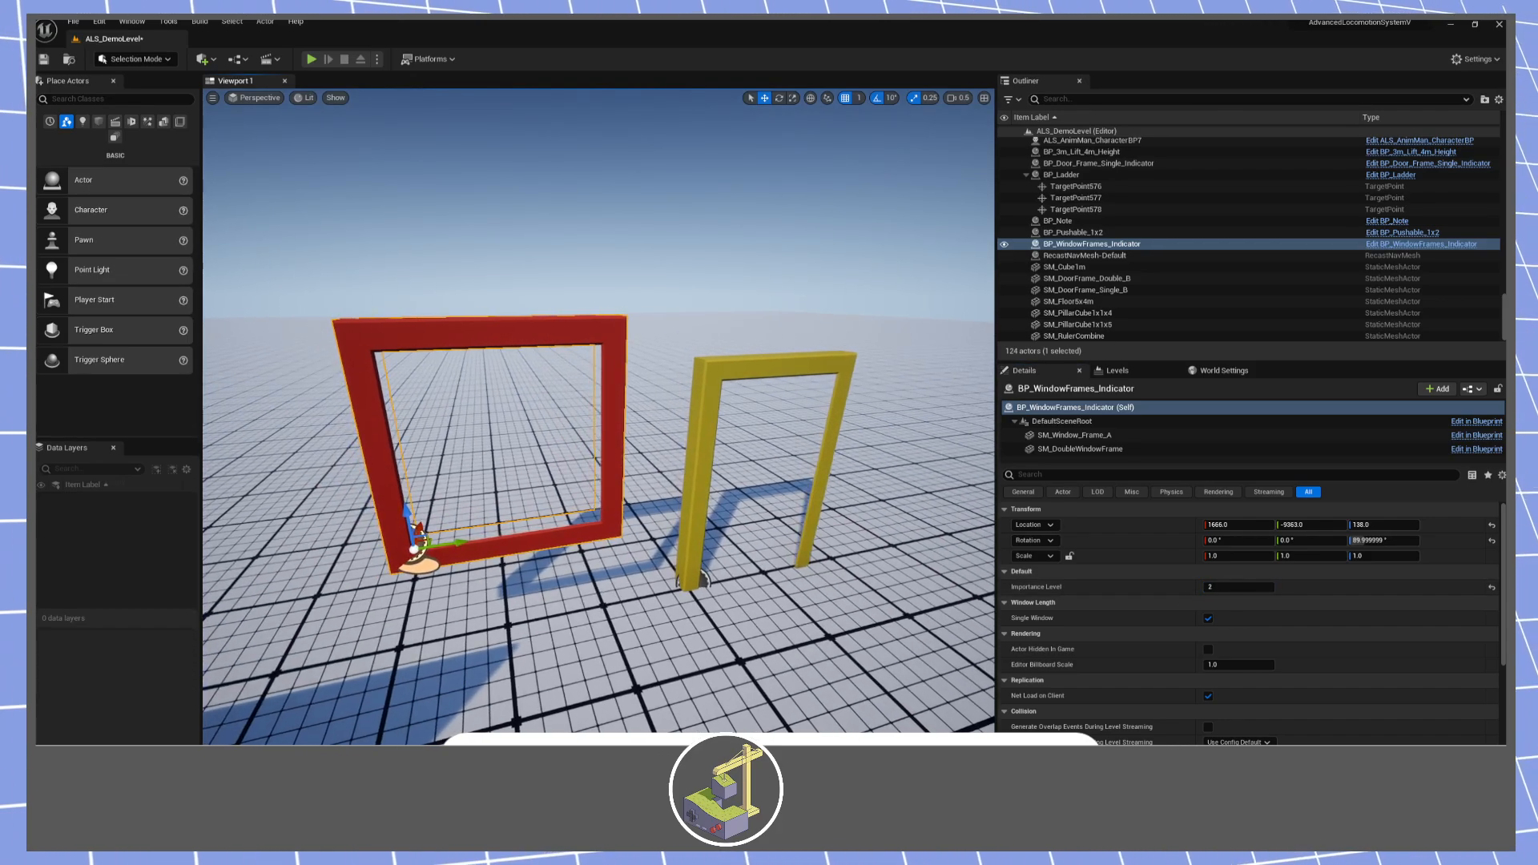
{"action": "left_click", "coordinate": [823, 474]}
{"action": "left_click", "coordinate": [1227, 587]}
{"action": "type", "text": "2"}
{"action": "key", "text": "Return"}
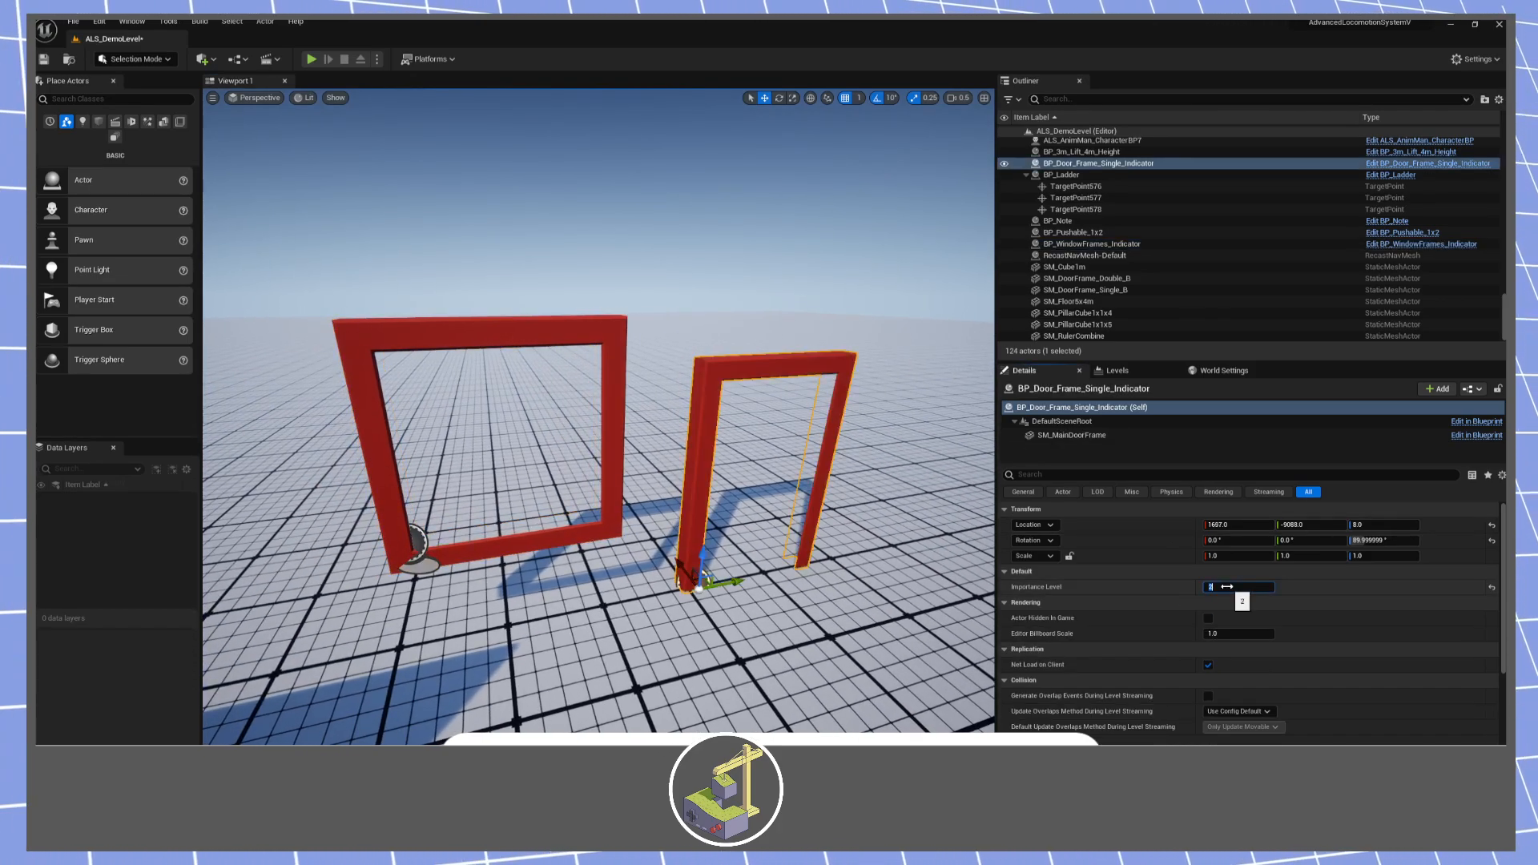
Set the door frame indicator's Importance Level to 1 and compare it with the window frame indicator.
{"action": "key", "text": "Return"}
{"action": "key", "text": "d"}
{"action": "scroll", "coordinate": [769, 468], "scroll_direction": "up", "scroll_amount": 1}
{"action": "right_click_drag", "start_coordinate": [817, 474], "coordinate": [729, 511]}
{"action": "key", "text": "s"}
{"action": "scroll", "coordinate": [721, 453], "scroll_direction": "up", "scroll_amount": 1}
{"action": "key", "text": "w"}
{"action": "key", "text": "s"}
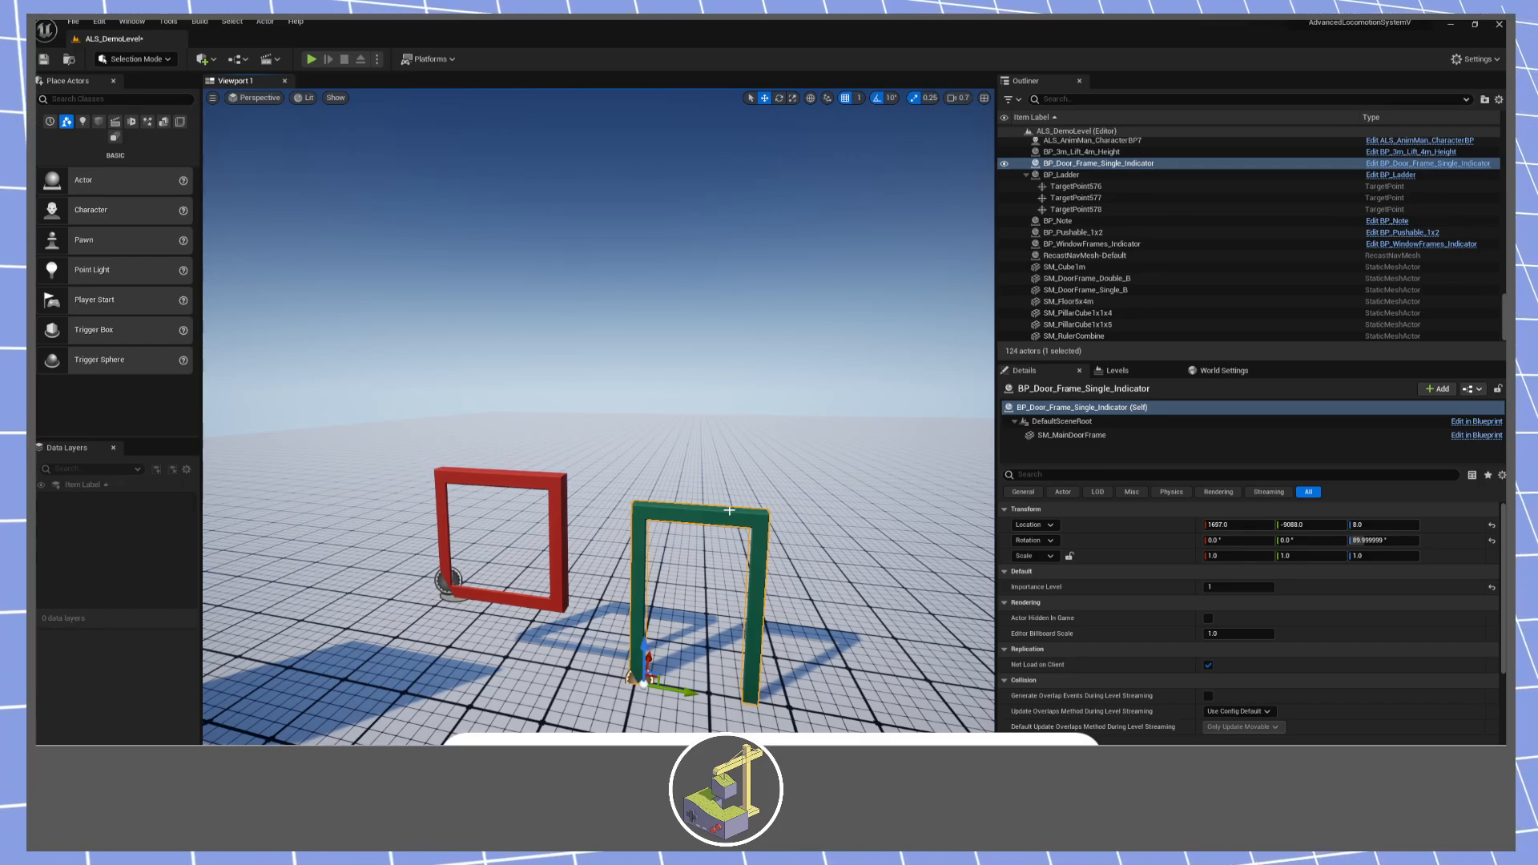
Return the door frame indicator's Importance Level to 2 to match the window frame indicator.
{"action": "left_click", "coordinate": [1213, 592]}
{"action": "type", "text": "2"}
{"action": "key", "text": "Return"}
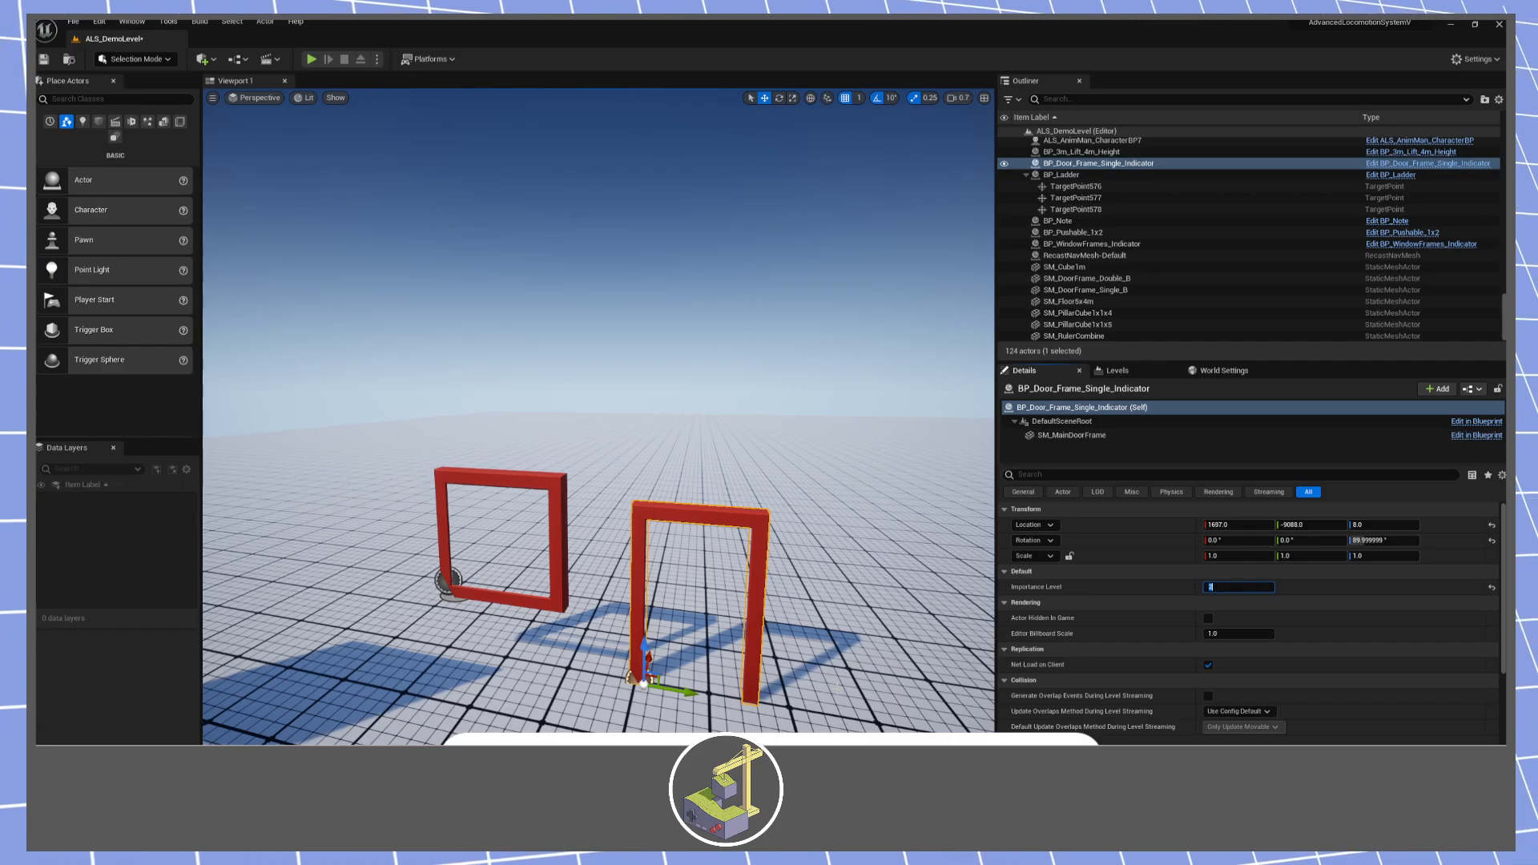
Examine the note board with its headline and text lines beside the two frame indicators.
{"action": "key", "text": "s"}
{"action": "right_click_drag", "start_coordinate": [598, 417], "coordinate": [501, 397]}
{"action": "key", "text": "w"}
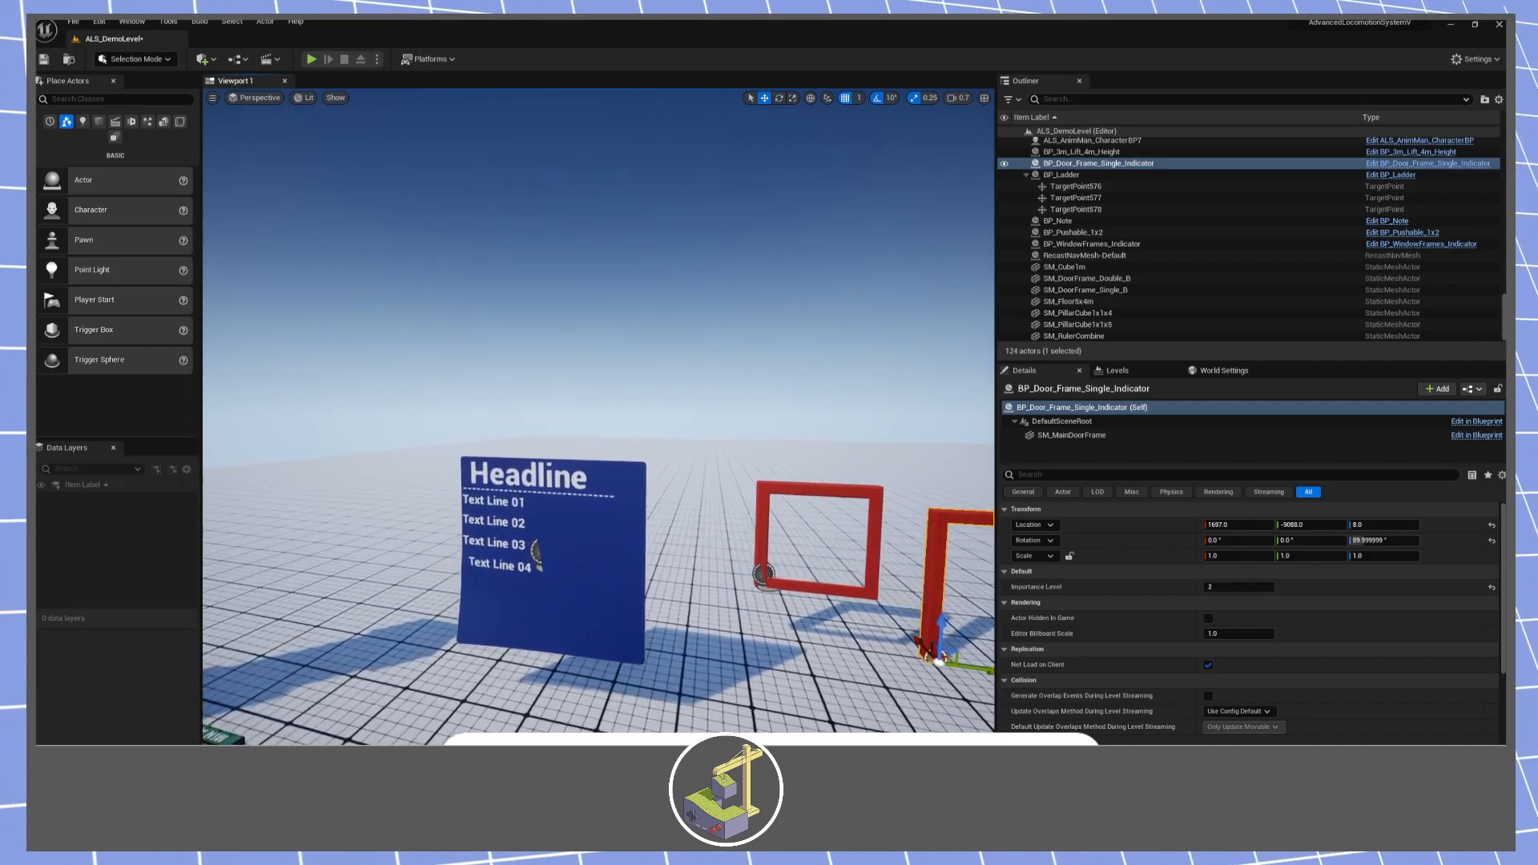
{"action": "key", "text": "w"}
{"action": "key", "text": "s"}
{"action": "right_click_drag", "start_coordinate": [630, 574], "coordinate": [604, 599]}
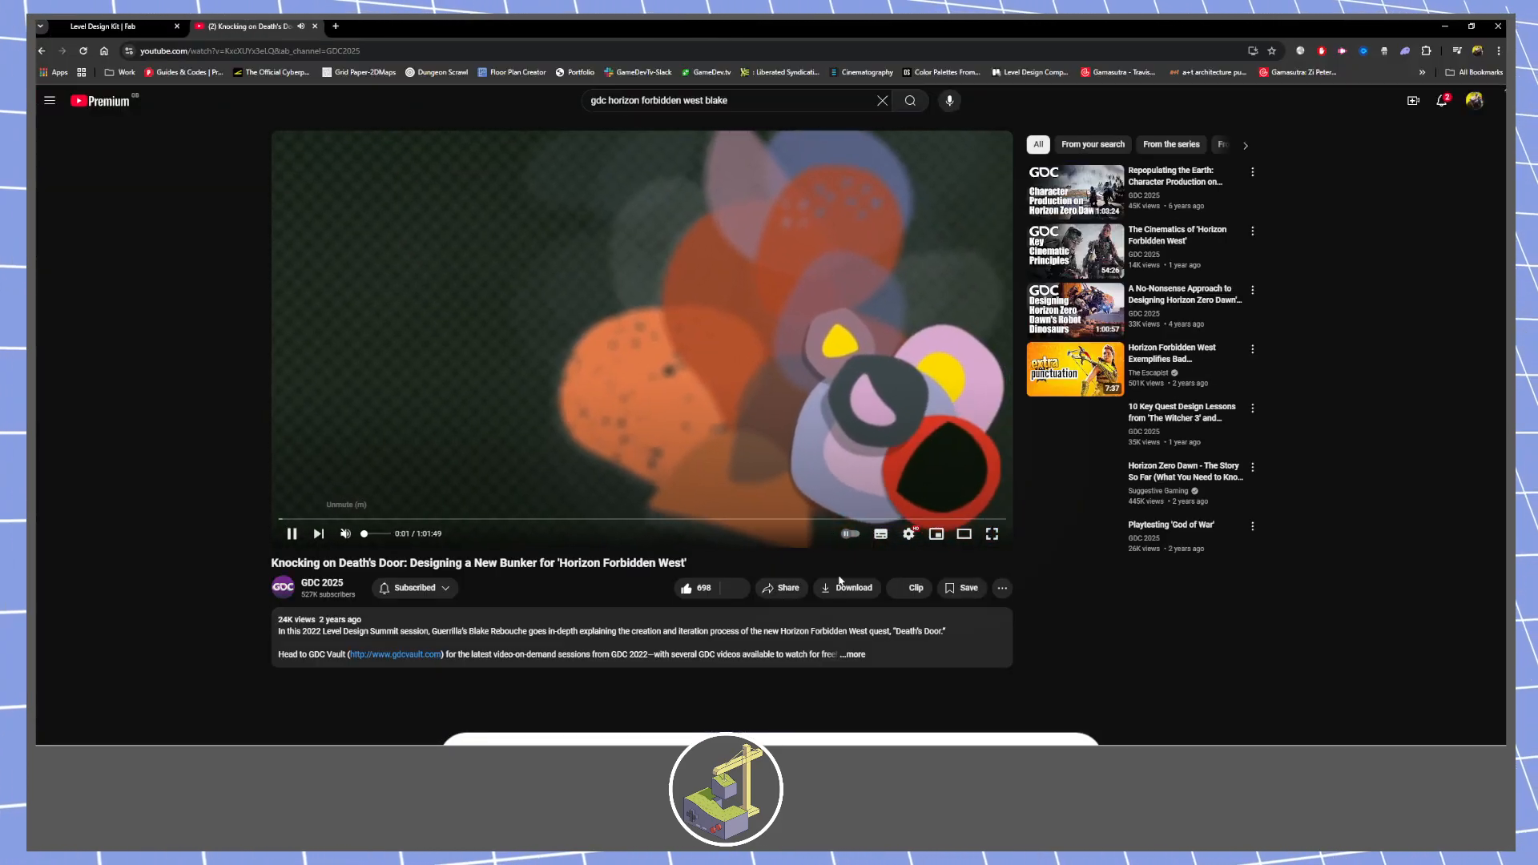
Enlarge the GDC talk "Knocking on Death's Door" in the browser, skip through its blockout gameplay footage, and return to Unreal Editor.
{"action": "left_click", "coordinate": [986, 537]}
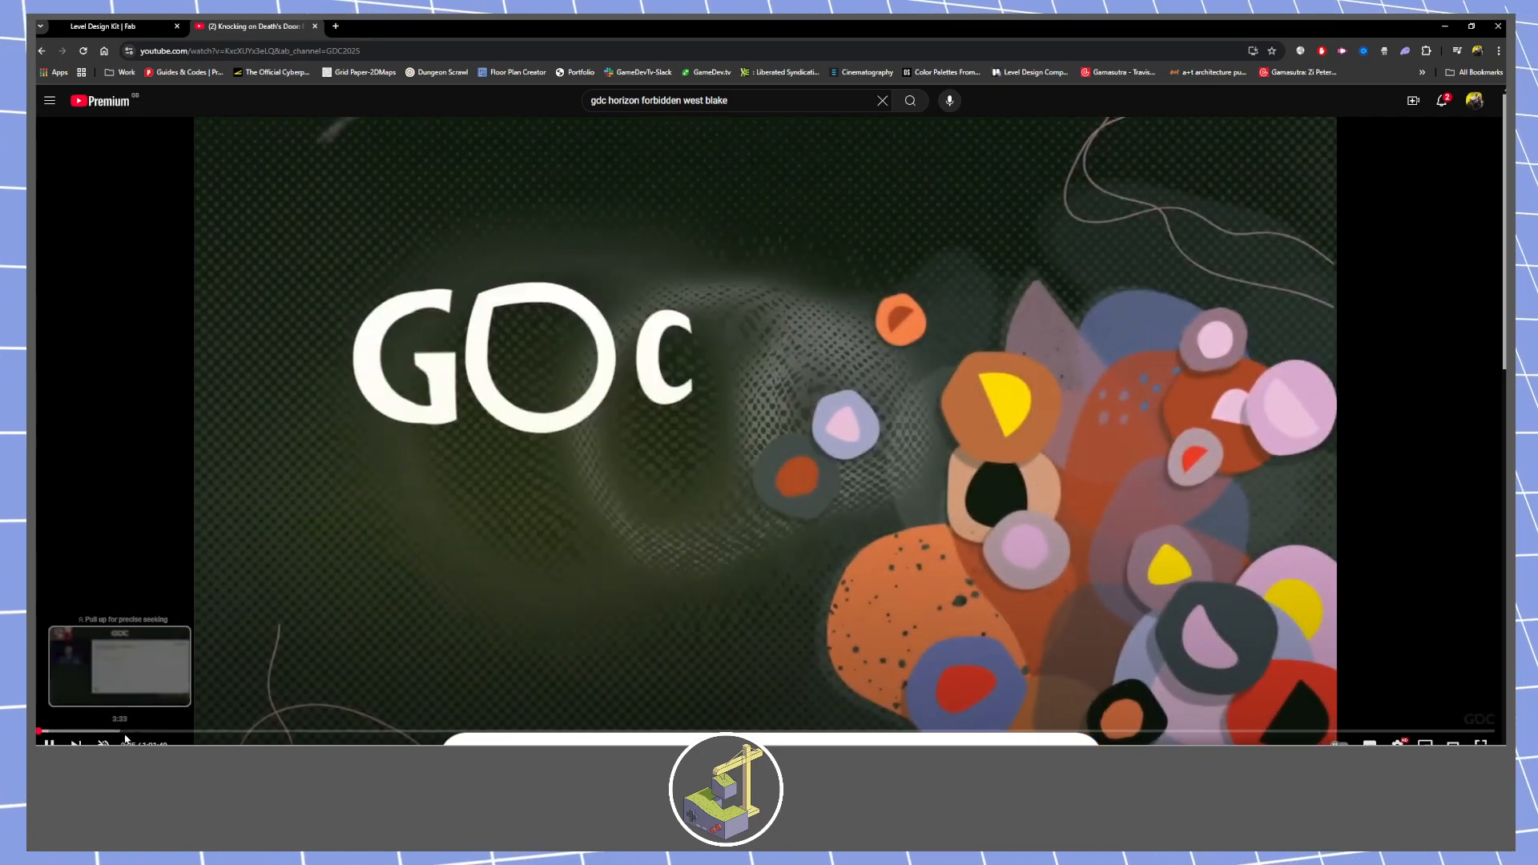
{"action": "left_click_drag", "start_coordinate": [160, 737], "coordinate": [189, 734]}
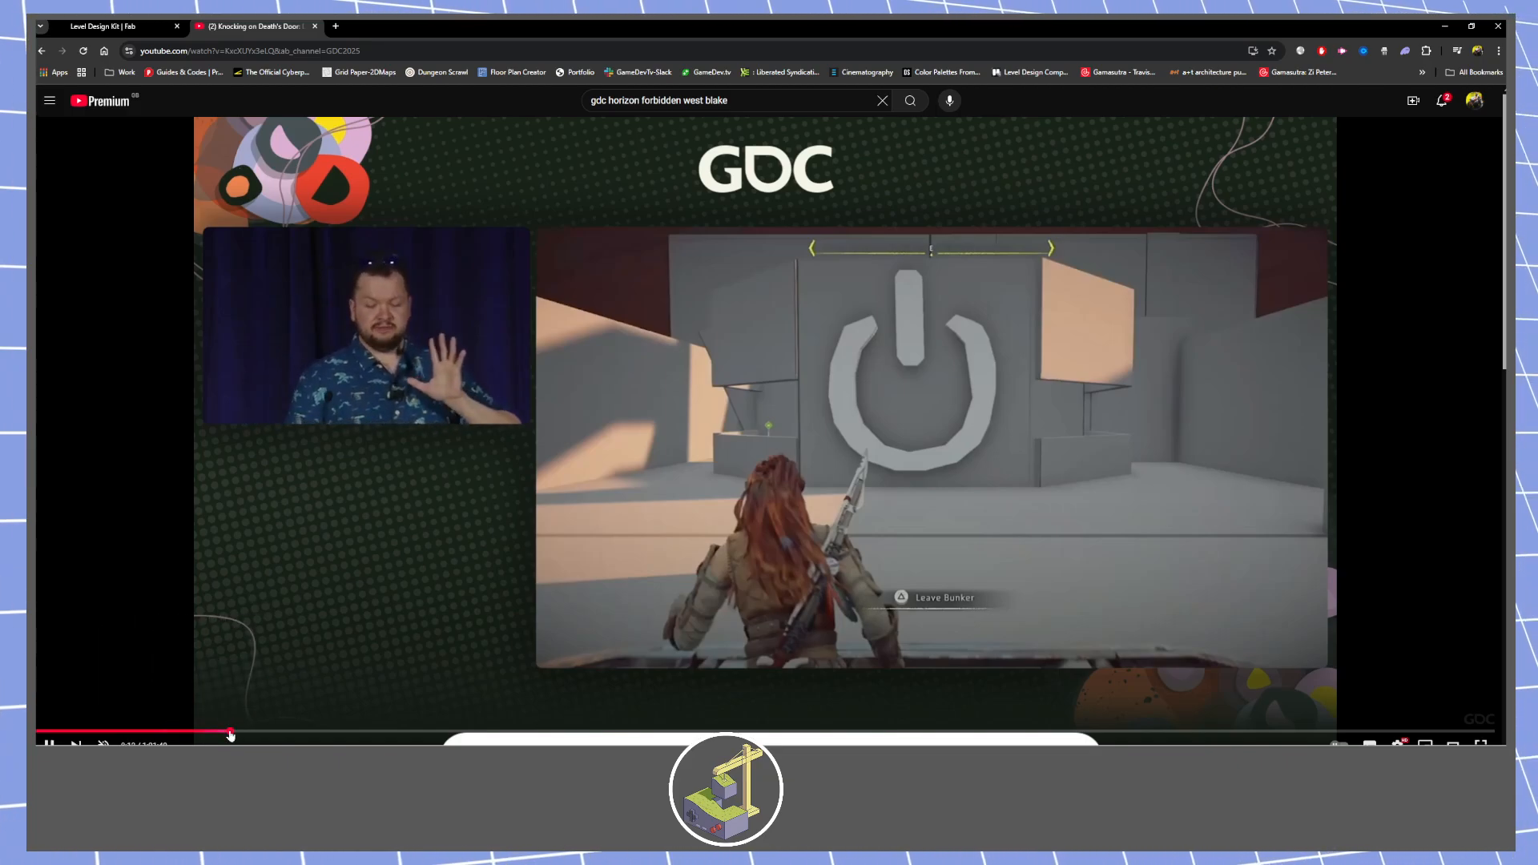
{"action": "left_click", "coordinate": [232, 735]}
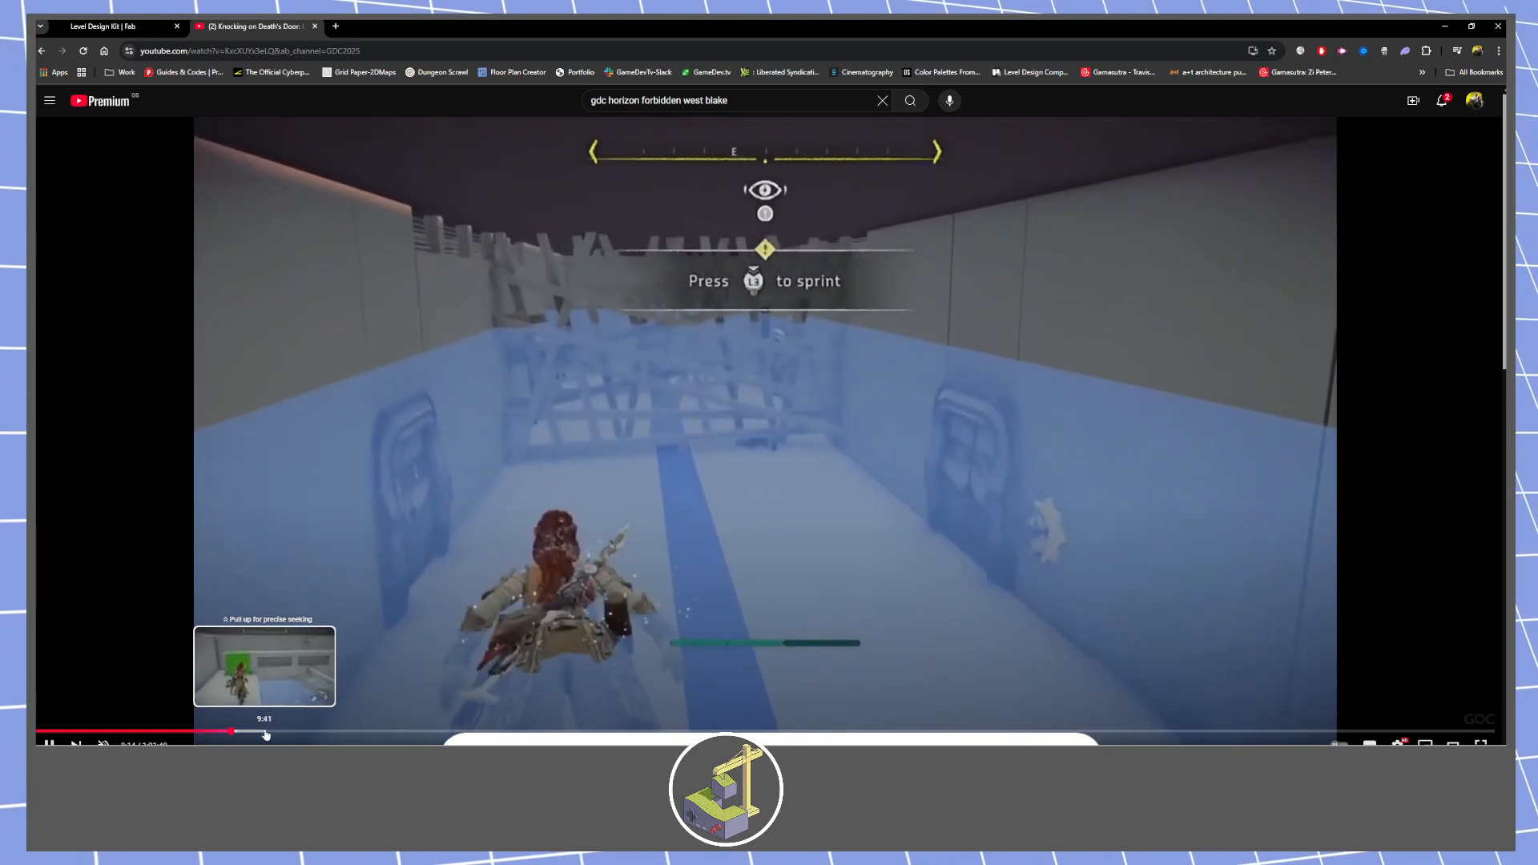
{"action": "left_click_drag", "start_coordinate": [285, 735], "coordinate": [304, 736]}
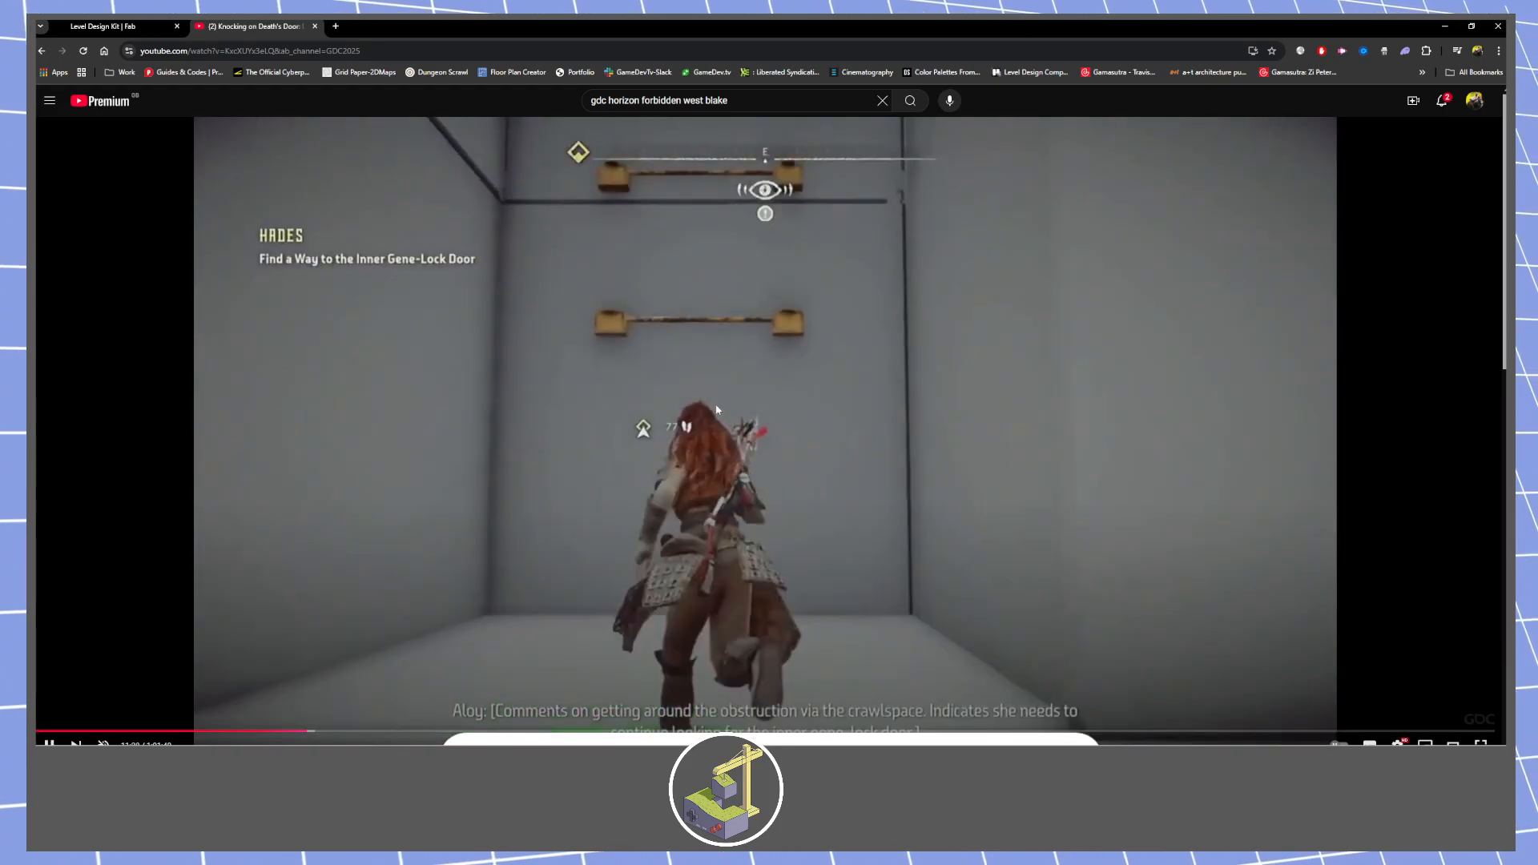
{"action": "left_click_drag", "start_coordinate": [962, 28], "coordinate": [36, 252]}
Set the BP_Note headline to "Beat 01" and its Text Line 01 to "Duration 3 mins".
{"action": "right_click_drag", "start_coordinate": [599, 433], "coordinate": [681, 421]}
{"action": "key", "text": "w"}
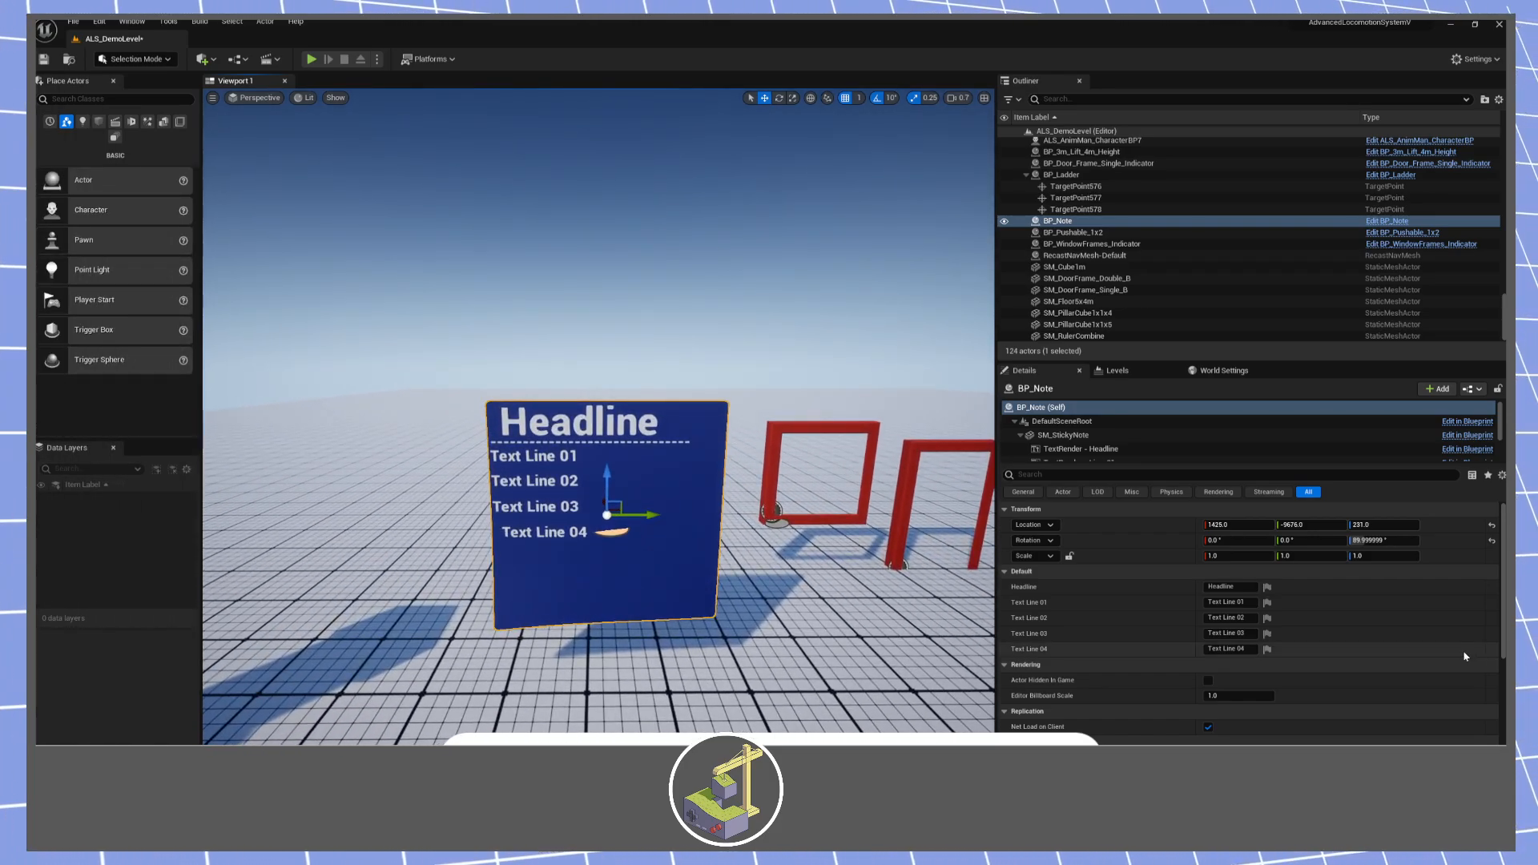
{"action": "left_click", "coordinate": [1225, 588]}
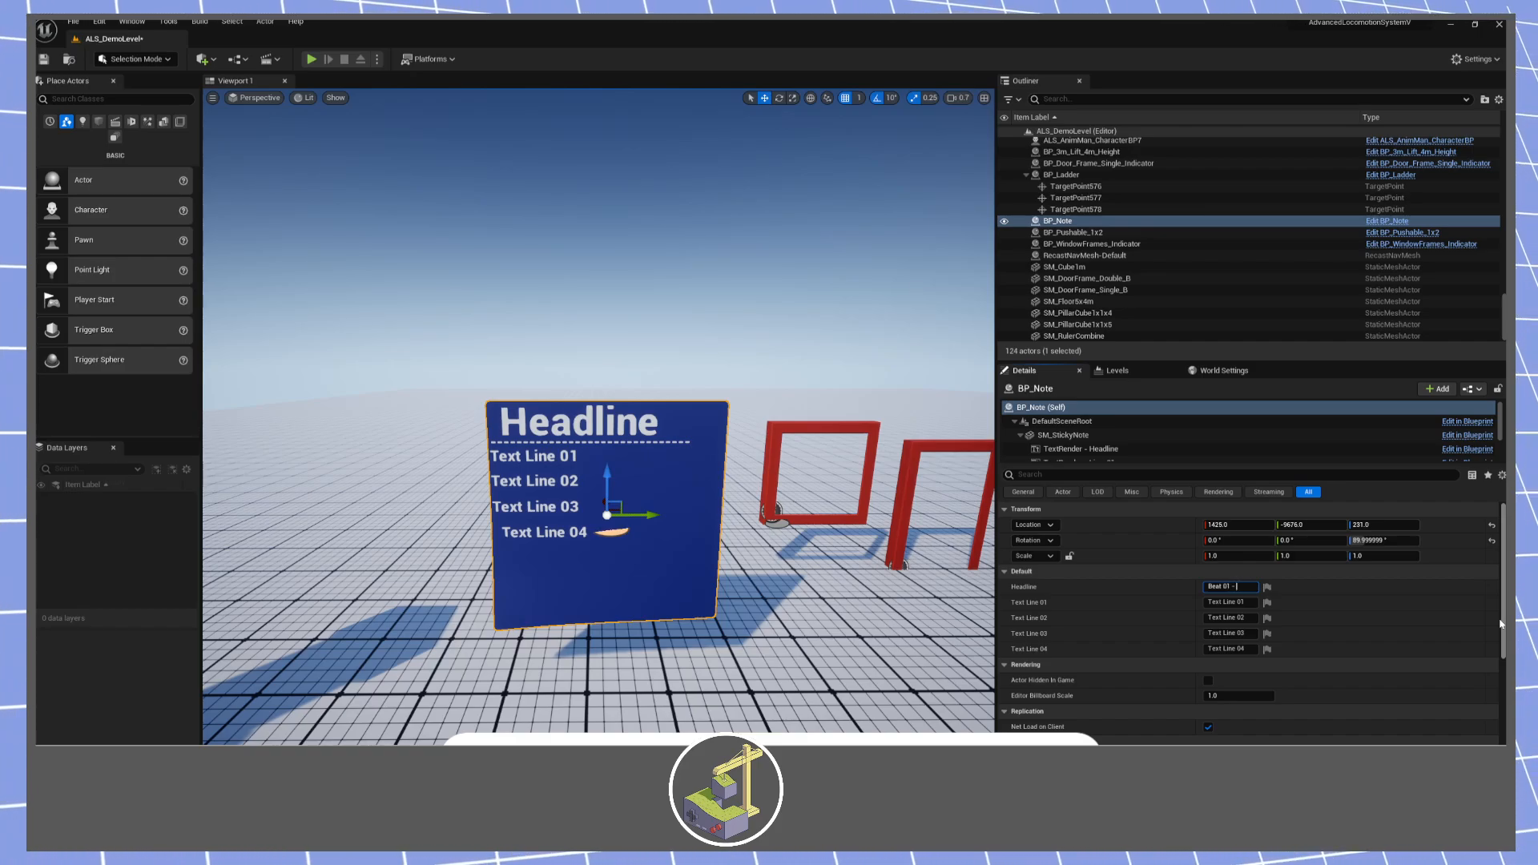
{"action": "key", "text": "Return"}
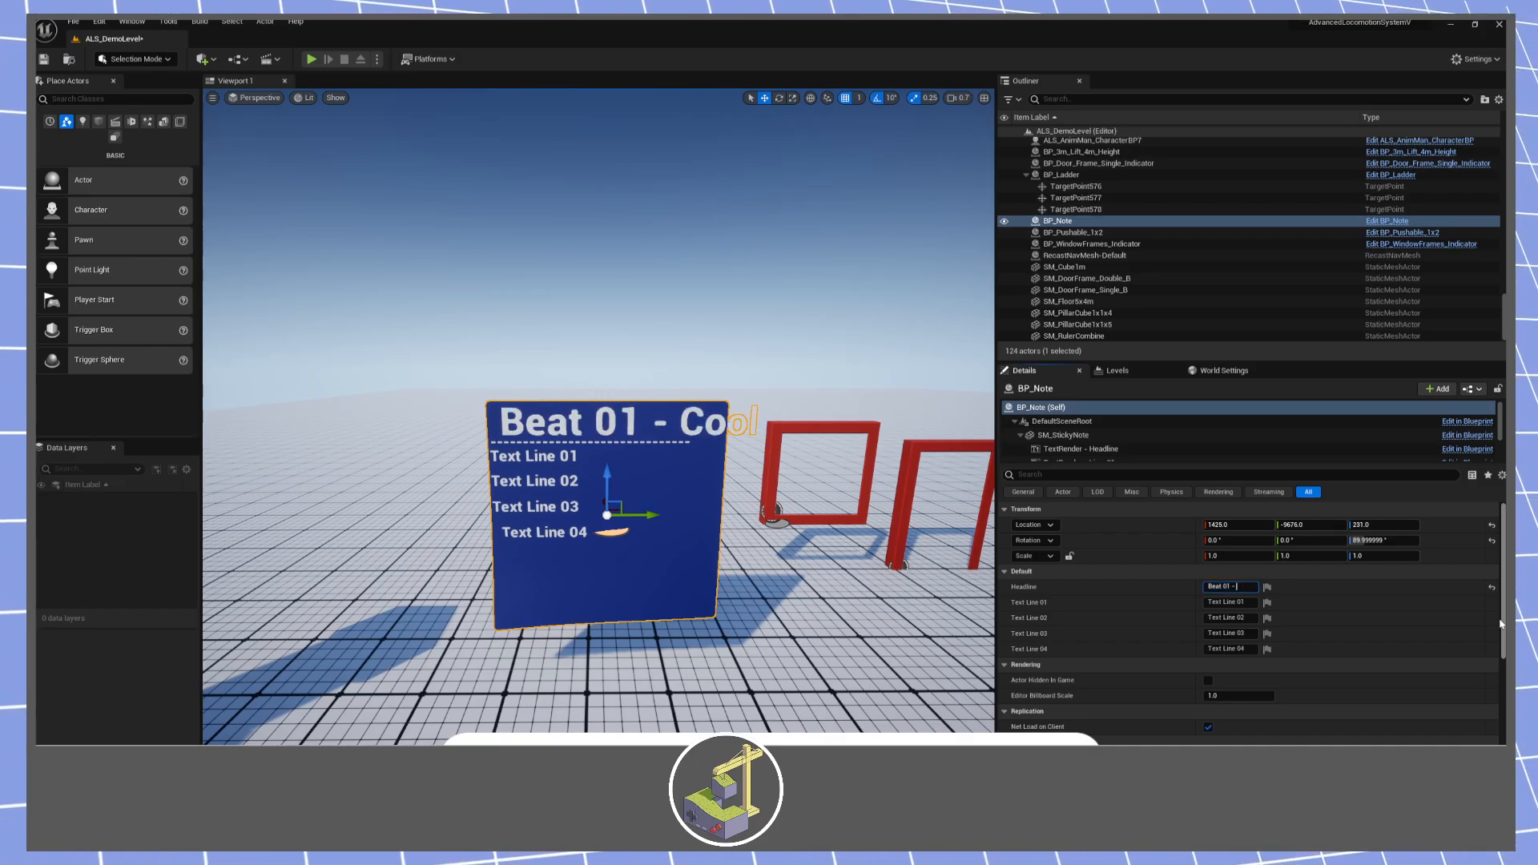
{"action": "key", "text": "Return"}
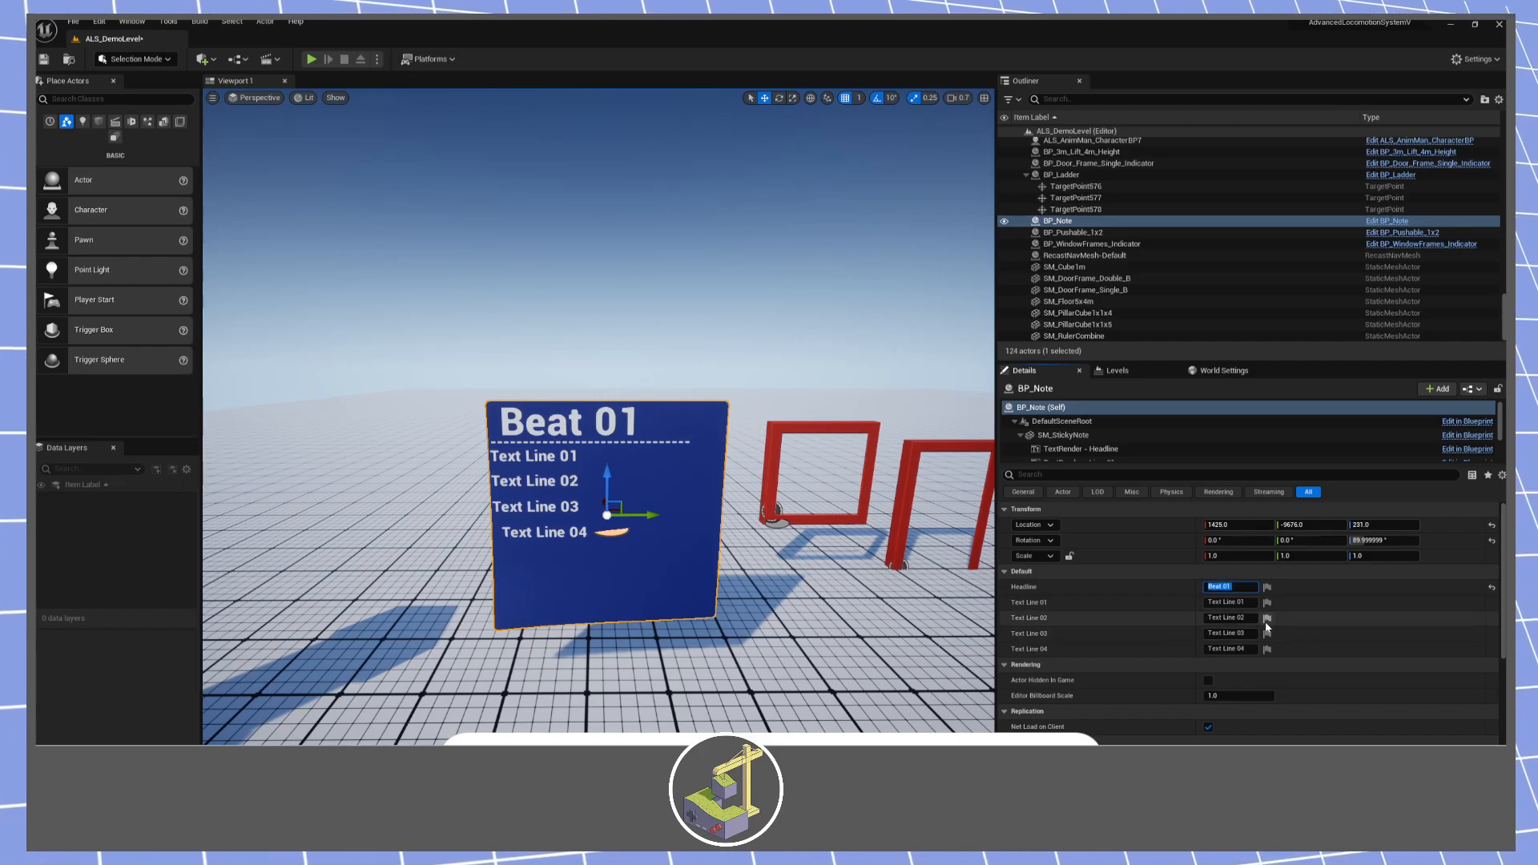
{"action": "left_click", "coordinate": [1250, 594]}
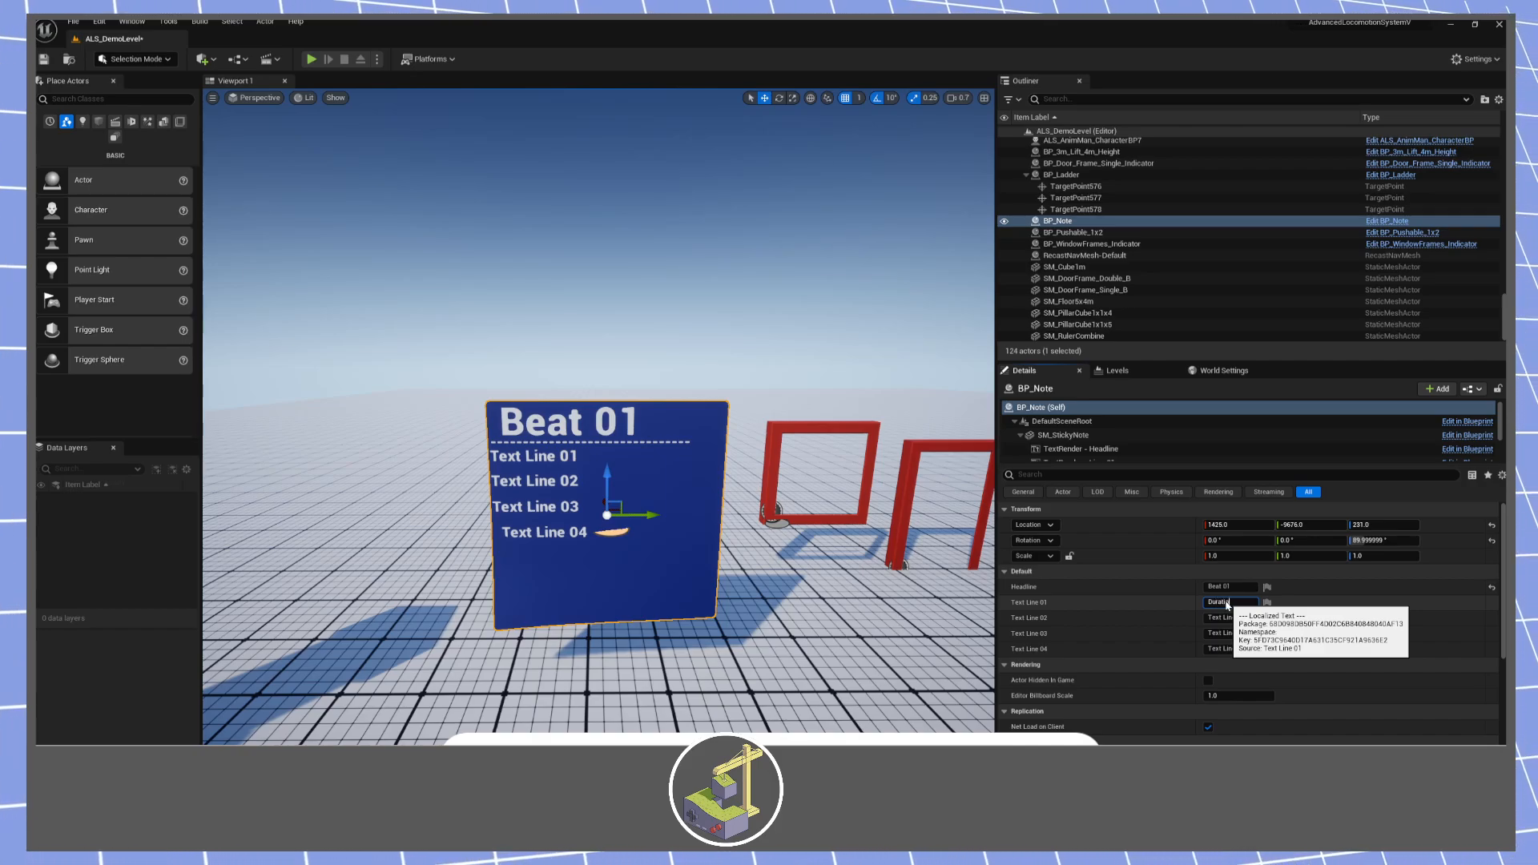
{"action": "type", "text": "ns"}
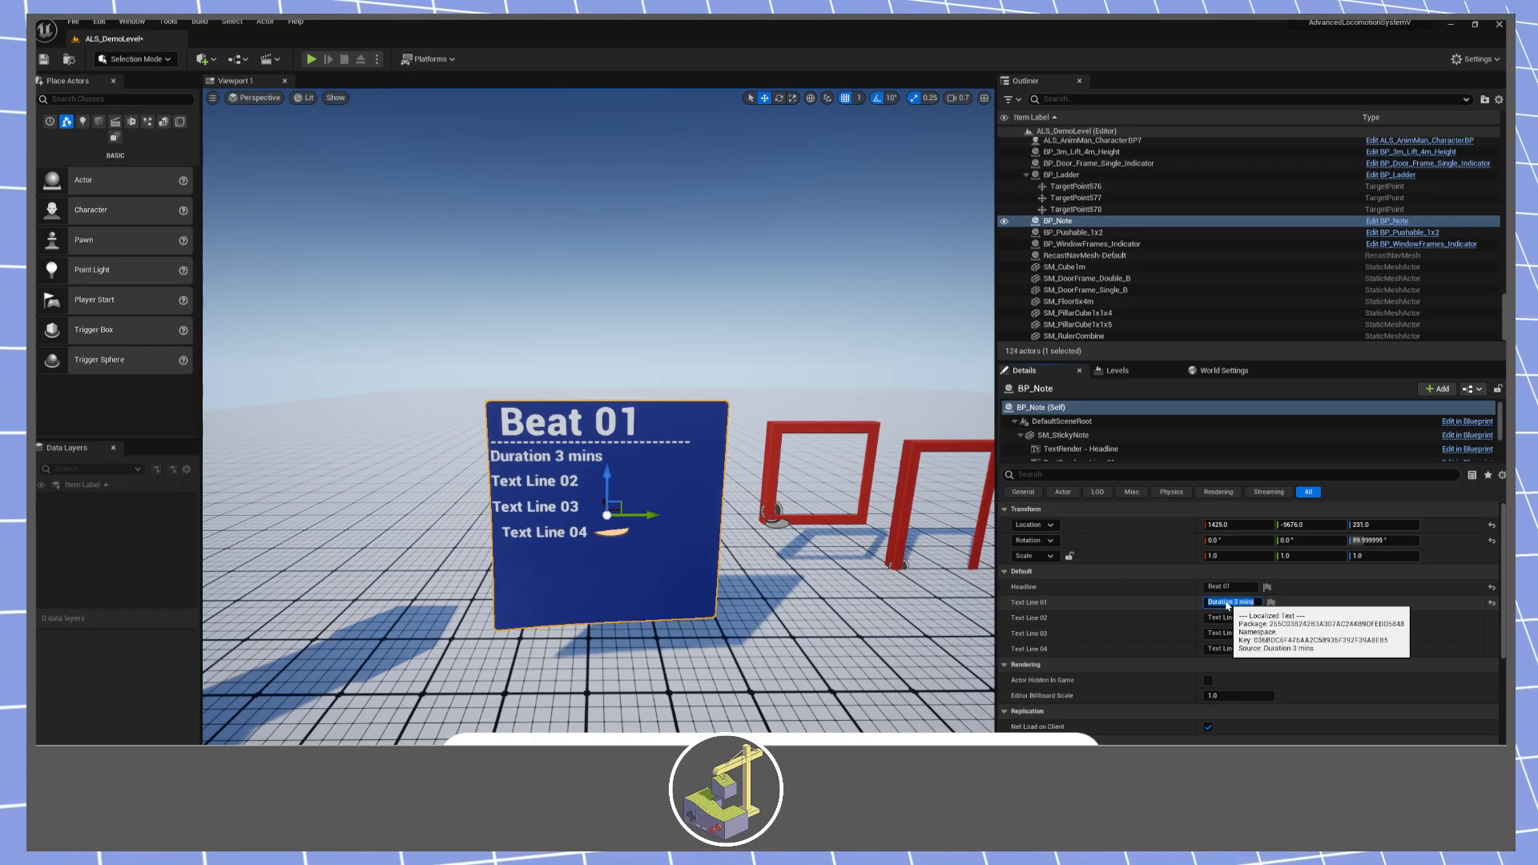
Set the BP_Note's Text Line 02 to "Obj Find Button" and its Text Line 03 to "Traversal".
{"action": "left_click", "coordinate": [1219, 618]}
{"action": "double_click", "coordinate": [1225, 618]}
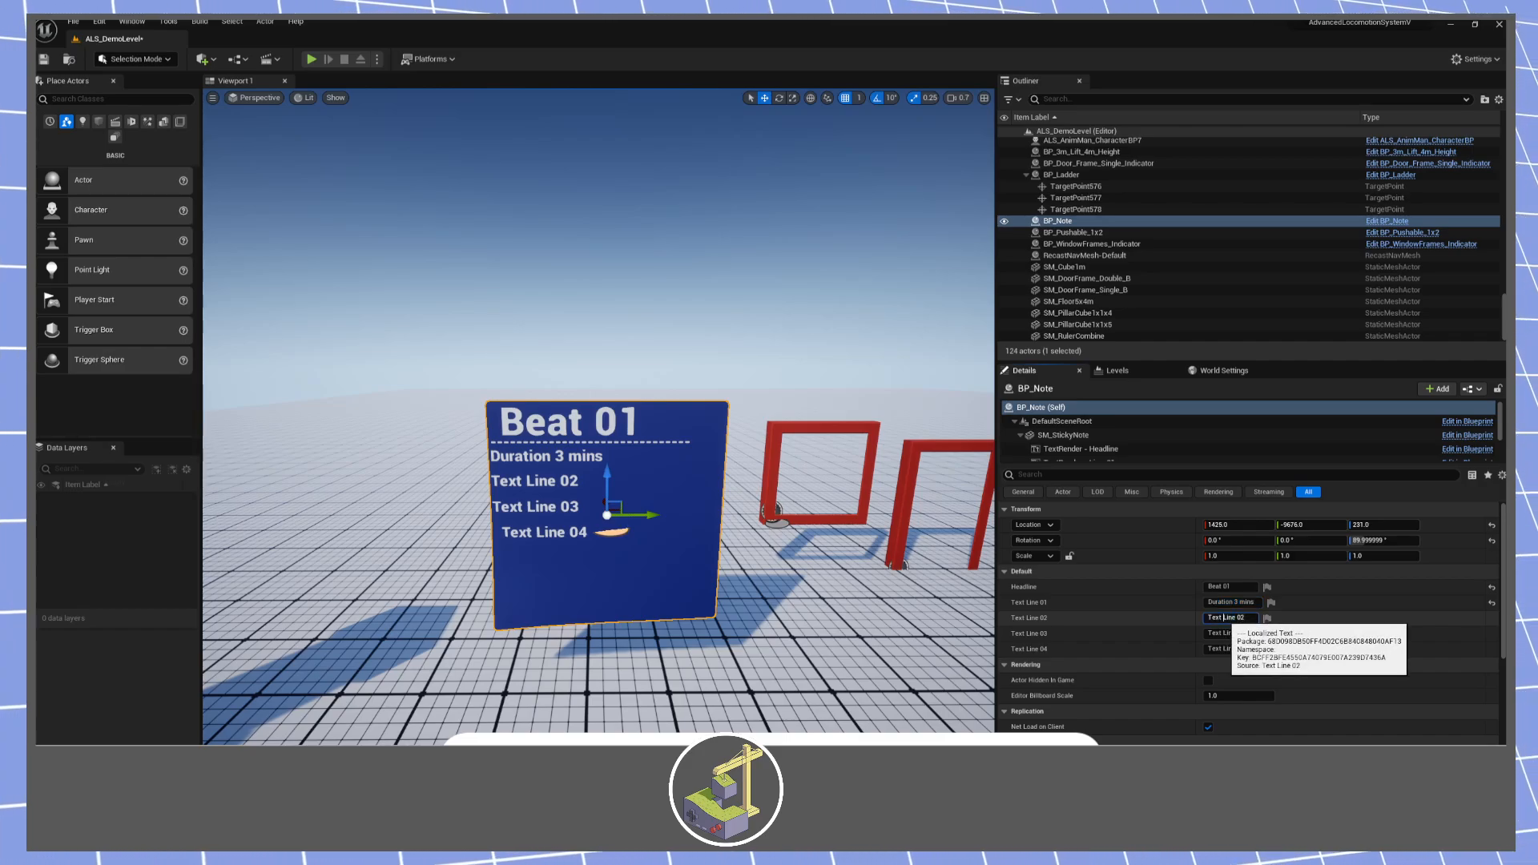
{"action": "key", "text": "ctrl+a"}
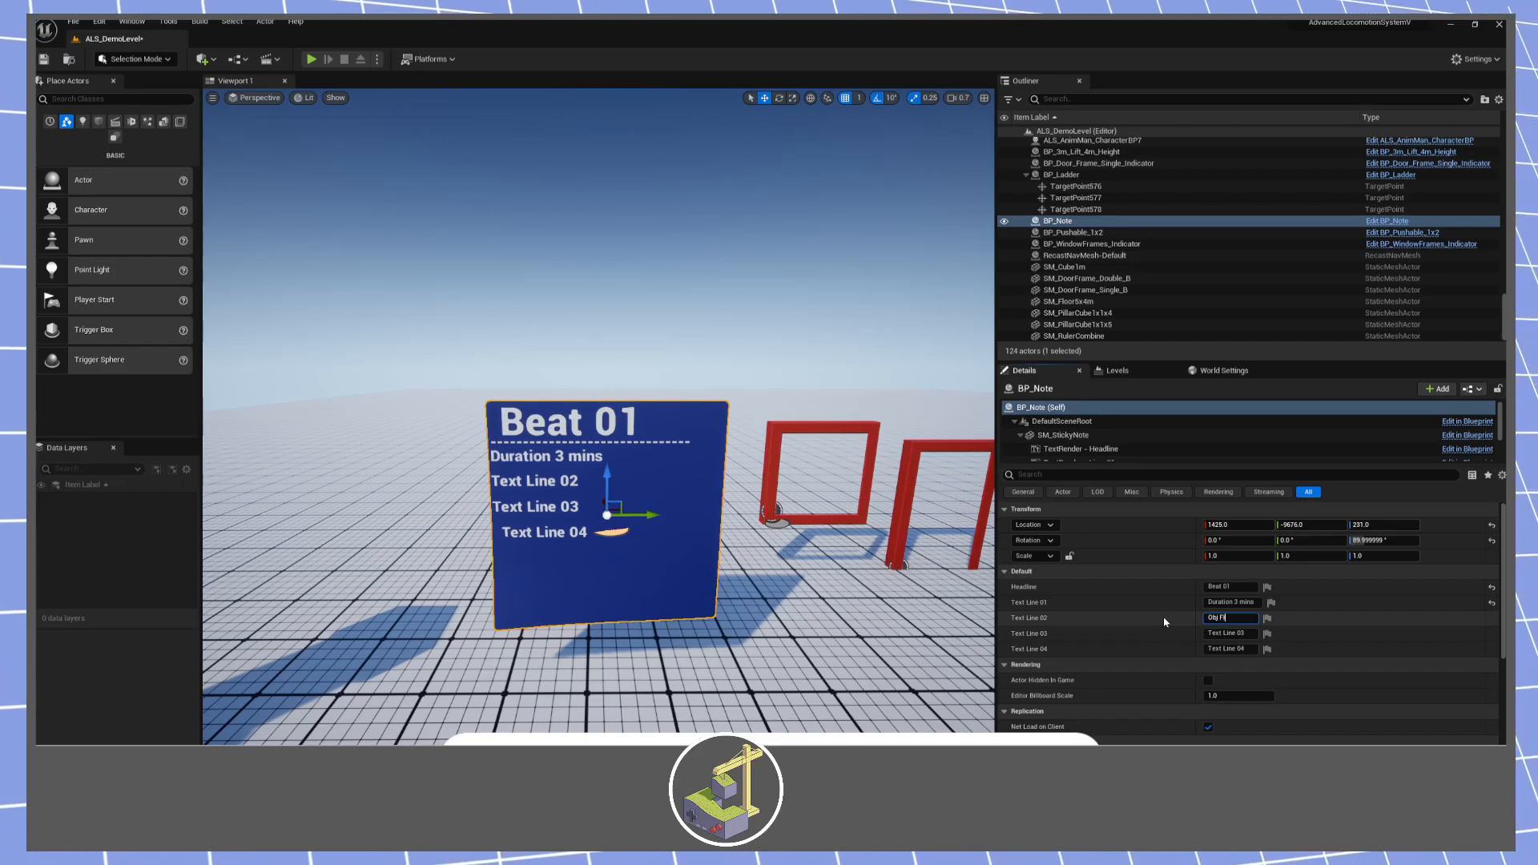
{"action": "type", "text": "Obj Find Button"}
{"action": "key", "text": "Return"}
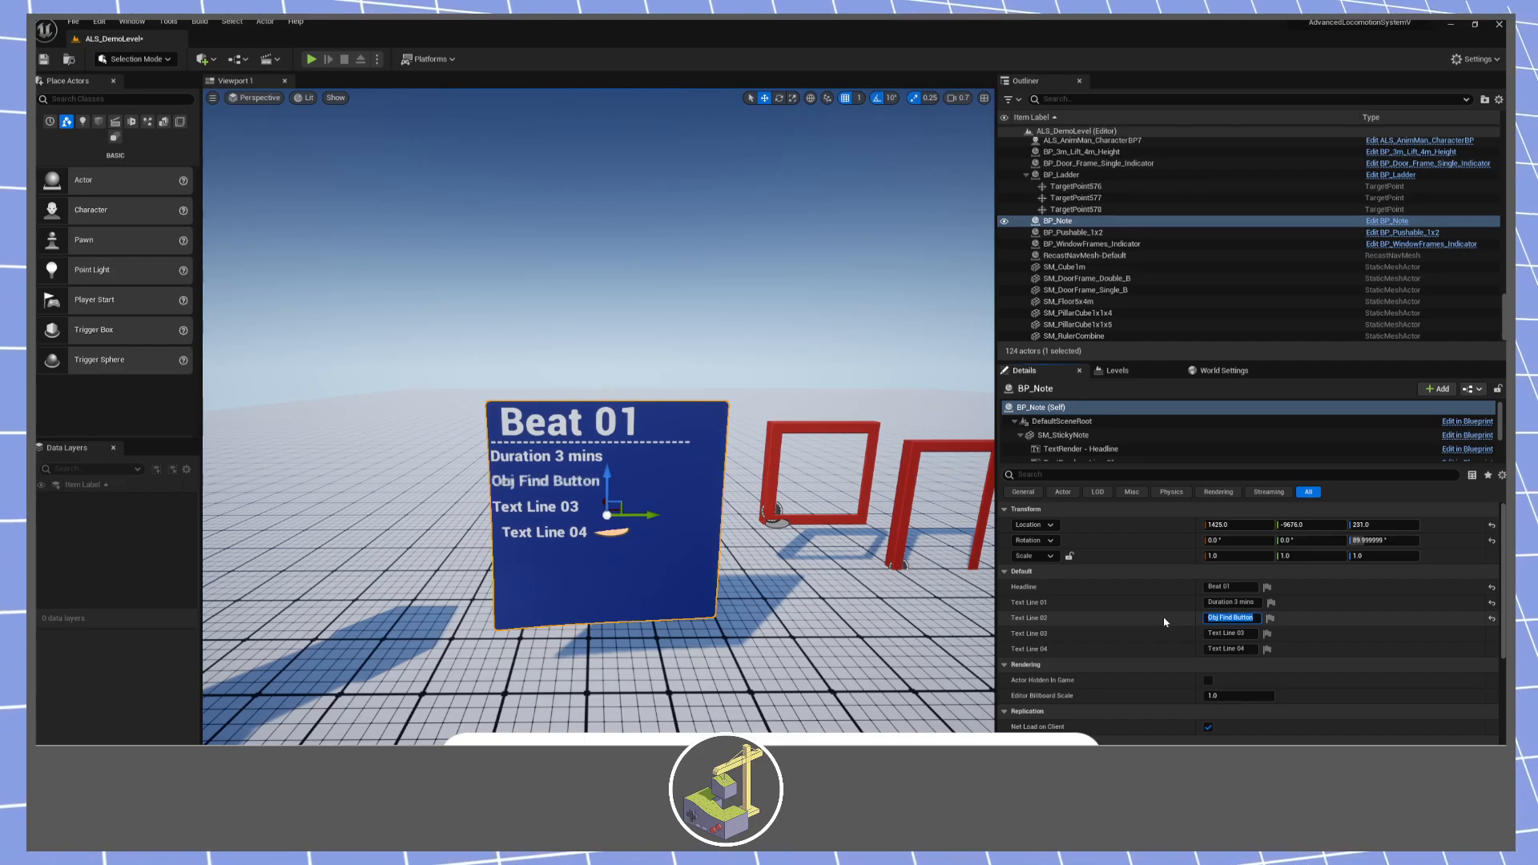
{"action": "left_click", "coordinate": [1225, 633]}
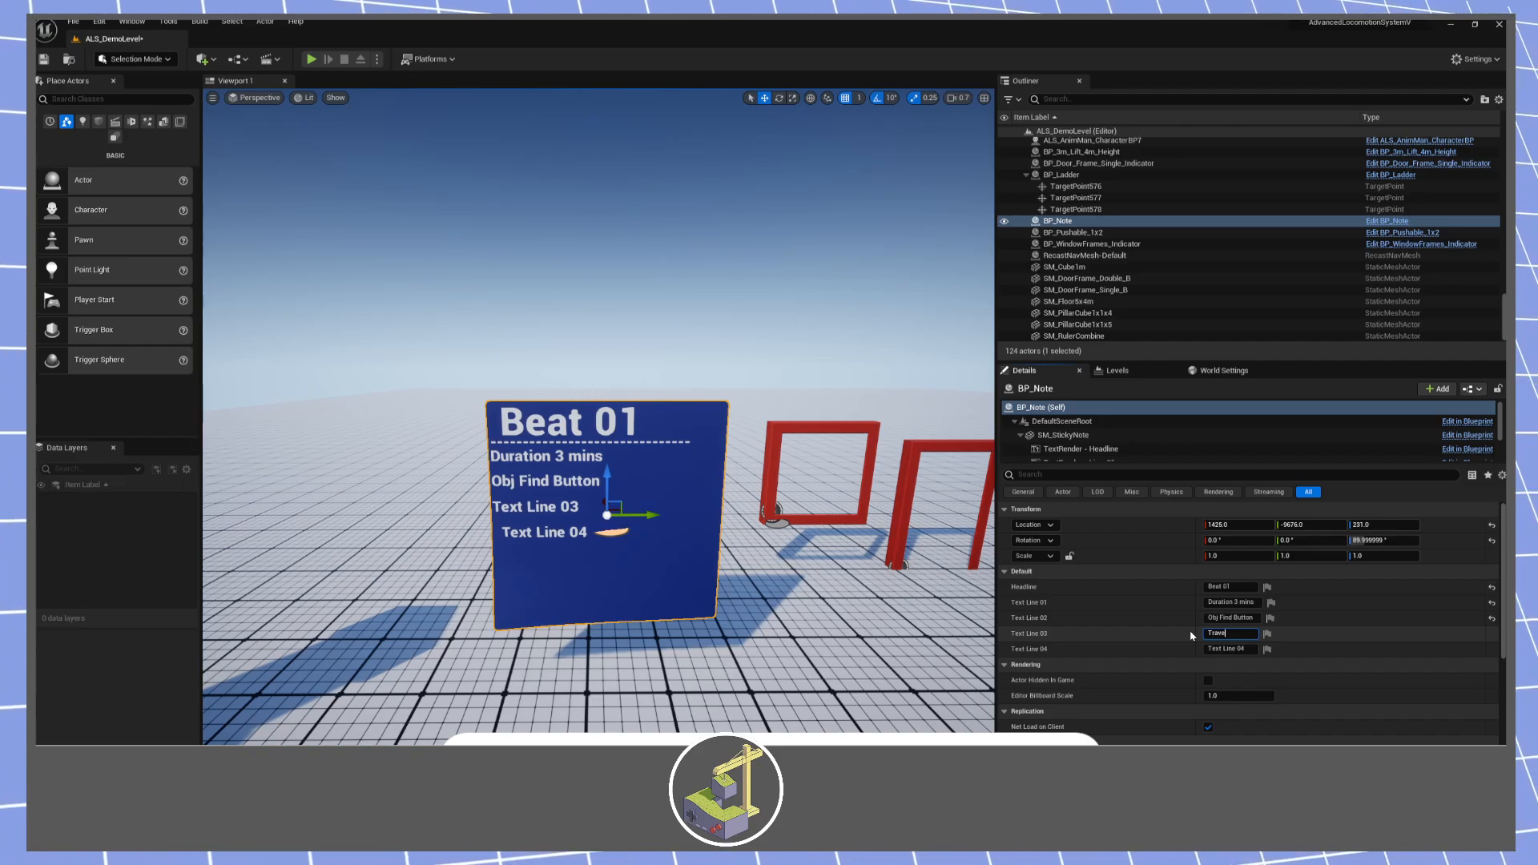
{"action": "key", "text": "Return"}
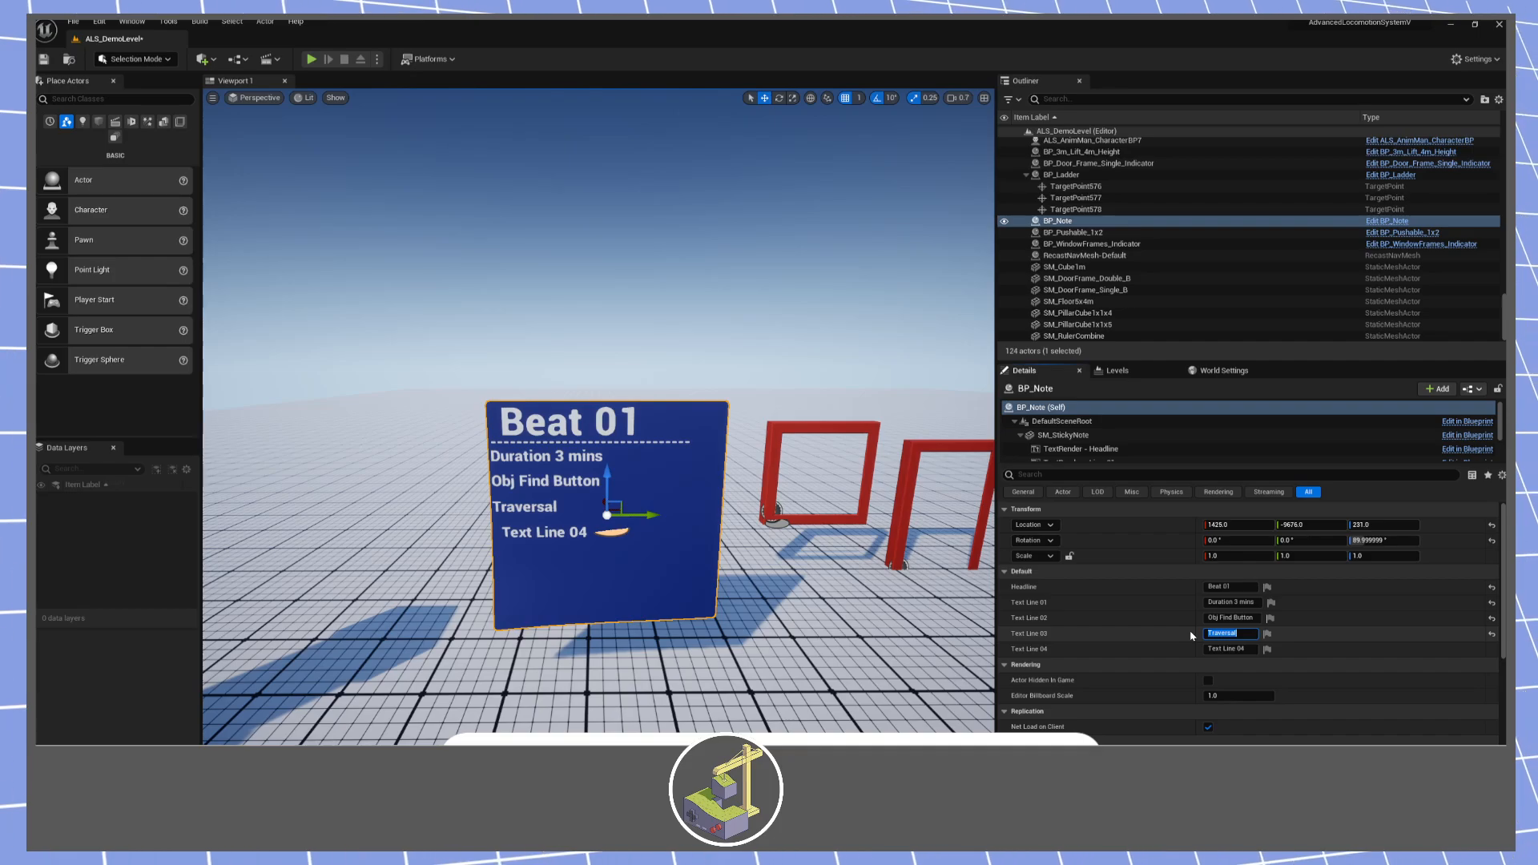
Move the Beat 01 note from beside the window frame indicator to in front of the ruler pillar.
{"action": "key", "text": "d"}
{"action": "right_click_drag", "start_coordinate": [720, 634], "coordinate": [505, 634]}
{"action": "left_click_drag", "start_coordinate": [573, 507], "coordinate": [378, 535]}
{"action": "right_click_drag", "start_coordinate": [378, 535], "coordinate": [280, 577]}
{"action": "key", "text": "s"}
{"action": "scroll", "coordinate": [336, 535], "scroll_direction": "up", "scroll_amount": 2}
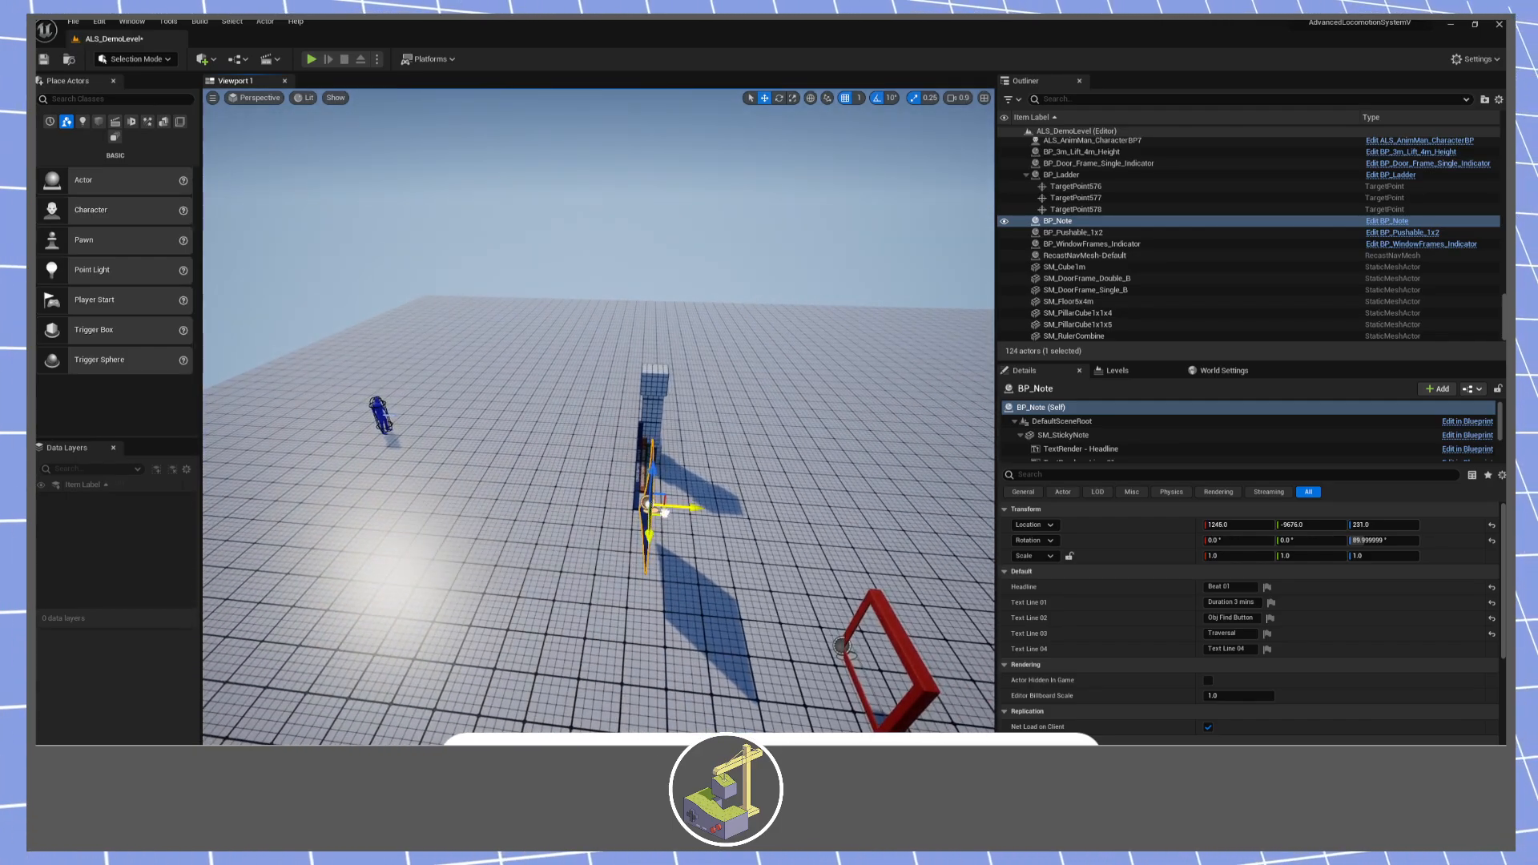
{"action": "left_click_drag", "start_coordinate": [665, 518], "coordinate": [626, 453]}
Rotate the Beat 01 note about its vertical axis to 80°.
{"action": "key", "text": "e"}
{"action": "right_click_drag", "start_coordinate": [626, 453], "coordinate": [833, 454]}
{"action": "key", "text": "a"}
{"action": "left_click_drag", "start_coordinate": [601, 554], "coordinate": [653, 533]}
{"action": "right_click_drag", "start_coordinate": [653, 533], "coordinate": [769, 480]}
{"action": "key", "text": "w"}
{"action": "key", "text": "s"}
{"action": "right_click_drag", "start_coordinate": [456, 450], "coordinate": [353, 448]}
{"action": "key", "text": "w"}
{"action": "right_click_drag", "start_coordinate": [455, 450], "coordinate": [385, 436]}
{"action": "key", "text": "s"}
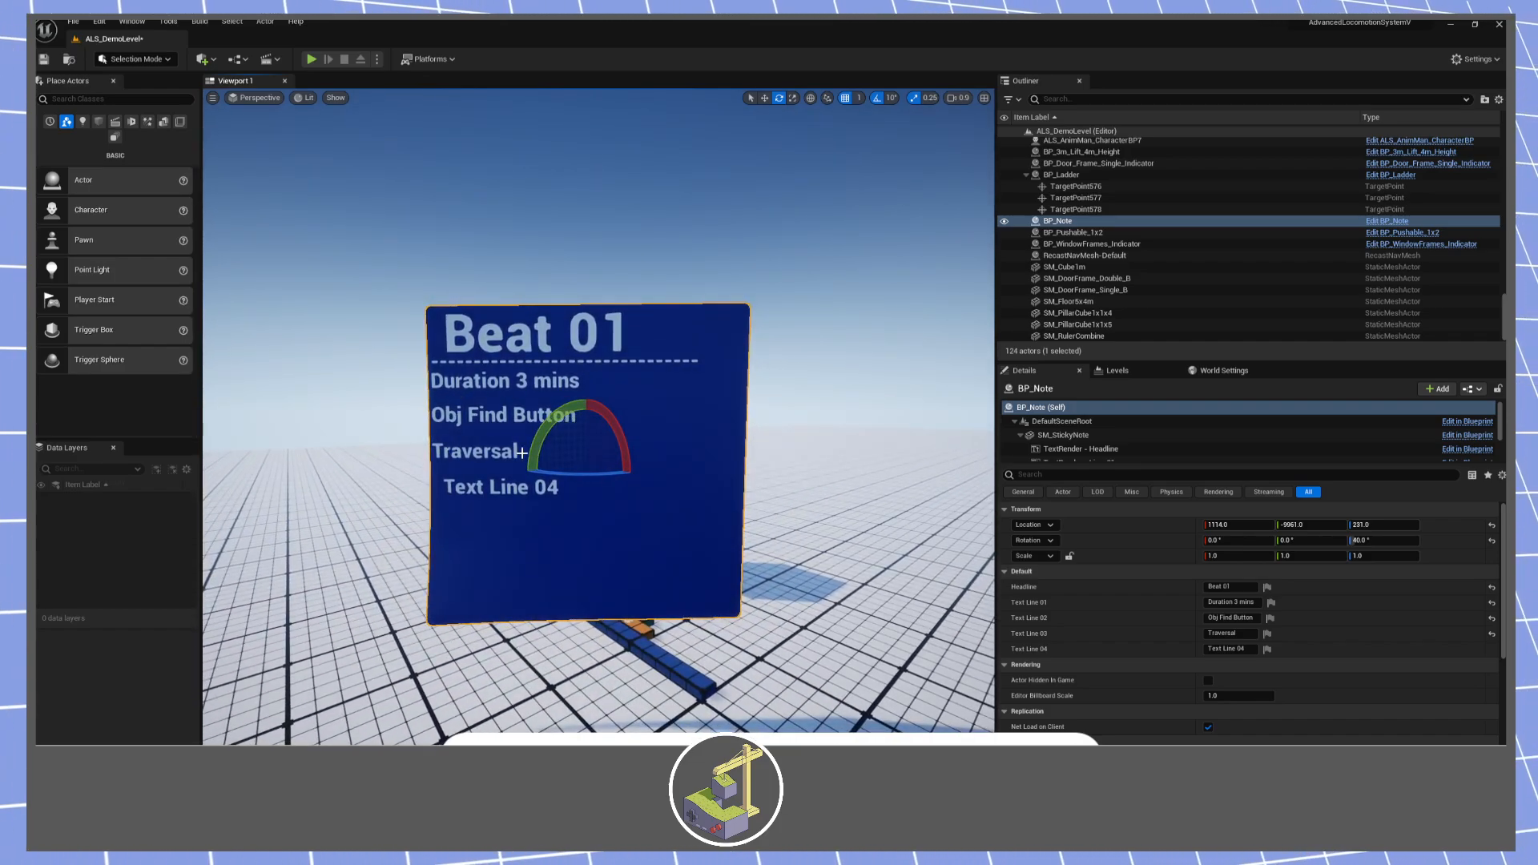
Move the Beat 01 note back beside the red window frame indicator, to about X 1843, Y -9673.
{"action": "key", "text": "s"}
{"action": "right_click_drag", "start_coordinate": [485, 531], "coordinate": [491, 439]}
{"action": "key", "text": "w"}
{"action": "left_click_drag", "start_coordinate": [474, 531], "coordinate": [715, 390]}
{"action": "key", "text": "w"}
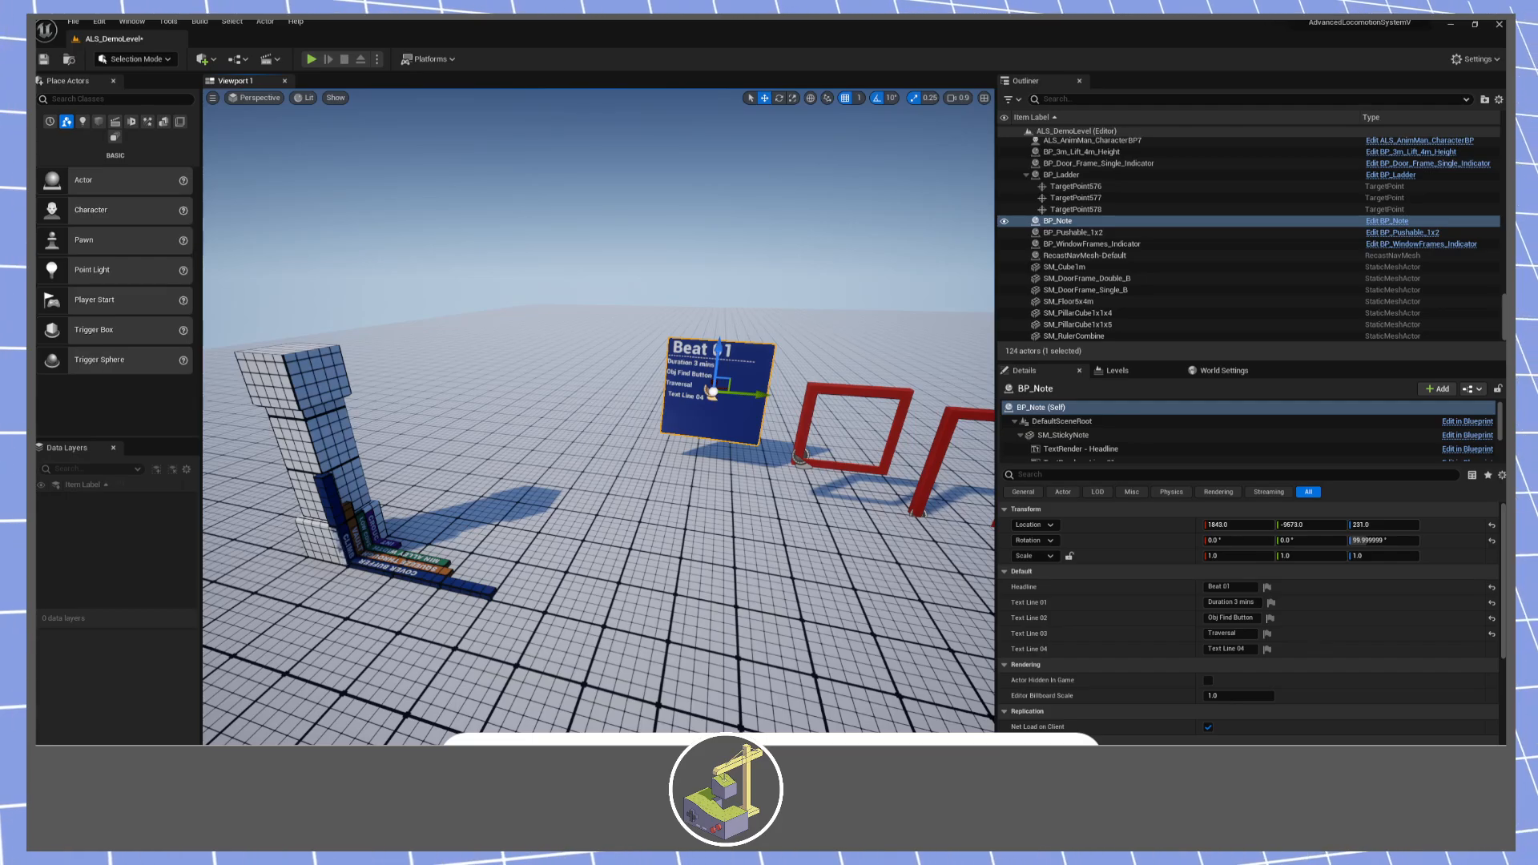
{"action": "key", "text": "s"}
{"action": "right_click_drag", "start_coordinate": [755, 482], "coordinate": [572, 498]}
Playtest the level, running the character past the note, the red frames and through the door frame mesh, and stop the session.
{"action": "left_click", "coordinate": [313, 60]}
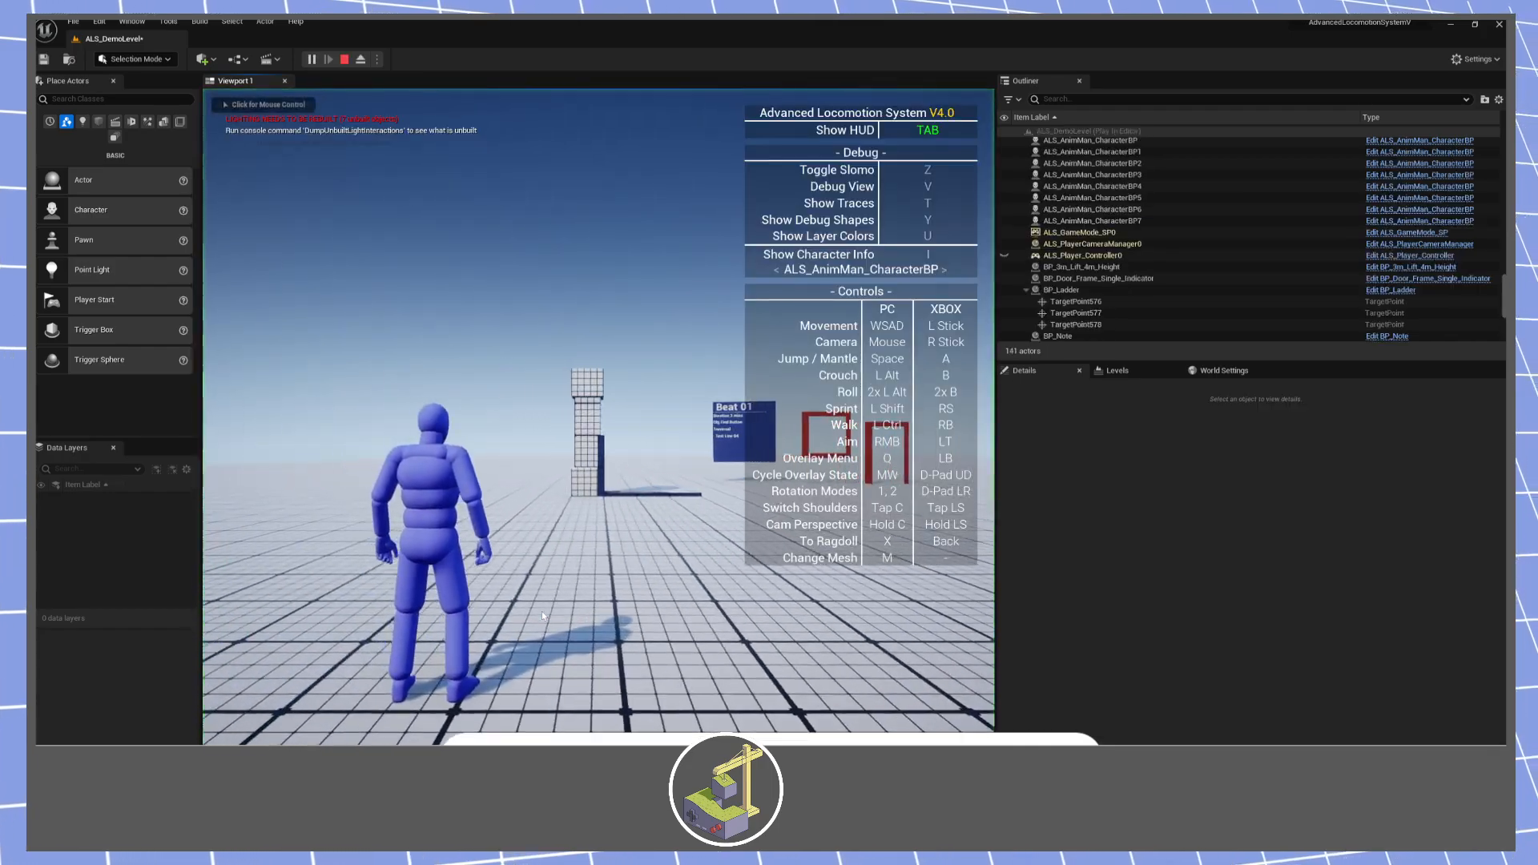
{"action": "key", "text": "w"}
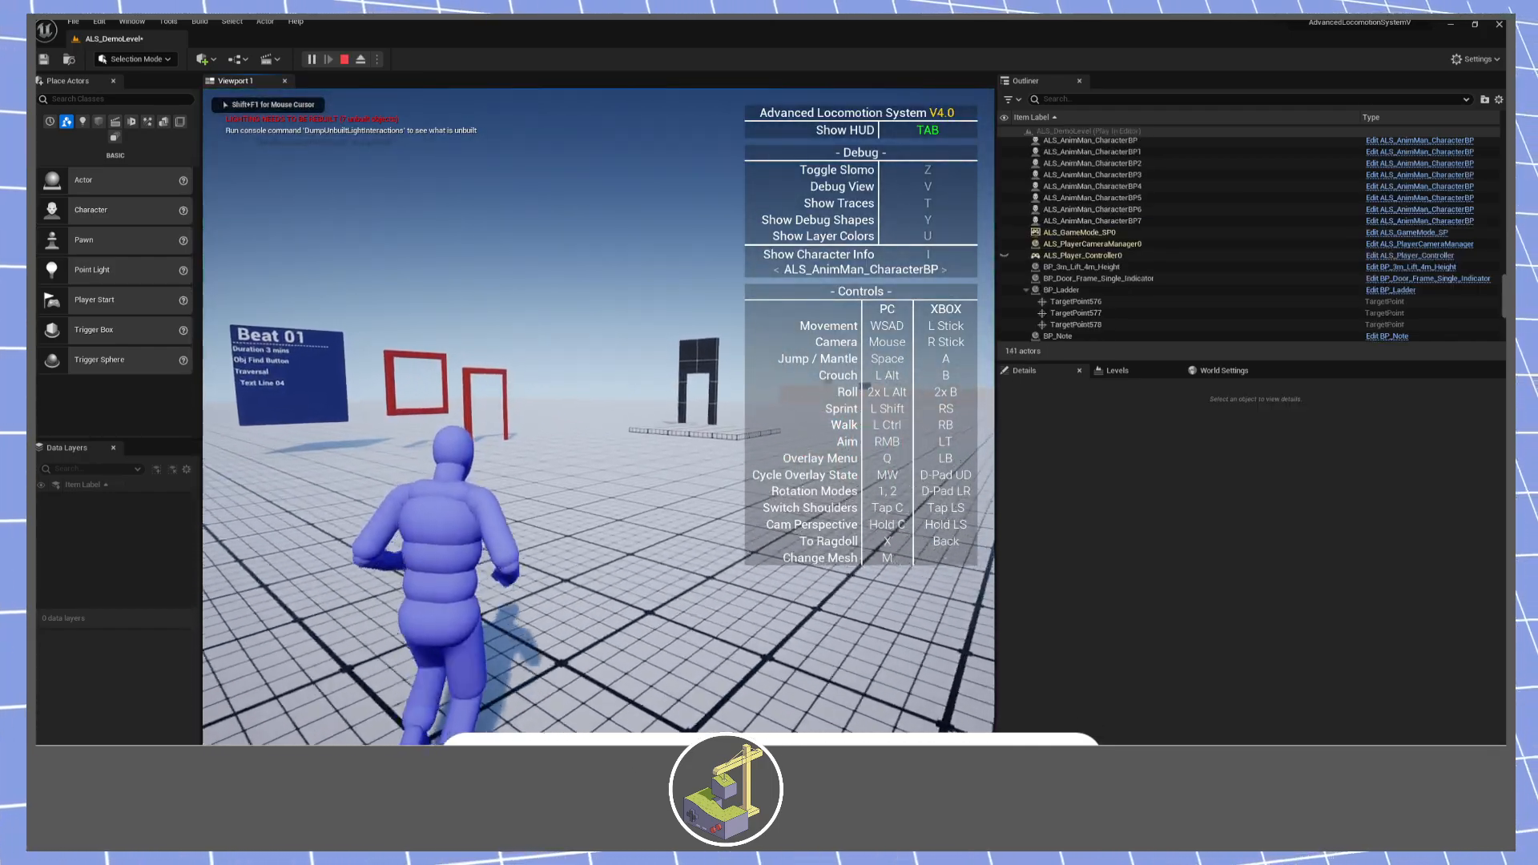
{"action": "key", "text": "w"}
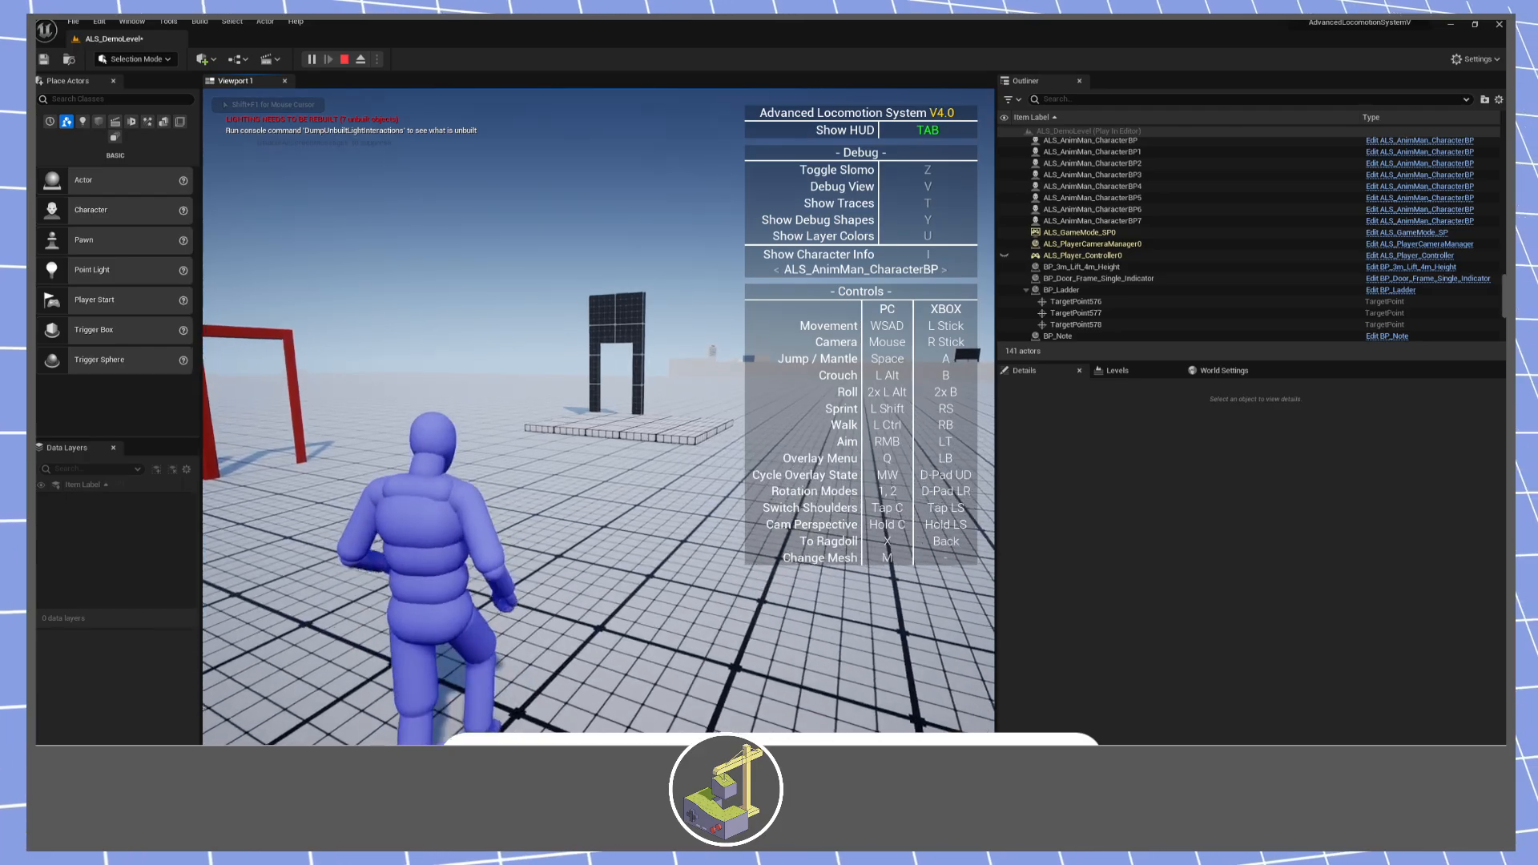
{"action": "key", "text": "w"}
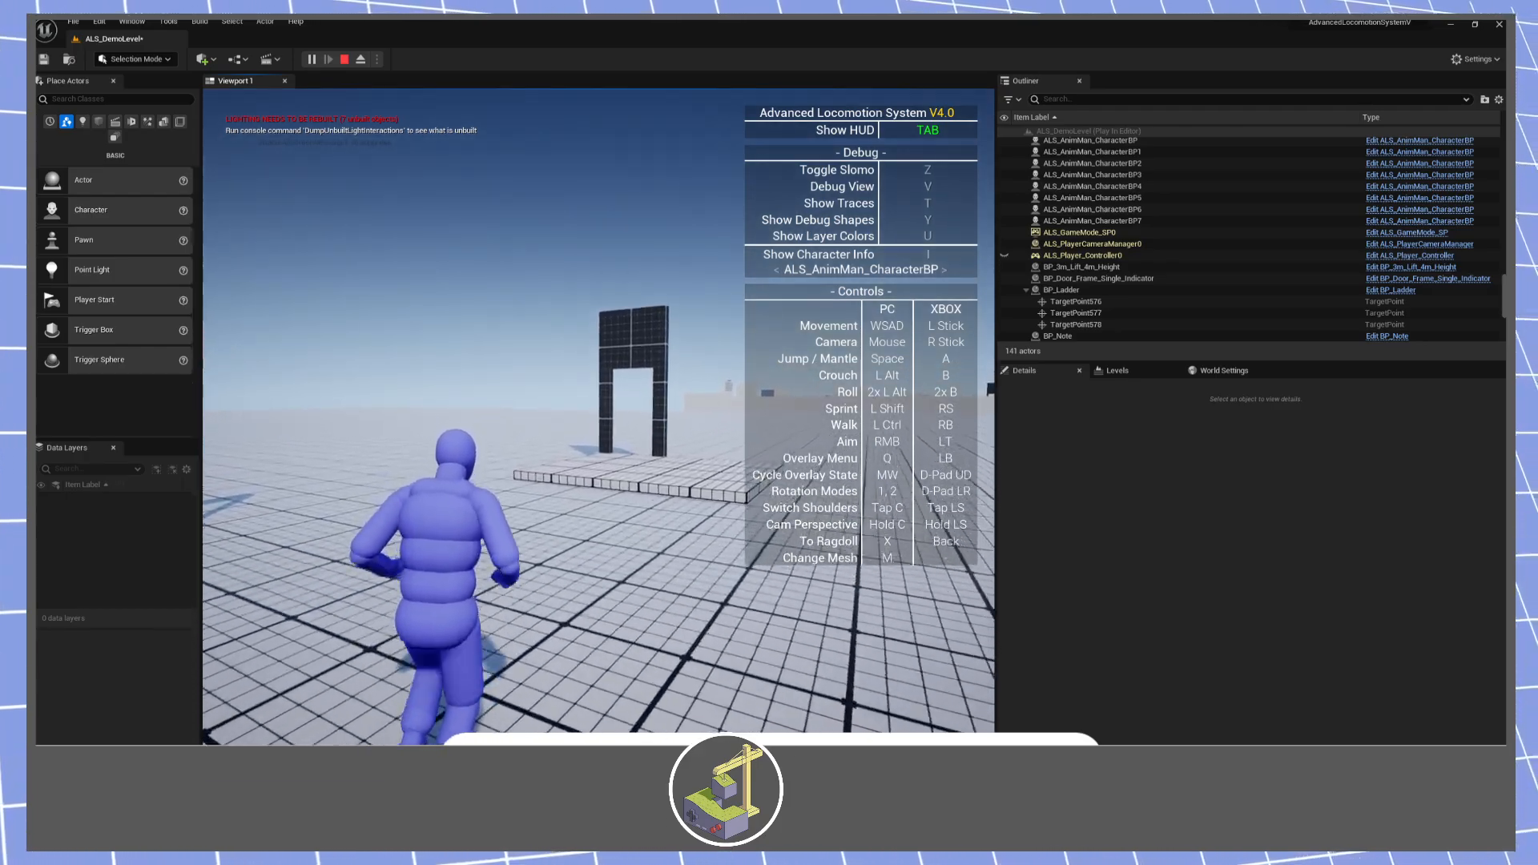
{"action": "key", "text": "w"}
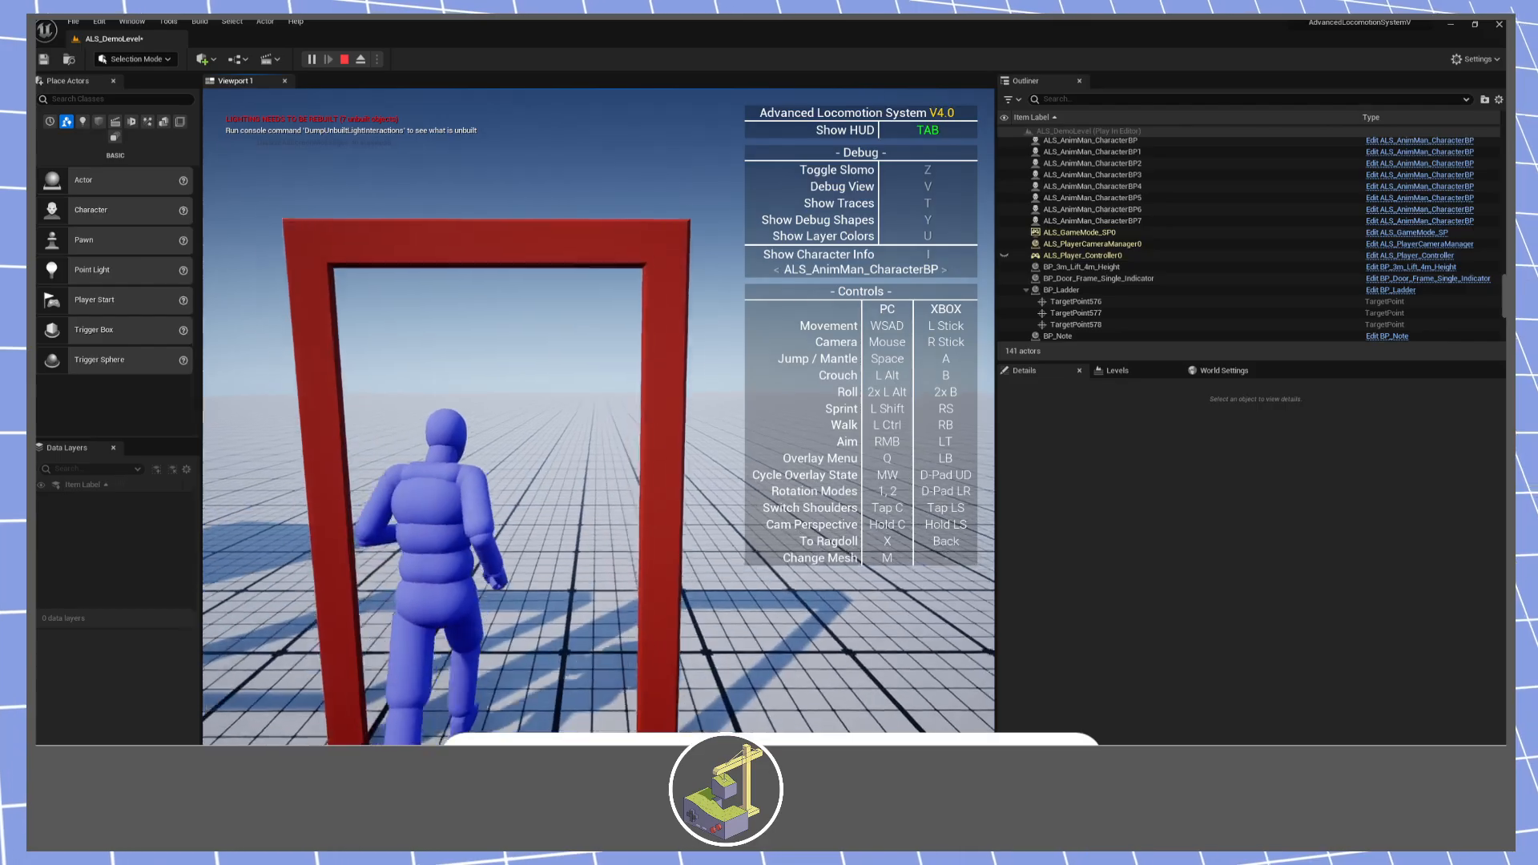
{"action": "key", "text": "w"}
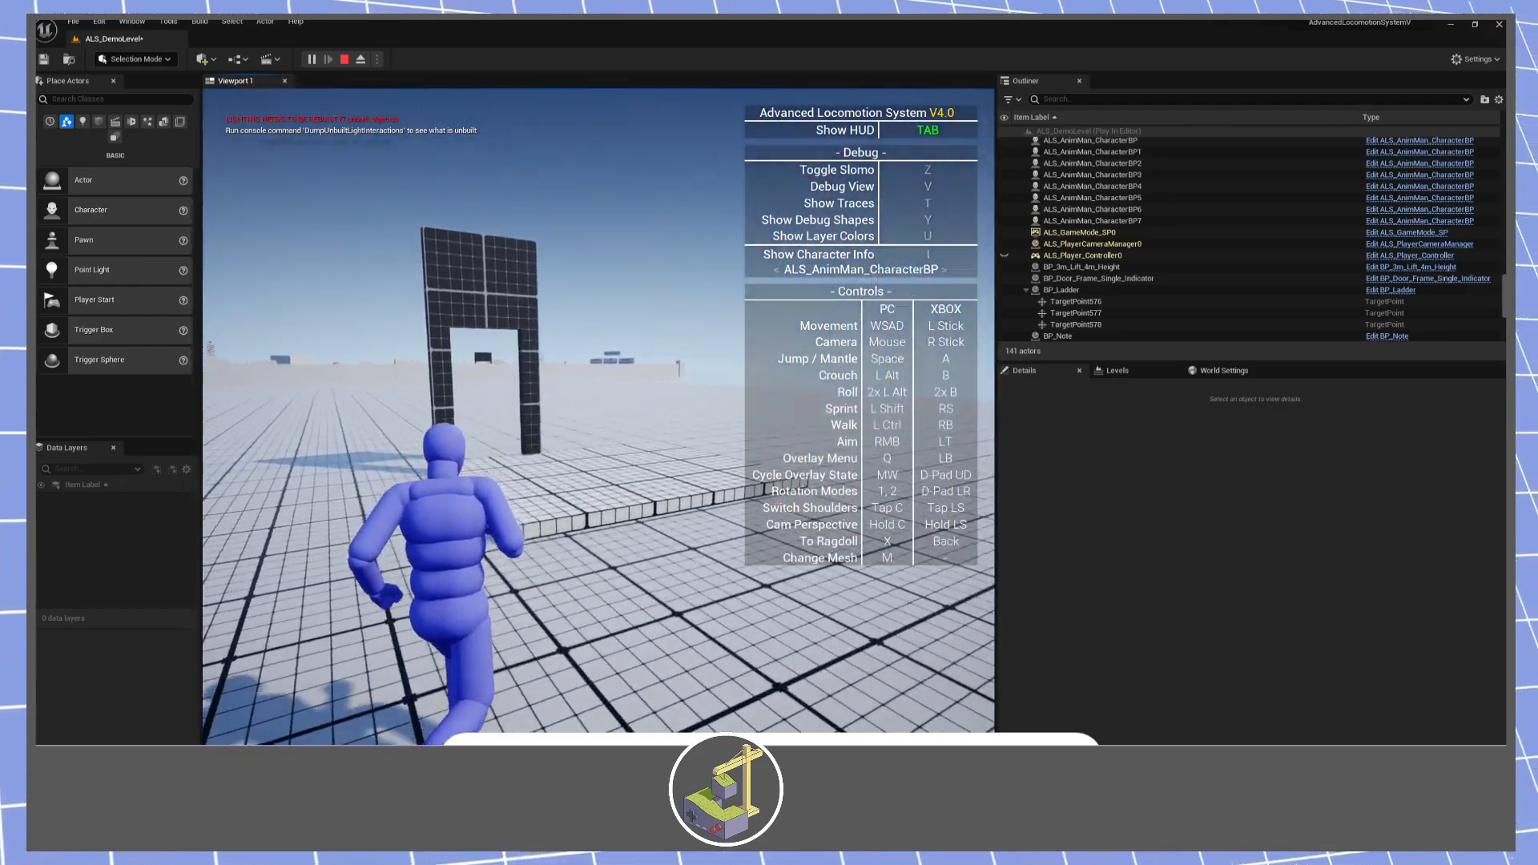
{"action": "key", "text": "w"}
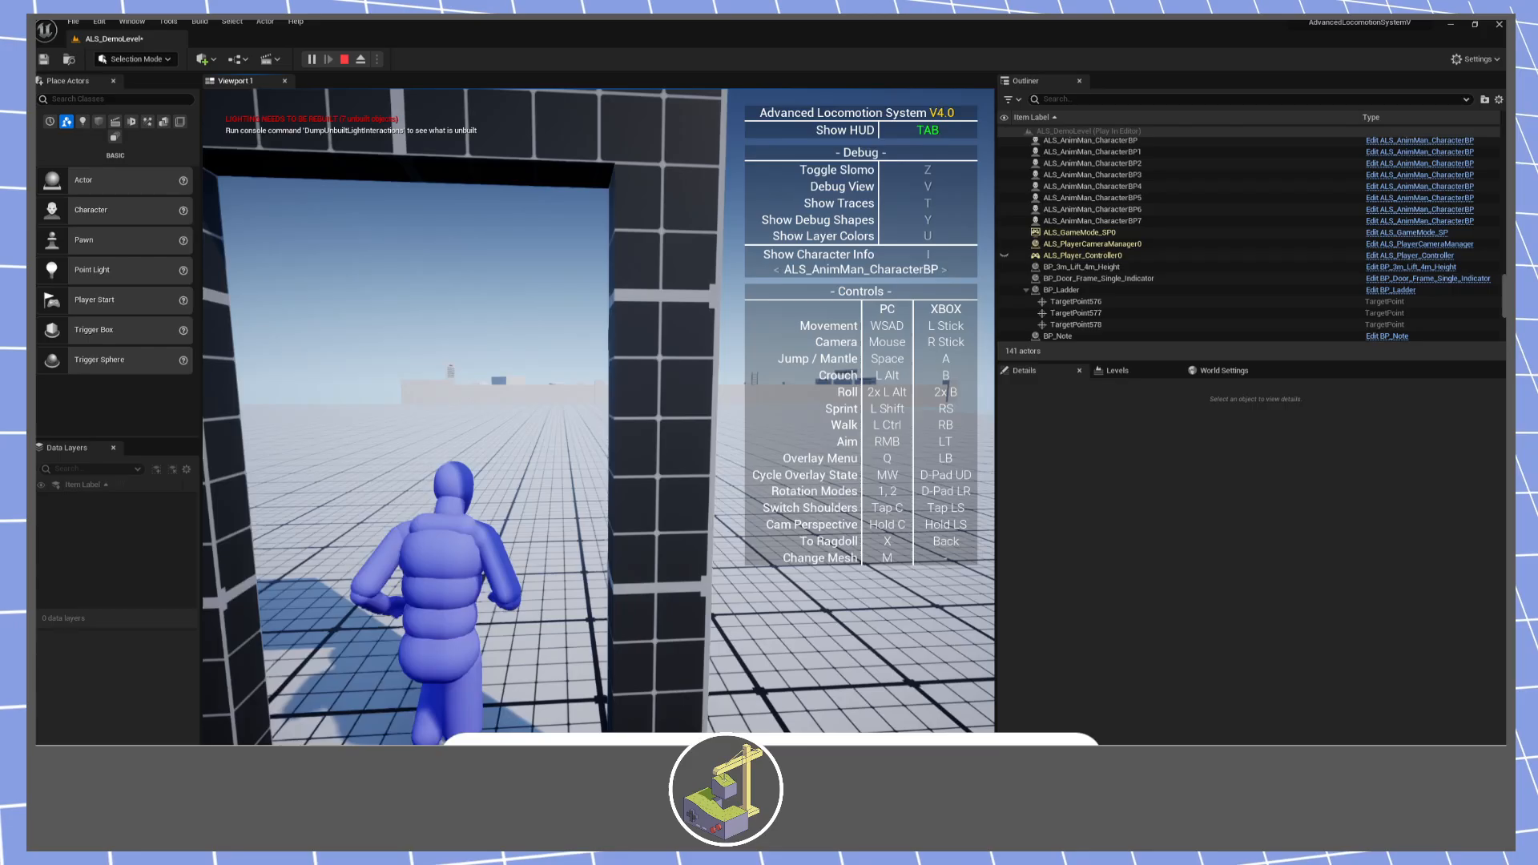
{"action": "key", "text": "w"}
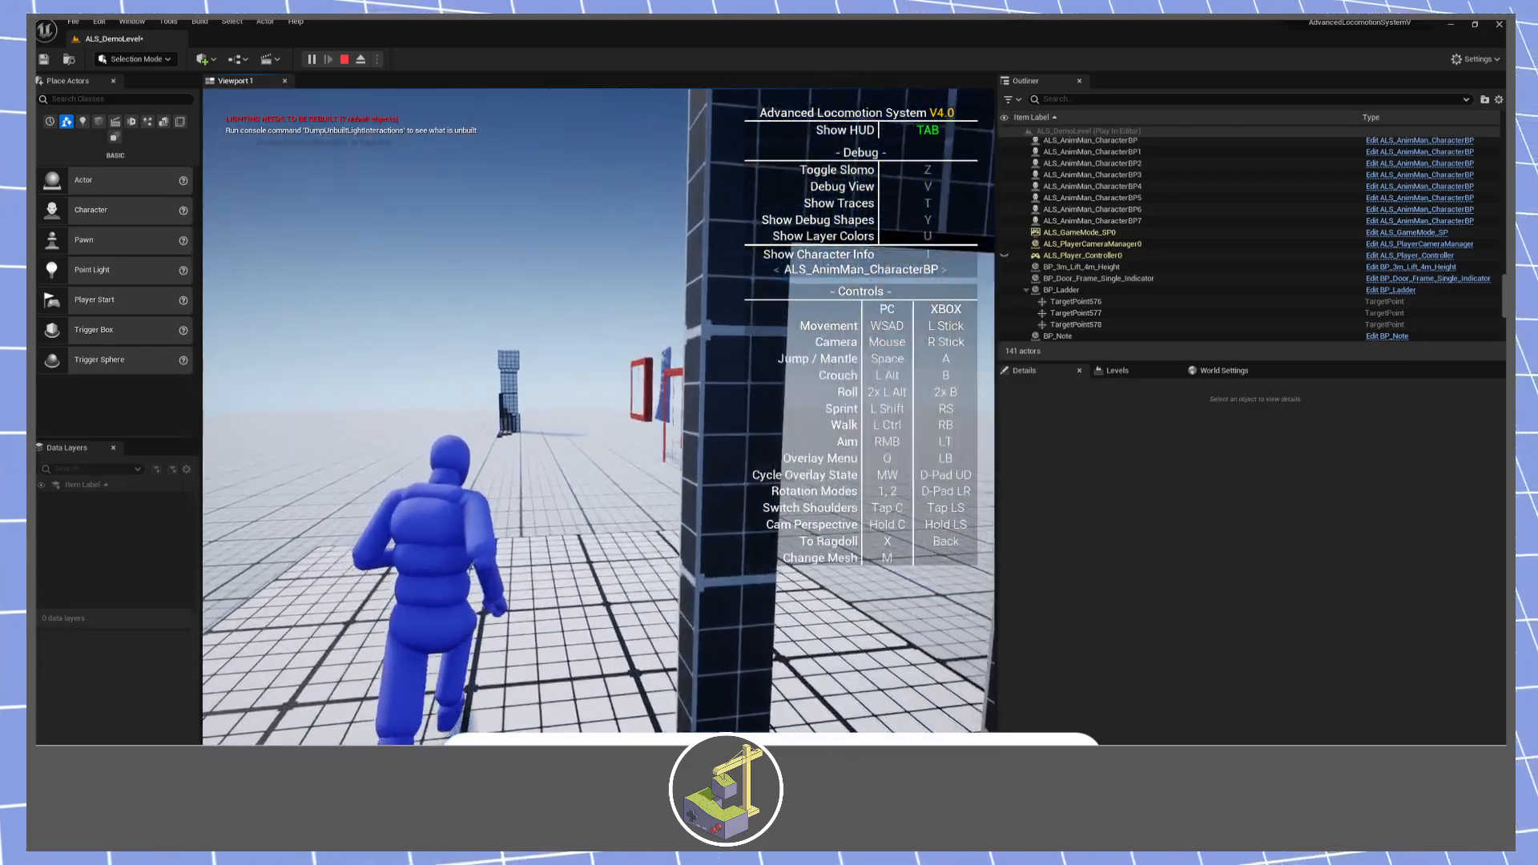
{"action": "key", "text": "w"}
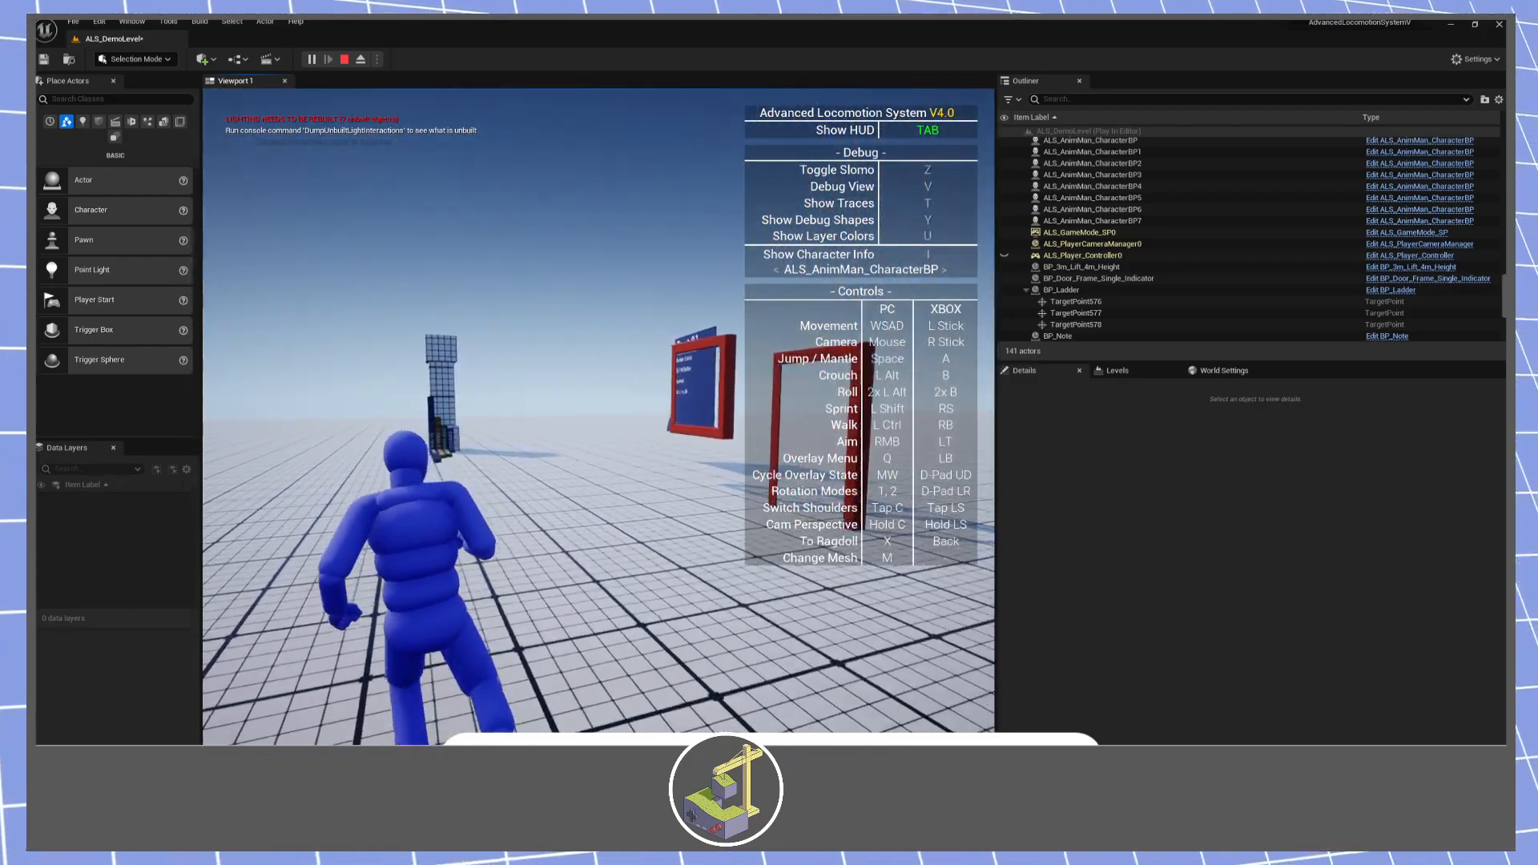
{"action": "key", "text": "w"}
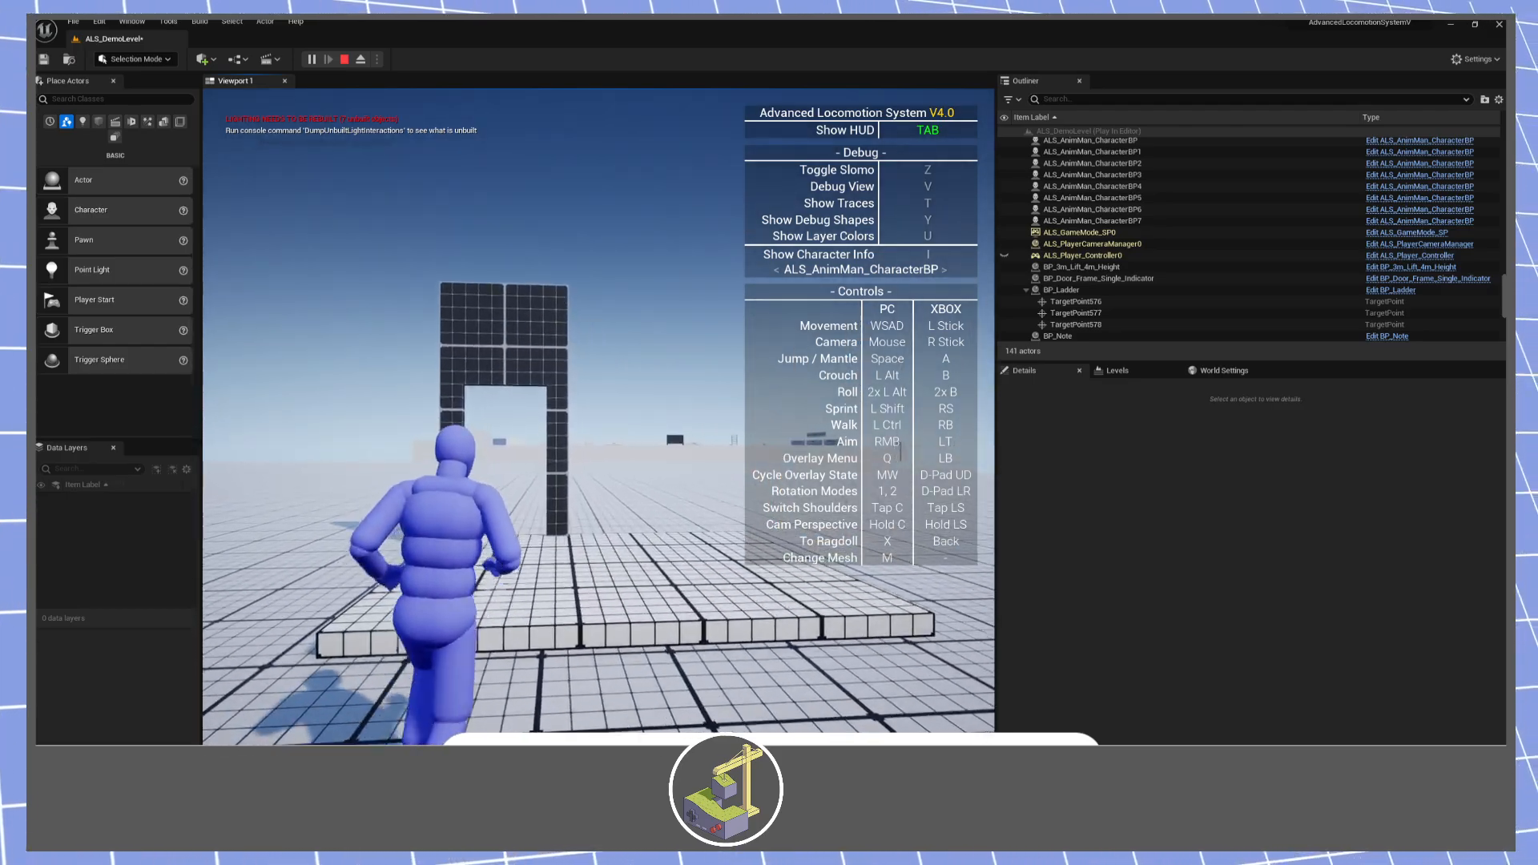
{"action": "key", "text": "w"}
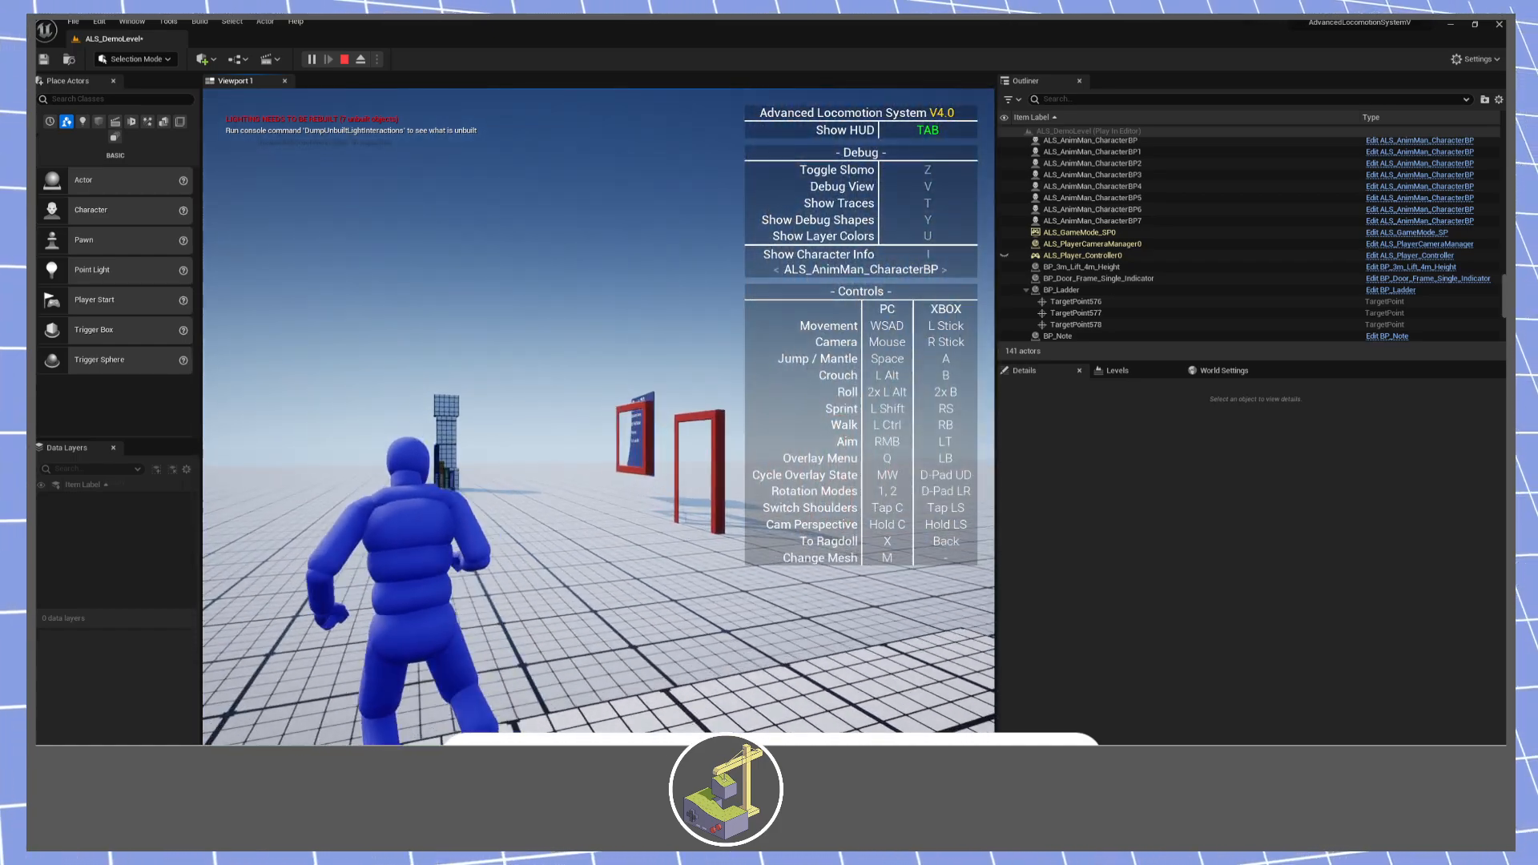
{"action": "key", "text": "Escape"}
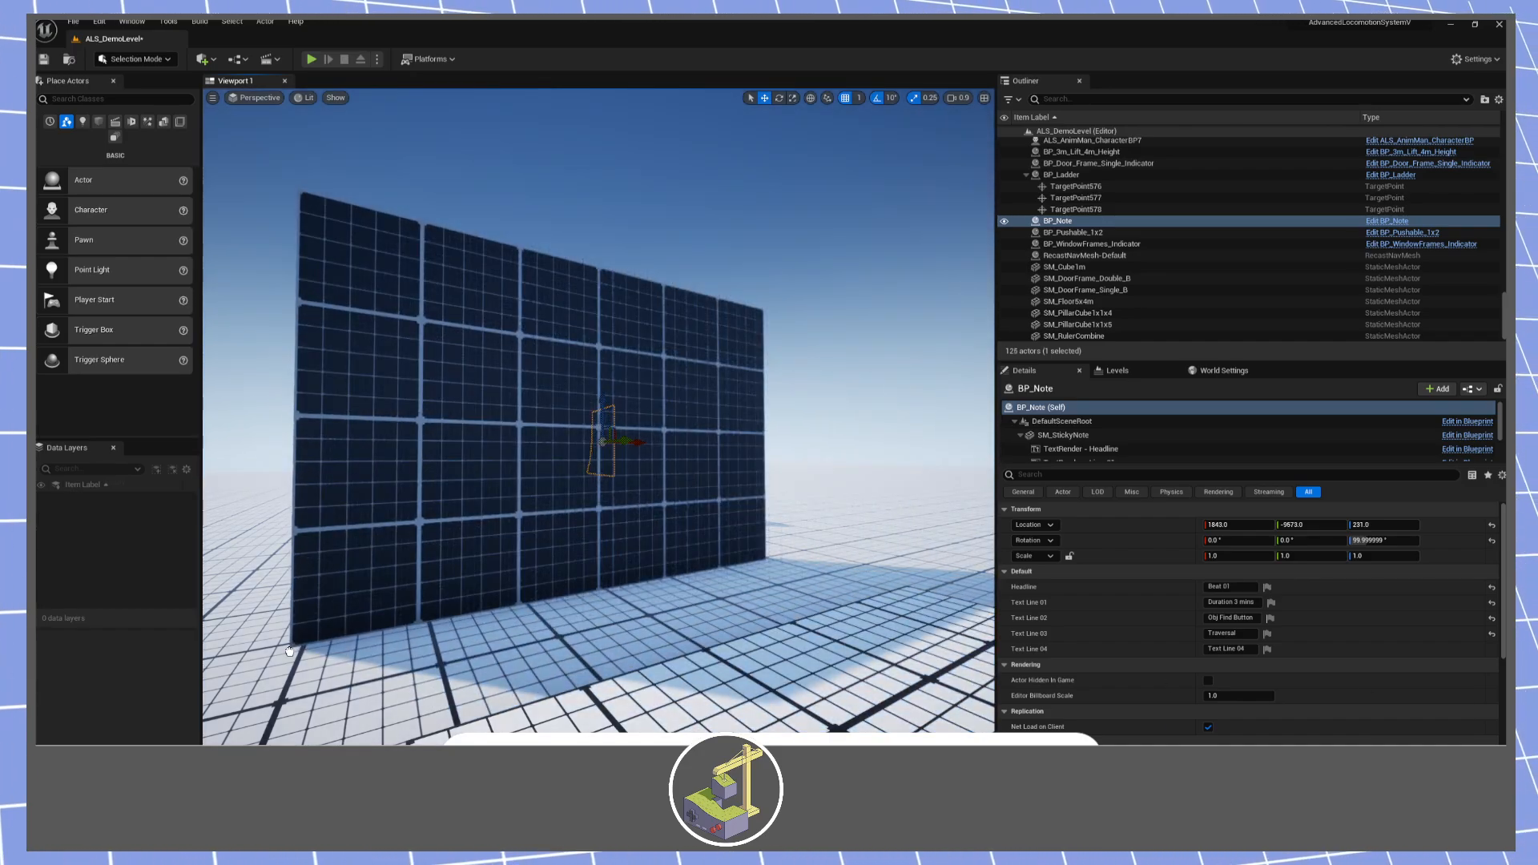
Place SM_Wall6x6m at the end of the 6x4 m wall and run the character along both walls in a playtest.
{"action": "left_click_drag", "start_coordinate": [1218, 612], "coordinate": [774, 560]}
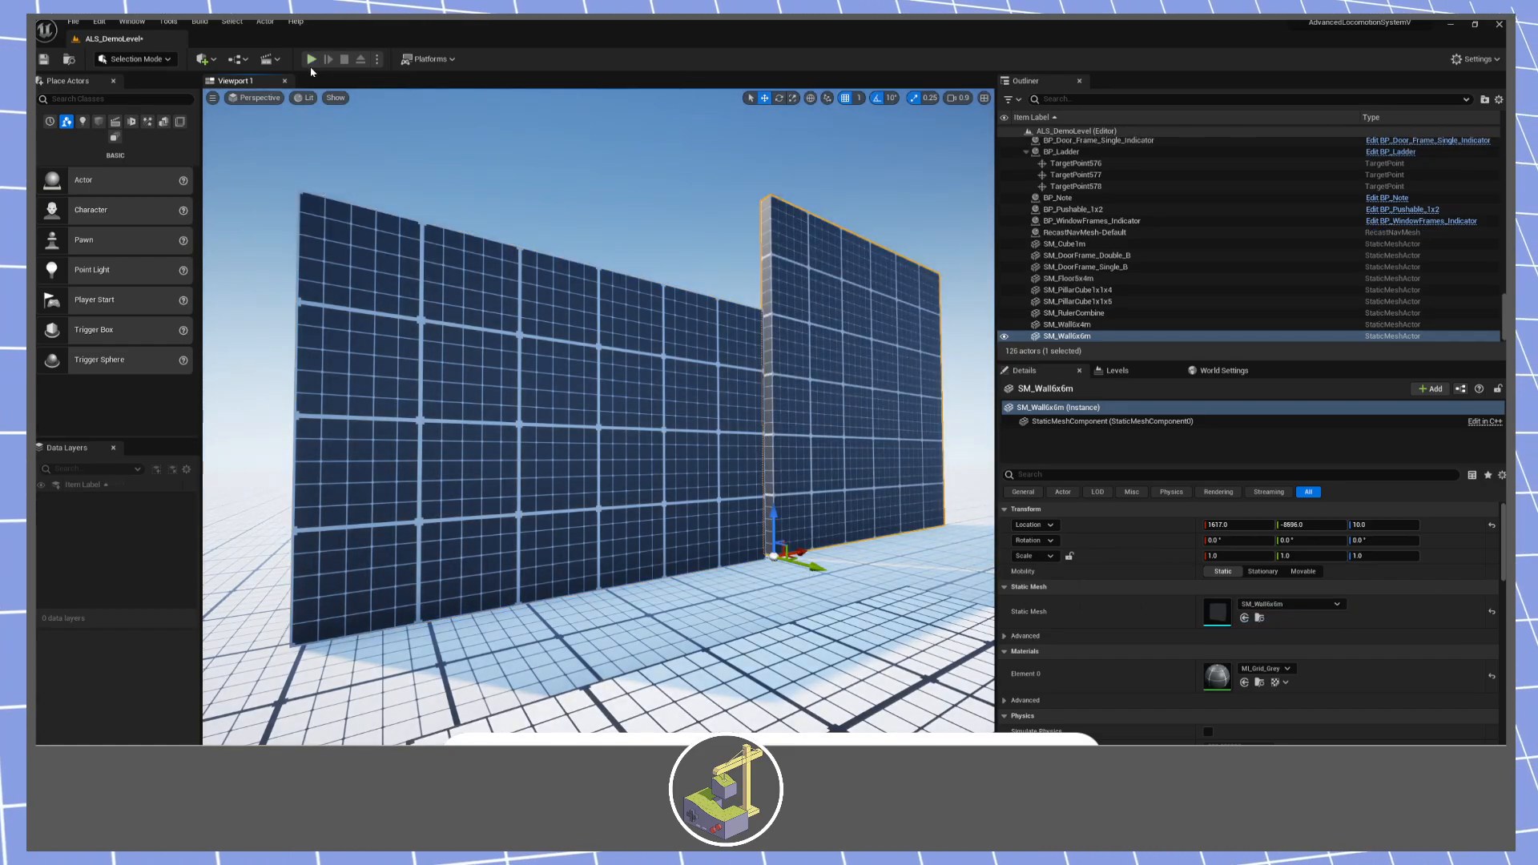
{"action": "left_click", "coordinate": [310, 59]}
{"action": "left_click", "coordinate": [630, 510]}
{"action": "key", "text": "w"}
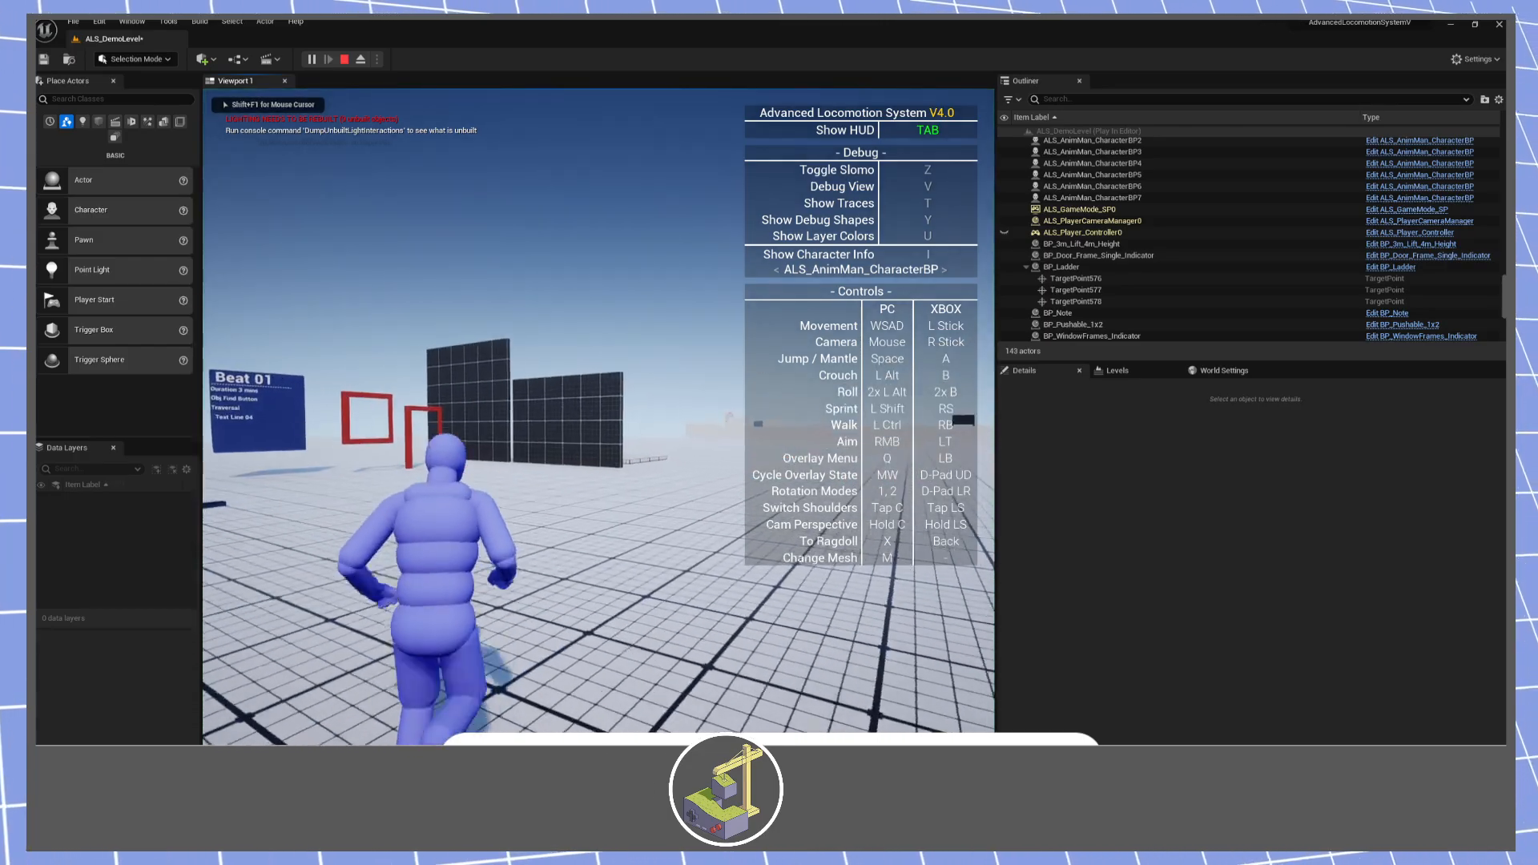
{"action": "key", "text": "w"}
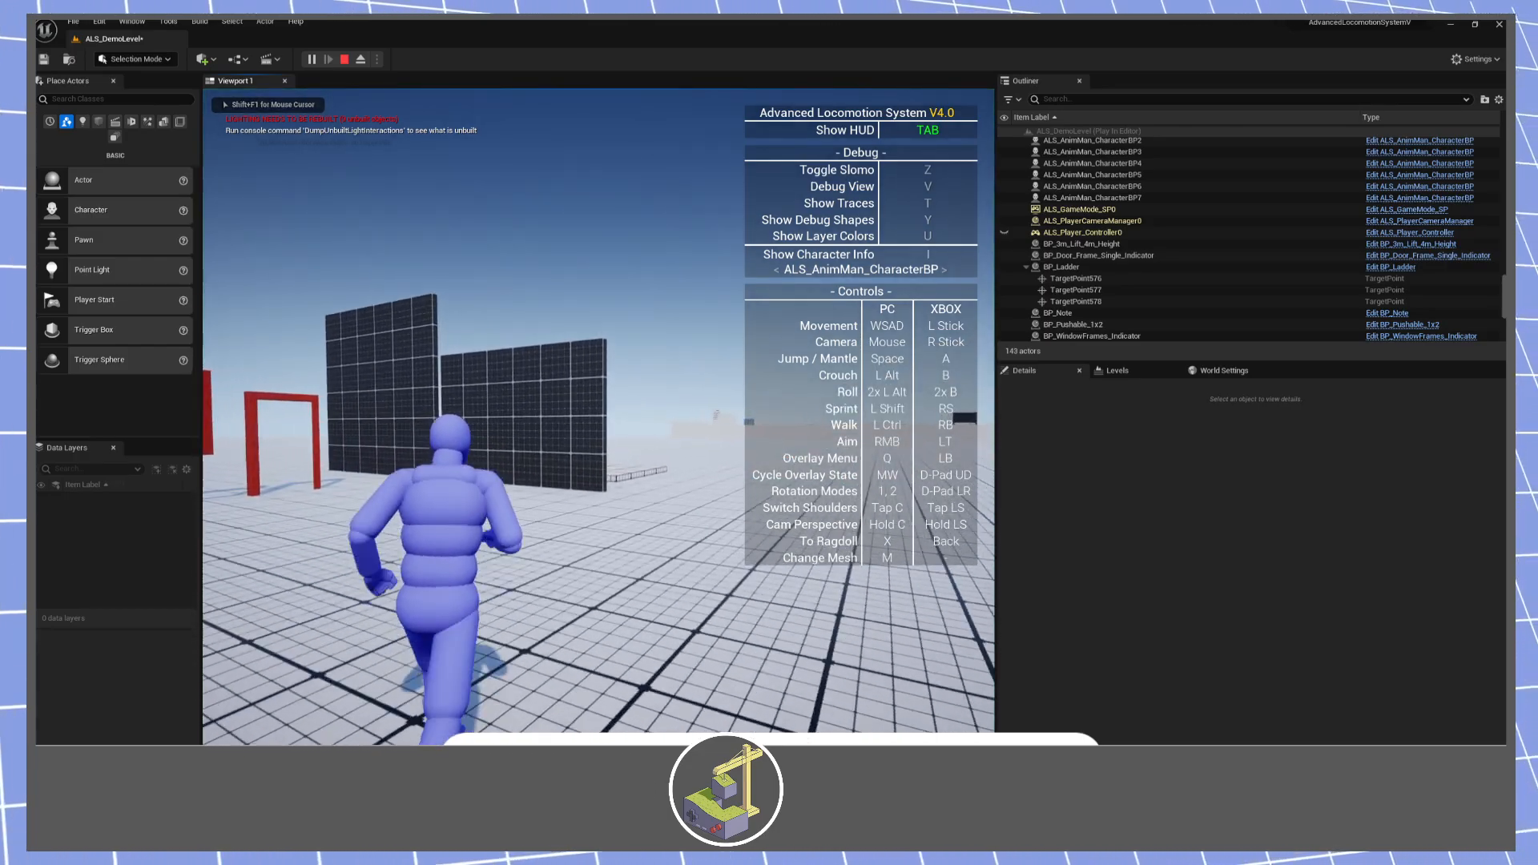
{"action": "key", "text": "w"}
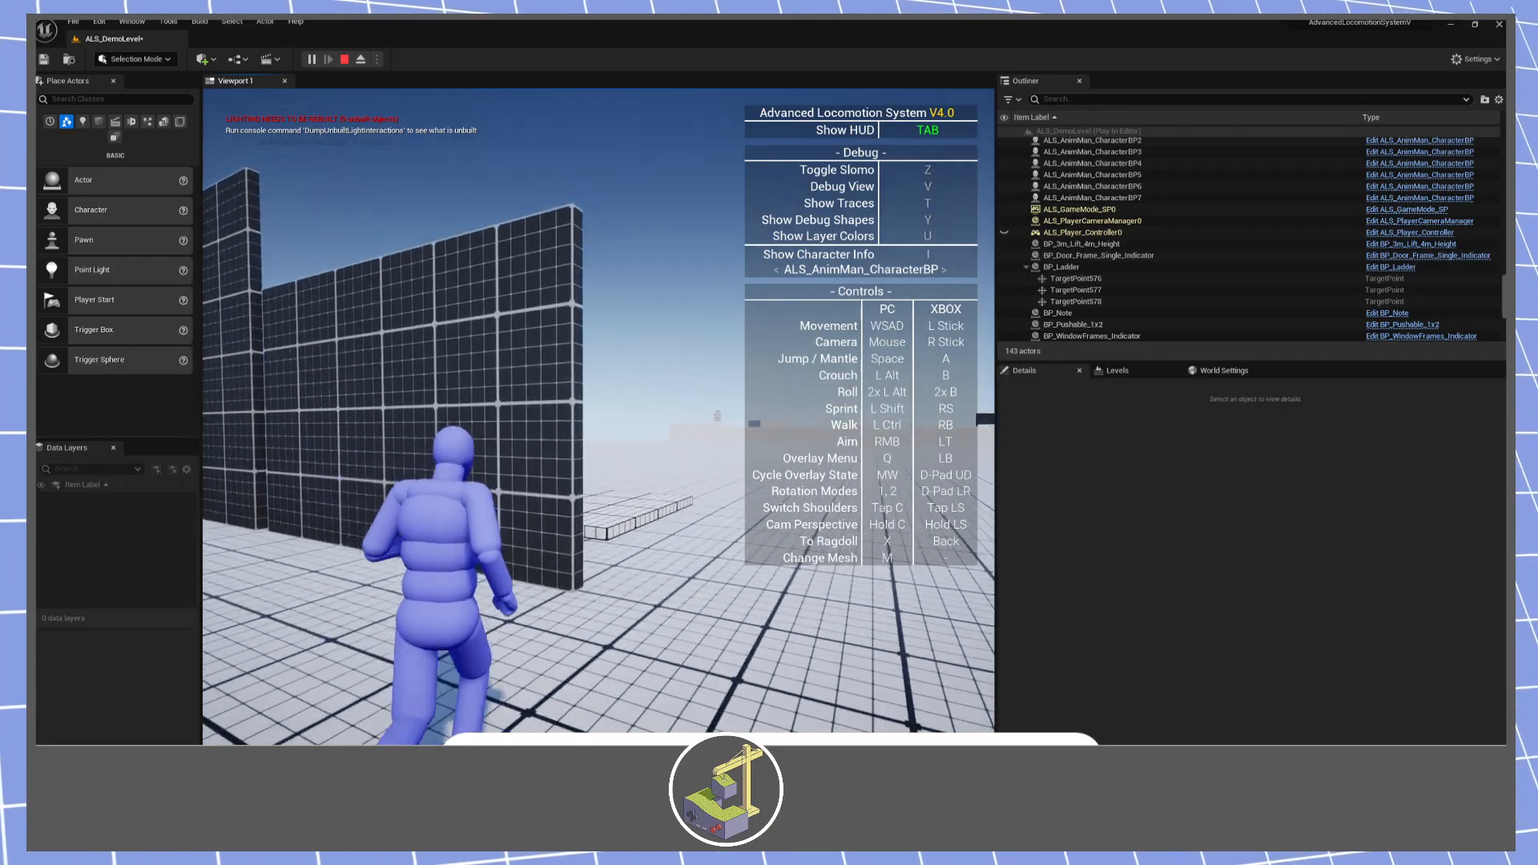
{"action": "key", "text": "w"}
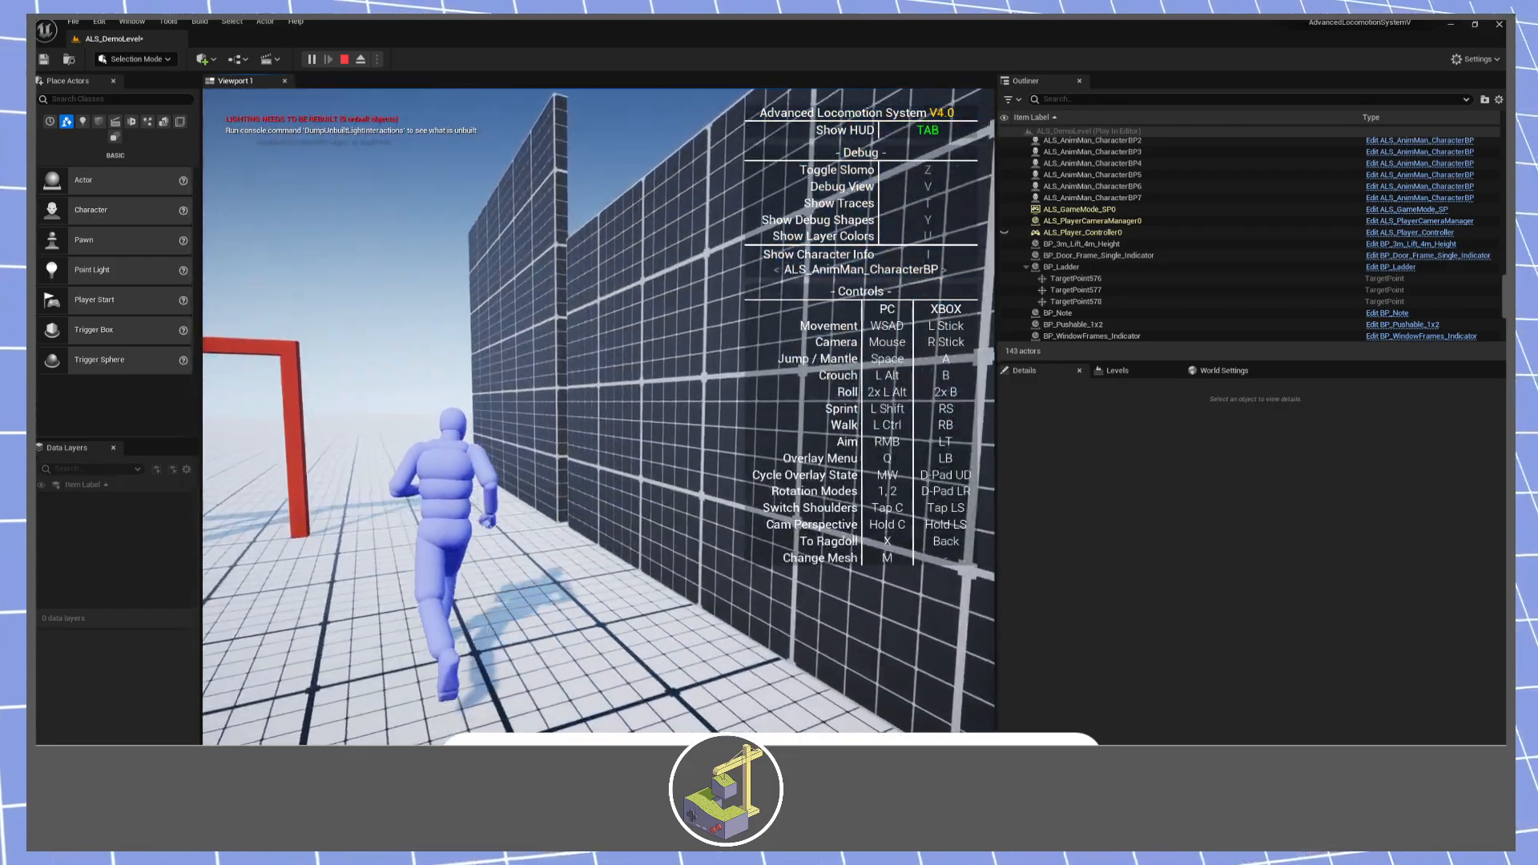
{"action": "key", "text": "w"}
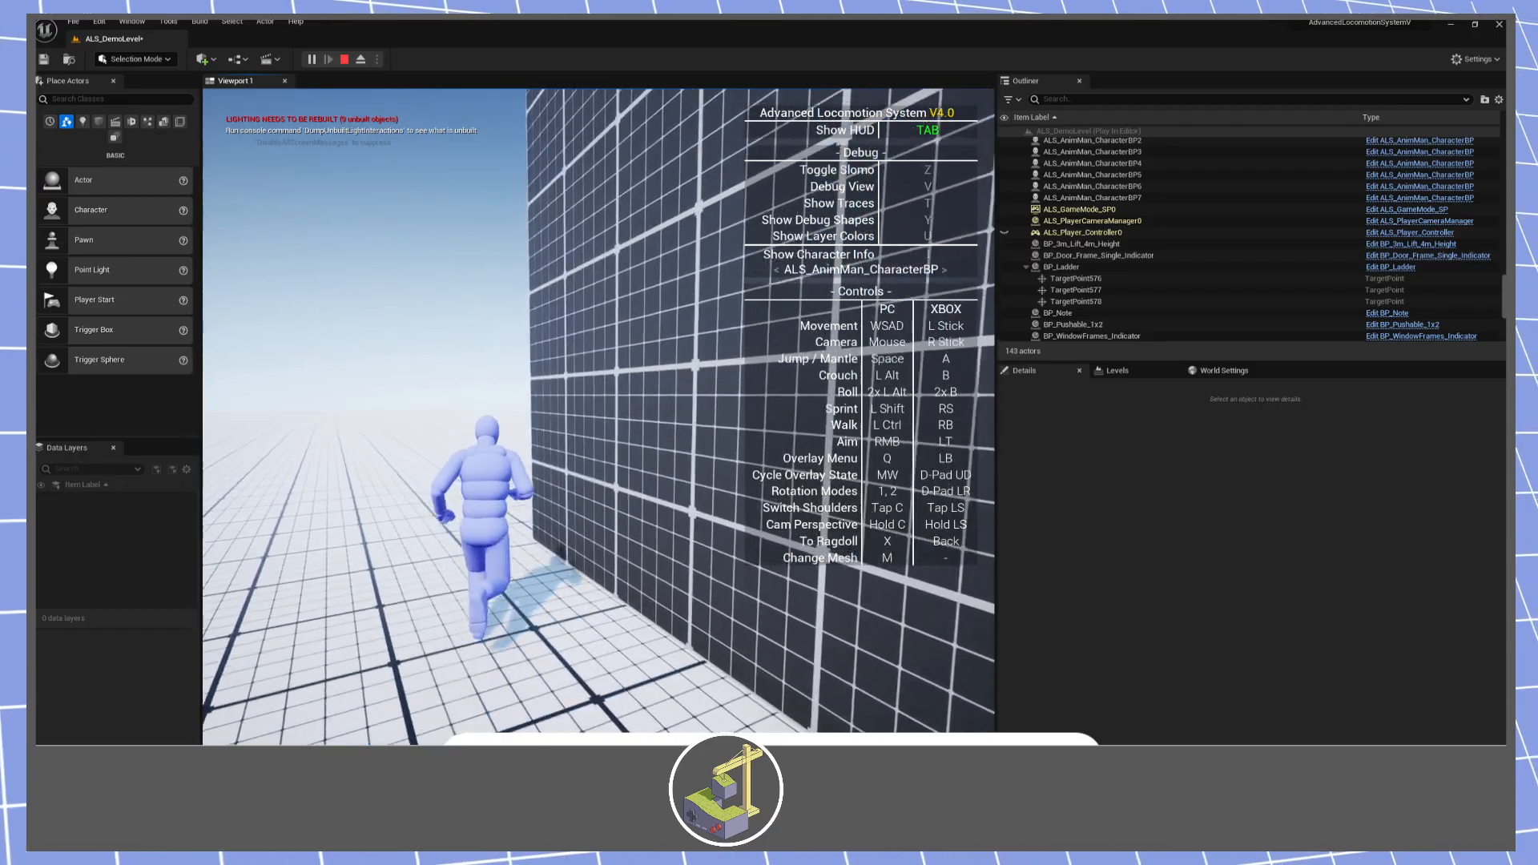
{"action": "key", "text": "w"}
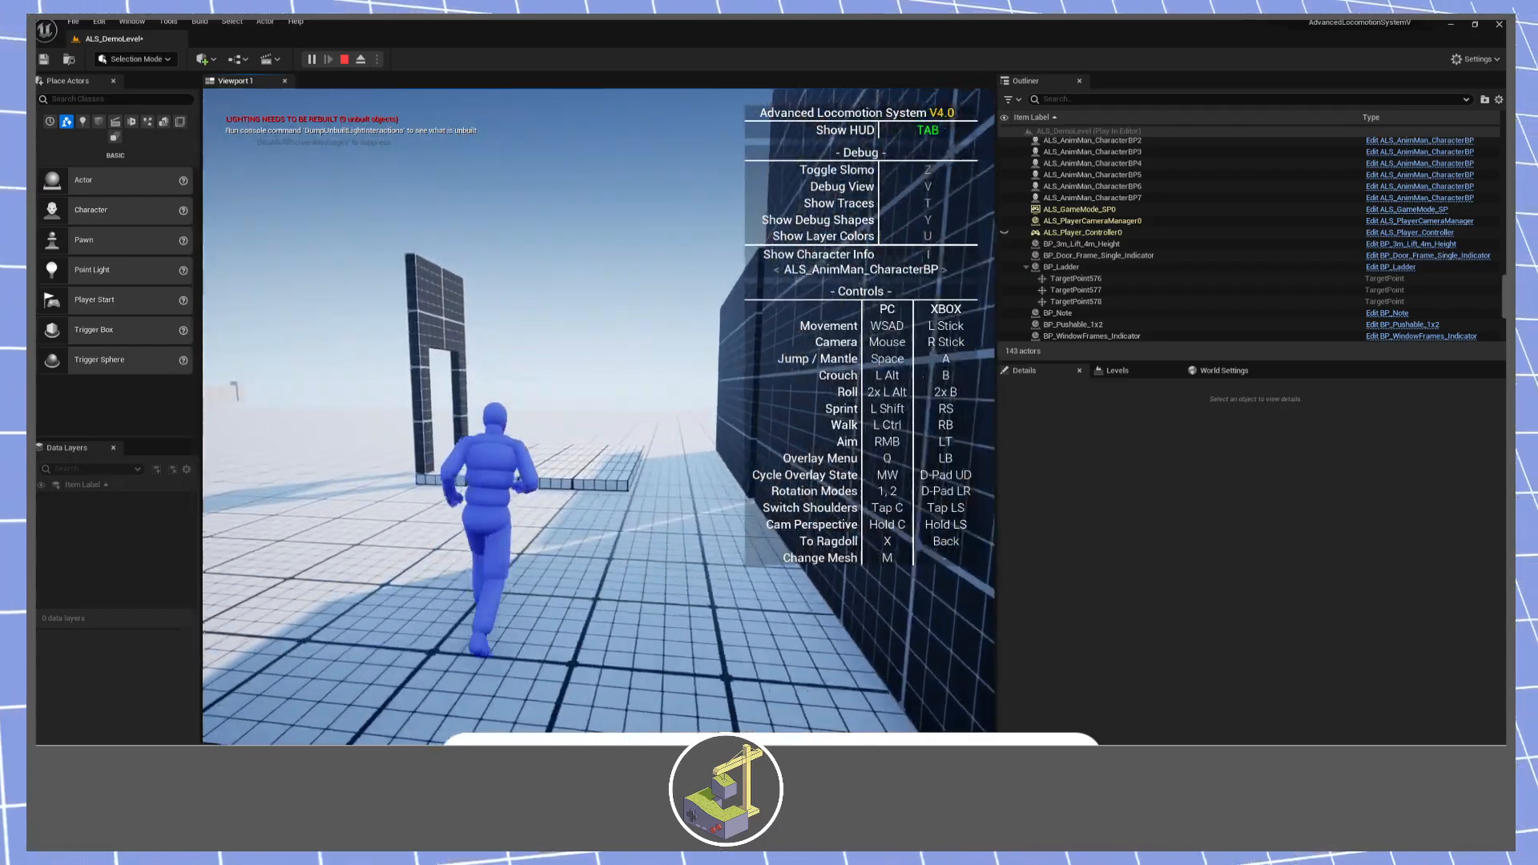
{"action": "key", "text": "w"}
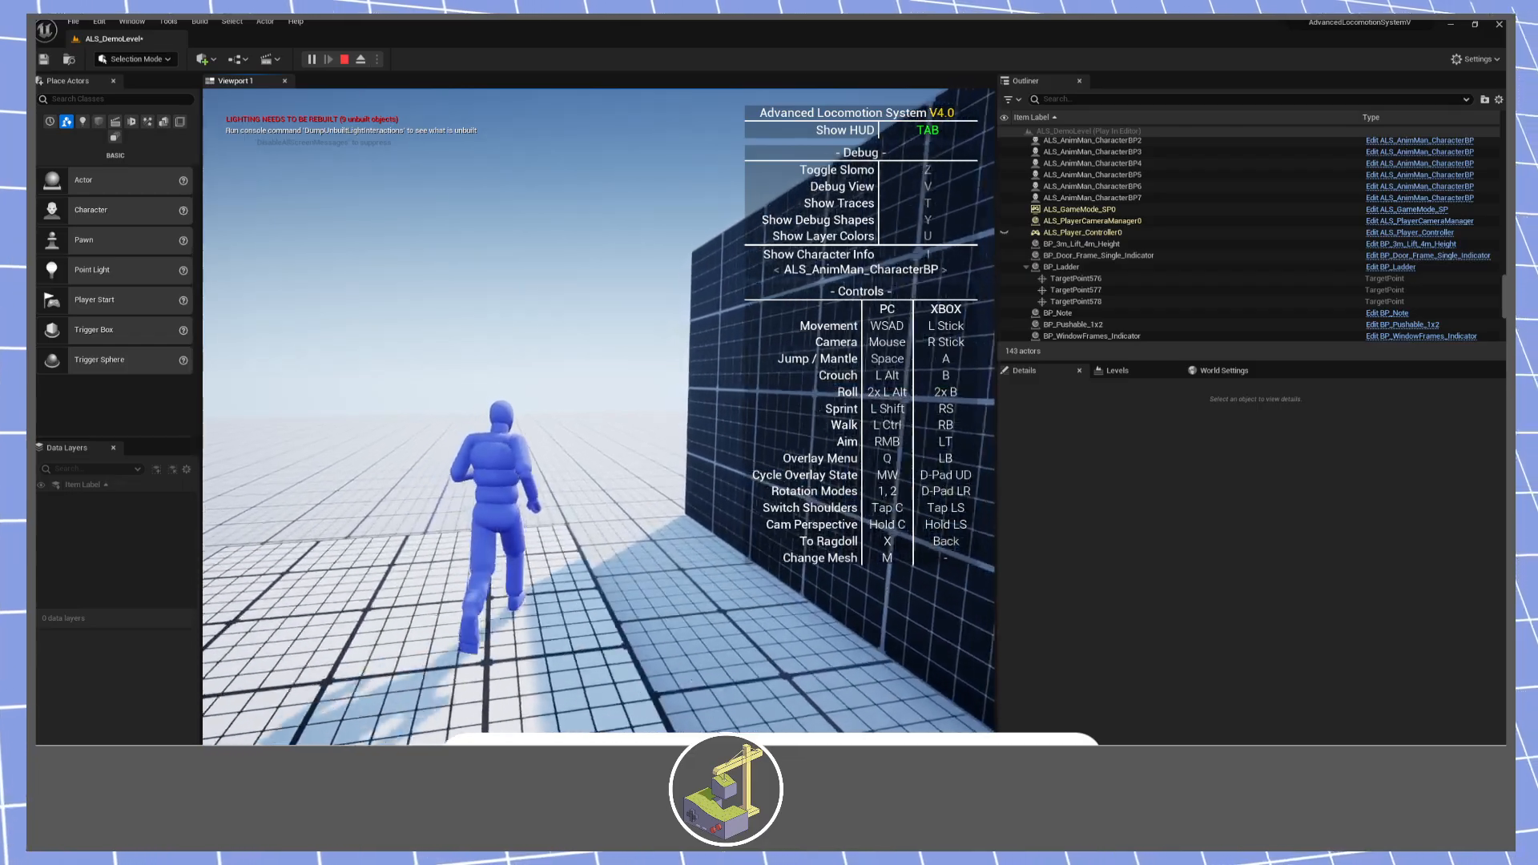
{"action": "key", "text": "w"}
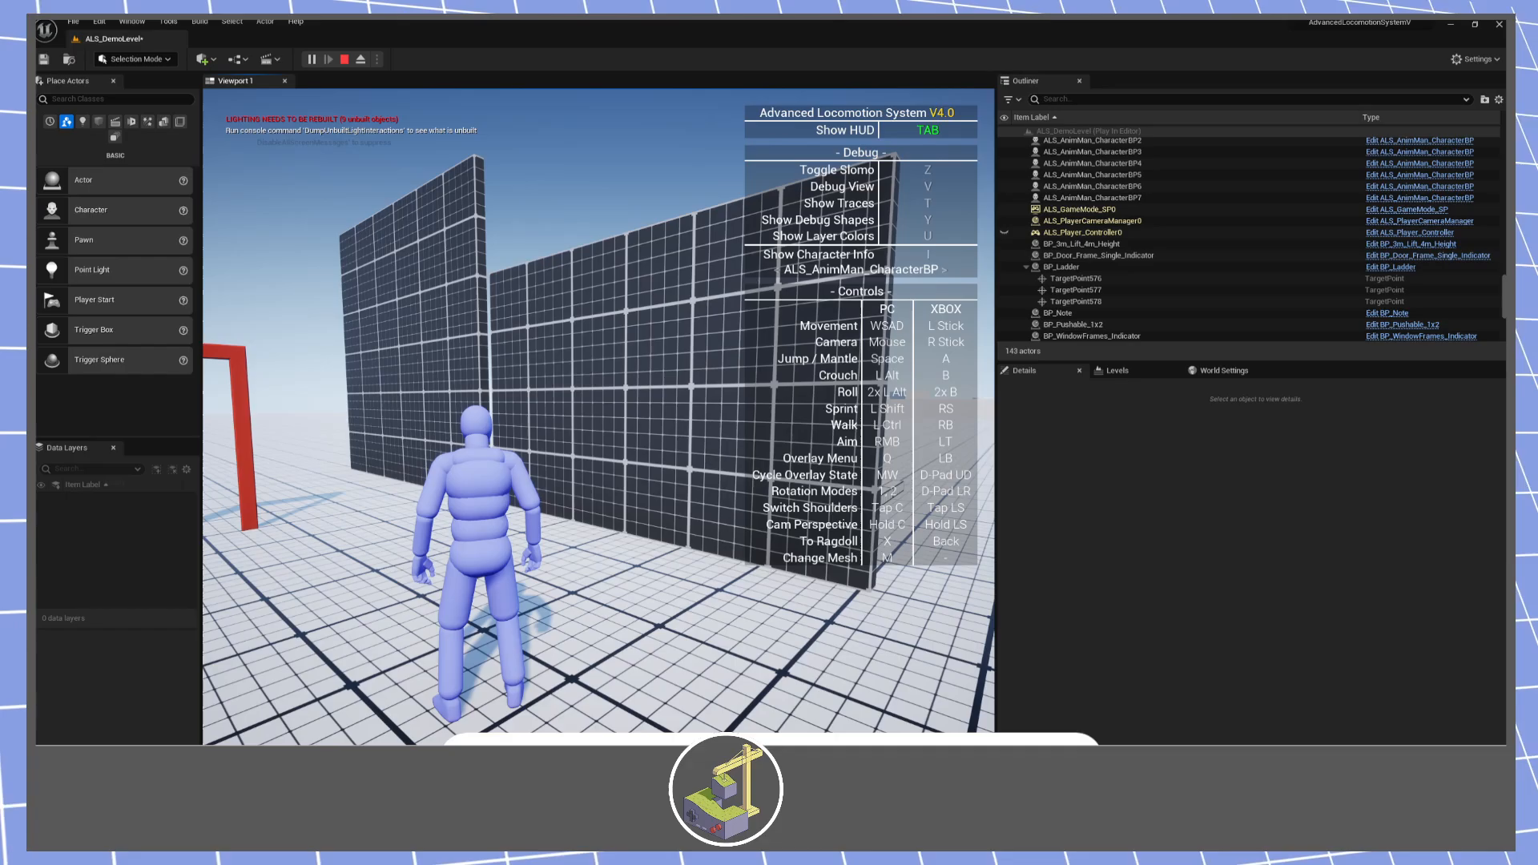
{"action": "key", "text": "Escape"}
Delete both the 6x6 m and the 6x4 m wall meshes from the level.
{"action": "key", "text": "d"}
{"action": "right_click_drag", "start_coordinate": [598, 416], "coordinate": [480, 437]}
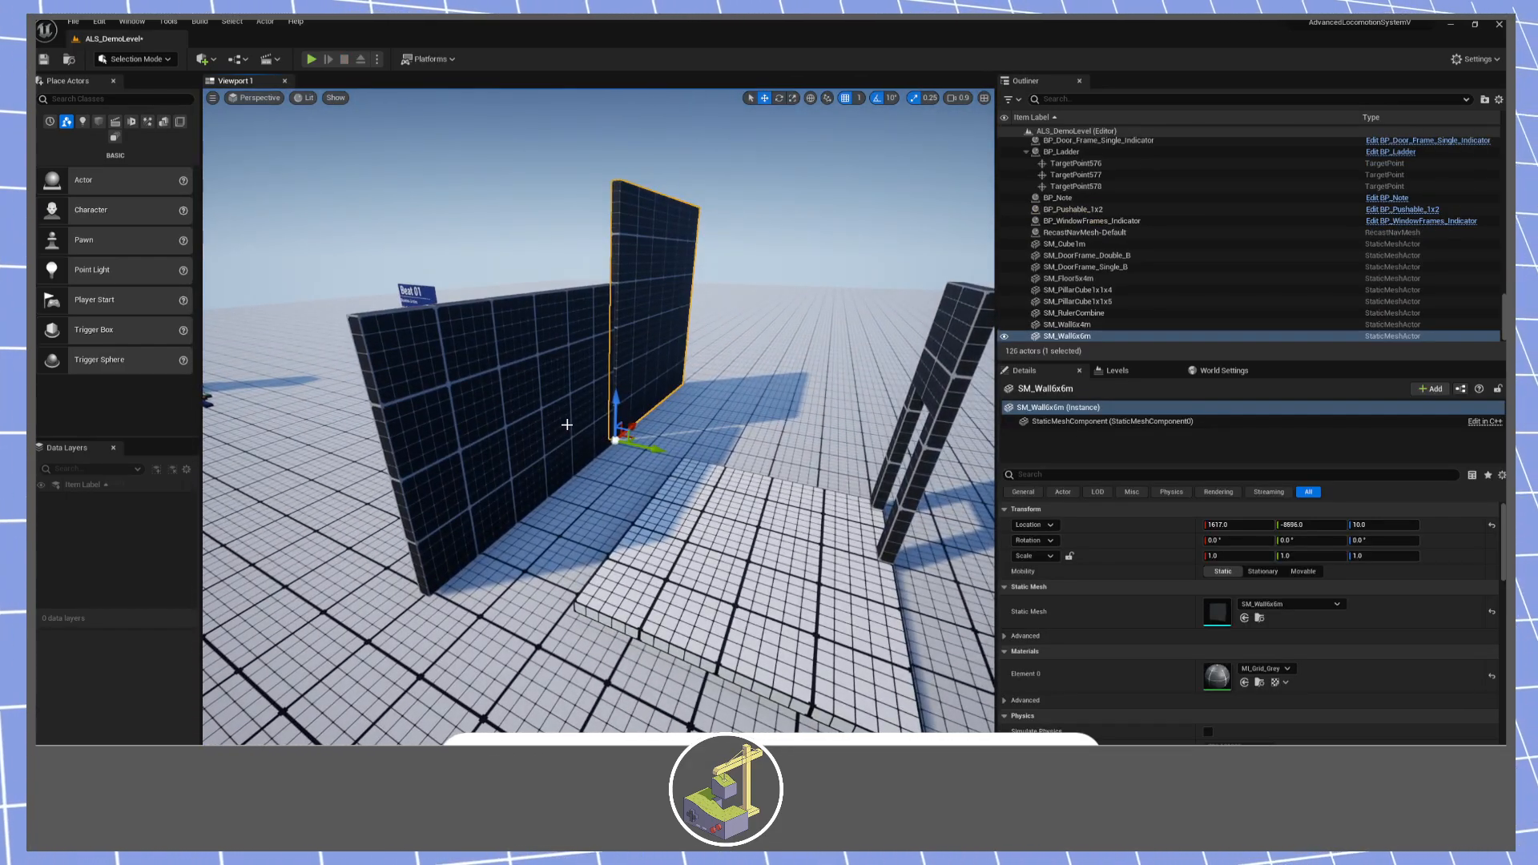
{"action": "left_click", "coordinate": [568, 428], "text": "ctrl"}
{"action": "key", "text": "Delete"}
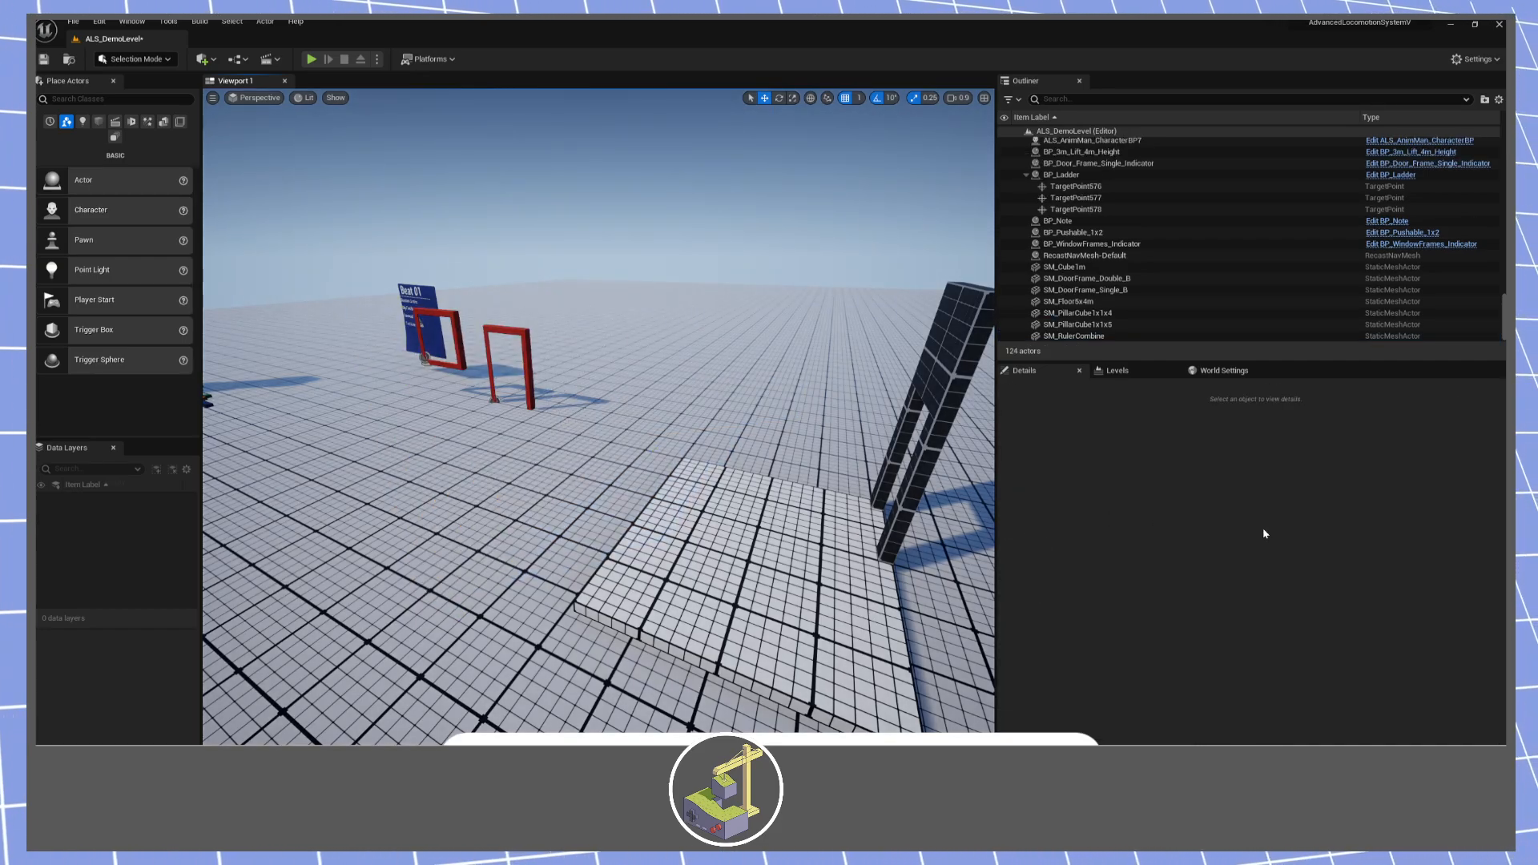
Place a BP_PickUp_Coin on the floor between the ruler pillar and the Beat 01 note.
{"action": "right_click_drag", "start_coordinate": [857, 467], "coordinate": [749, 457]}
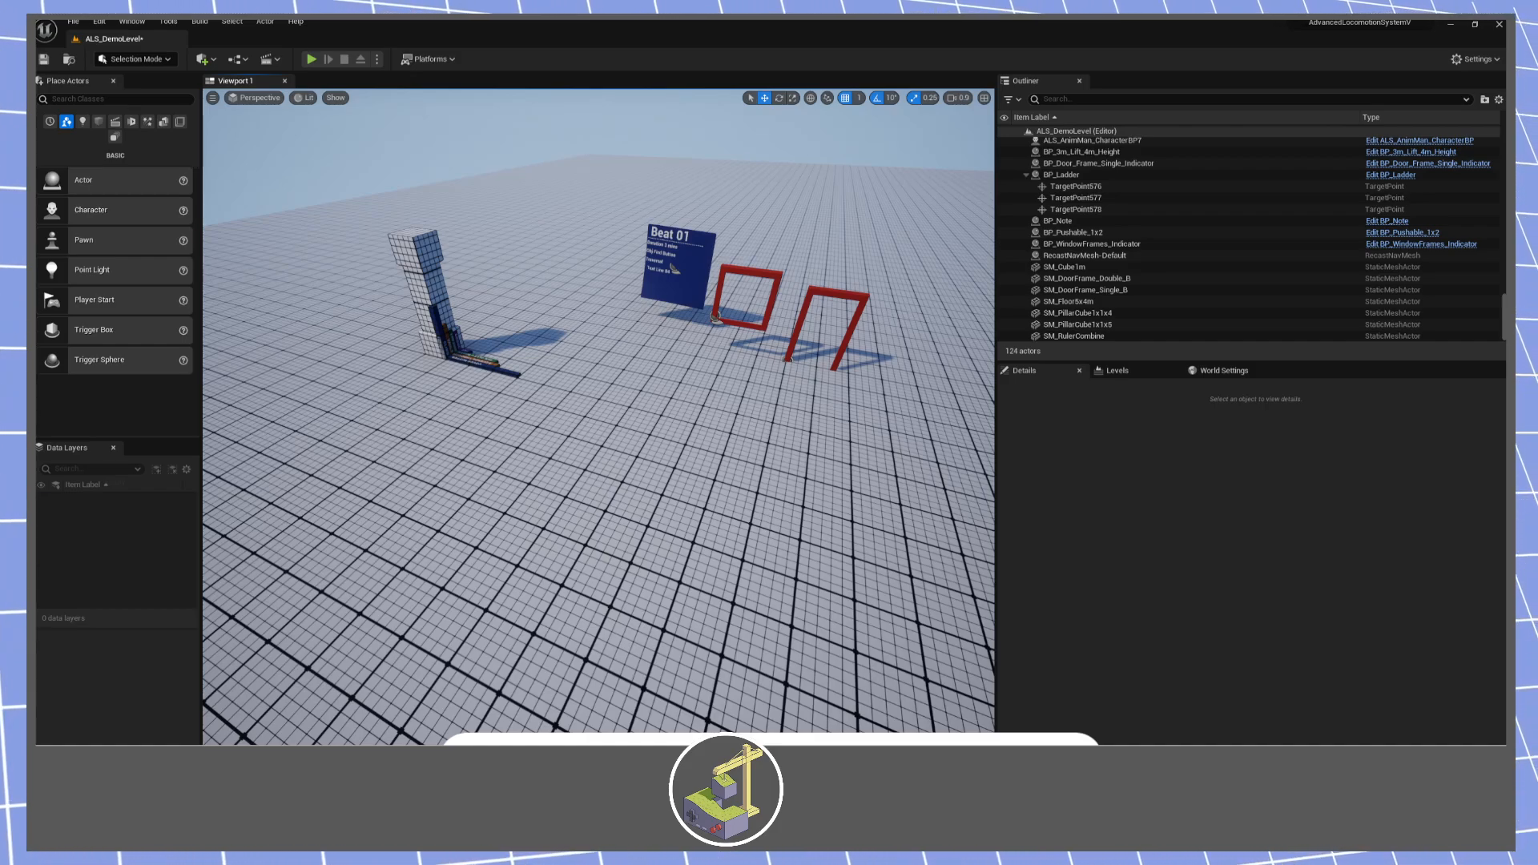
{"action": "key", "text": "w"}
{"action": "right_click_drag", "start_coordinate": [862, 524], "coordinate": [869, 493]}
{"action": "scroll", "coordinate": [862, 525], "scroll_direction": "down", "scroll_amount": 2}
{"action": "key", "text": "s"}
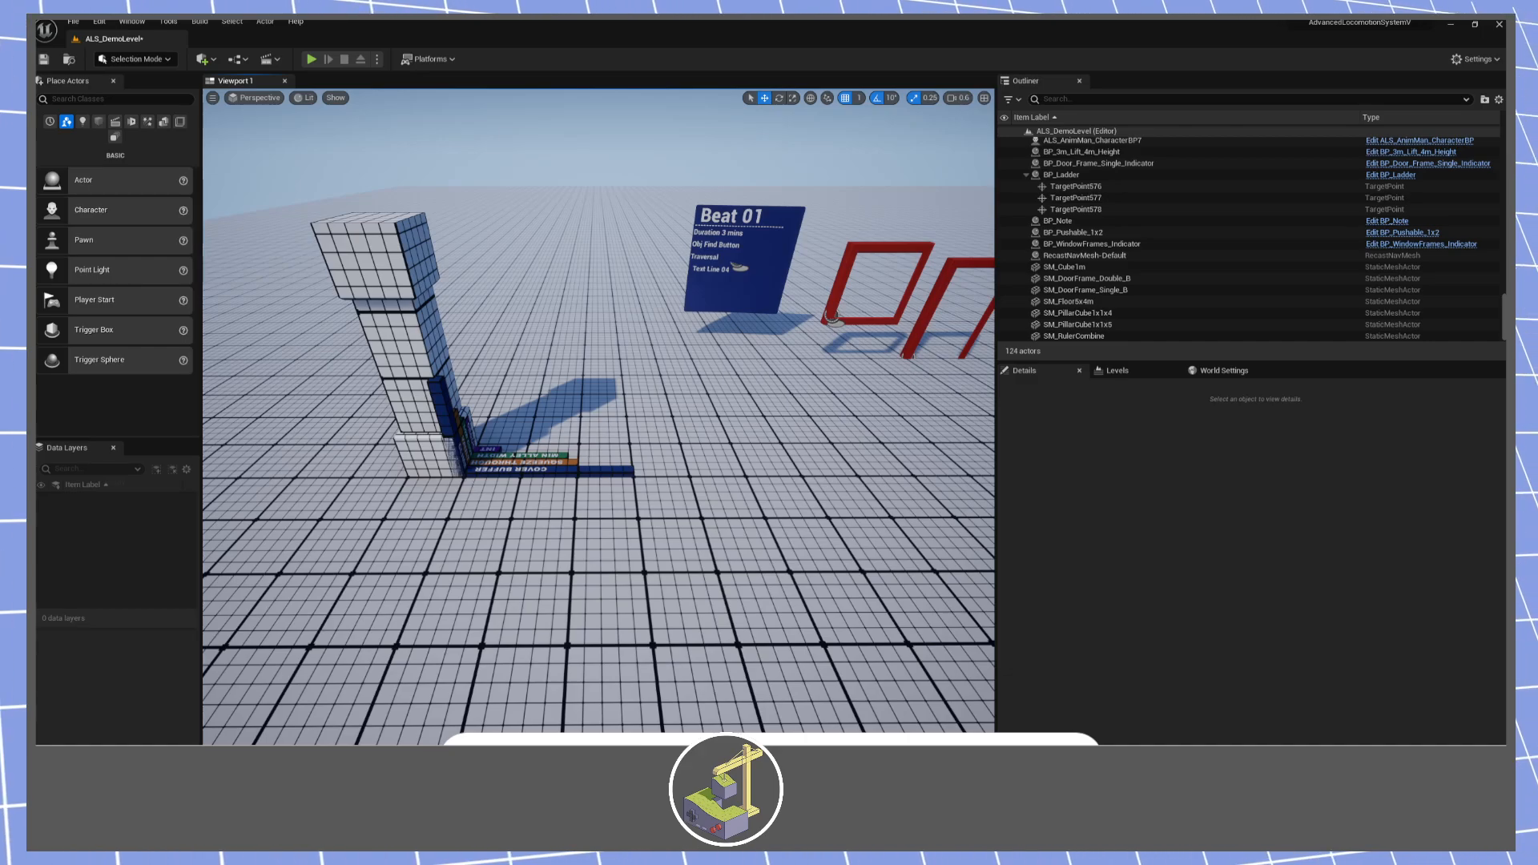
{"action": "left_click_drag", "start_coordinate": [1006, 445], "coordinate": [677, 368]}
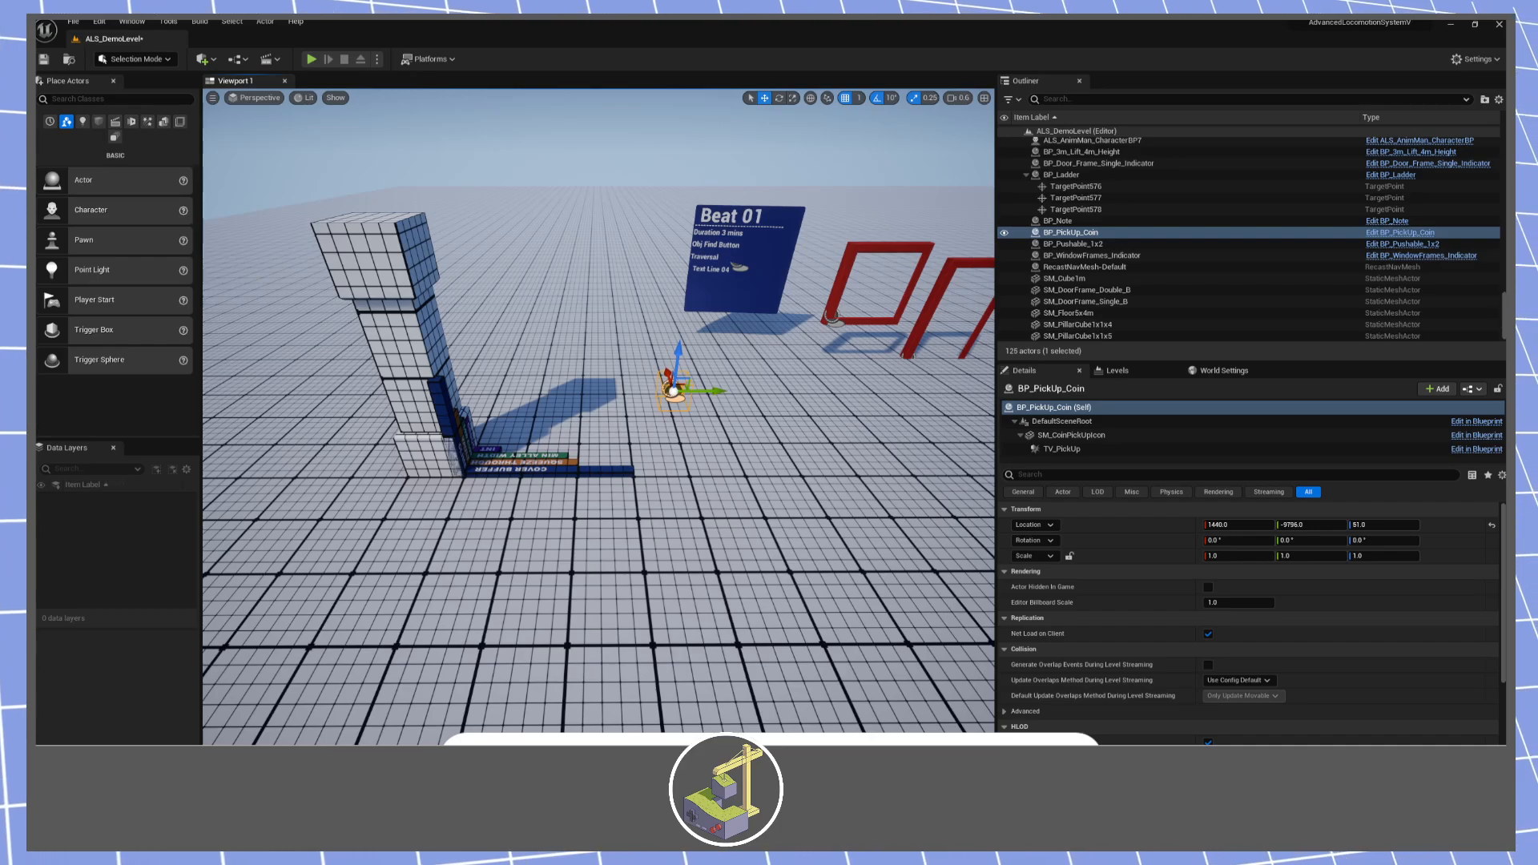
Place a BP_Single_Door_A on the open floor in front of the note and frame indicators.
{"action": "left_click_drag", "start_coordinate": [1425, 594], "coordinate": [942, 572]}
{"action": "key", "text": "s"}
{"action": "right_click_drag", "start_coordinate": [817, 561], "coordinate": [887, 535]}
{"action": "scroll", "coordinate": [817, 561], "scroll_direction": "up", "scroll_amount": 1}
{"action": "key", "text": "w"}
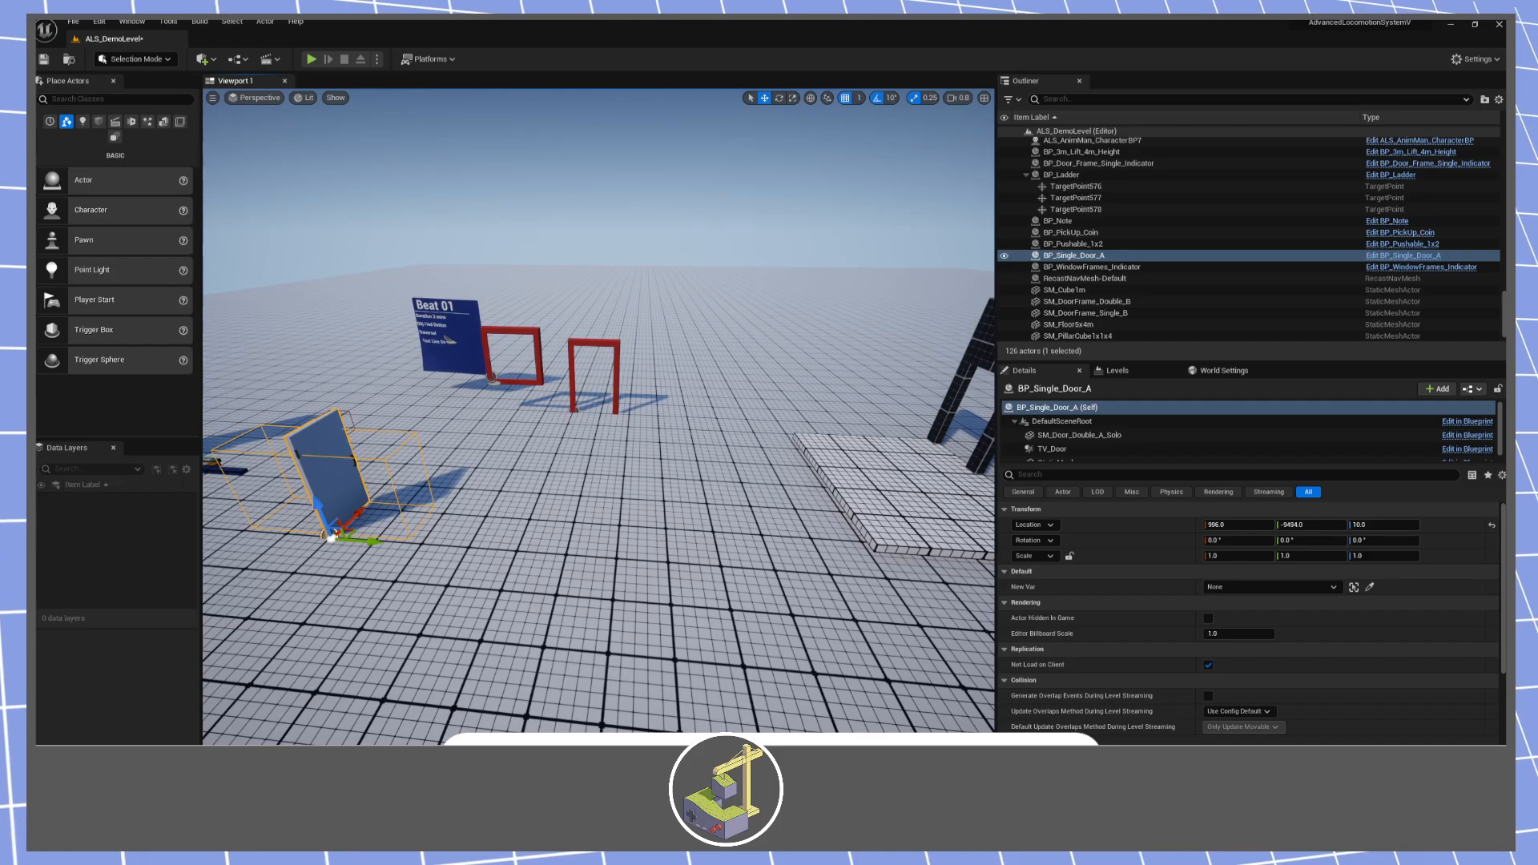
Place a BP_Ladder on the open floor beside the single door and an SM_Floor5x4m mesh next to the ladder.
{"action": "left_click_drag", "start_coordinate": [577, 725], "coordinate": [479, 583]}
{"action": "key", "text": "e"}
{"action": "left_click", "coordinate": [1210, 589]}
{"action": "left_click", "coordinate": [1209, 590]}
{"action": "left_click", "coordinate": [897, 498]}
{"action": "mouse_move", "coordinate": [897, 498]}
{"action": "right_mouse_down"}
{"action": "mouse_move", "coordinate": [945, 529]}
{"action": "mouse_move", "coordinate": [891, 497]}
{"action": "right_mouse_up"}
{"action": "key", "text": "s"}
{"action": "key", "text": "w"}
{"action": "left_click_drag", "start_coordinate": [865, 480], "coordinate": [666, 510]}
{"action": "left_click_drag", "start_coordinate": [626, 463], "coordinate": [627, 474]}
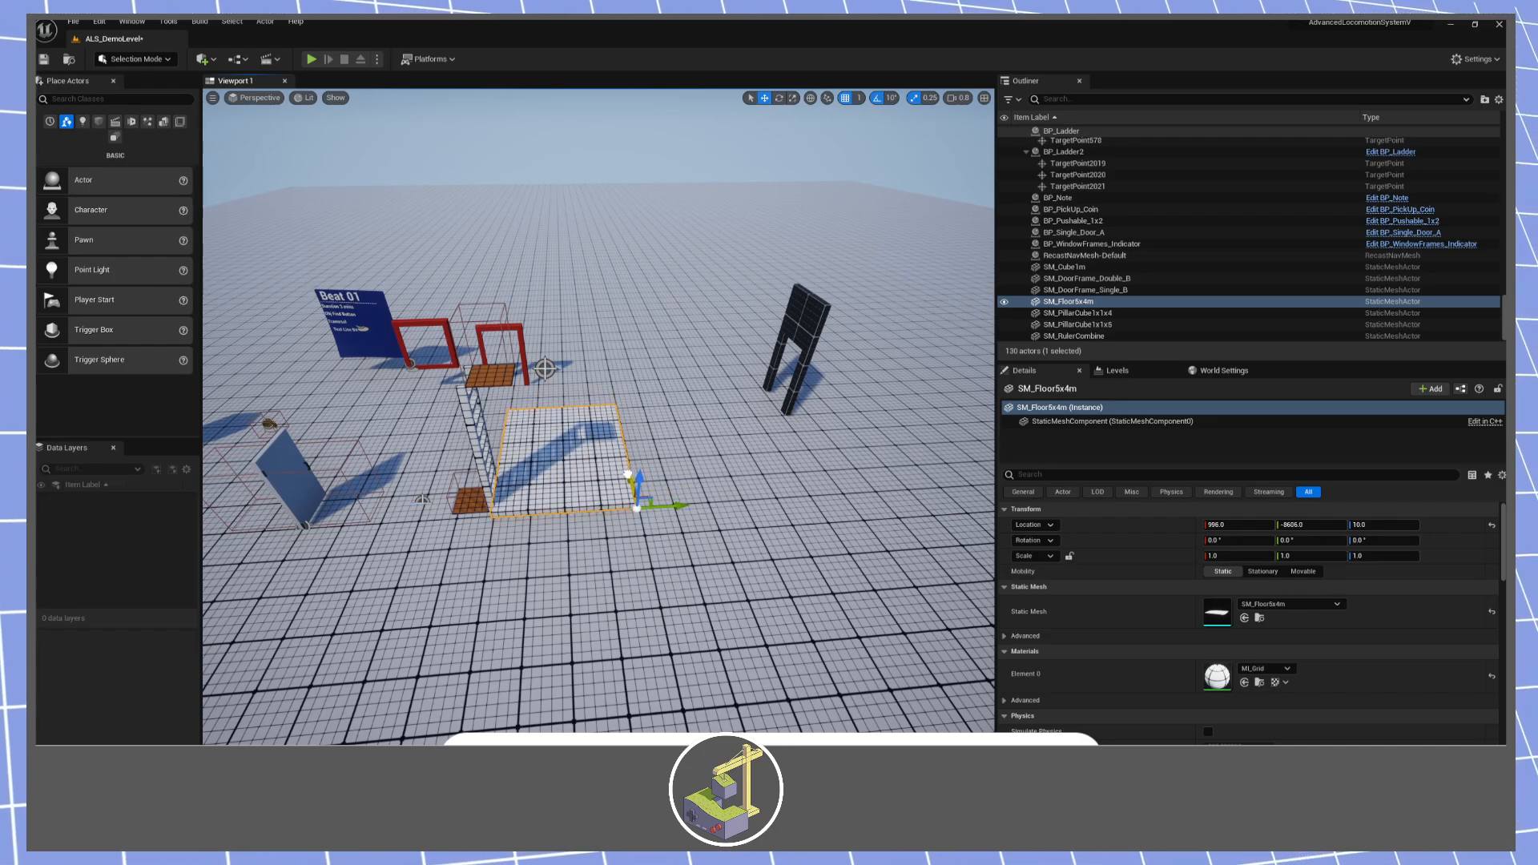
Raise the SM_Floor5x4m to Z 380 at the ladder's top, using grid snaps of 100 and 10.
{"action": "left_click", "coordinate": [856, 99]}
{"action": "left_click", "coordinate": [894, 175]}
{"action": "left_click_drag", "start_coordinate": [640, 478], "coordinate": [641, 361]}
{"action": "left_click", "coordinate": [855, 98]}
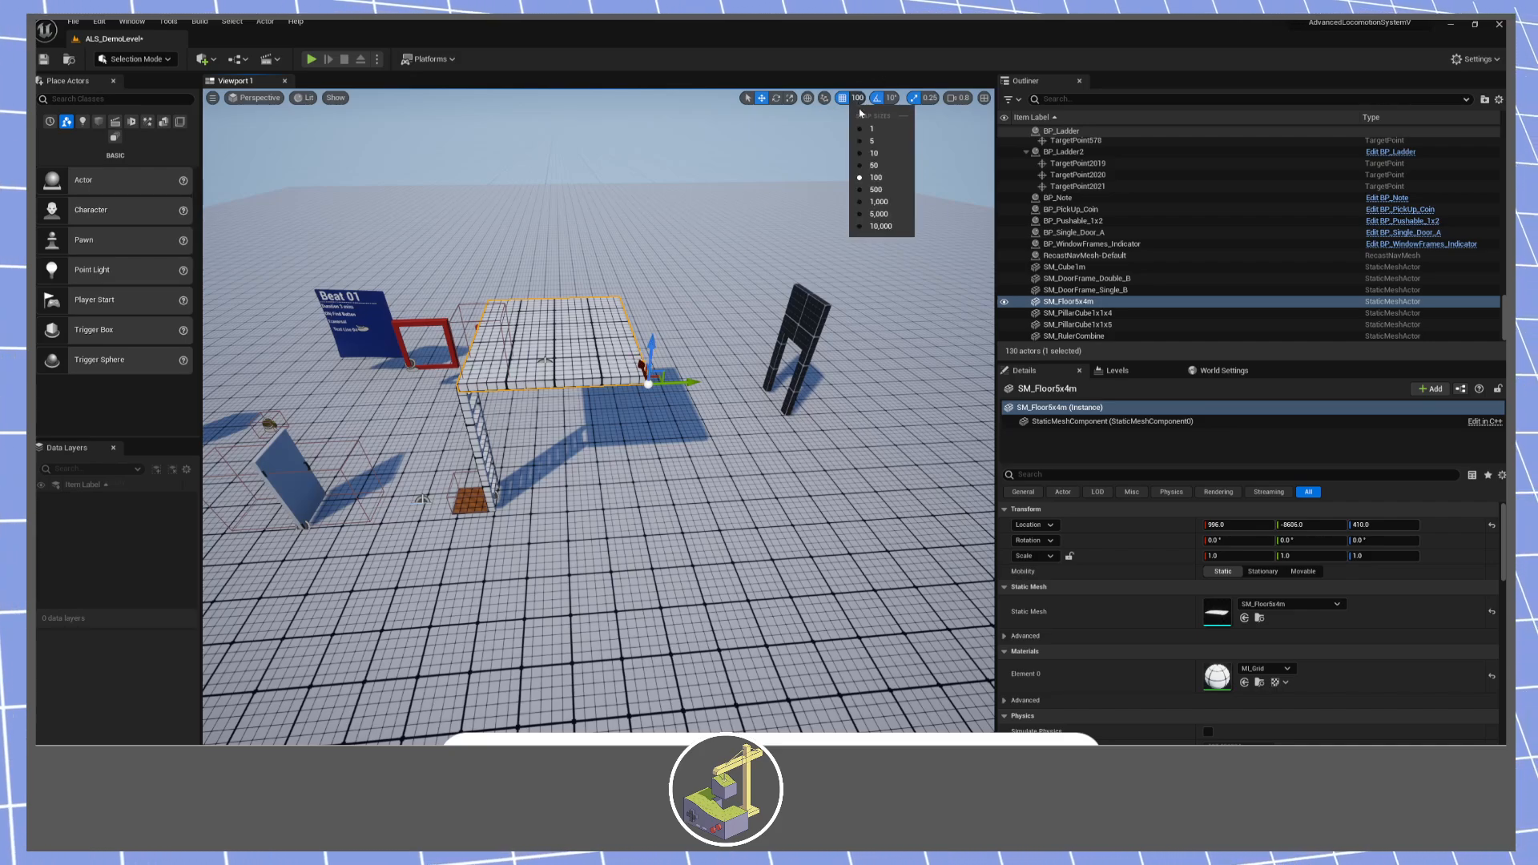
{"action": "left_click", "coordinate": [879, 154]}
{"action": "left_click_drag", "start_coordinate": [655, 345], "coordinate": [672, 358]}
{"action": "right_click_drag", "start_coordinate": [649, 371], "coordinate": [761, 328]}
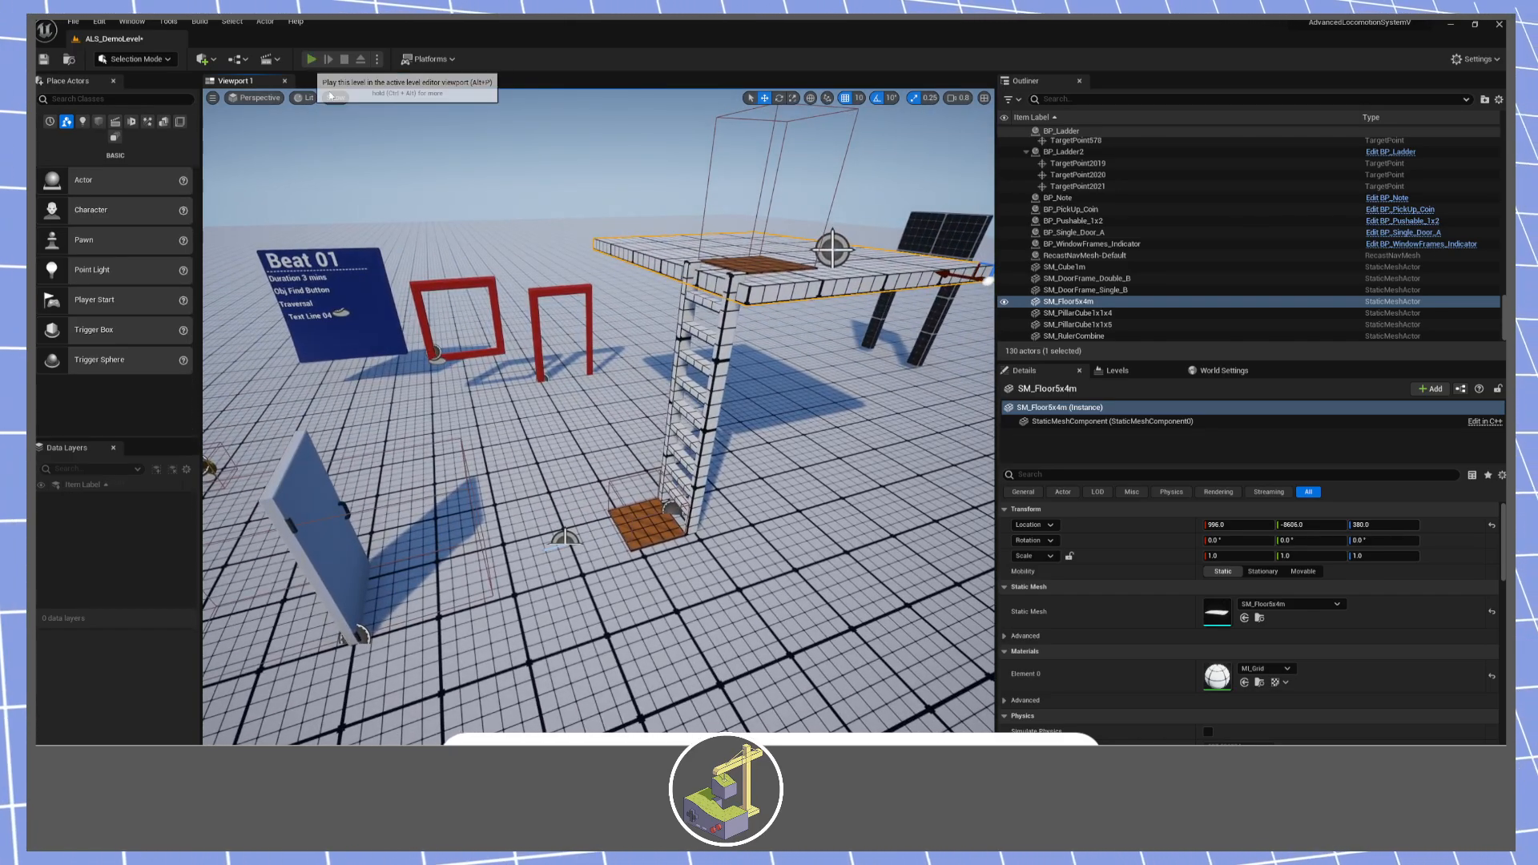
Playtest the ladder by running the character to it and climbing onto the raised floor platform.
{"action": "left_click", "coordinate": [312, 60]}
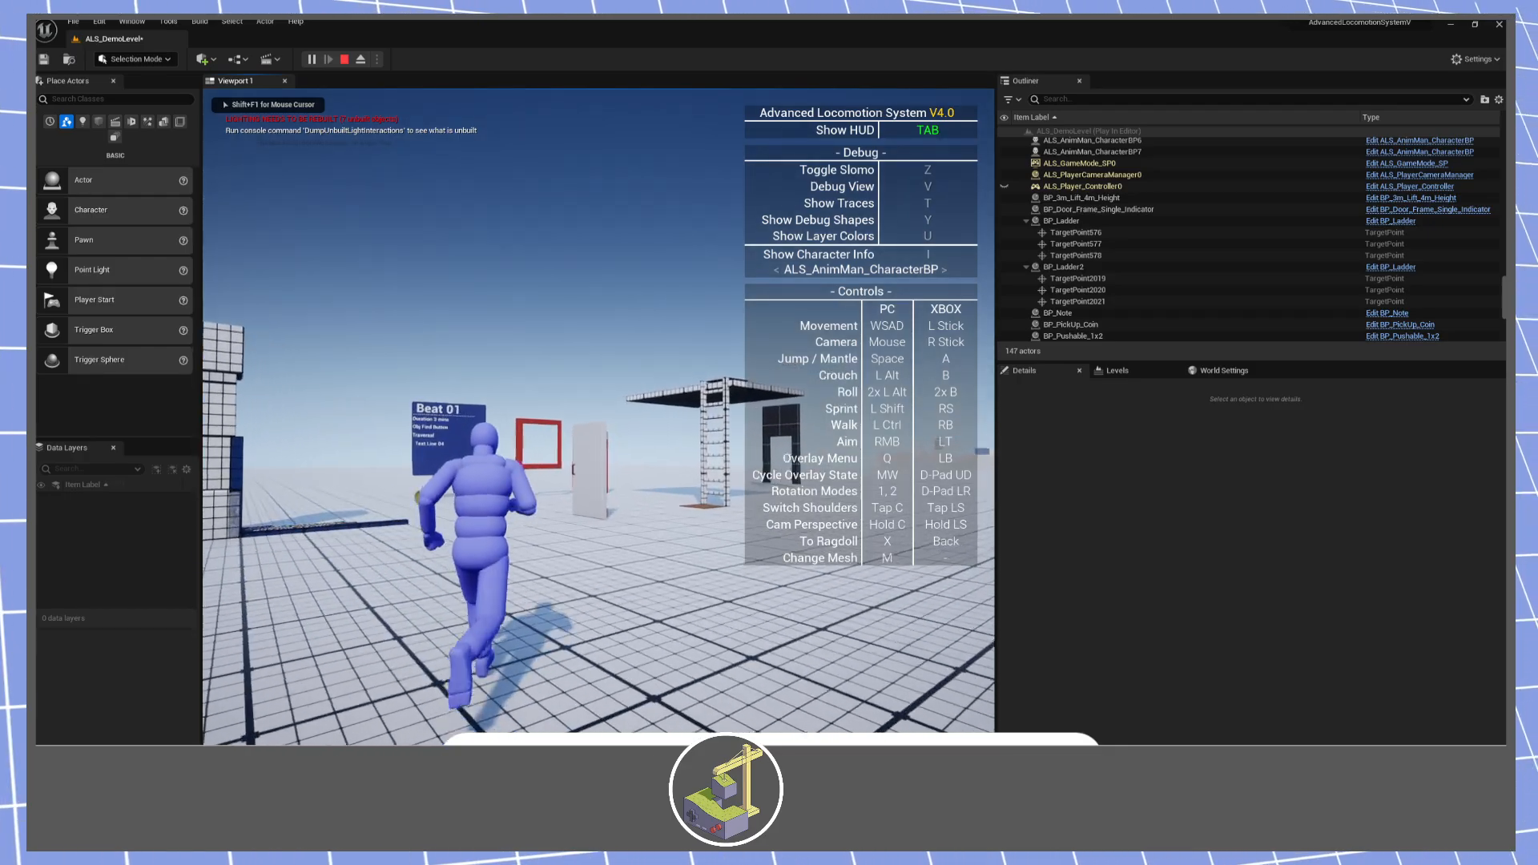
{"action": "key", "text": "w"}
{"action": "key", "text": "w"}
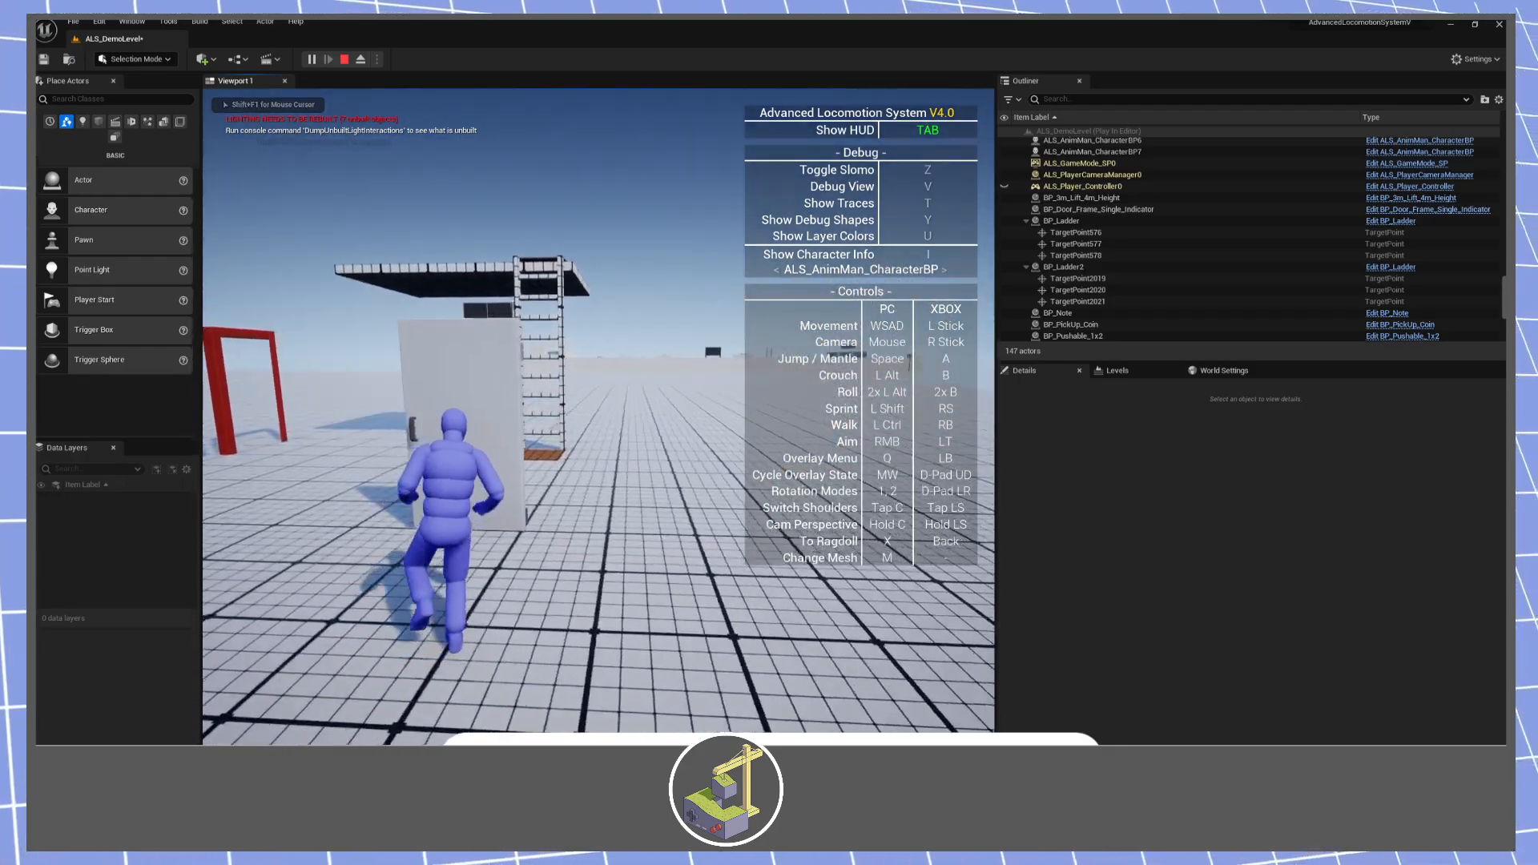
{"action": "key", "text": "a"}
{"action": "key", "text": "w"}
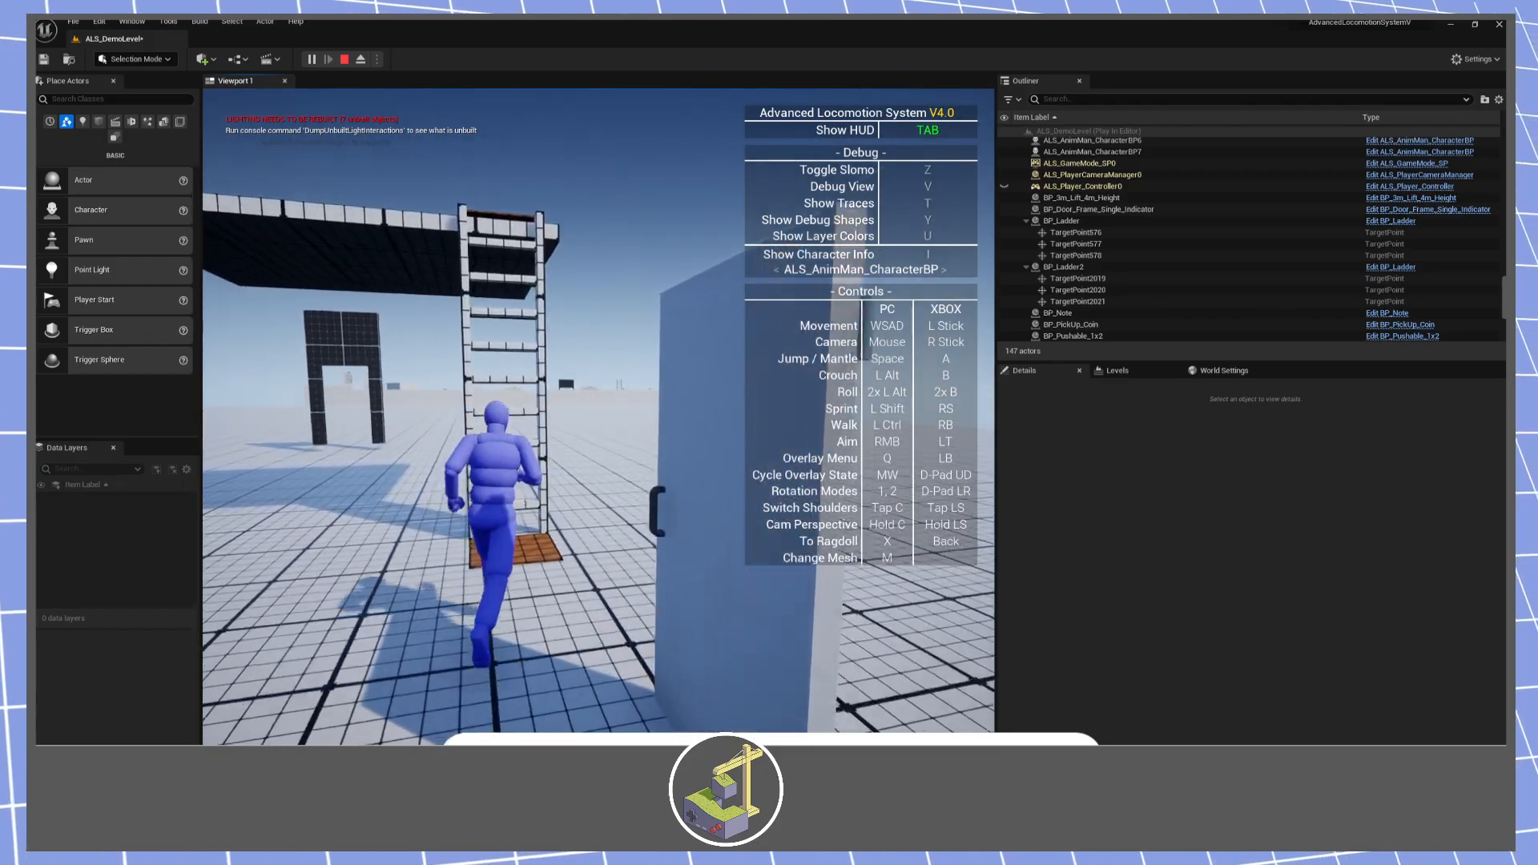
{"action": "key", "text": "w"}
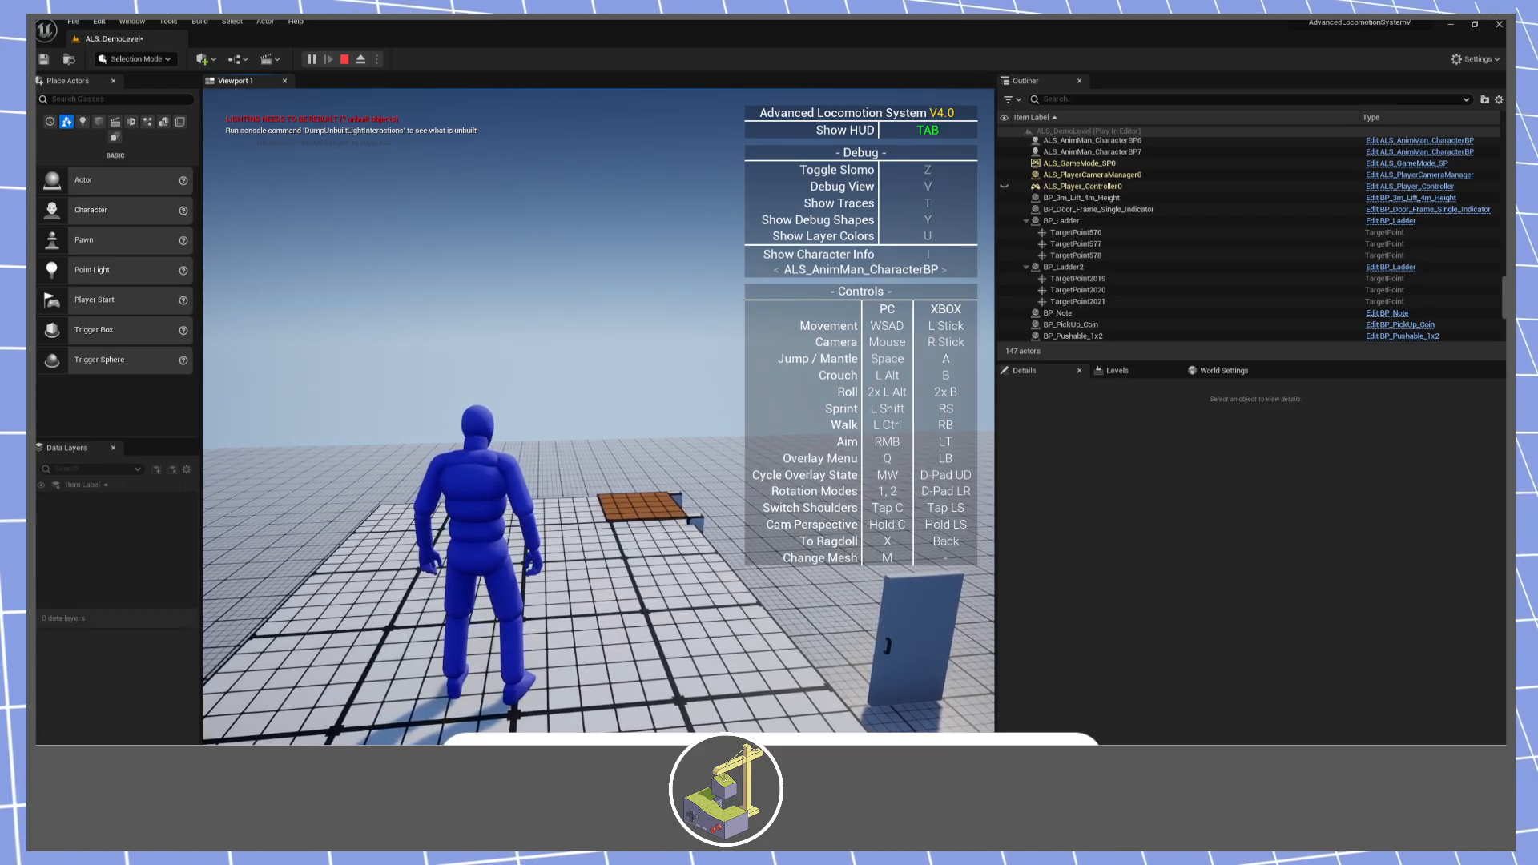
{"action": "key", "text": "w"}
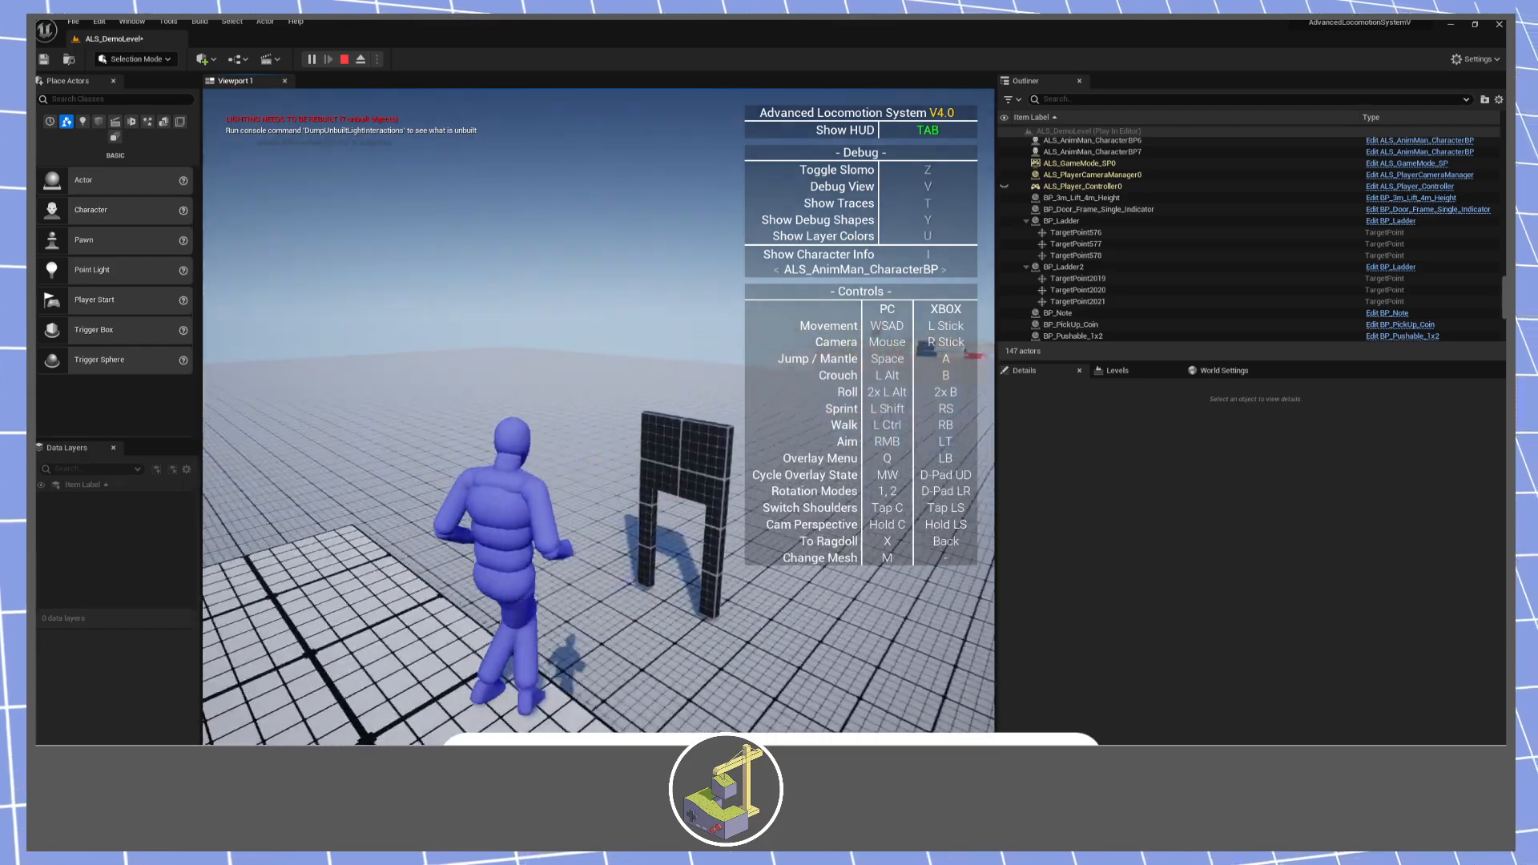
{"action": "key", "text": "Escape"}
Duplicate the raised floor and move the copy to Y -7906 with a 100-unit grid snap, leaving a gap between the platforms.
{"action": "right_click_drag", "start_coordinate": [659, 606], "coordinate": [604, 544]}
{"action": "key", "text": "s"}
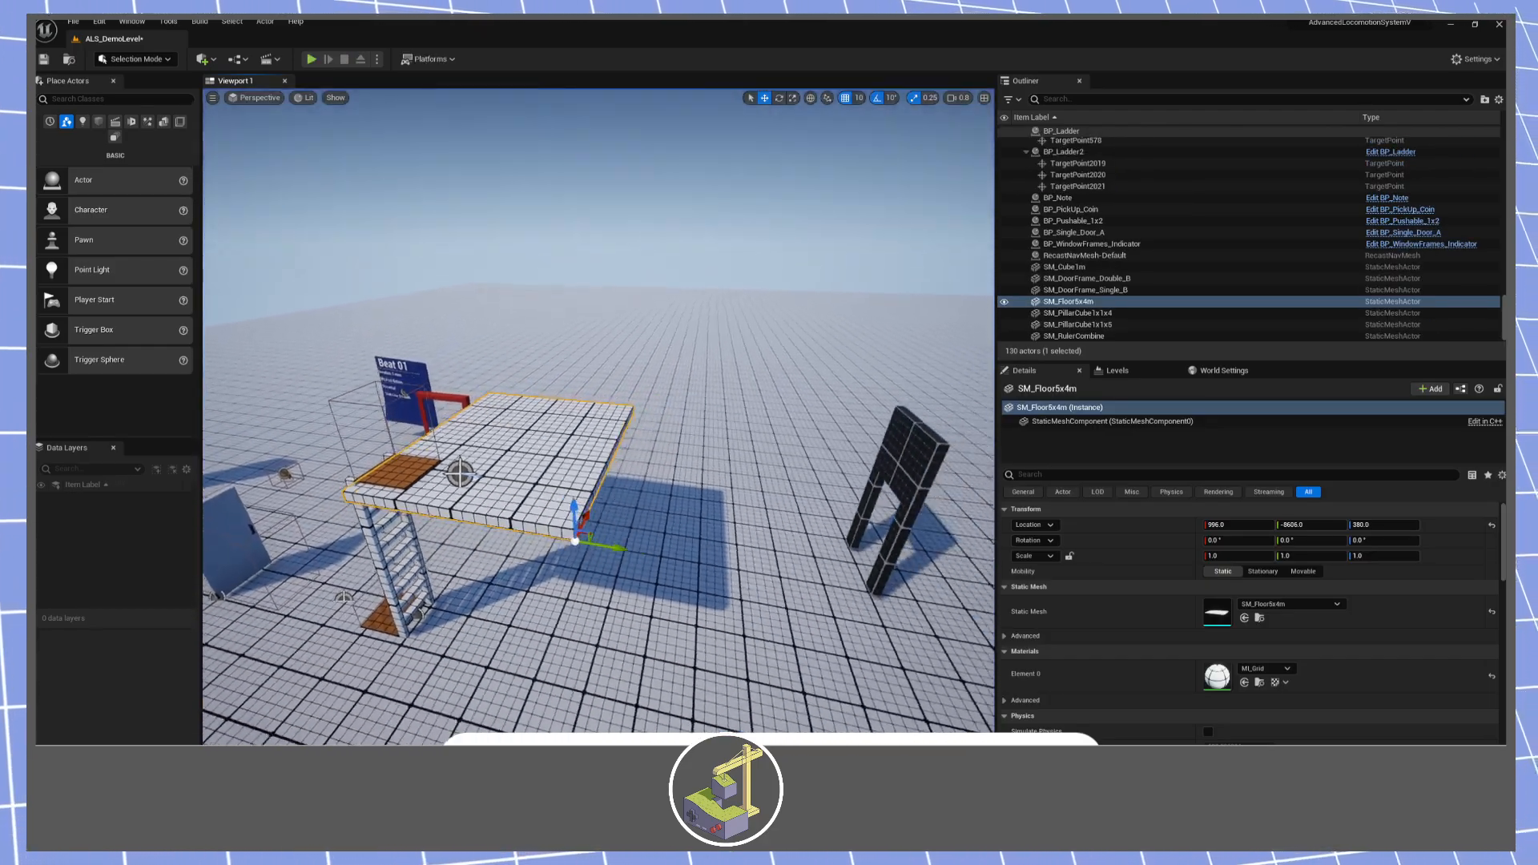
{"action": "key", "text": "ctrl+d"}
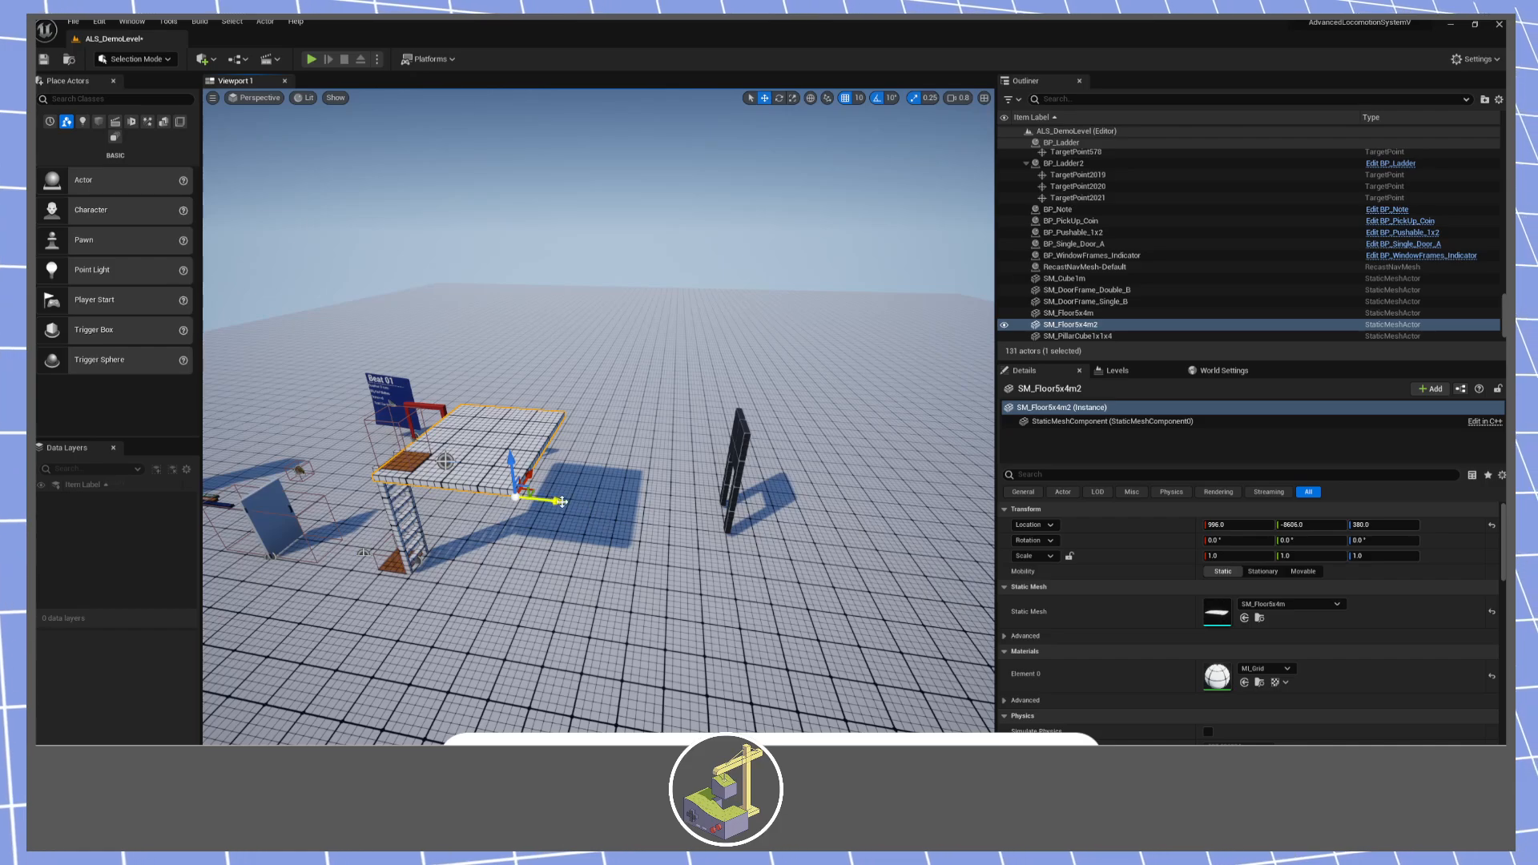
{"action": "left_click_drag", "start_coordinate": [763, 525], "coordinate": [756, 525]}
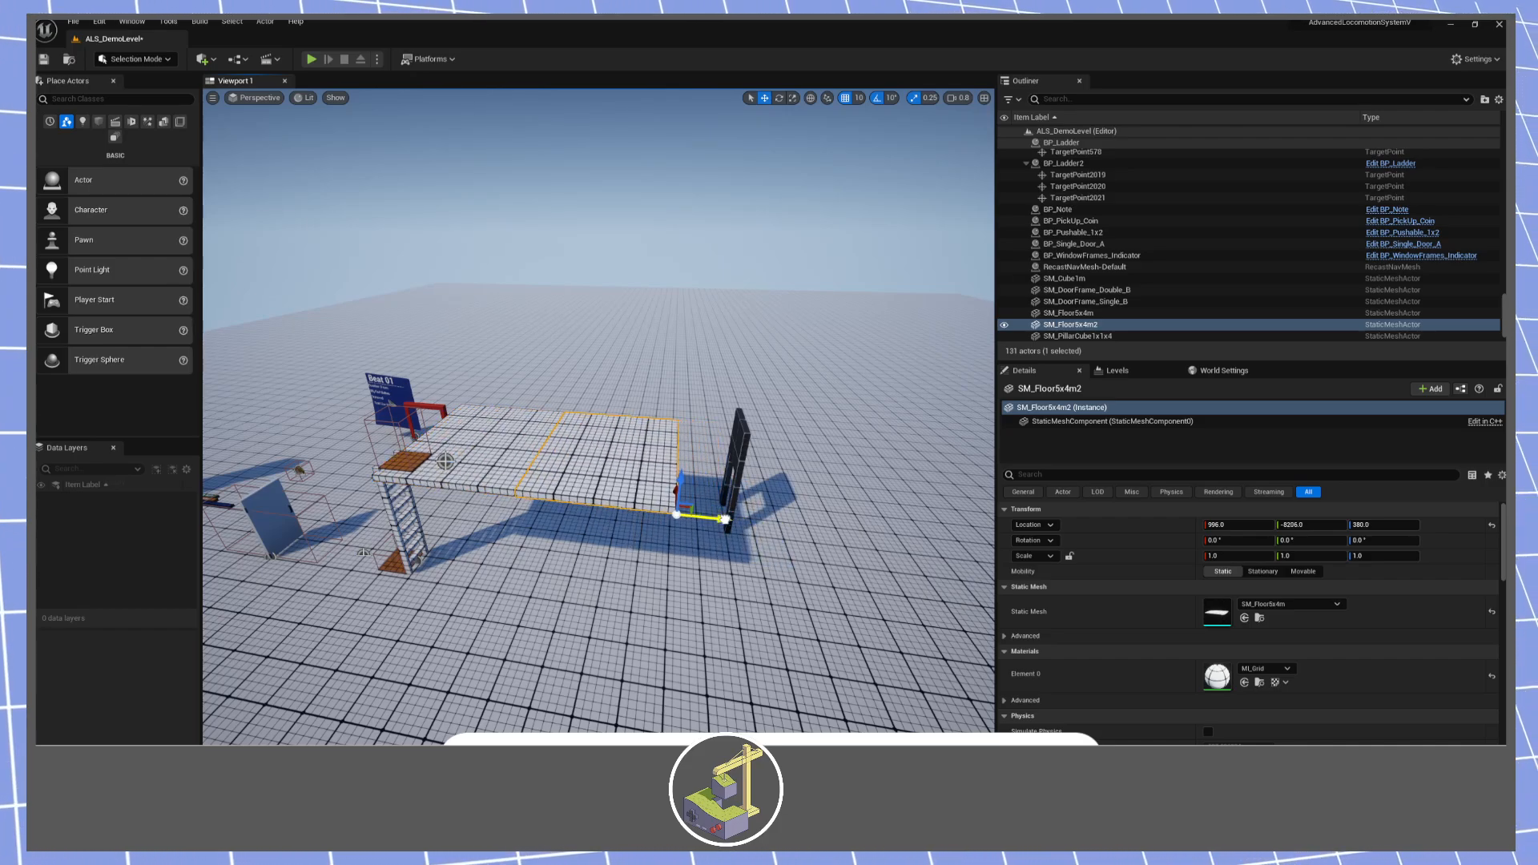
{"action": "left_click", "coordinate": [857, 98]}
{"action": "left_click", "coordinate": [878, 170]}
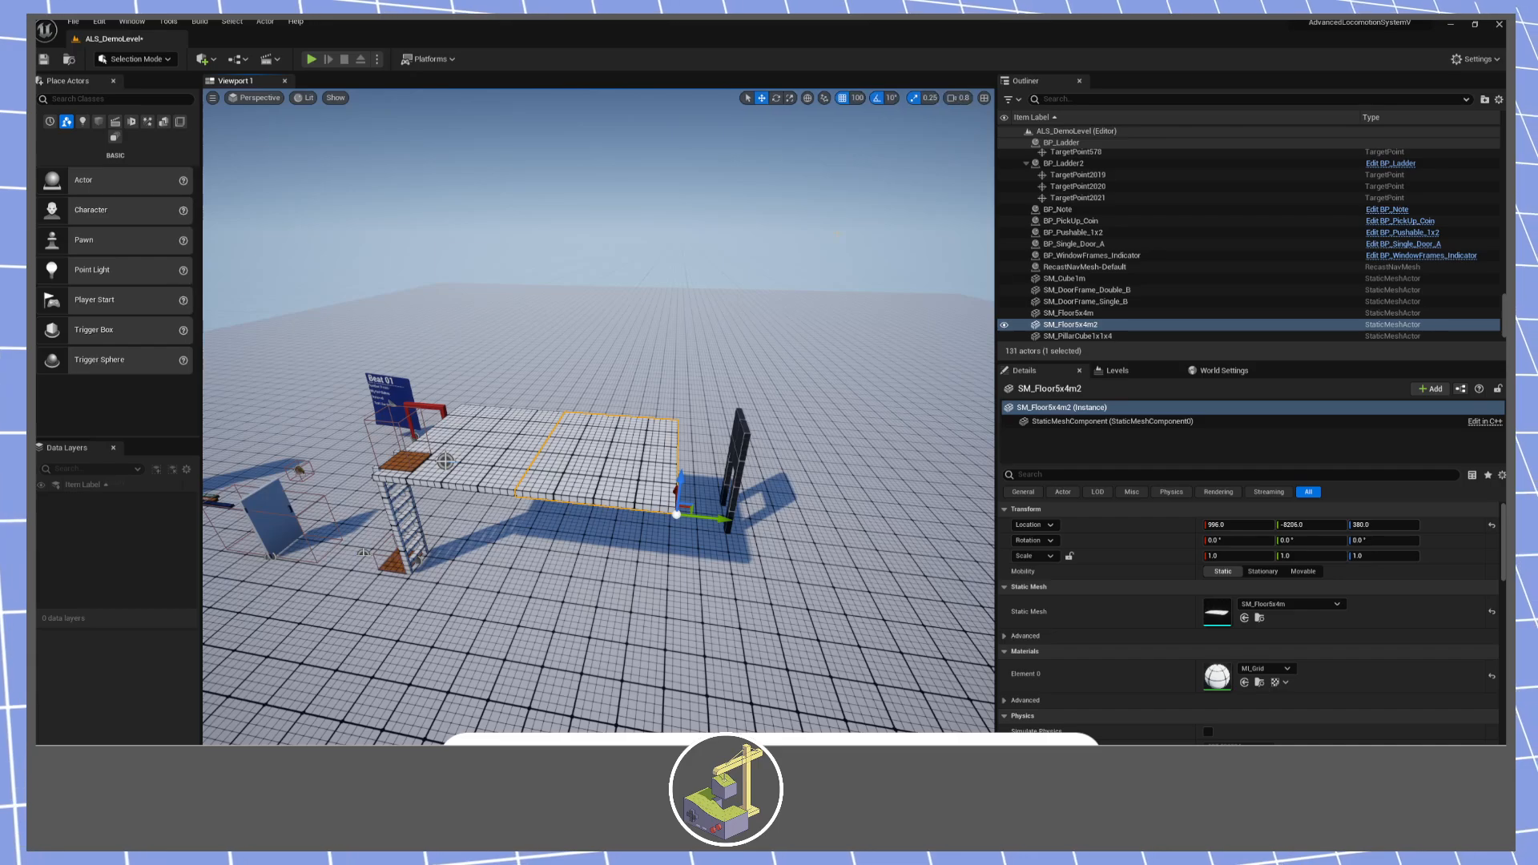
{"action": "left_click_drag", "start_coordinate": [721, 519], "coordinate": [859, 519]}
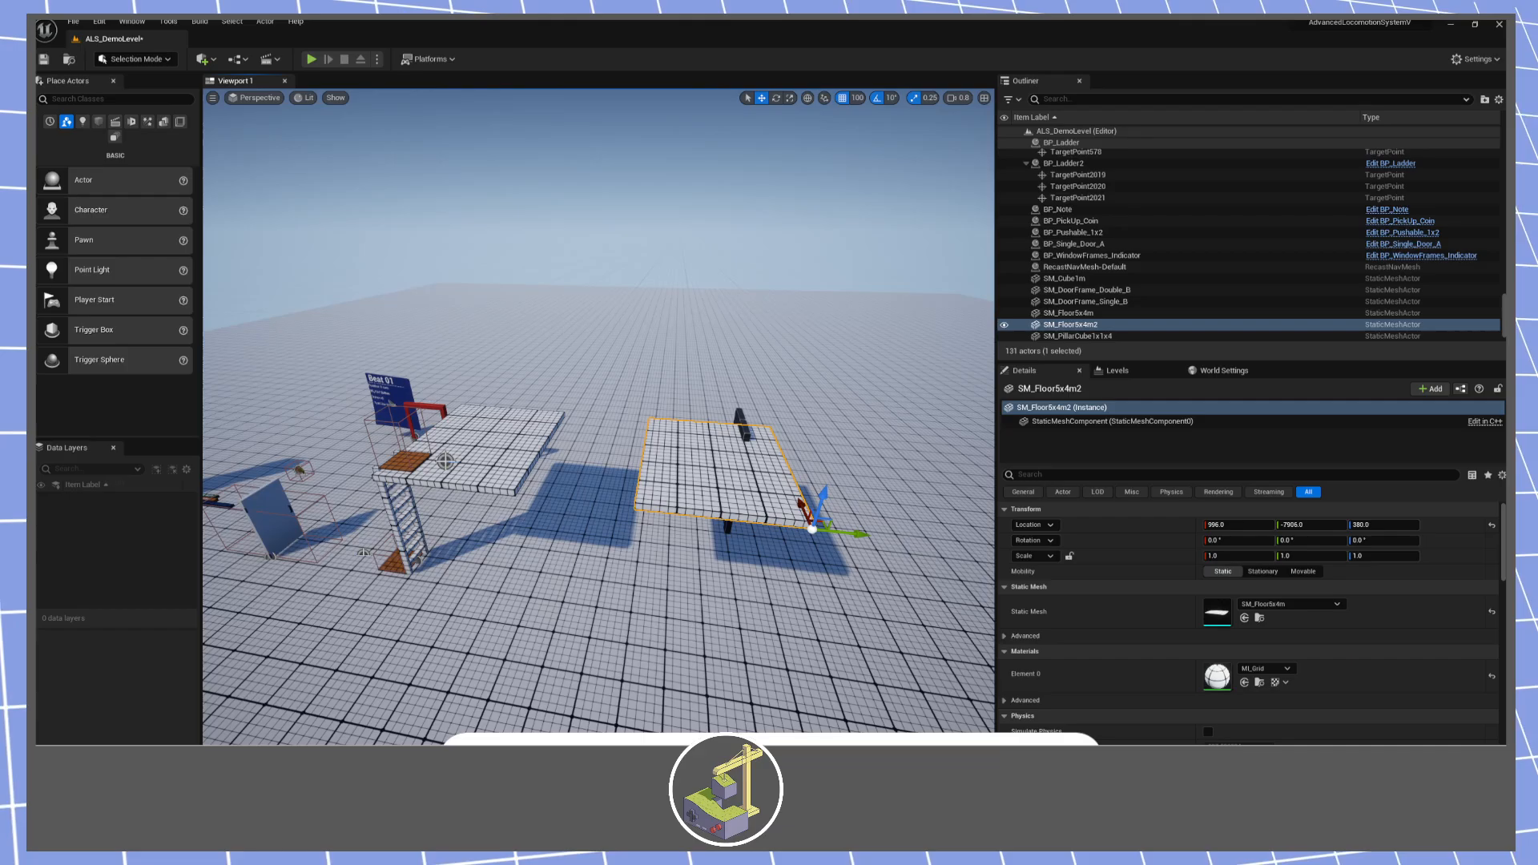
Place a BP_SwingPole in the gap between the two raised floors at X 1300, Y -8400, Z 400.
{"action": "left_click_drag", "start_coordinate": [1504, 429], "coordinate": [519, 448]}
{"action": "key", "text": "w"}
{"action": "right_click_drag", "start_coordinate": [556, 456], "coordinate": [573, 503]}
{"action": "left_click_drag", "start_coordinate": [447, 539], "coordinate": [609, 484]}
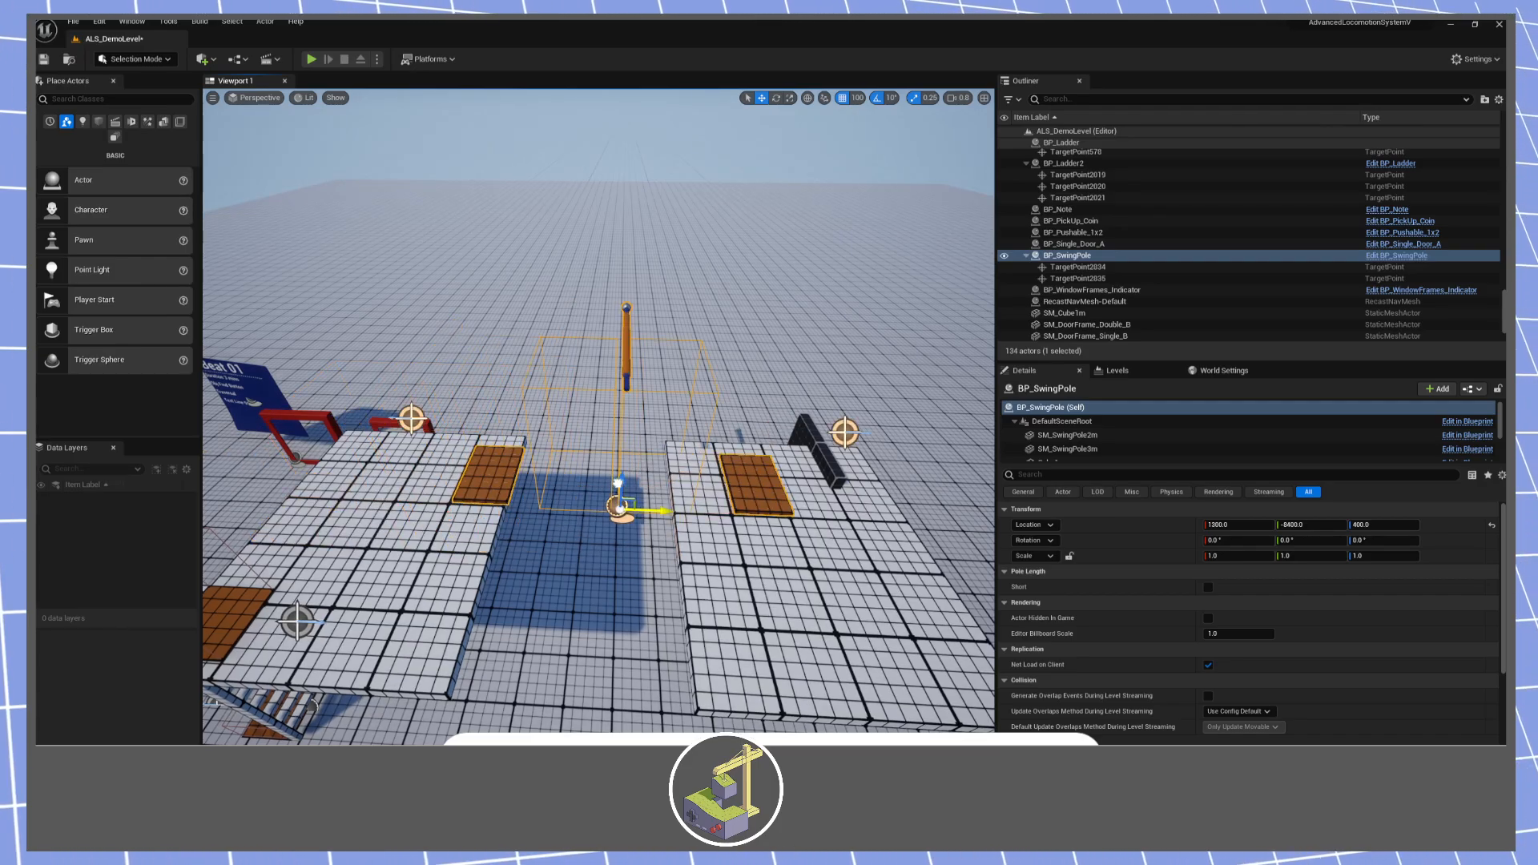
Move the second raised floor farther from the first along Y to -7806.
{"action": "left_click", "coordinate": [750, 534]}
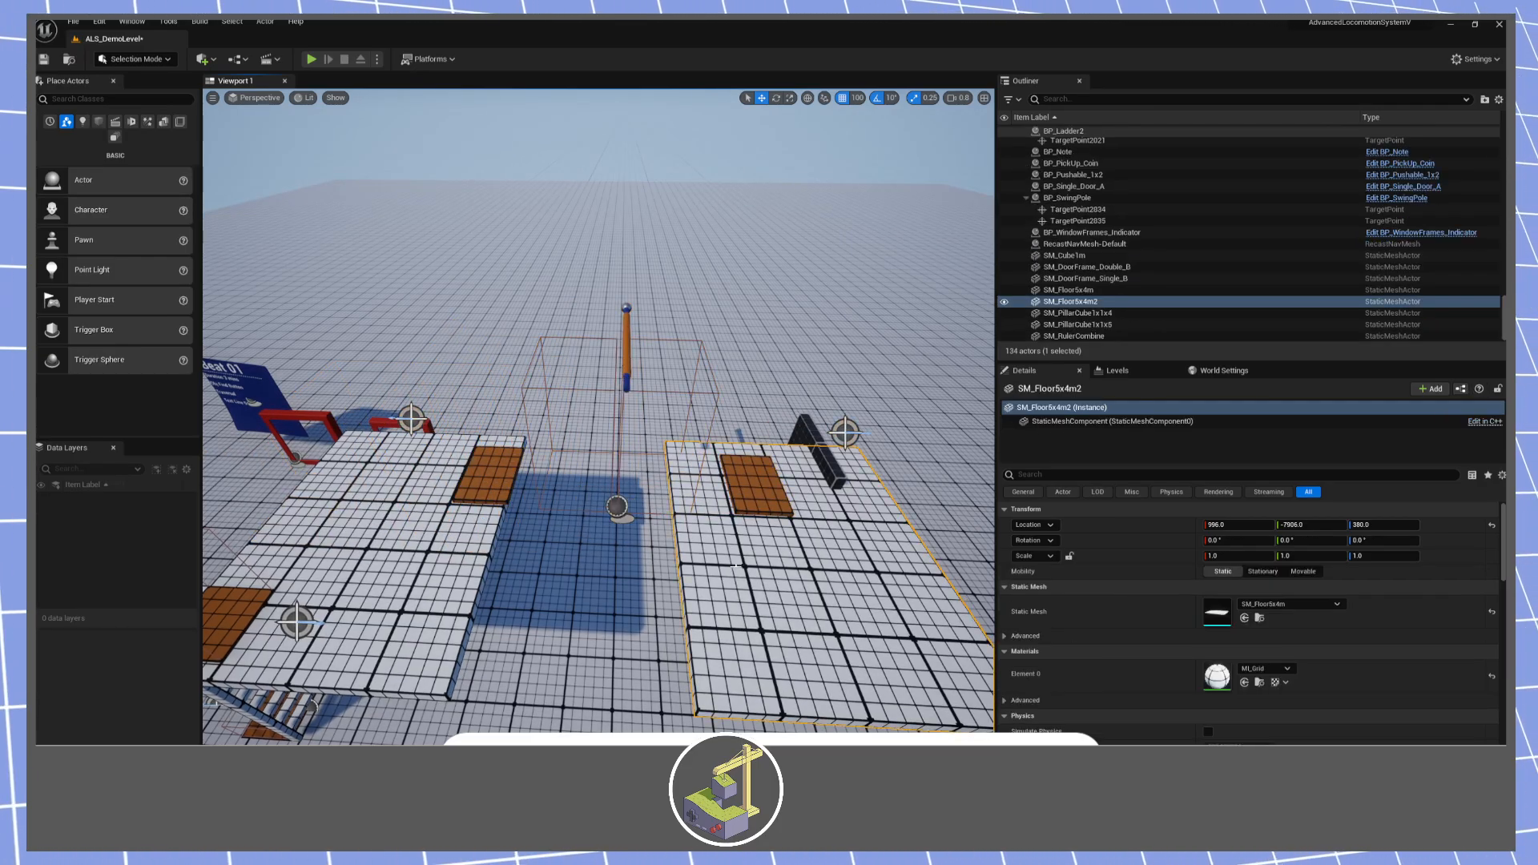
{"action": "right_click_drag", "start_coordinate": [735, 567], "coordinate": [789, 542]}
{"action": "left_click_drag", "start_coordinate": [868, 529], "coordinate": [899, 524]}
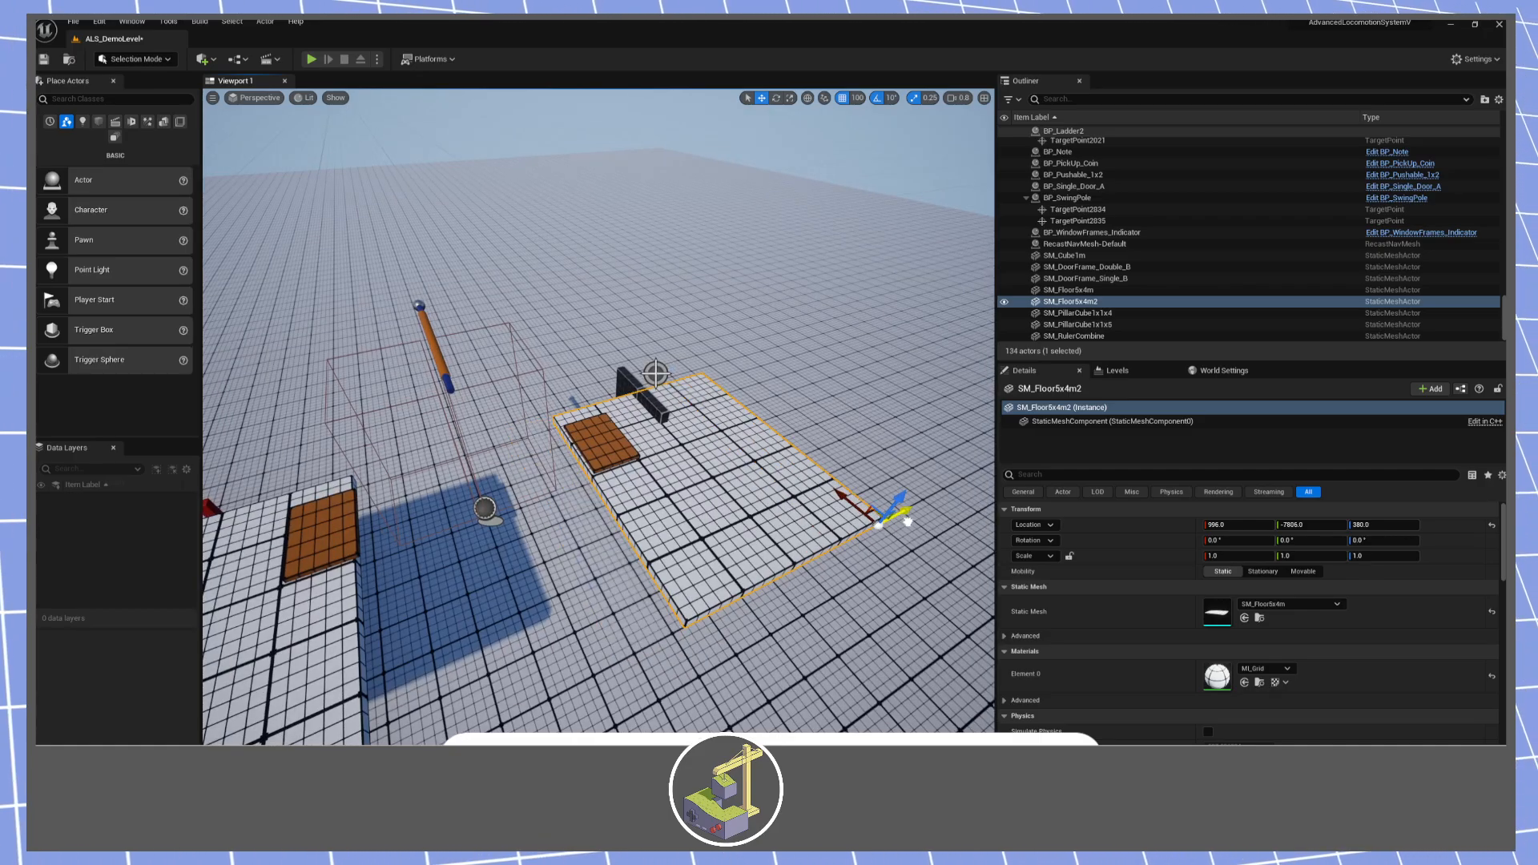
{"action": "key", "text": "a"}
{"action": "right_click_drag", "start_coordinate": [574, 418], "coordinate": [661, 437]}
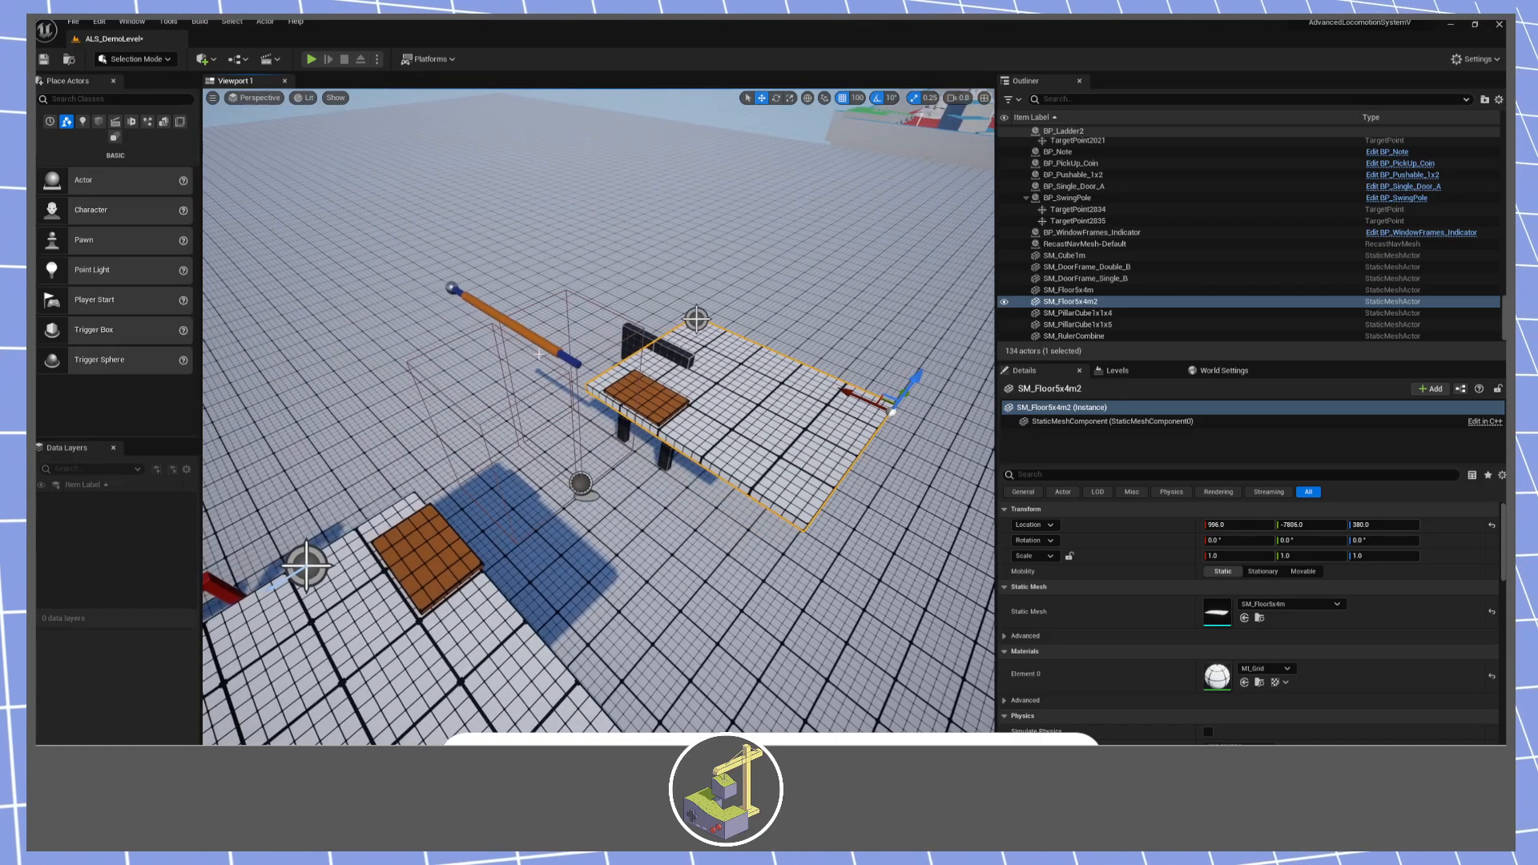
Rotate the swing pole 180 degrees about Z and move it to X 1490, Y -8410 with a 10-unit grid snap.
{"action": "left_click", "coordinate": [552, 348]}
{"action": "key", "text": "e"}
{"action": "left_click_drag", "start_coordinate": [589, 524], "coordinate": [566, 542]}
{"action": "key", "text": "w"}
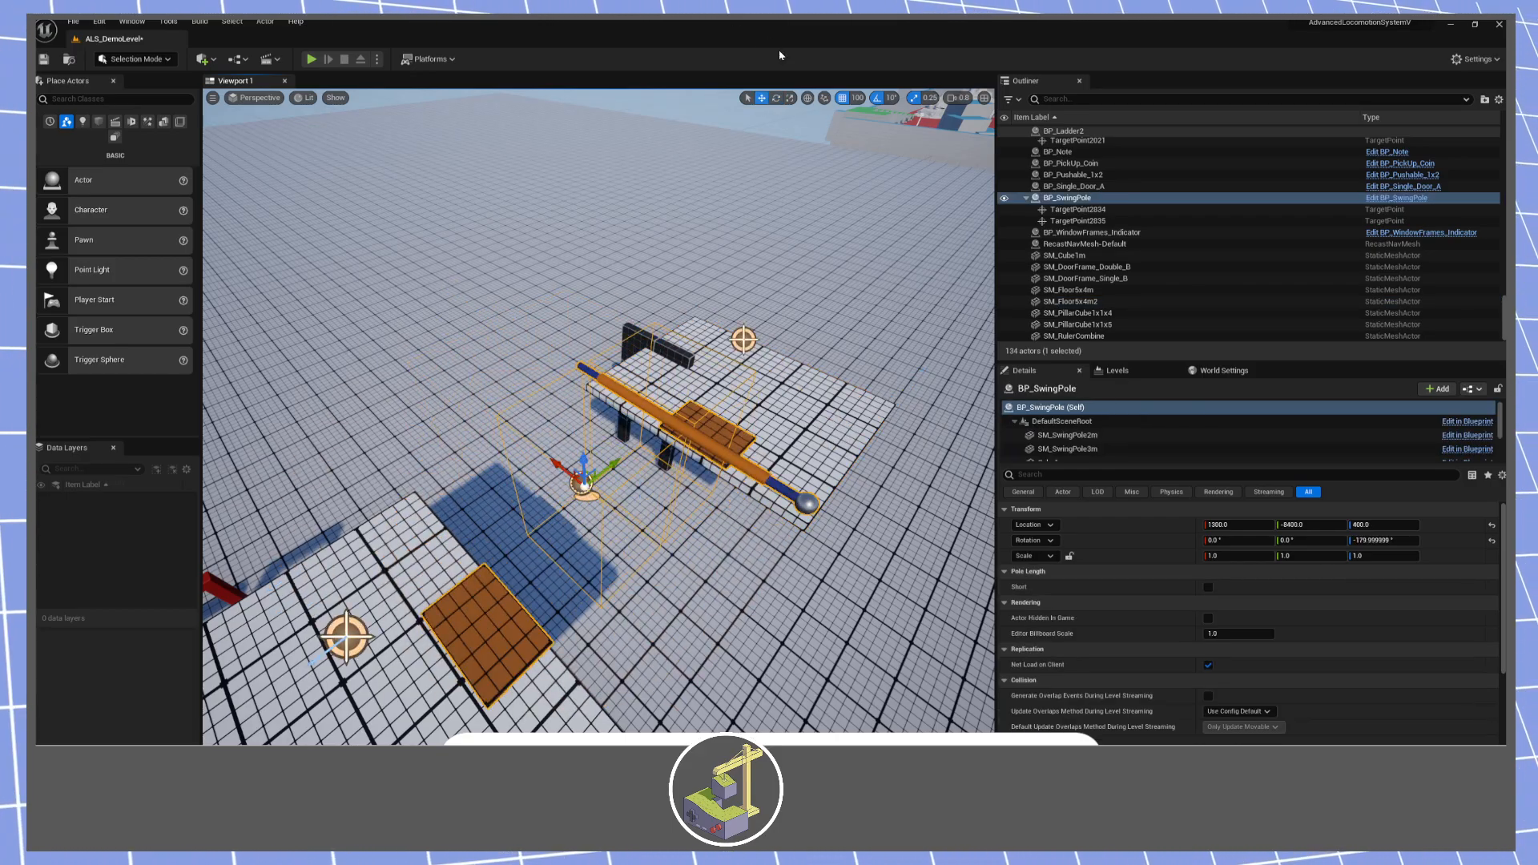
{"action": "left_click", "coordinate": [858, 102]}
{"action": "left_click", "coordinate": [862, 146]}
{"action": "left_click_drag", "start_coordinate": [572, 470], "coordinate": [514, 427], "text": "shift"}
{"action": "right_click_drag", "start_coordinate": [513, 428], "coordinate": [592, 377]}
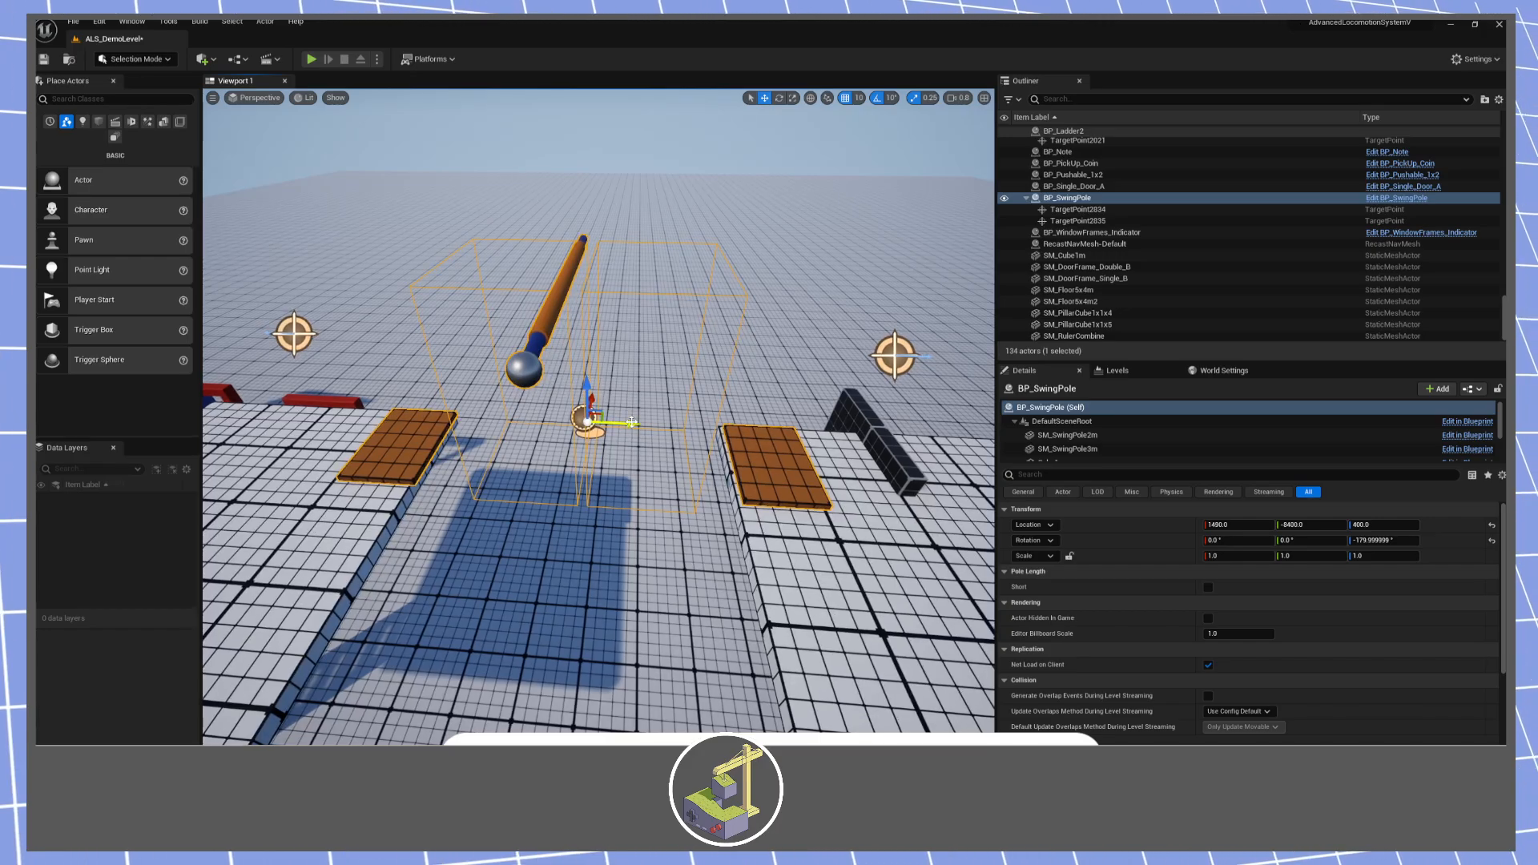
{"action": "left_click_drag", "start_coordinate": [632, 422], "coordinate": [626, 422], "text": "shift"}
{"action": "right_click_drag", "start_coordinate": [651, 406], "coordinate": [673, 336]}
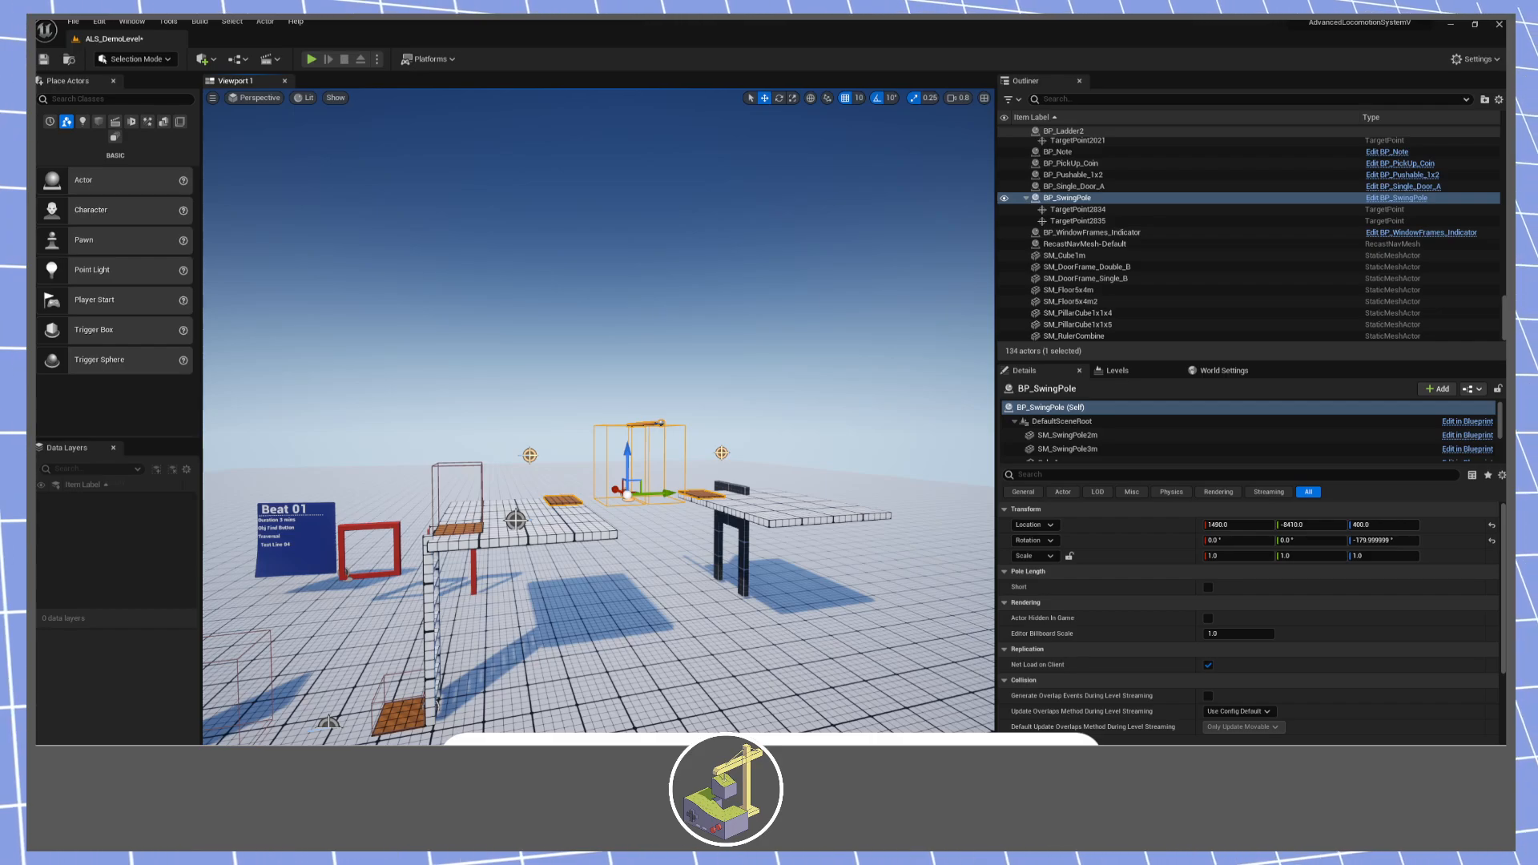
Place an SM_Wall4x4m mesh upright on the first raised floor at Z 400.
{"action": "left_click_drag", "start_coordinate": [1146, 630], "coordinate": [541, 535]}
{"action": "right_click_drag", "start_coordinate": [542, 535], "coordinate": [709, 647]}
{"action": "key", "text": "w"}
{"action": "scroll", "coordinate": [525, 552], "scroll_direction": "down", "scroll_amount": 3}
{"action": "left_click_drag", "start_coordinate": [383, 466], "coordinate": [424, 486]}
Turn the 4x4 m wall 90 degrees and move it behind the swing pole to X 1469, Y -8711, using a 1-unit grid snap.
{"action": "left_click", "coordinate": [853, 101]}
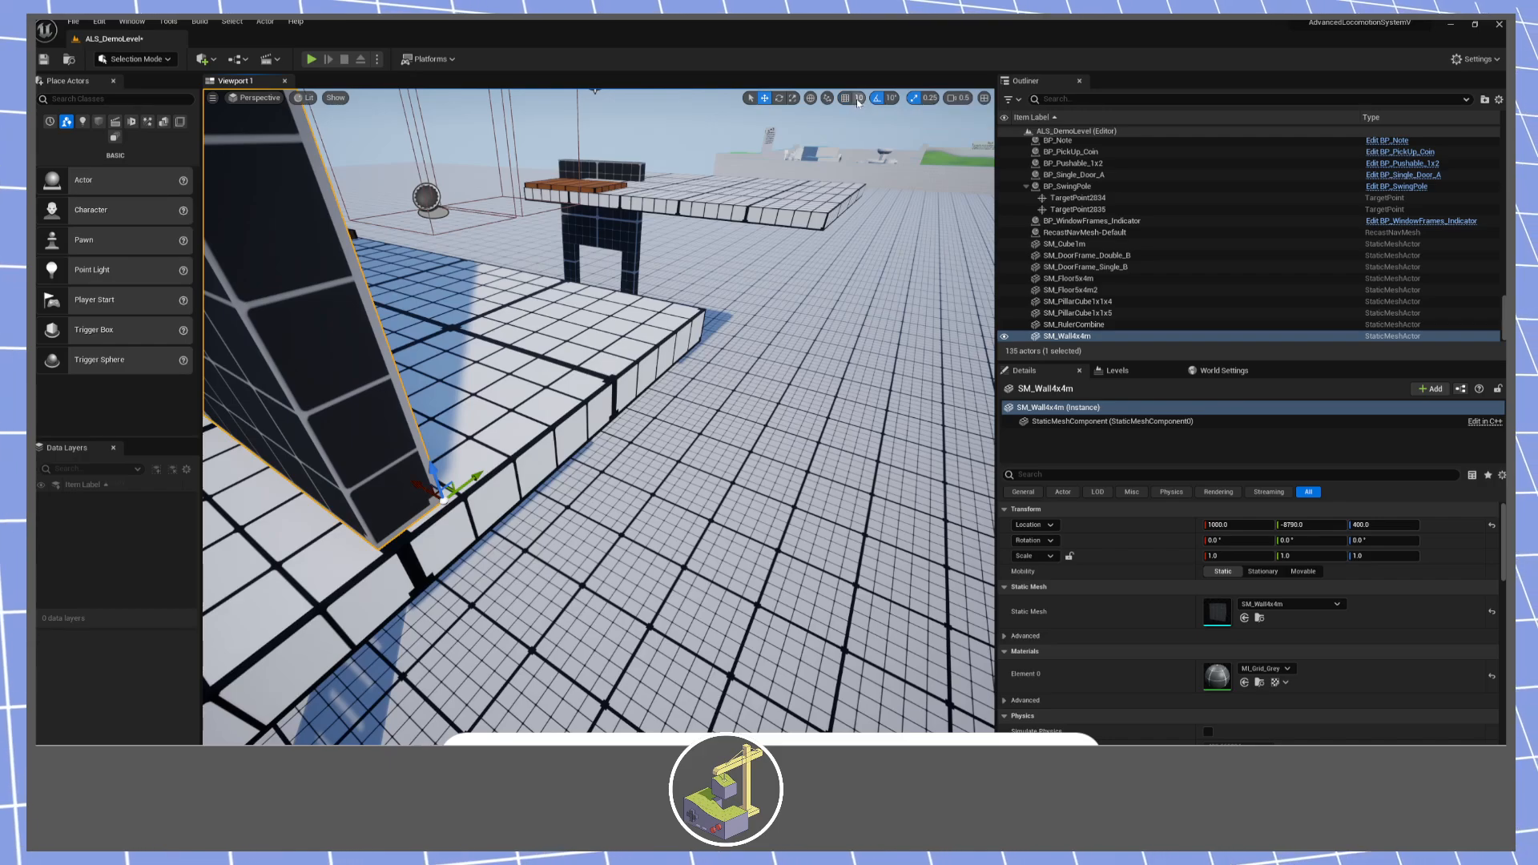
{"action": "left_click", "coordinate": [859, 98]}
{"action": "left_click", "coordinate": [877, 128]}
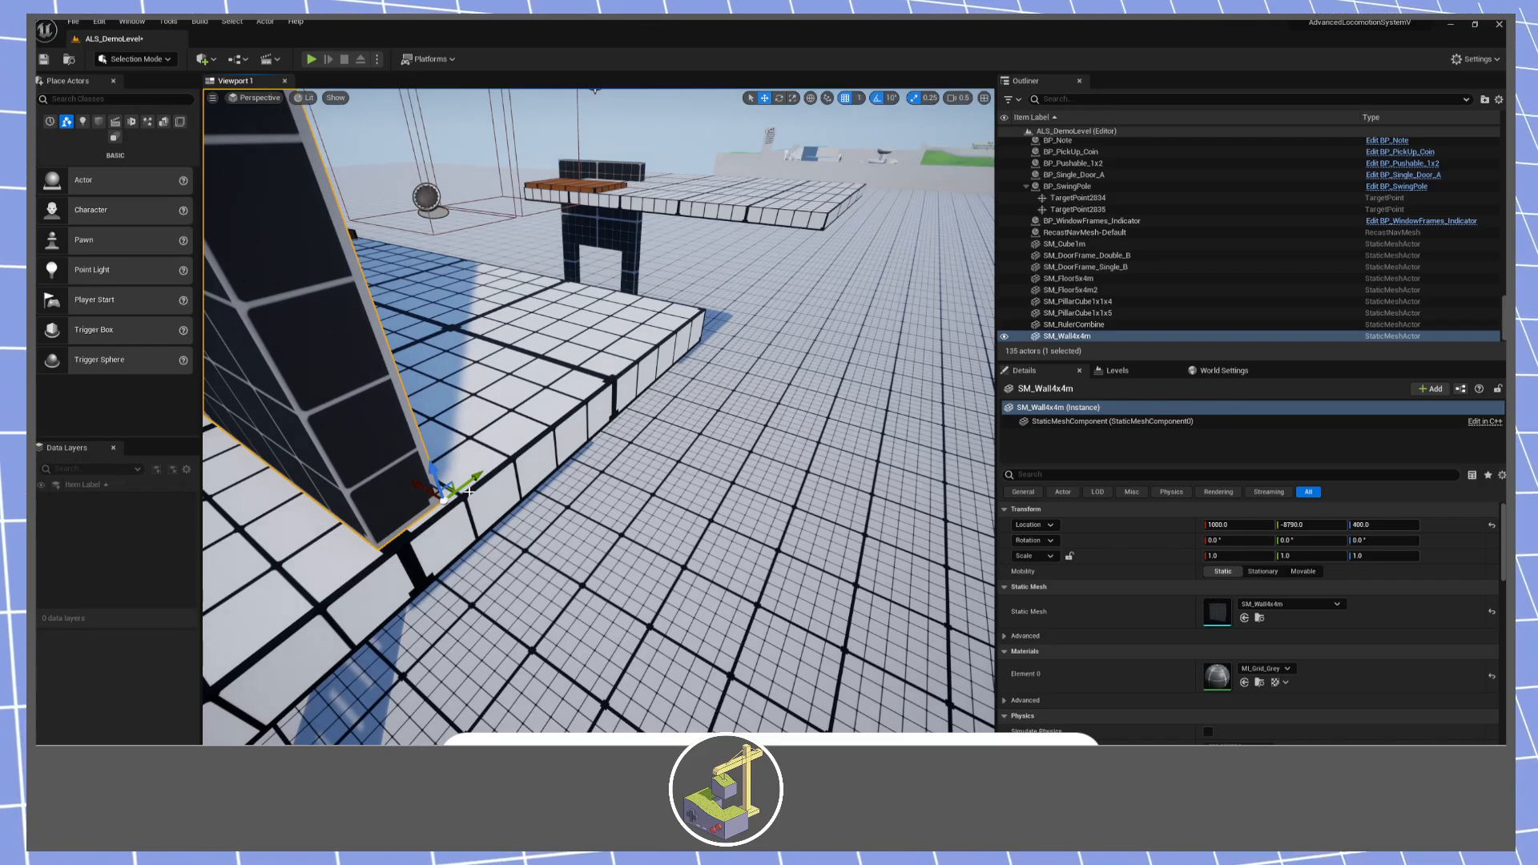
{"action": "left_click_drag", "start_coordinate": [424, 492], "coordinate": [486, 482]}
{"action": "right_click_drag", "start_coordinate": [486, 482], "coordinate": [344, 493]}
{"action": "key", "text": "e"}
{"action": "left_click_drag", "start_coordinate": [593, 667], "coordinate": [513, 609]}
{"action": "left_click_drag", "start_coordinate": [688, 596], "coordinate": [519, 366]}
{"action": "key", "text": "w"}
{"action": "mouse_move", "coordinate": [555, 435]}
{"action": "right_mouse_down"}
{"action": "mouse_move", "coordinate": [554, 377]}
{"action": "mouse_move", "coordinate": [554, 435]}
{"action": "right_mouse_up"}
{"action": "key", "text": "w"}
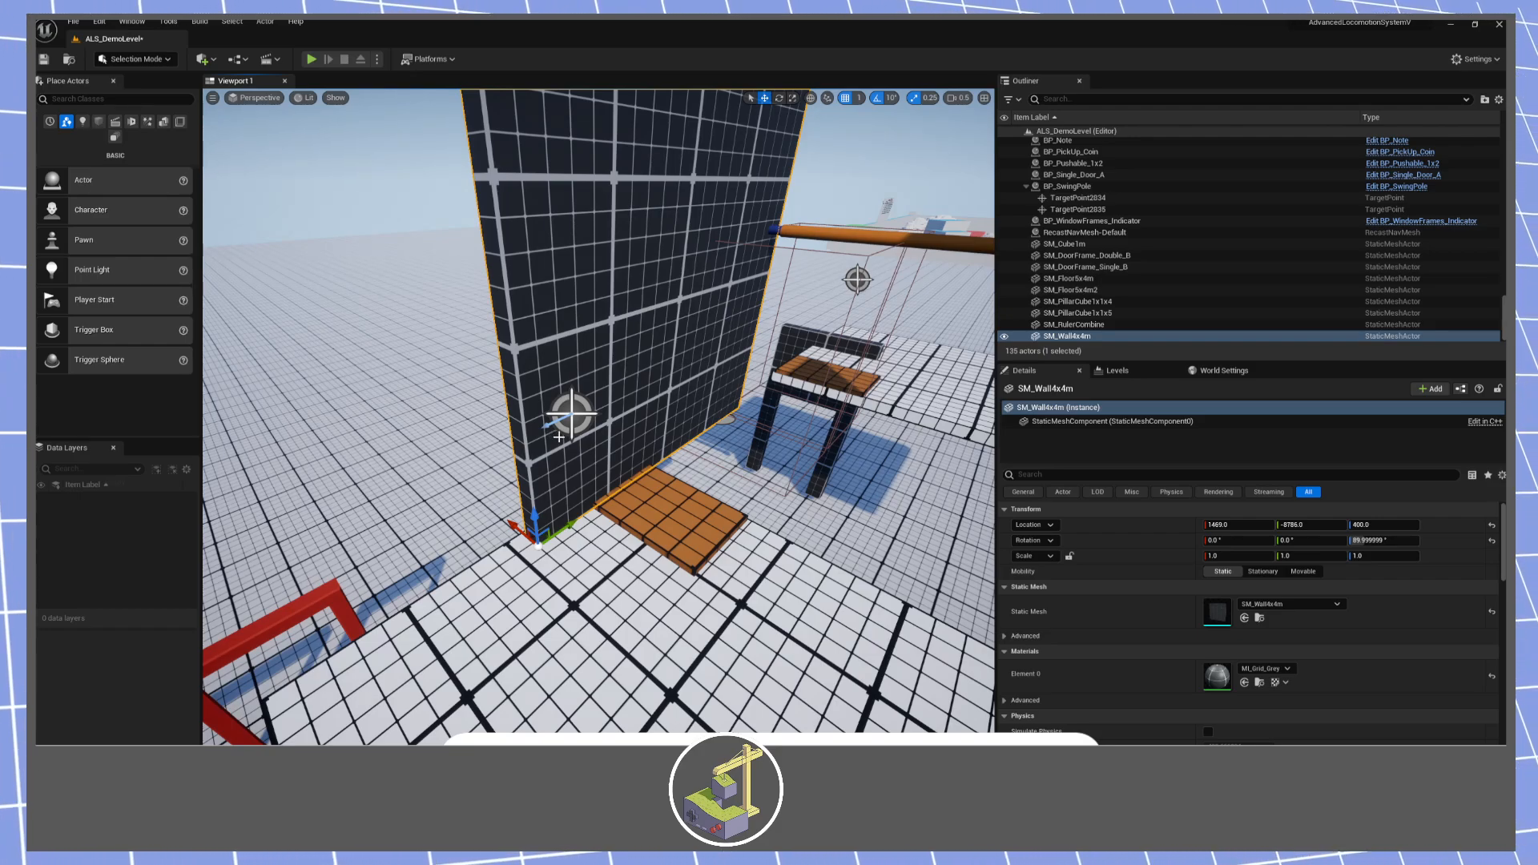
{"action": "left_click_drag", "start_coordinate": [575, 525], "coordinate": [622, 506]}
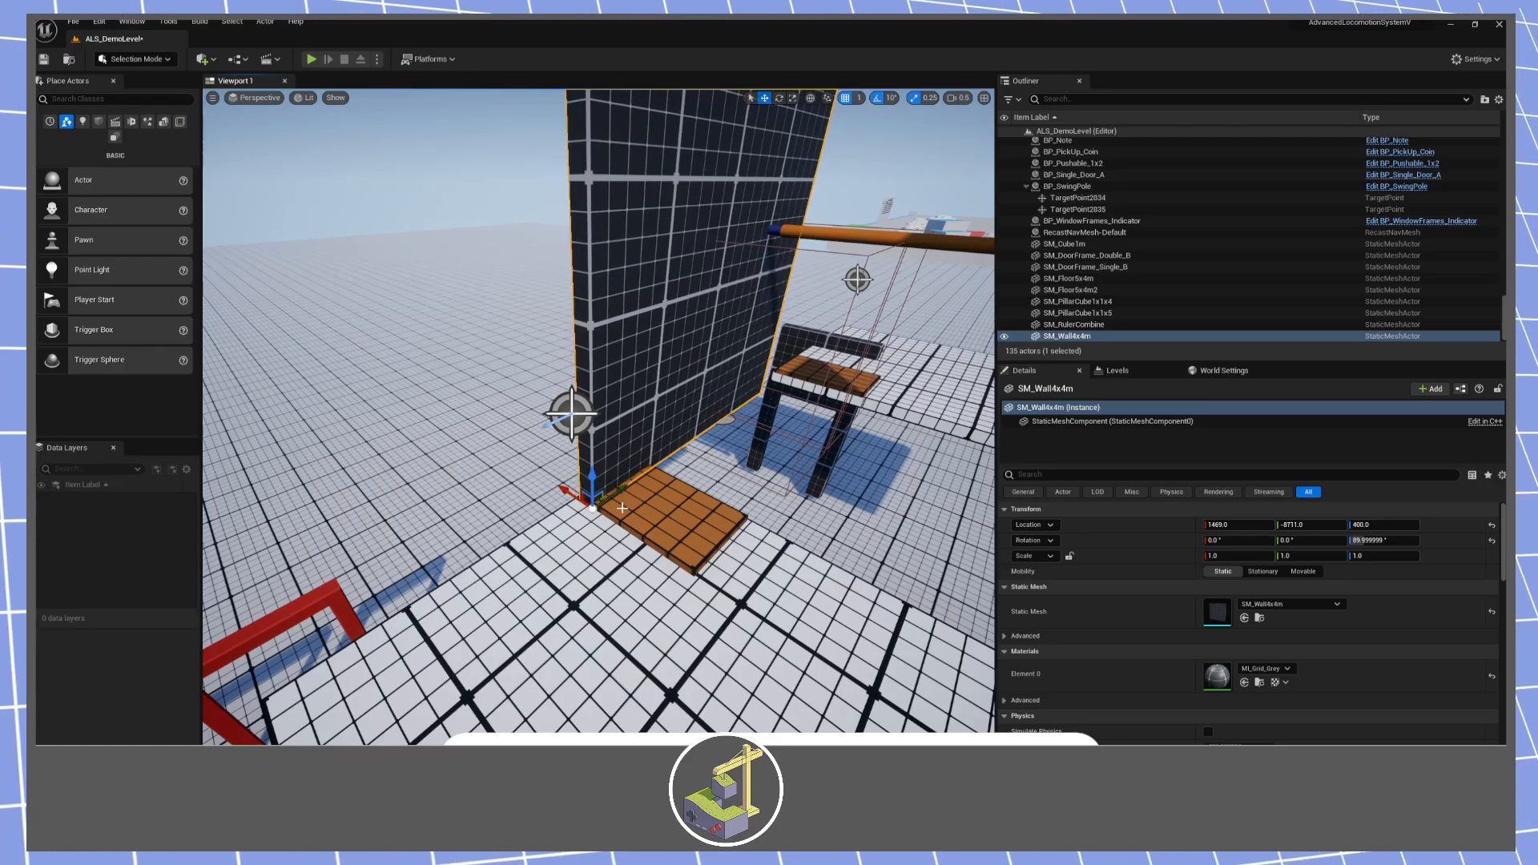
Duplicate the 4x4 m wall and move the copy along Y to -8313, extending the wall behind the swing pole.
{"action": "key", "text": "f"}
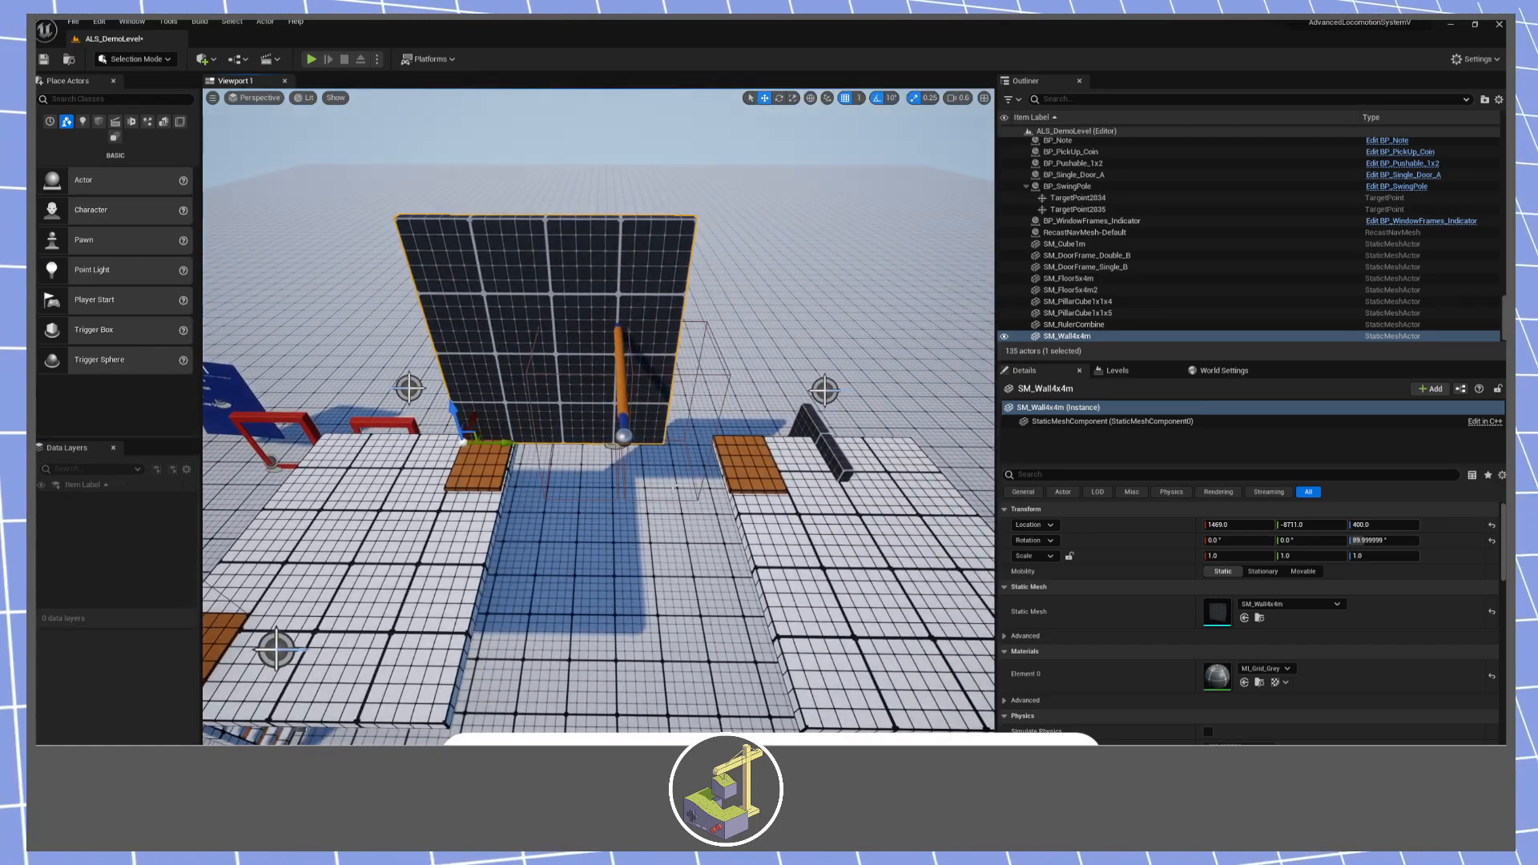
{"action": "key", "text": "ctrl+d"}
{"action": "left_click_drag", "start_coordinate": [484, 441], "coordinate": [717, 441]}
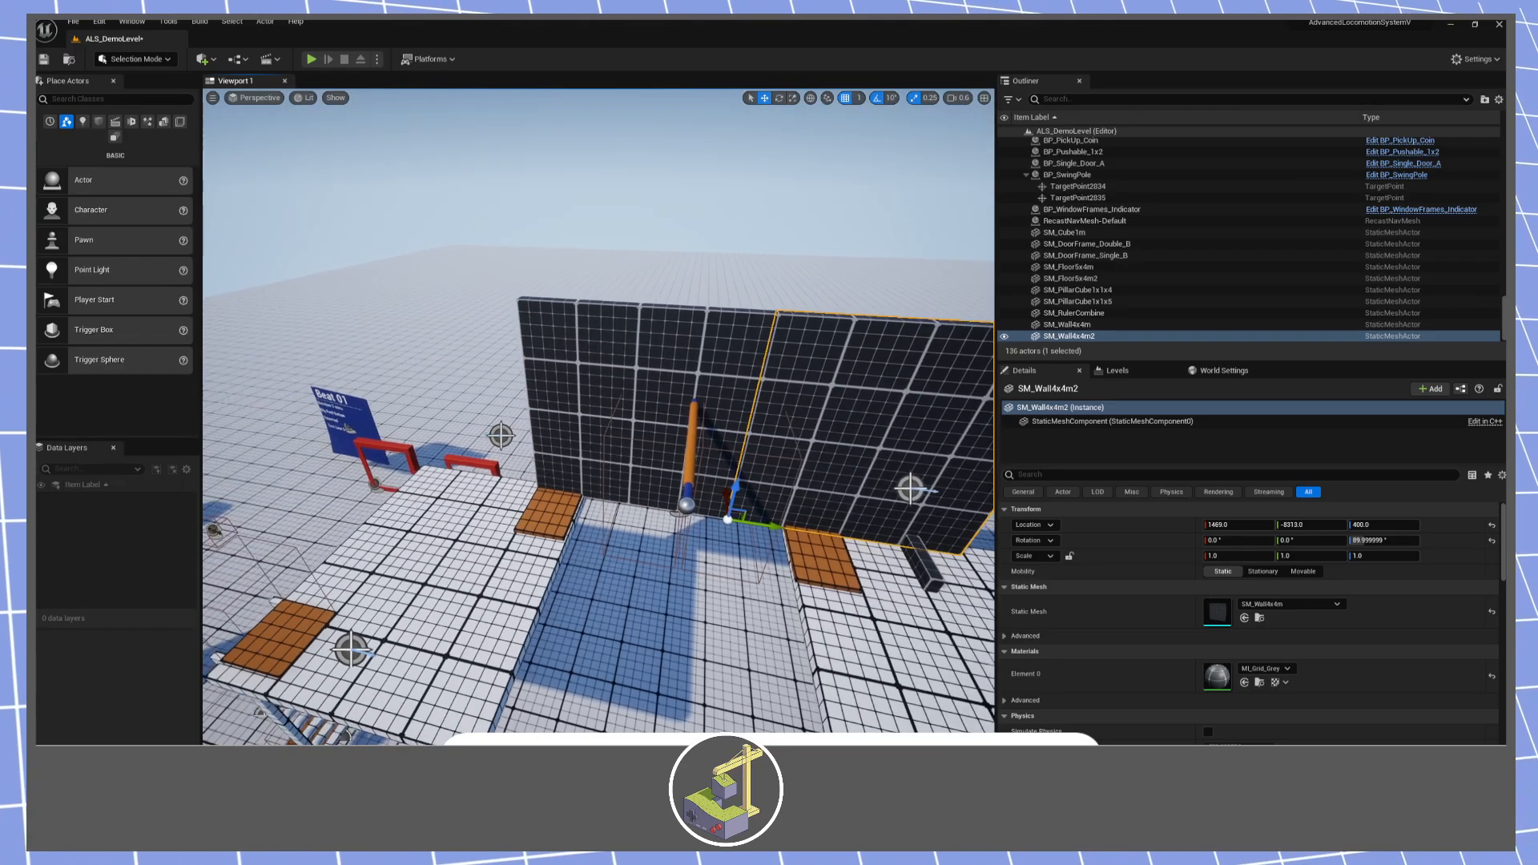
{"action": "key", "text": "s"}
{"action": "mouse_move", "coordinate": [664, 409]}
{"action": "right_mouse_down"}
{"action": "mouse_move", "coordinate": [657, 425]}
{"action": "mouse_move", "coordinate": [663, 409]}
{"action": "right_mouse_up"}
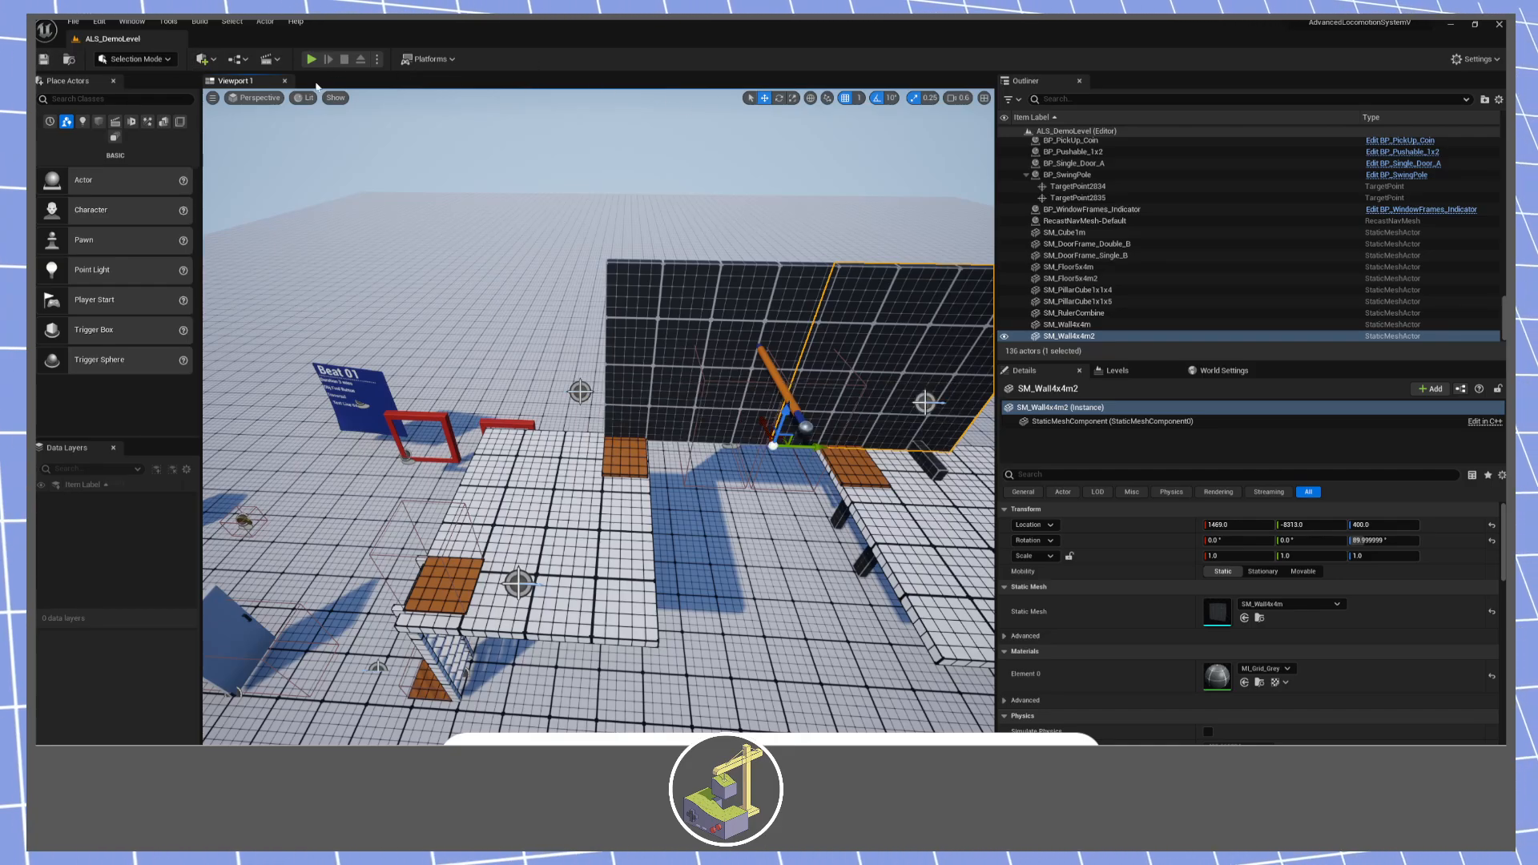
Playtest the course by climbing the ladder and swinging the character on the pole to the second platform.
{"action": "left_click", "coordinate": [310, 58]}
{"action": "key", "text": "w"}
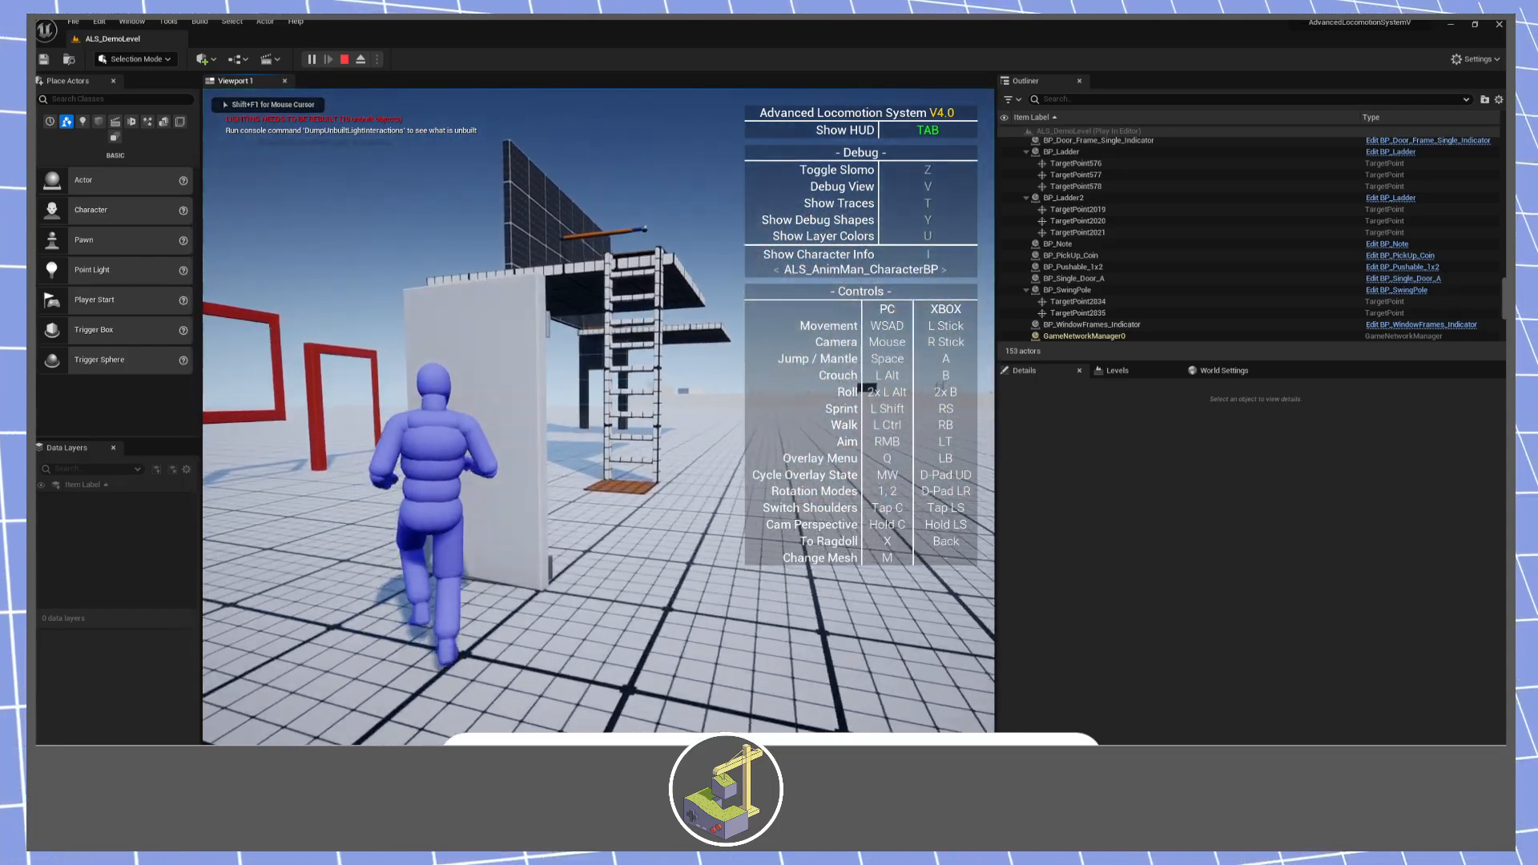
{"action": "key", "text": "w"}
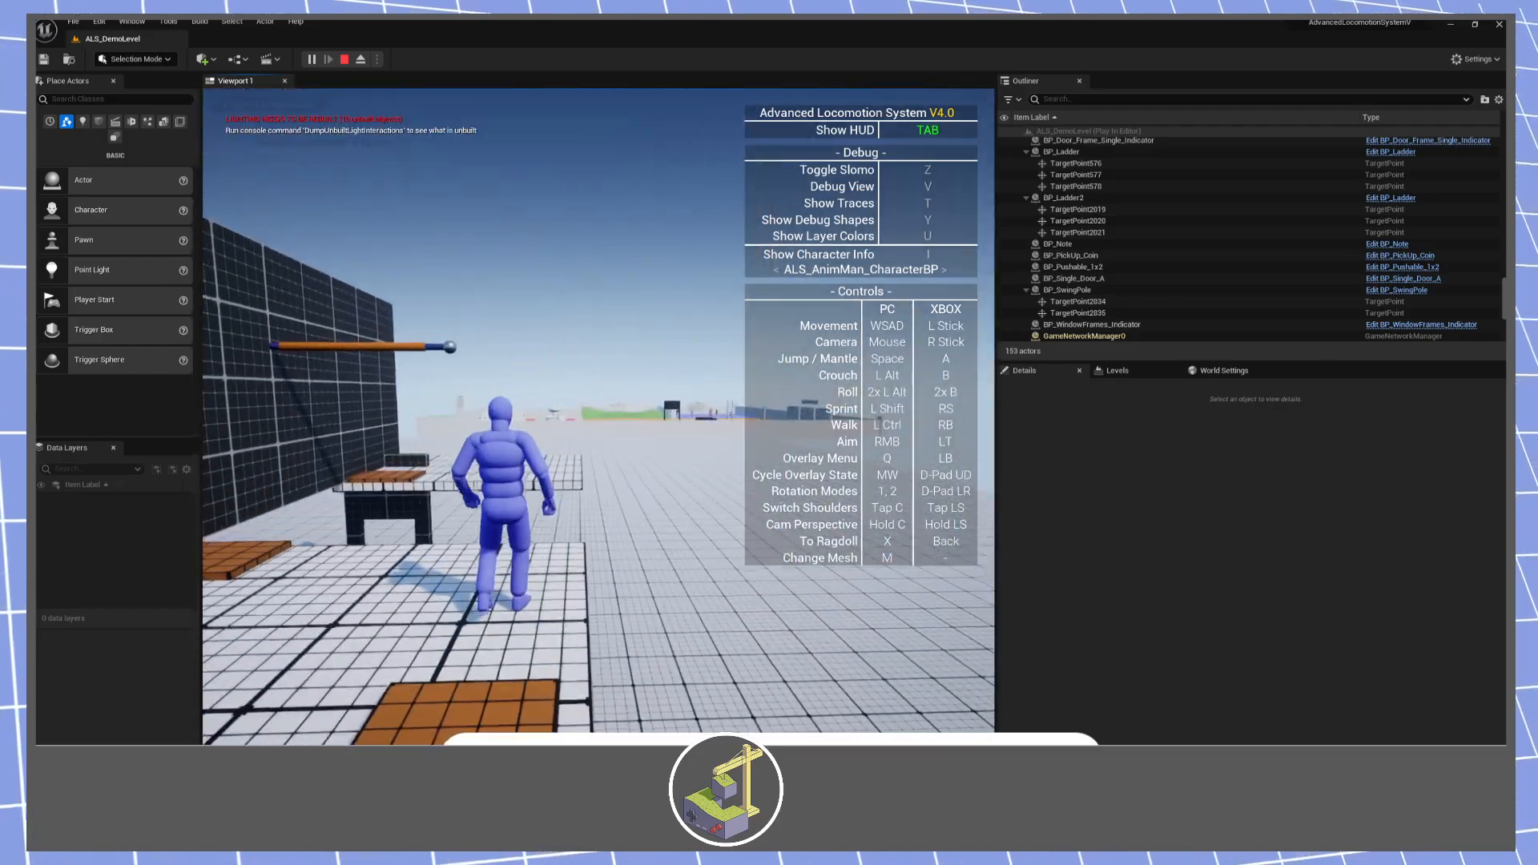
{"action": "key", "text": "w"}
{"action": "key", "text": "space"}
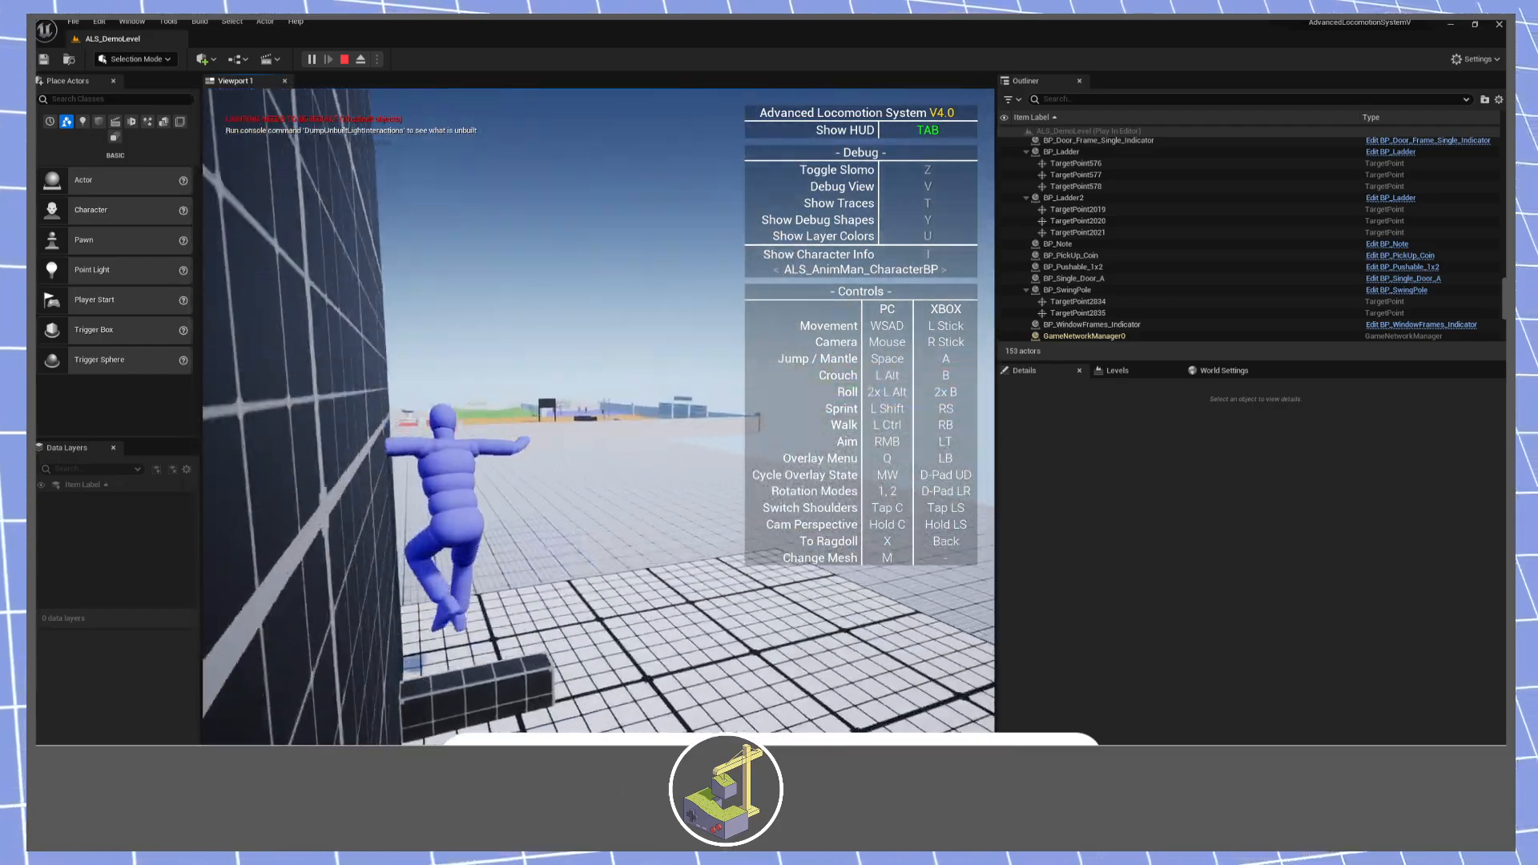
{"action": "key", "text": "w"}
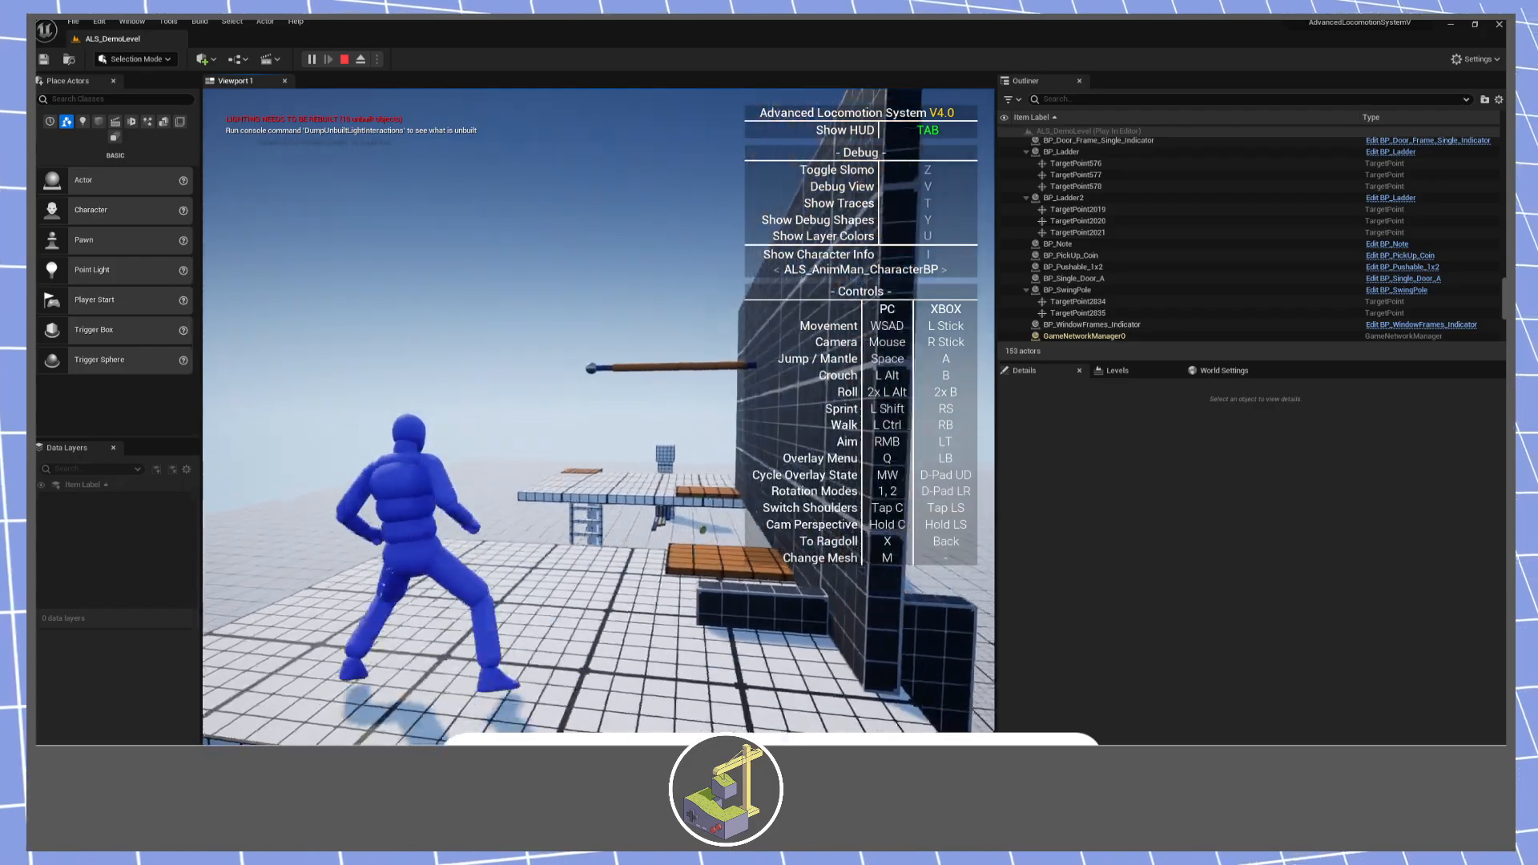
Swing the character back and forth across the gap on the pole to test it in both directions.
{"action": "key", "text": "w"}
{"action": "key", "text": "space"}
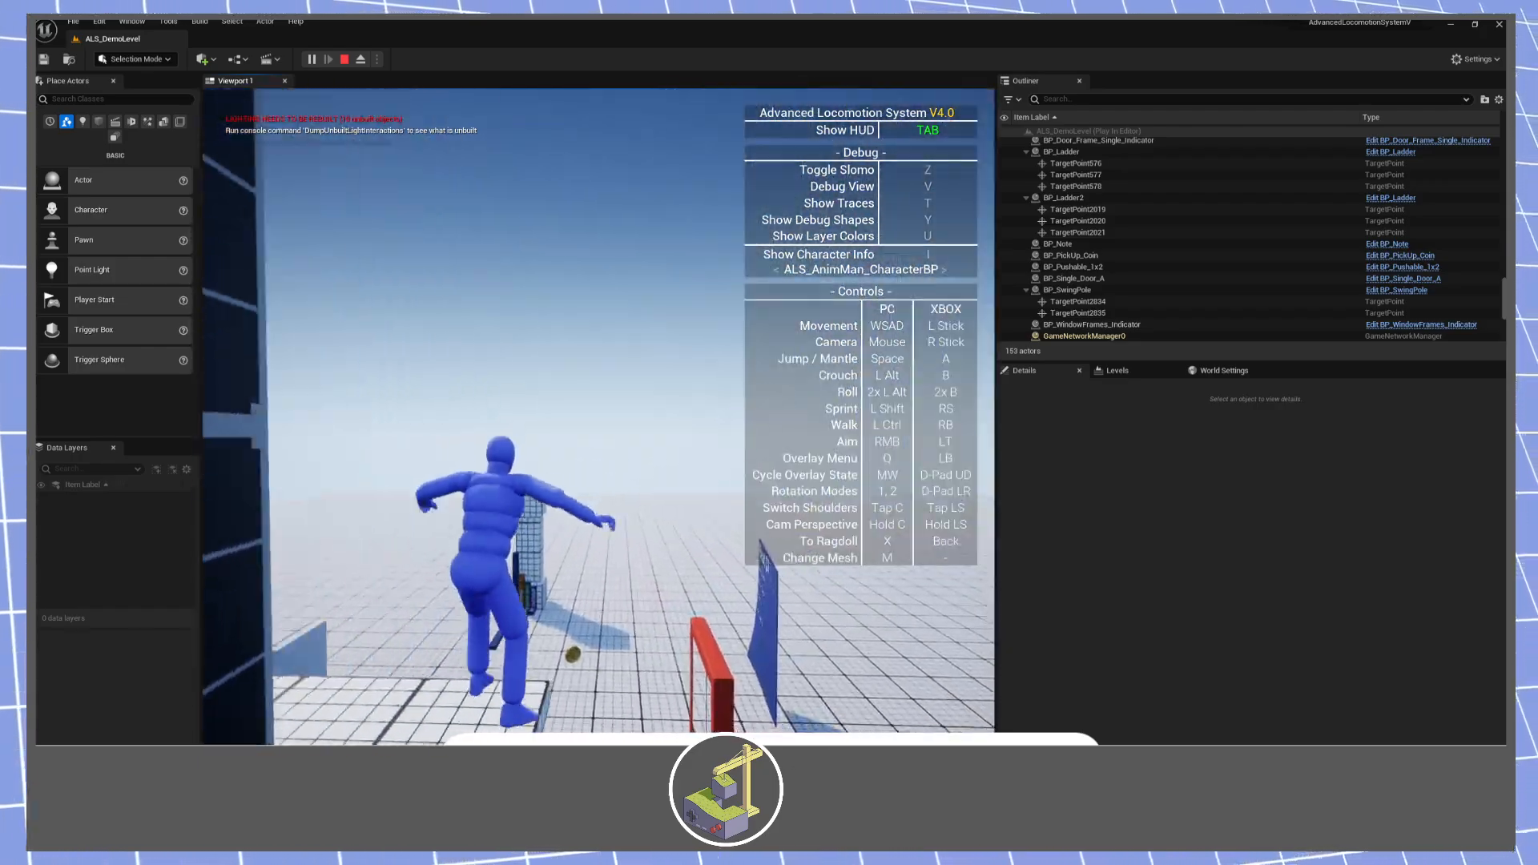
{"action": "key", "text": "w"}
{"action": "key", "text": "w"}
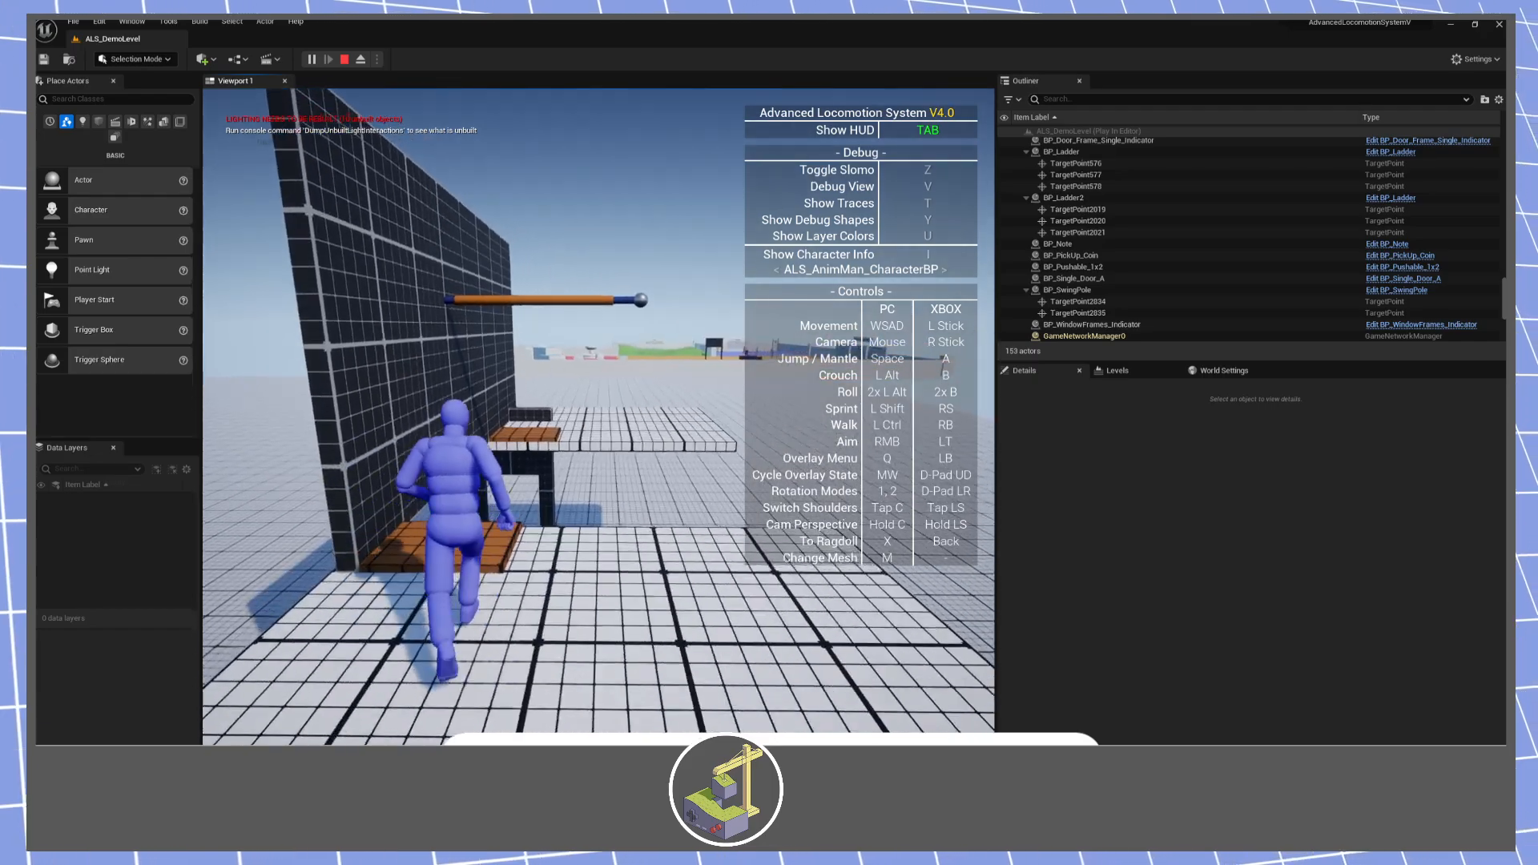
{"action": "key", "text": "space"}
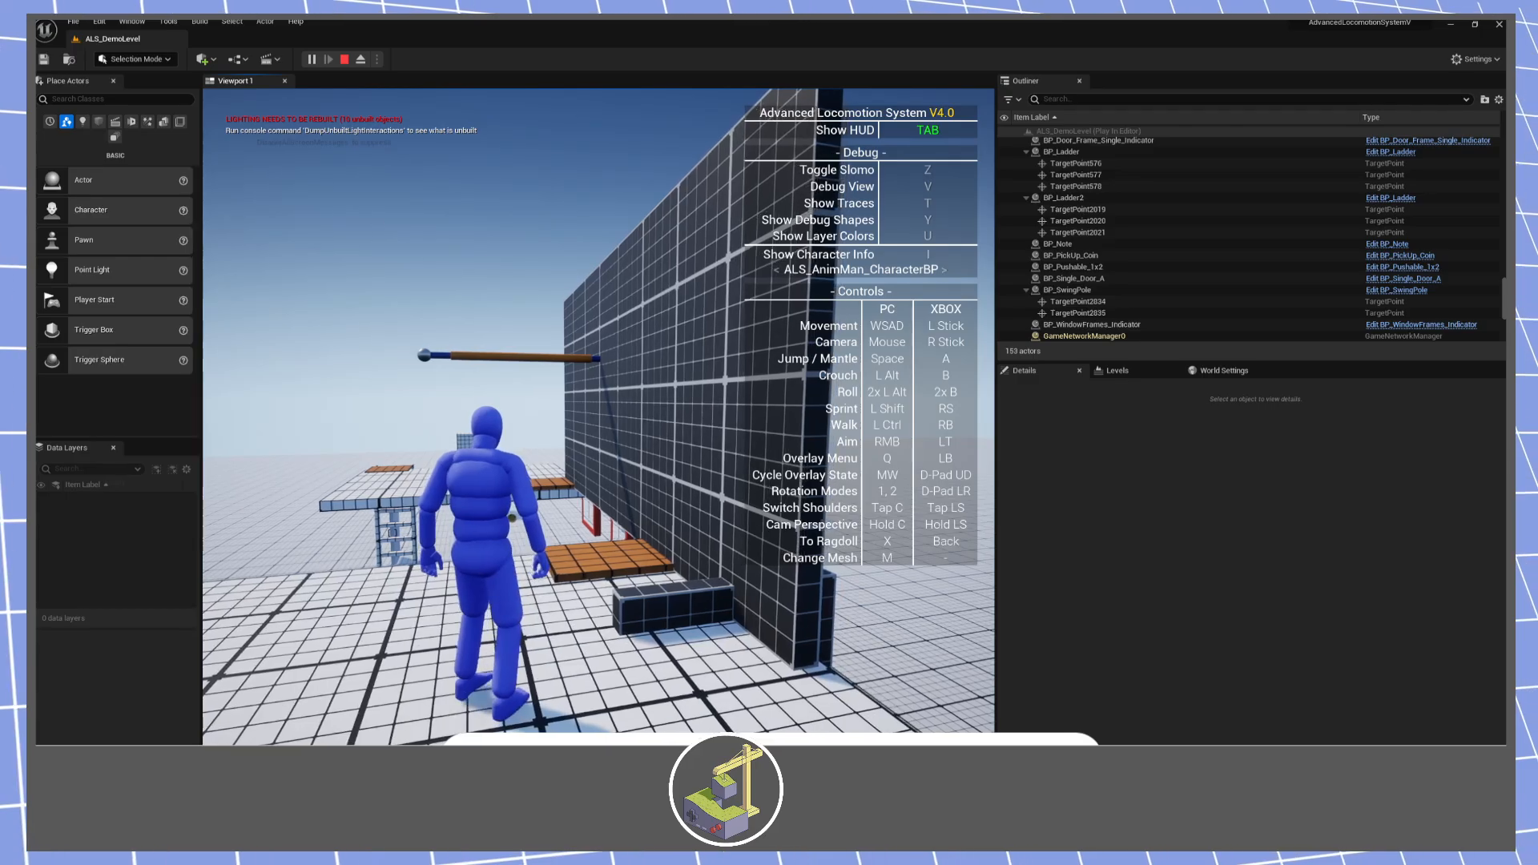
{"action": "key", "text": "w"}
{"action": "key", "text": "space"}
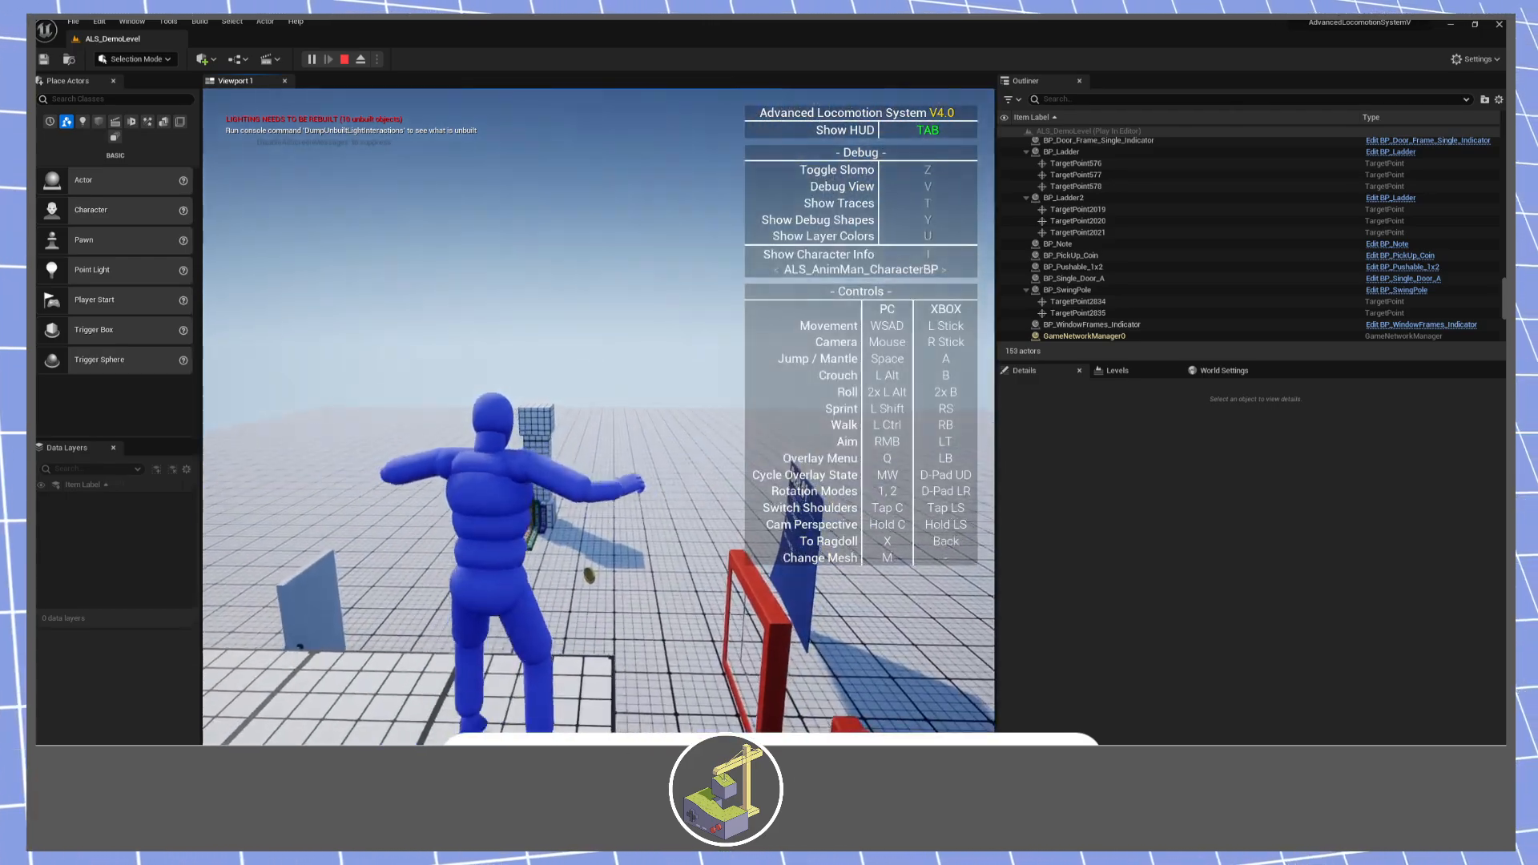
End the playtest and look over the whole course in the editor from above and from the side with the Beat 01 sign.
{"action": "key", "text": "w"}
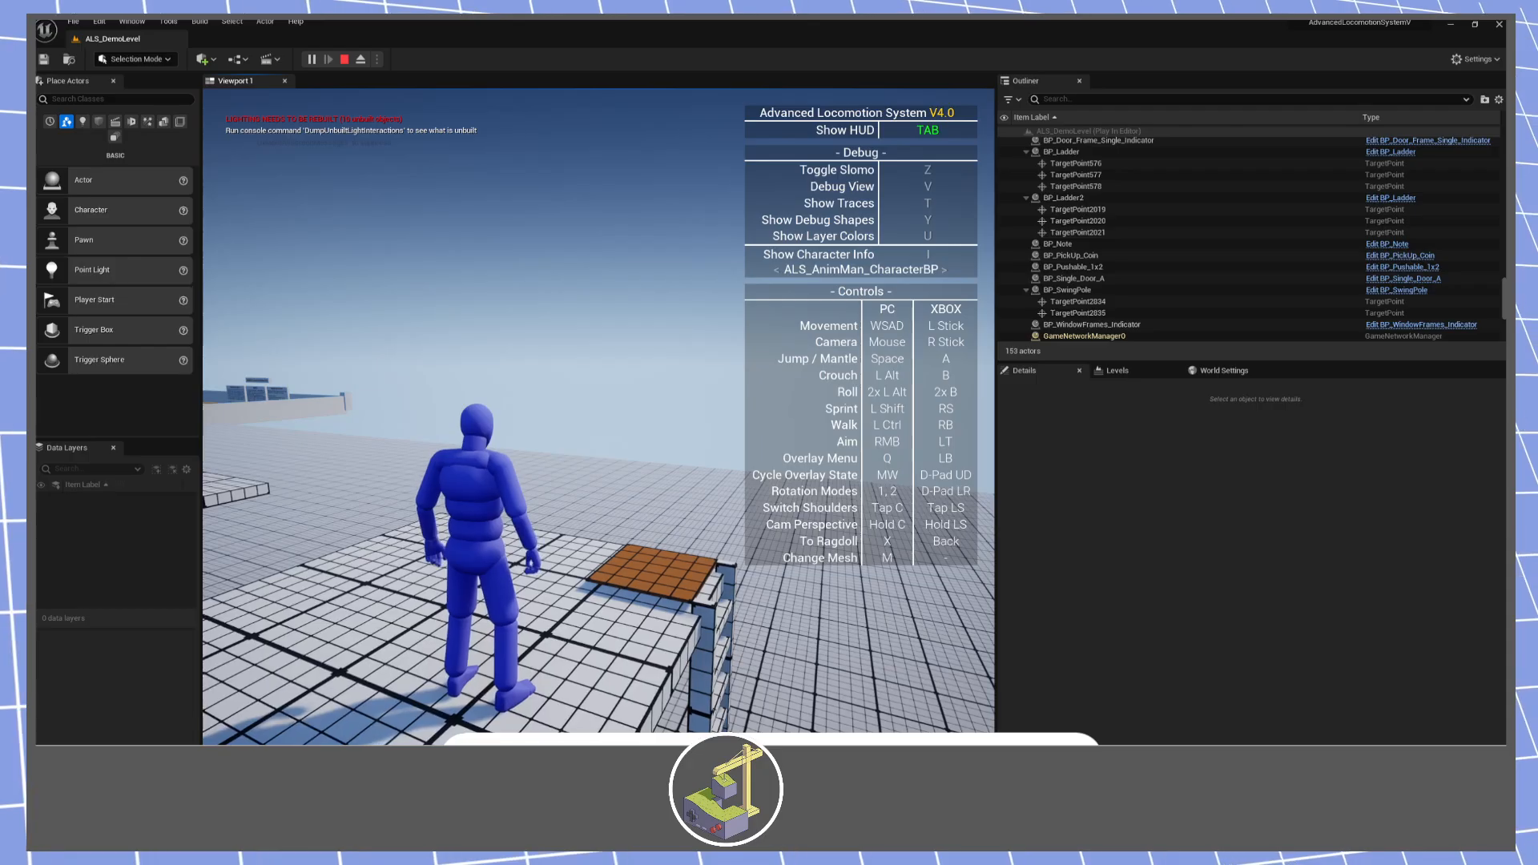
{"action": "key", "text": "Escape"}
{"action": "key", "text": "s"}
{"action": "right_click_drag", "start_coordinate": [598, 417], "coordinate": [404, 513]}
{"action": "scroll", "coordinate": [598, 417], "scroll_direction": "up", "scroll_amount": 2}
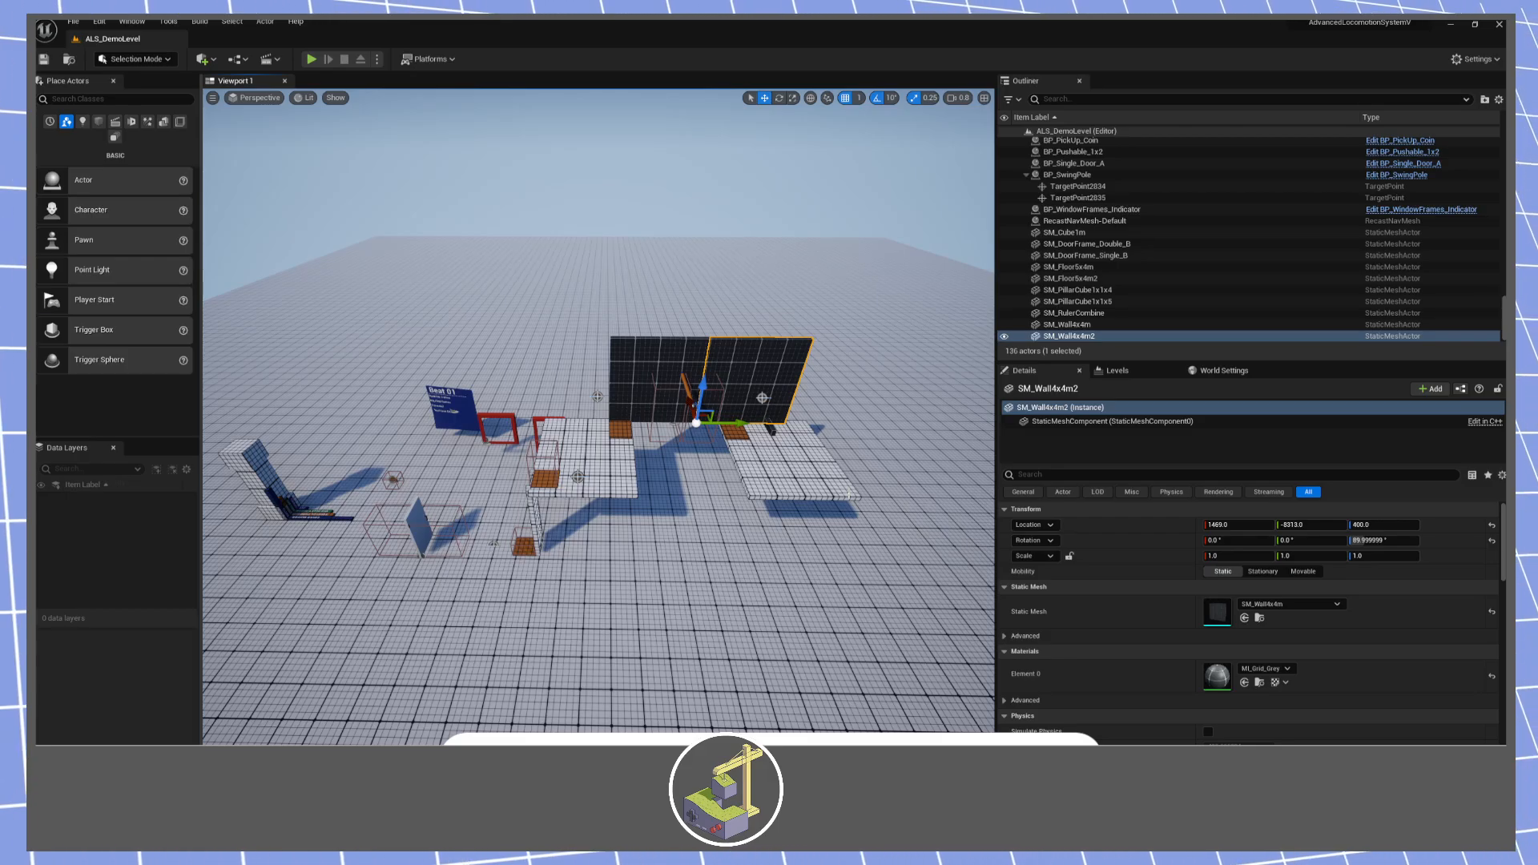
{"action": "key", "text": "w"}
{"action": "right_click_drag", "start_coordinate": [673, 558], "coordinate": [343, 139]}
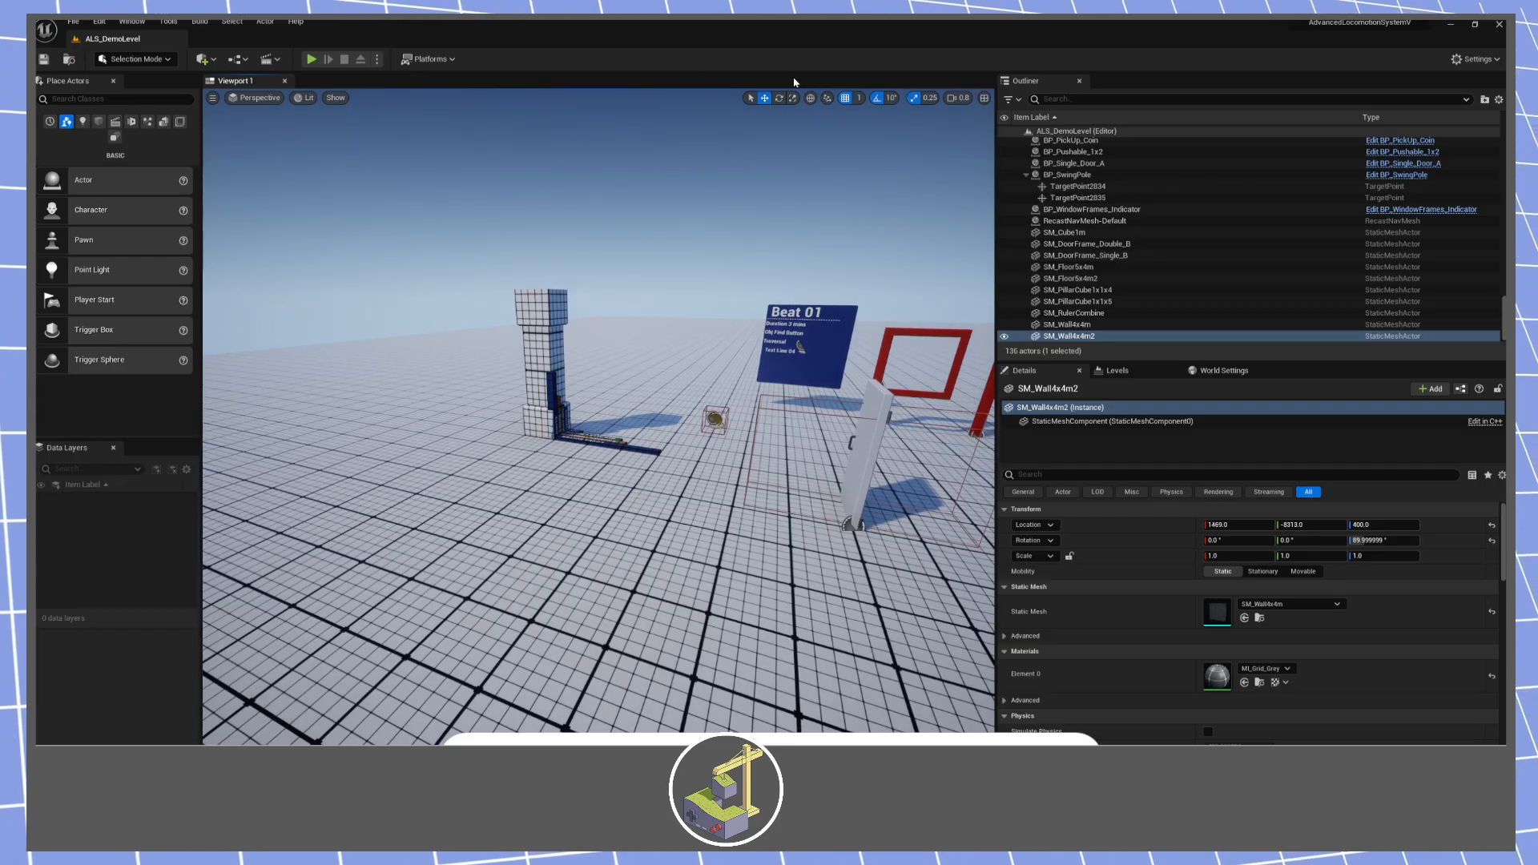
Playtest the level by interacting with the single door, collecting the coin and running towards the door frame indicators.
{"action": "left_click", "coordinate": [311, 59]}
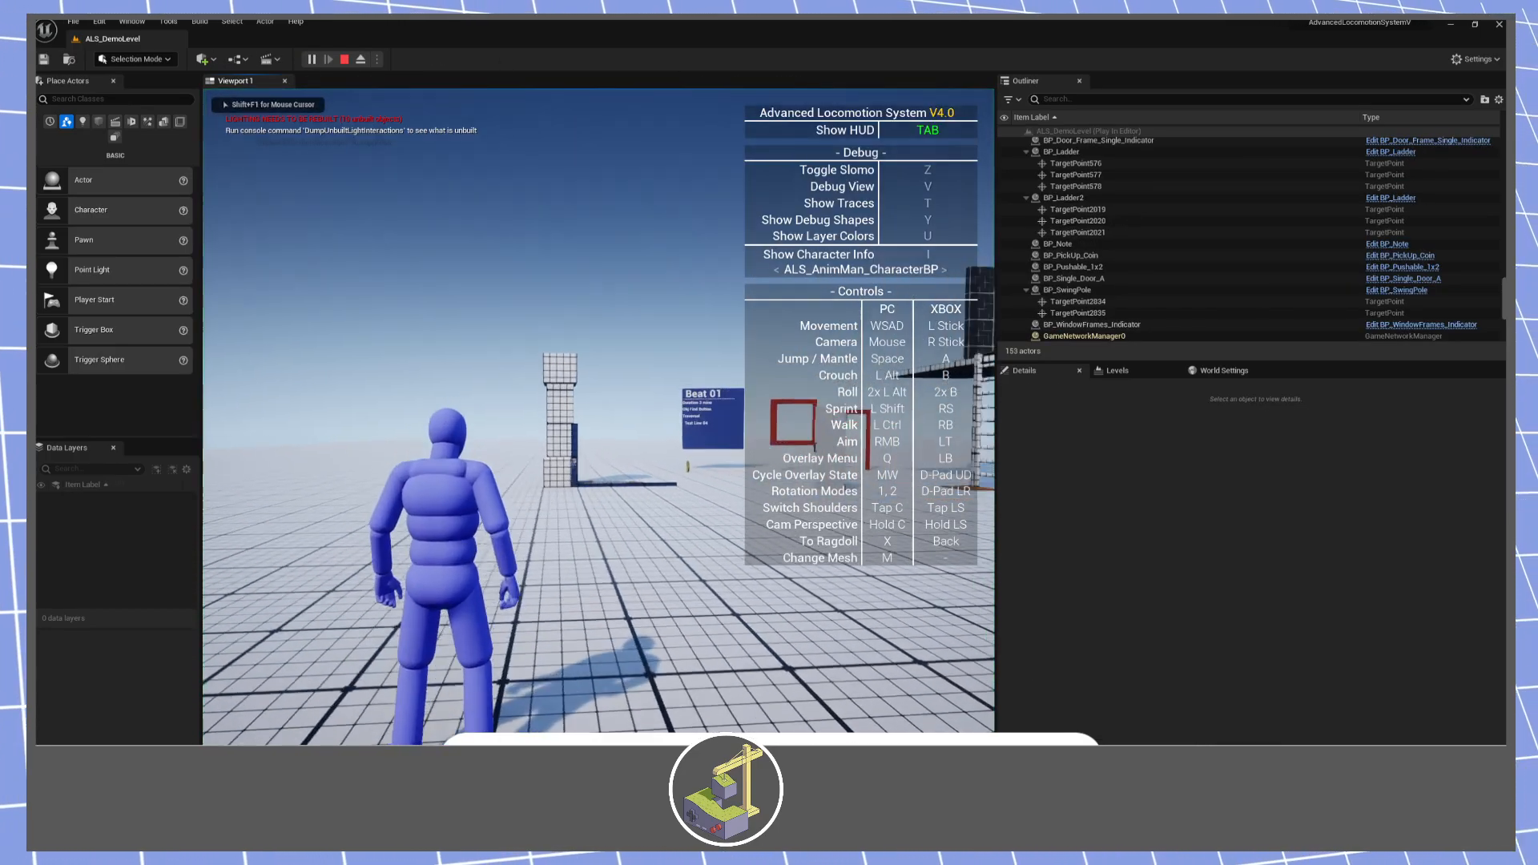
{"action": "key", "text": "w"}
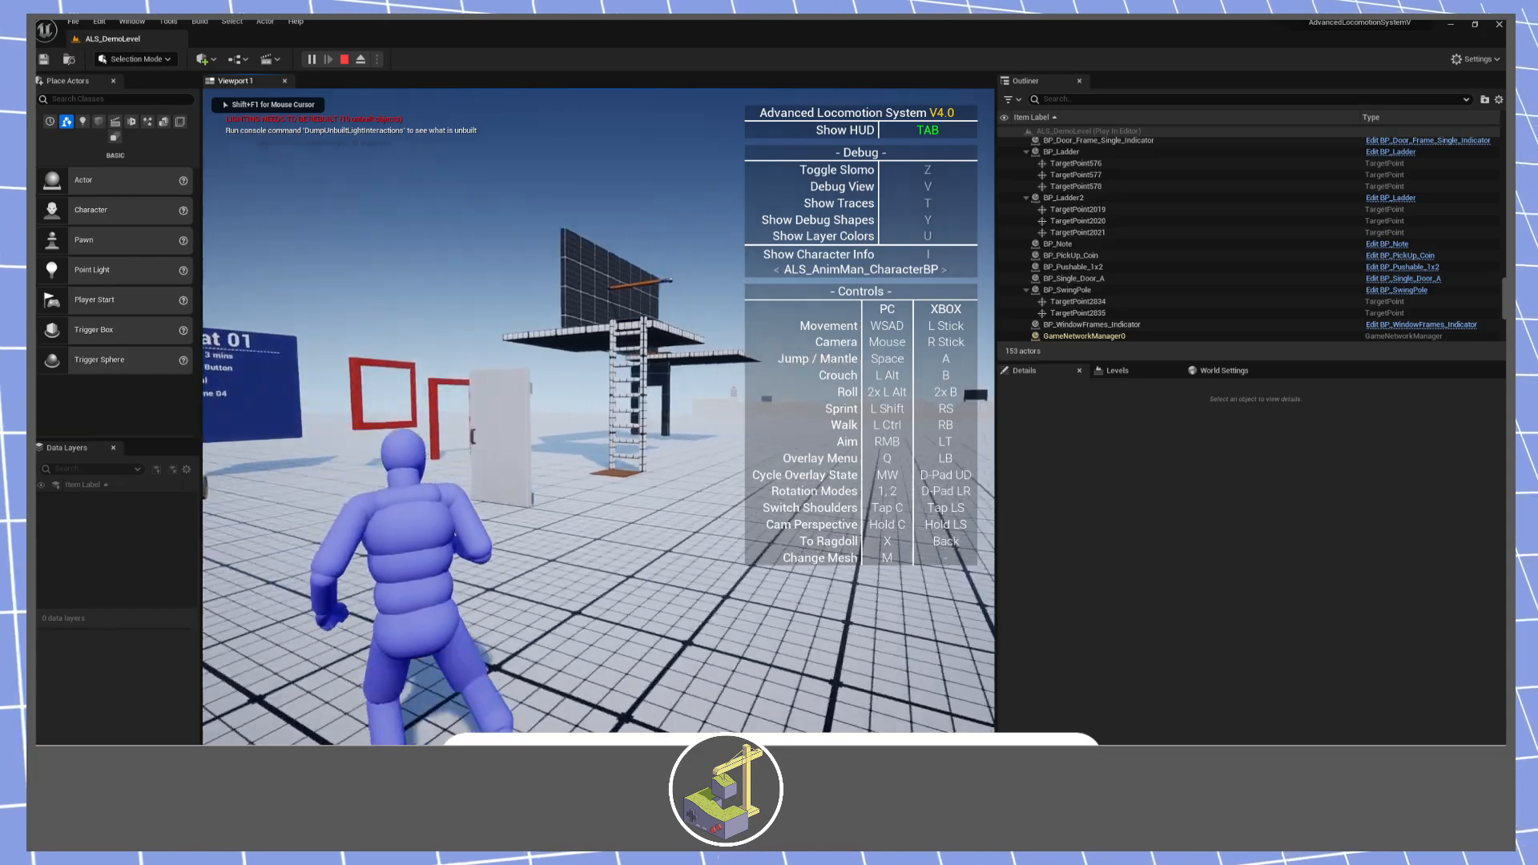
{"action": "key", "text": "w"}
{"action": "key", "text": "e"}
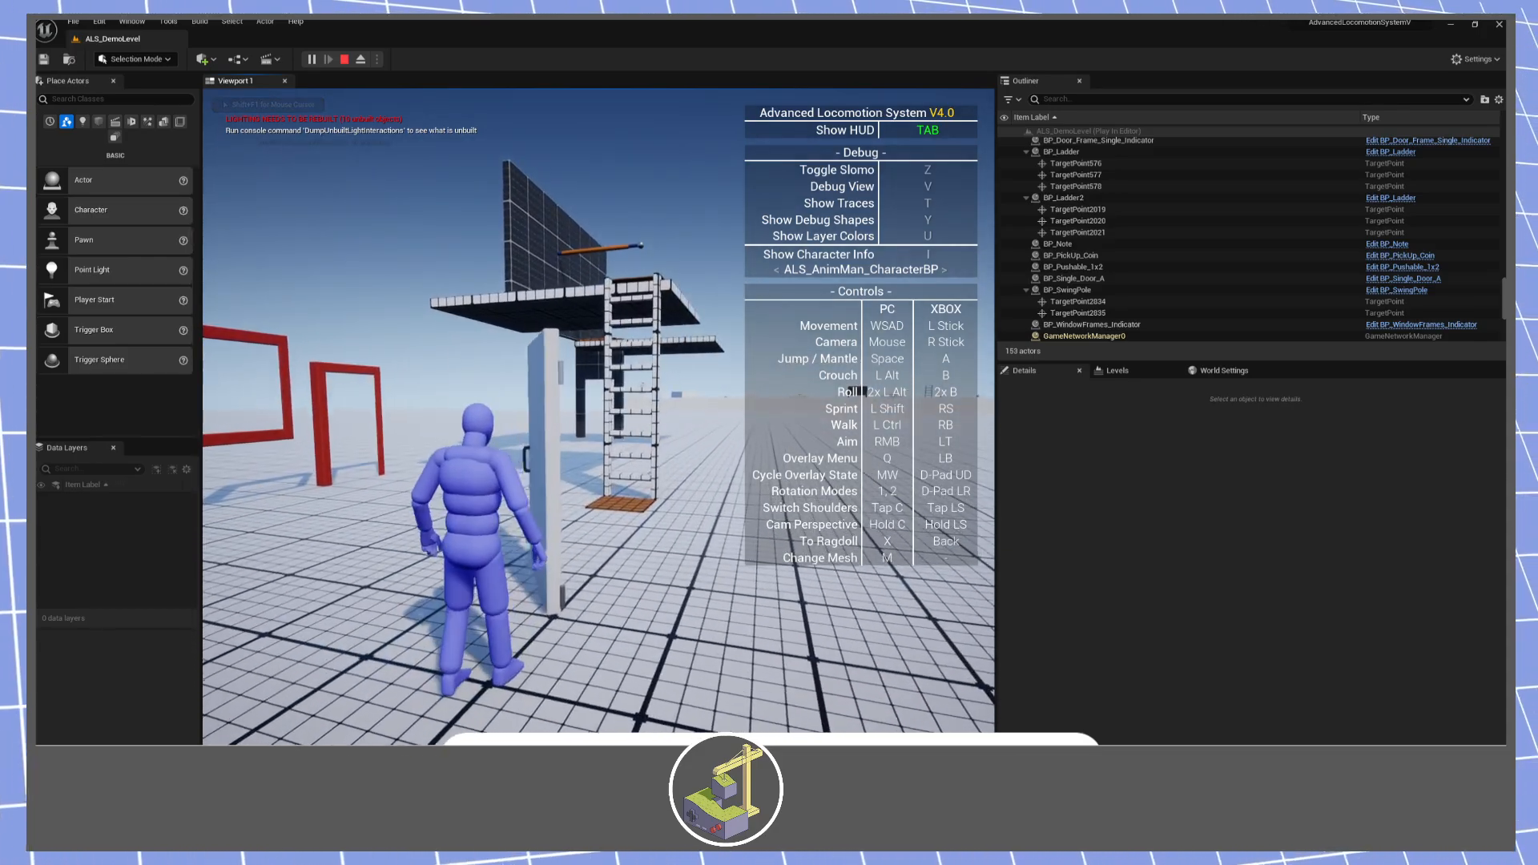
{"action": "key", "text": "w"}
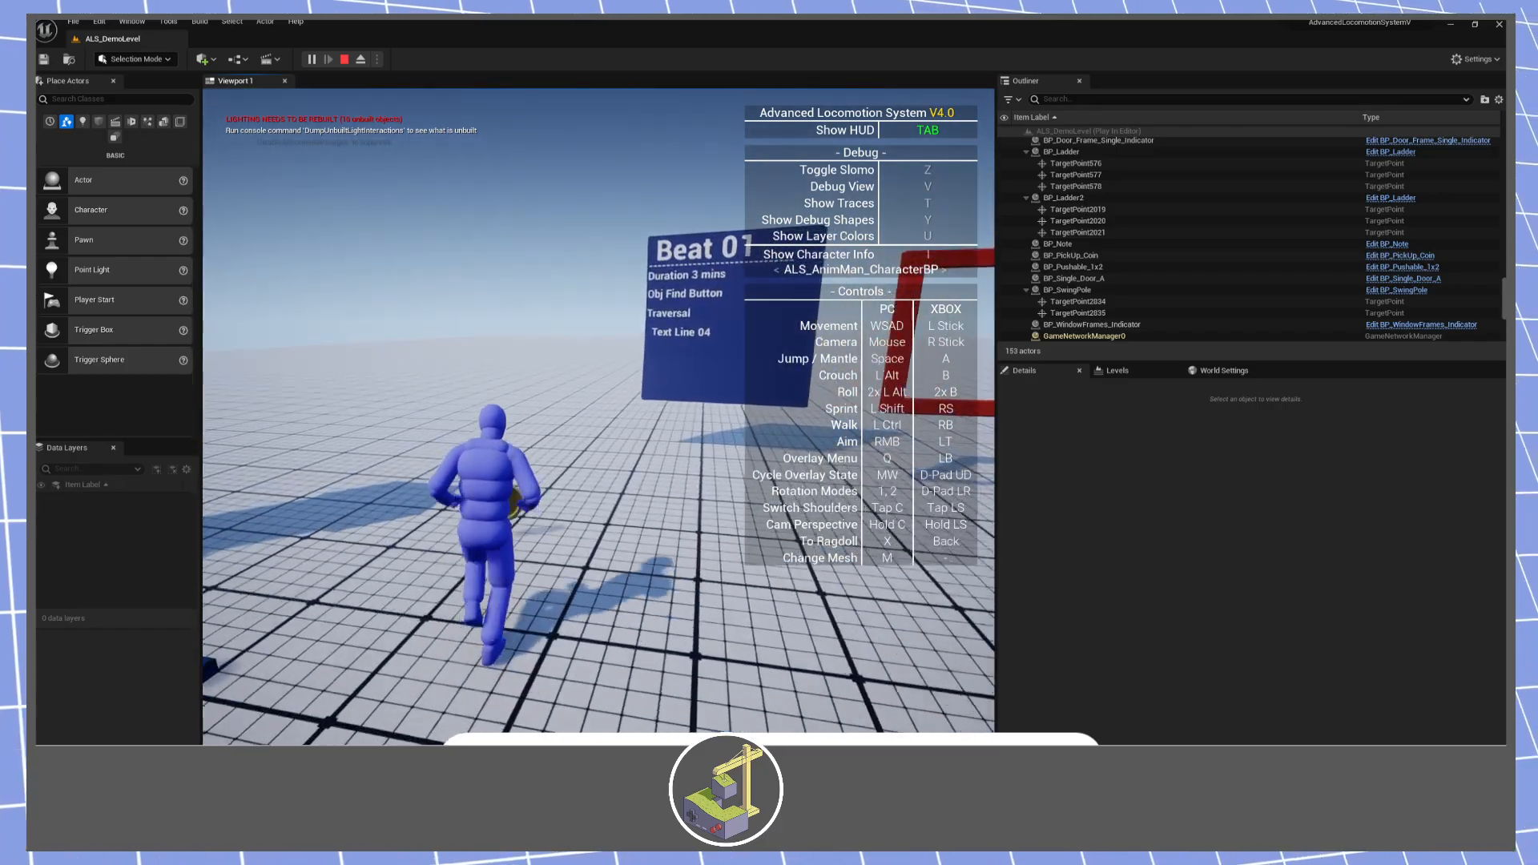
{"action": "key", "text": "w"}
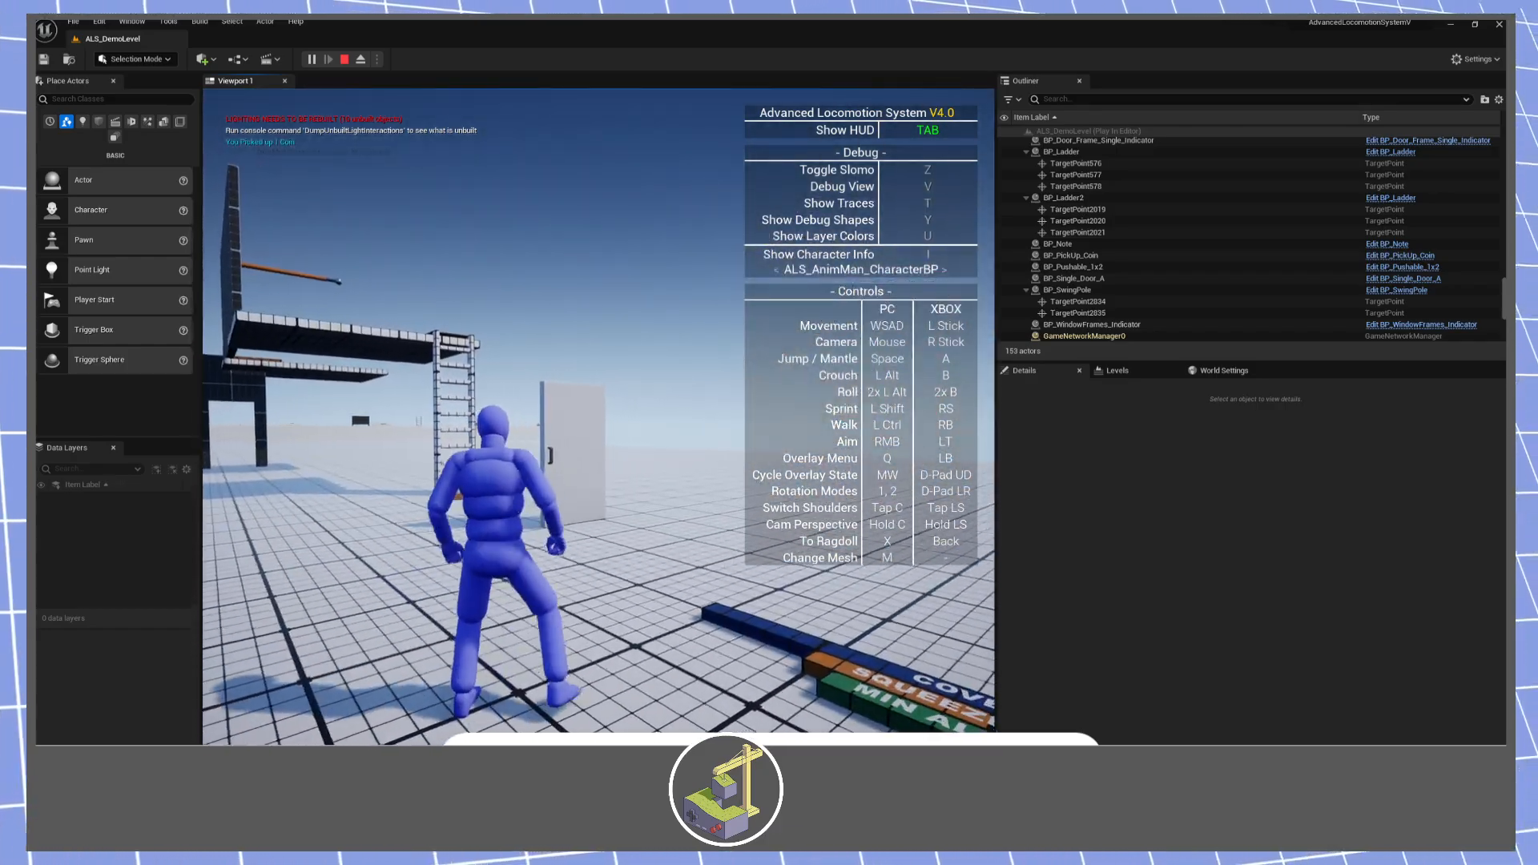
{"action": "key", "text": "w"}
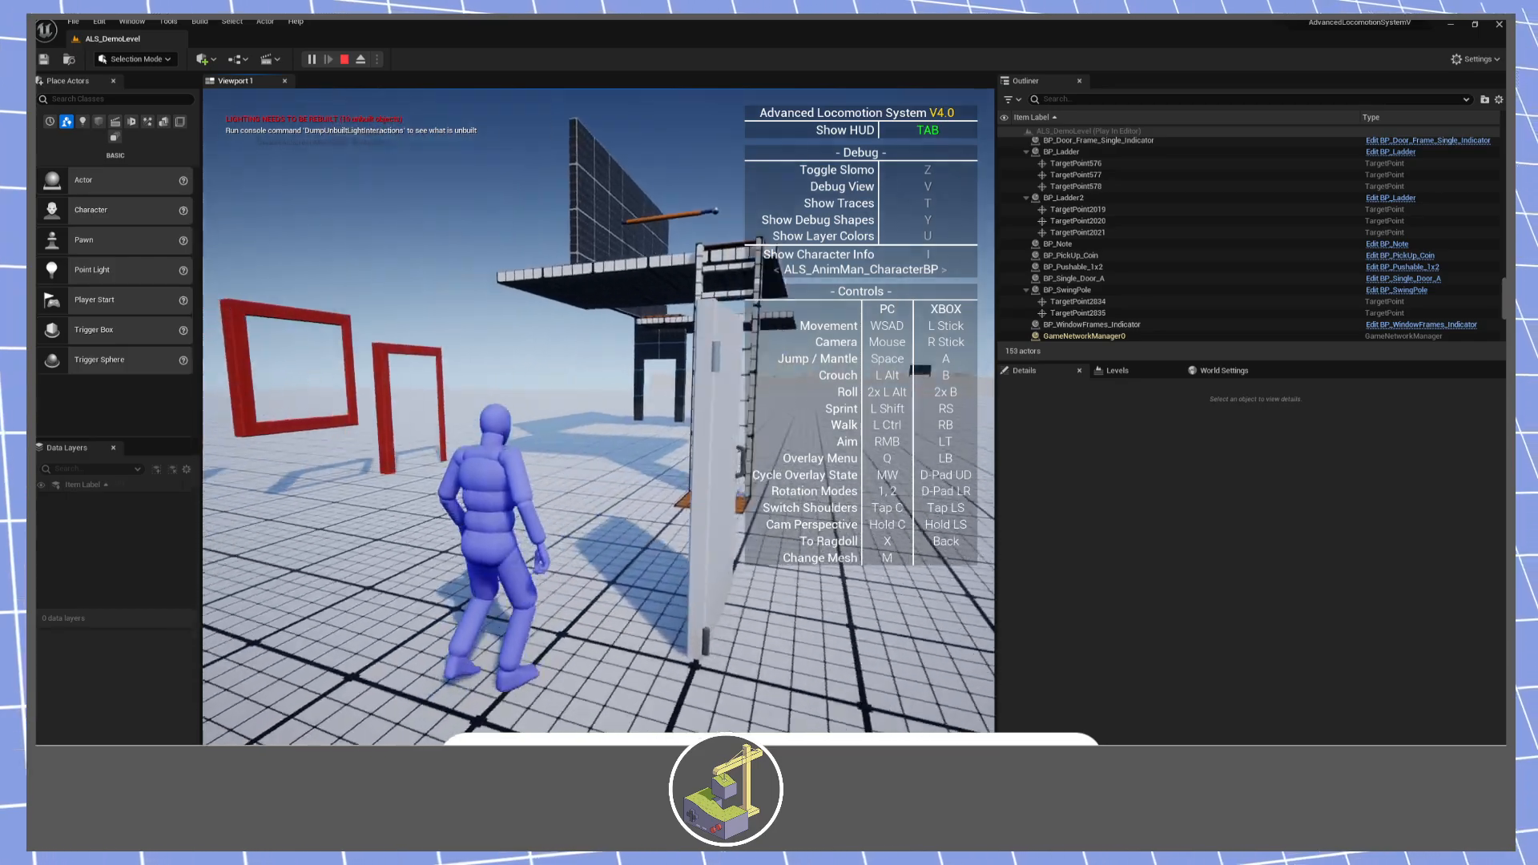
{"action": "key", "text": "w"}
{"action": "key", "text": "Escape"}
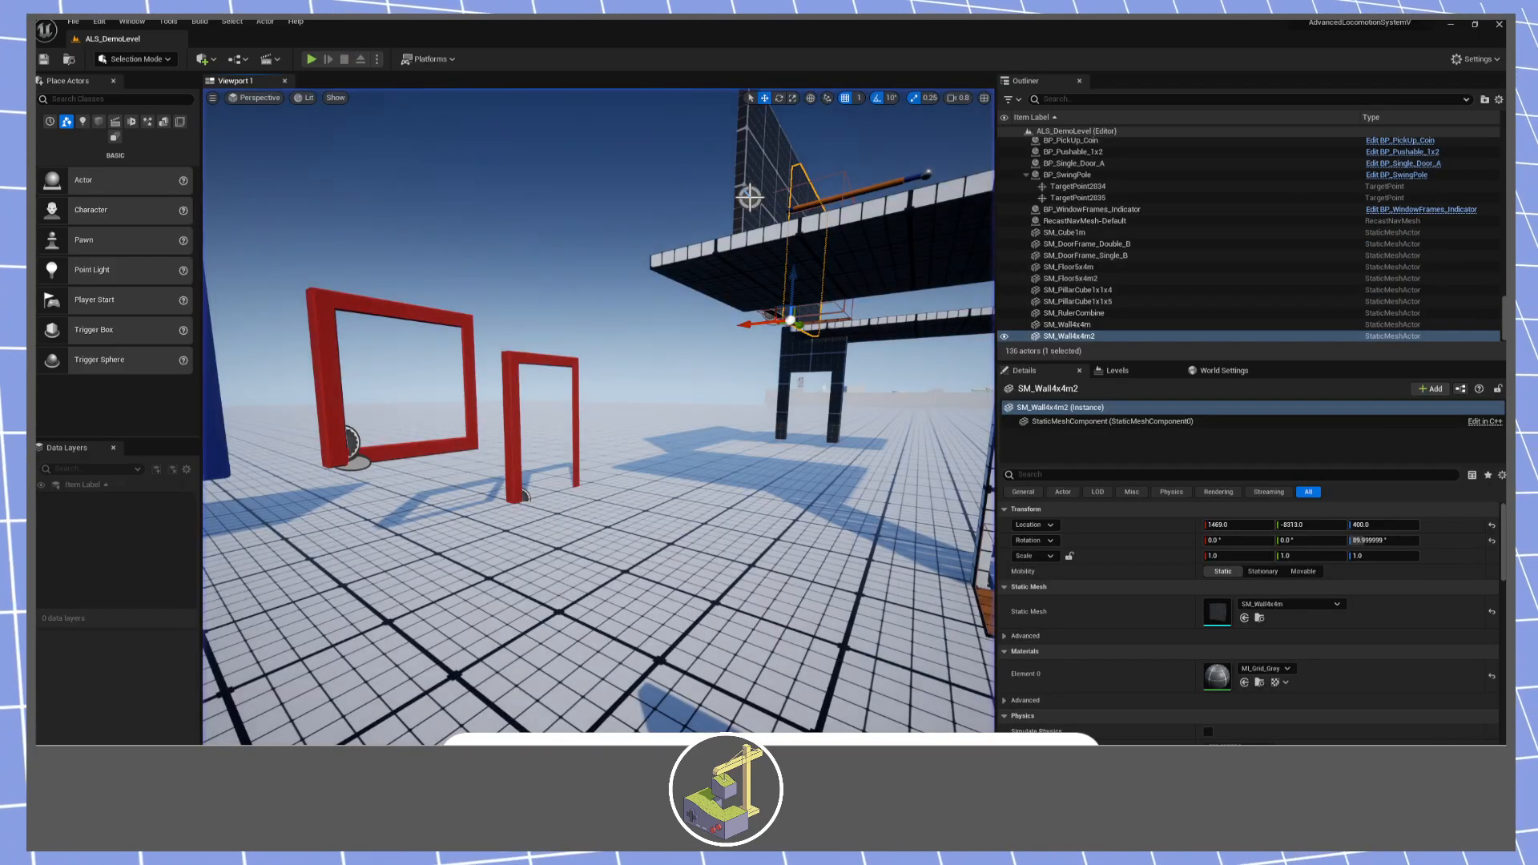
Set the Importance Level of the red single door frame indicator to 1.
{"action": "left_click", "coordinate": [511, 409]}
{"action": "left_click", "coordinate": [1216, 587]}
{"action": "type", "text": "1"}
{"action": "key", "text": "Return"}
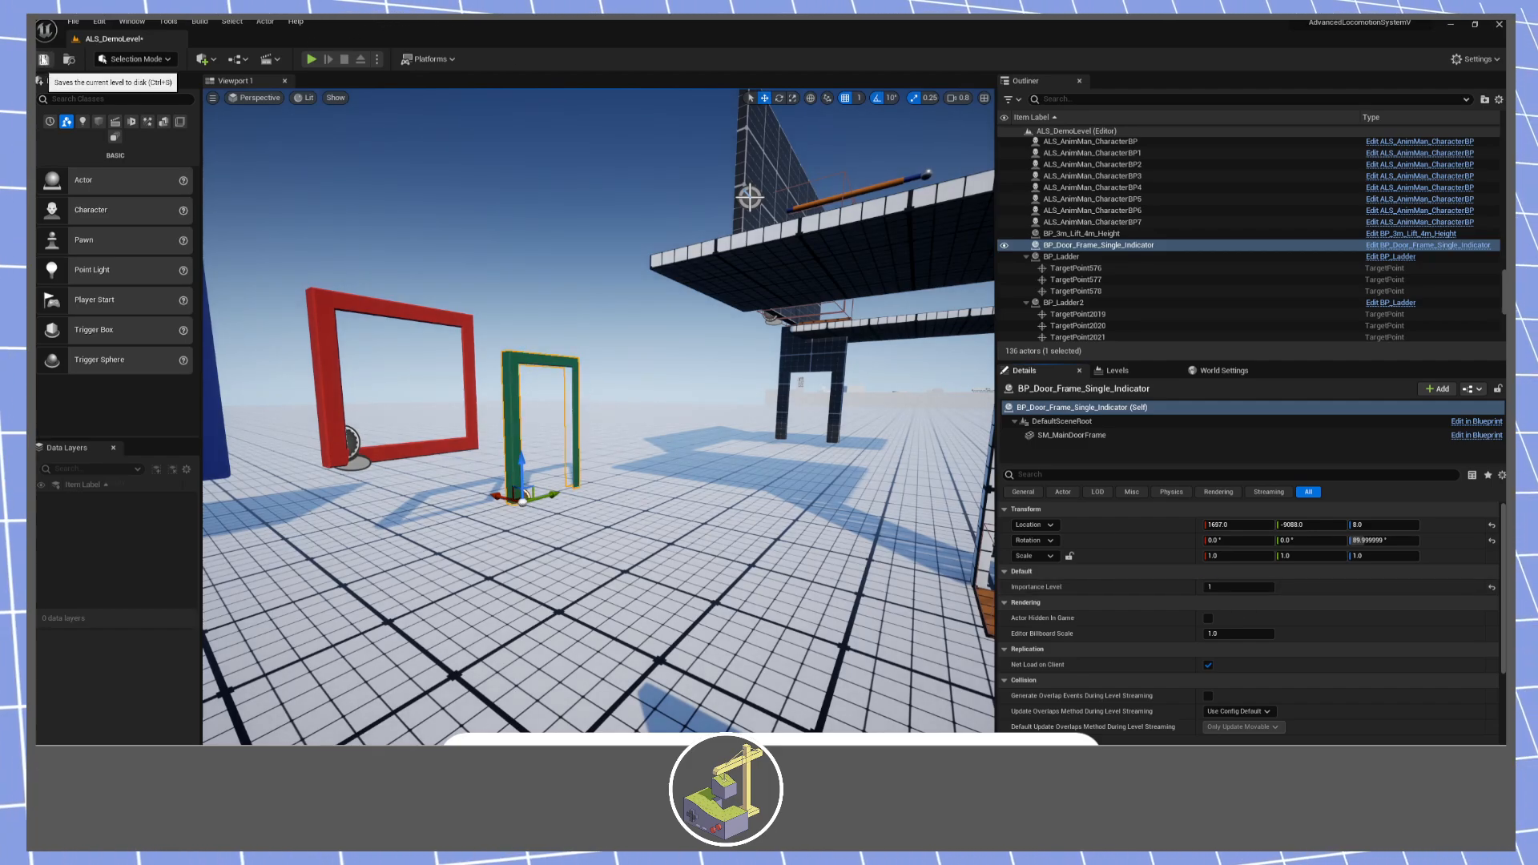
Save the level and briefly playtest it to check the single door frame indicator's colour in play.
{"action": "left_click", "coordinate": [311, 59]}
{"action": "left_click", "coordinate": [628, 511]}
{"action": "key", "text": "w"}
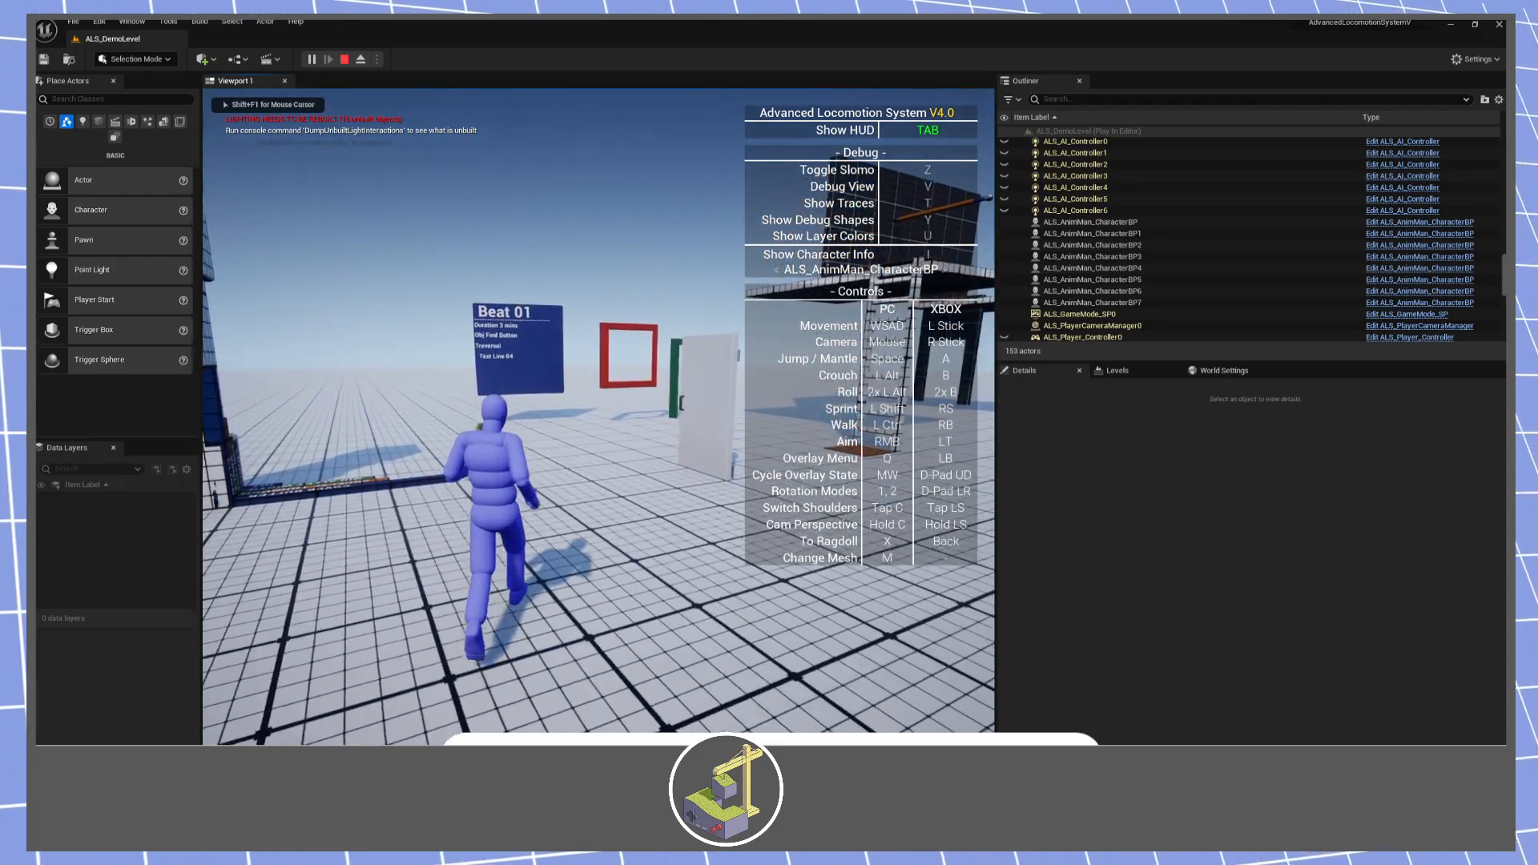
{"action": "key", "text": "Escape"}
Duplicate the green single door frame indicator and place the copy in front of the single door, turned 90 degrees, using a 100-unit grid snap.
{"action": "scroll", "coordinate": [524, 412], "scroll_direction": "up", "scroll_amount": 4}
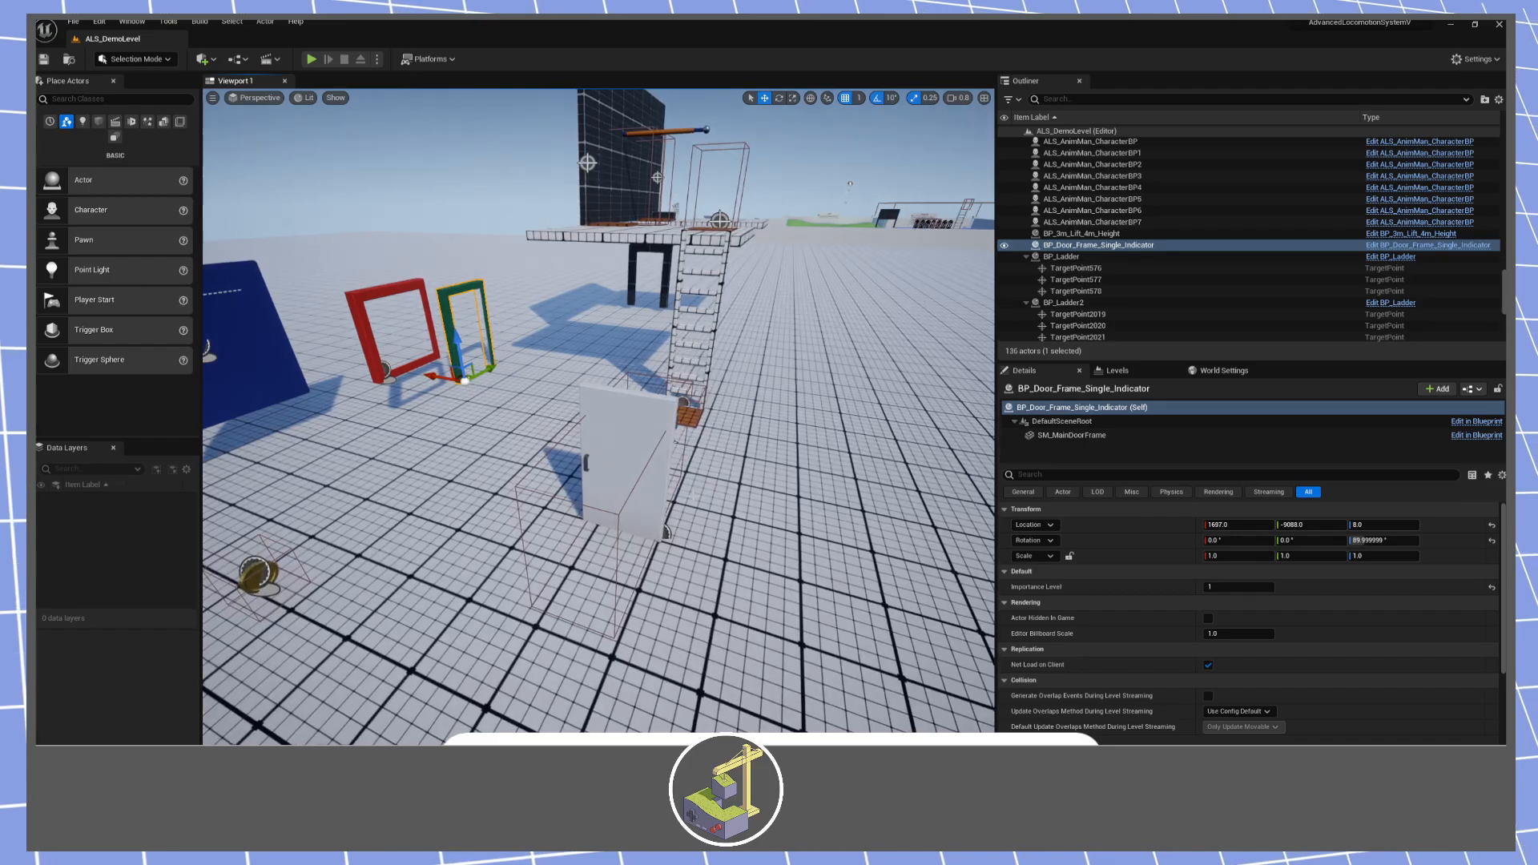
{"action": "key", "text": "ctrl+d"}
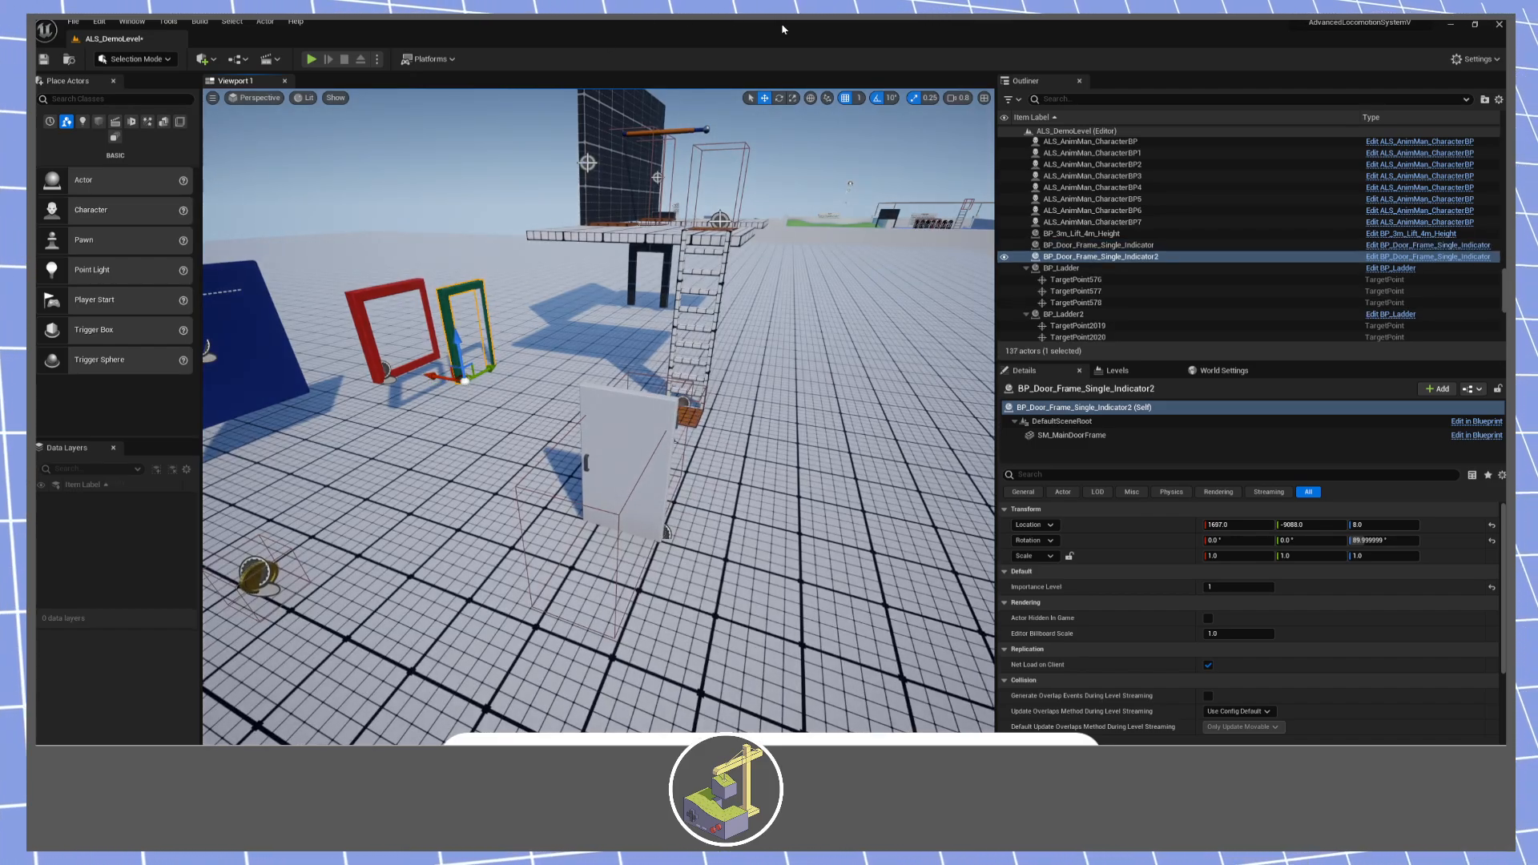
{"action": "left_click", "coordinate": [858, 99]}
{"action": "left_click", "coordinate": [881, 182]}
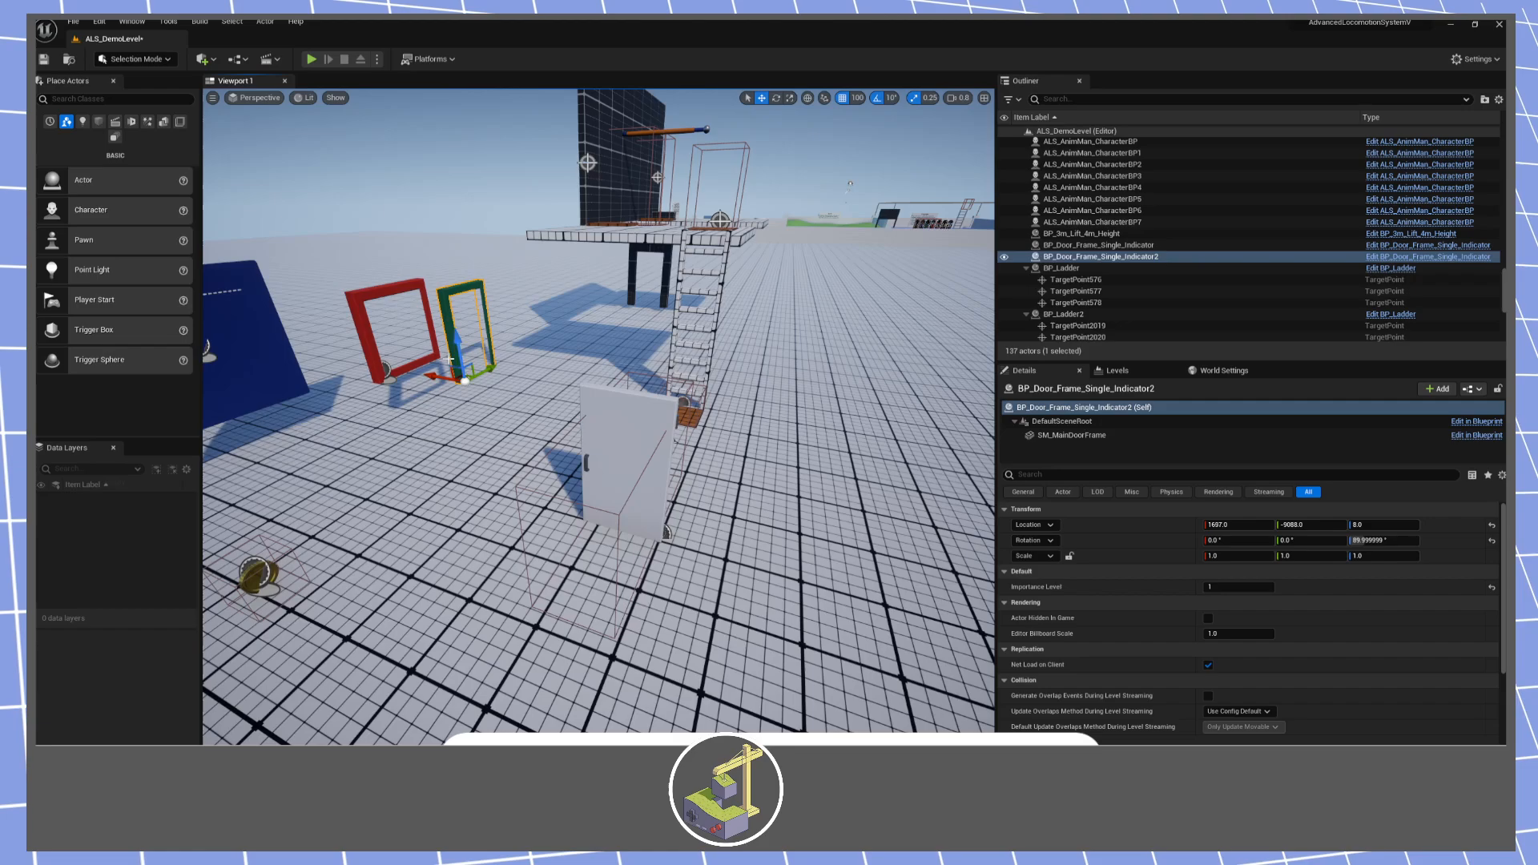
{"action": "left_click_drag", "start_coordinate": [456, 377], "coordinate": [515, 576]}
{"action": "key", "text": "e"}
{"action": "key", "text": "w"}
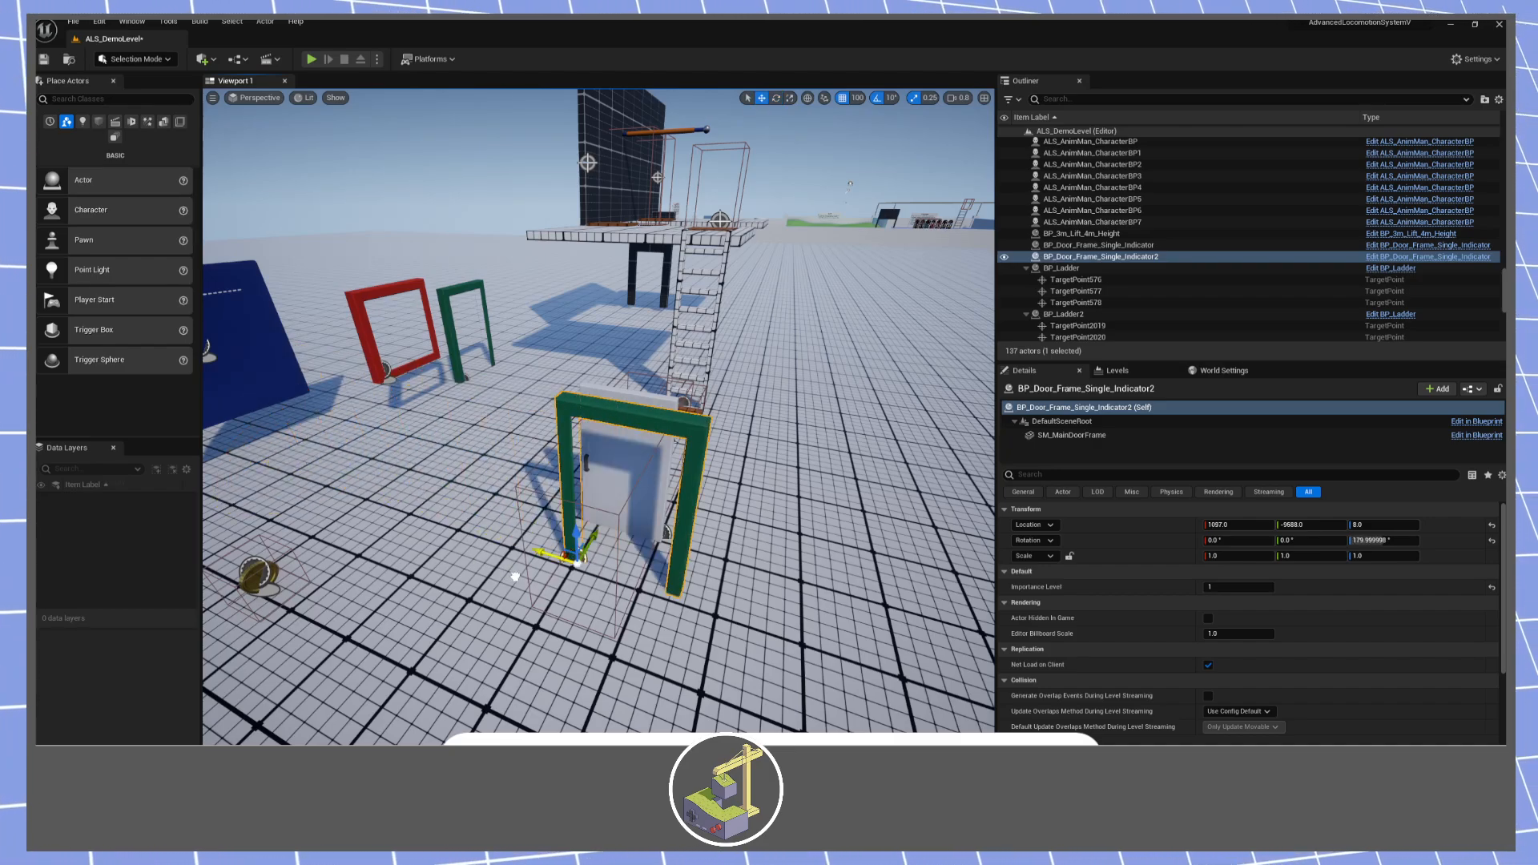
Move the duplicated door frame closer around the single door to X 1127, Y -9608, using a 10-unit grid snap.
{"action": "left_click", "coordinate": [857, 99]}
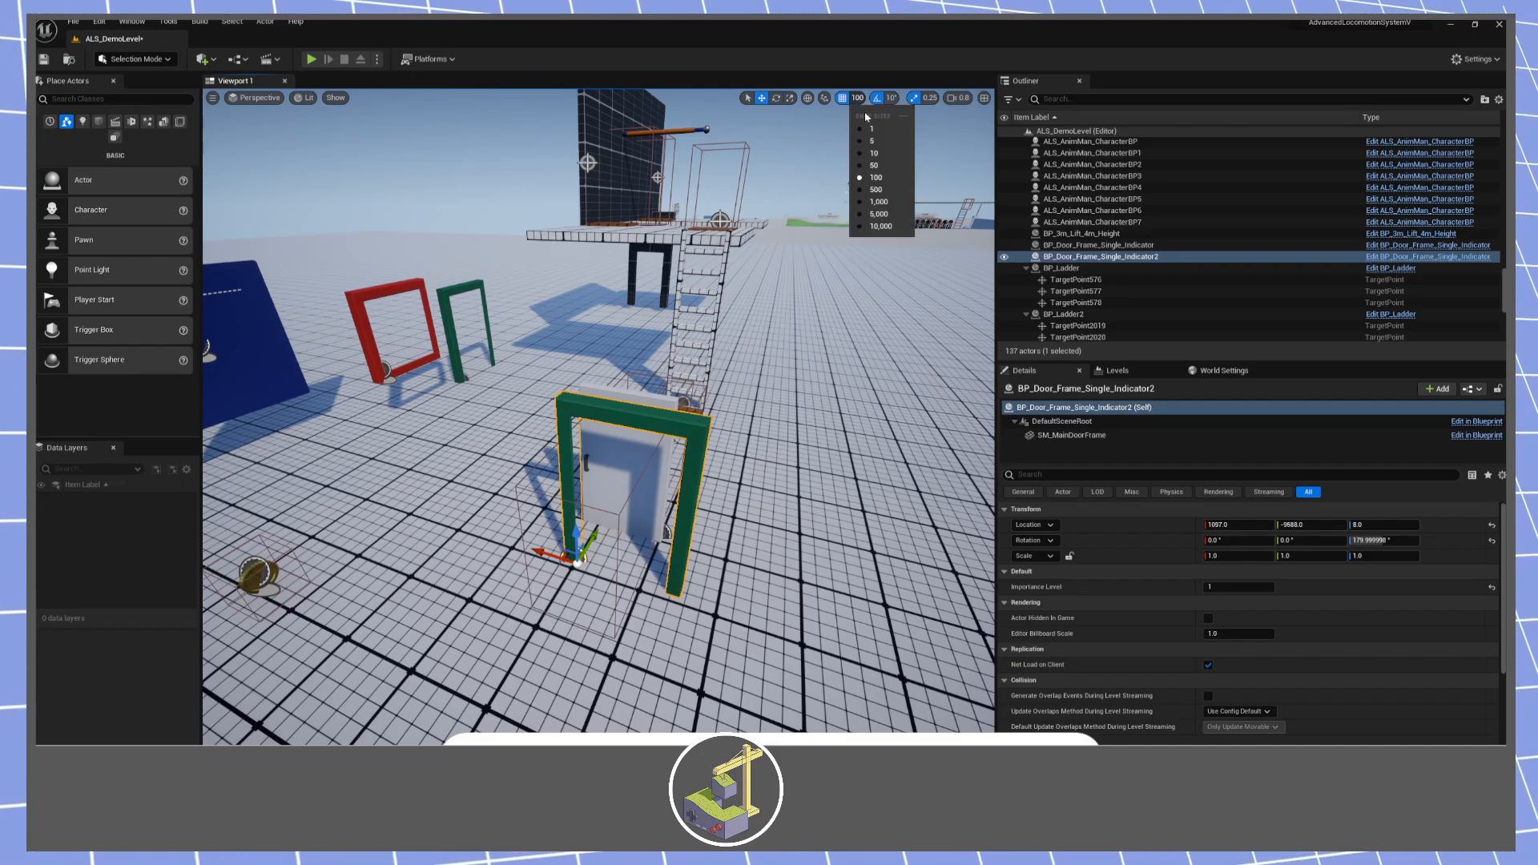
{"action": "left_click", "coordinate": [881, 155]}
{"action": "right_click_drag", "start_coordinate": [667, 413], "coordinate": [480, 560]}
{"action": "right_click_drag", "start_coordinate": [461, 384], "coordinate": [460, 384]}
{"action": "left_click_drag", "start_coordinate": [456, 387], "coordinate": [522, 351]}
{"action": "right_click_drag", "start_coordinate": [597, 335], "coordinate": [497, 320]}
{"action": "scroll", "coordinate": [573, 364], "scroll_direction": "down", "scroll_amount": 3}
{"action": "right_click_drag", "start_coordinate": [448, 489], "coordinate": [493, 460]}
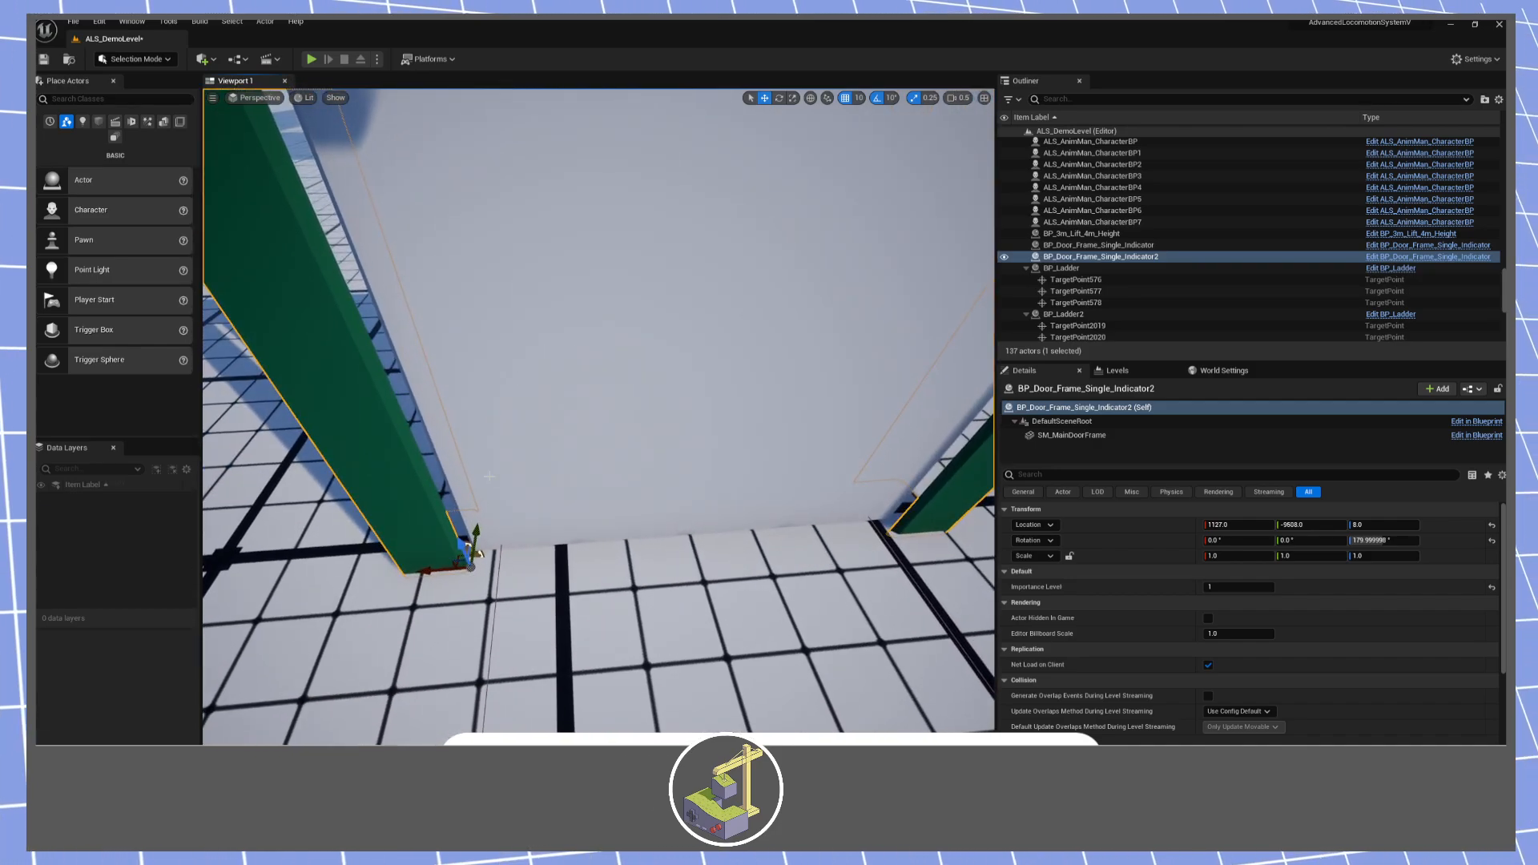
Fine-tune the duplicated door frame around the single door to X 1126, Y -9603, using a 1-unit grid snap.
{"action": "left_click", "coordinate": [859, 100]}
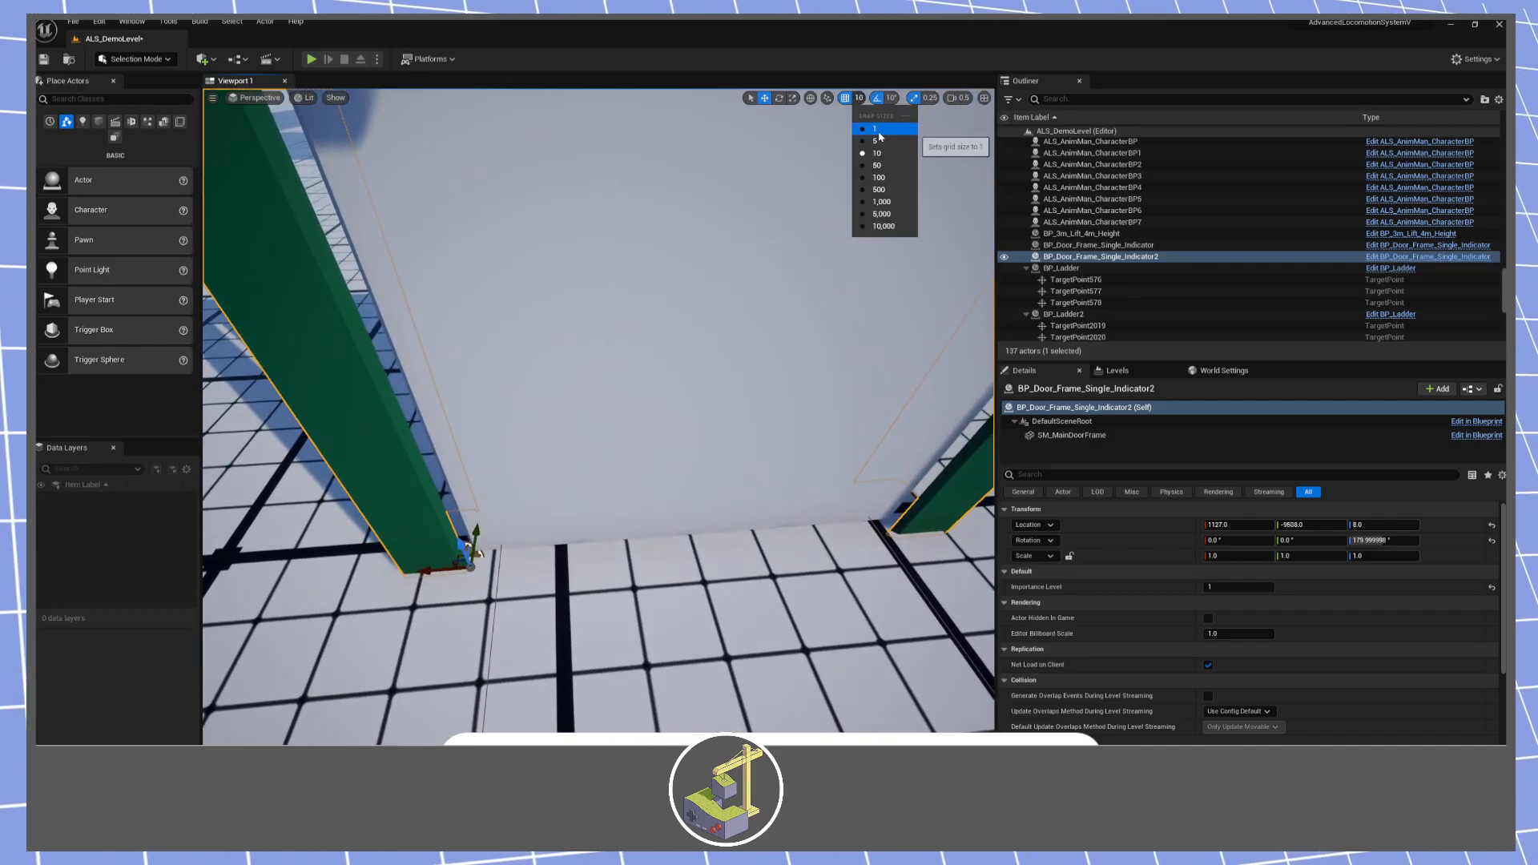
{"action": "left_click", "coordinate": [873, 133]}
{"action": "left_click_drag", "start_coordinate": [432, 569], "coordinate": [480, 516]}
{"action": "key", "text": "s"}
{"action": "right_click_drag", "start_coordinate": [480, 516], "coordinate": [485, 454]}
Set the Importance Level of the door frame indicator around the single door to 0.
{"action": "scroll", "coordinate": [481, 449], "scroll_direction": "up", "scroll_amount": 1}
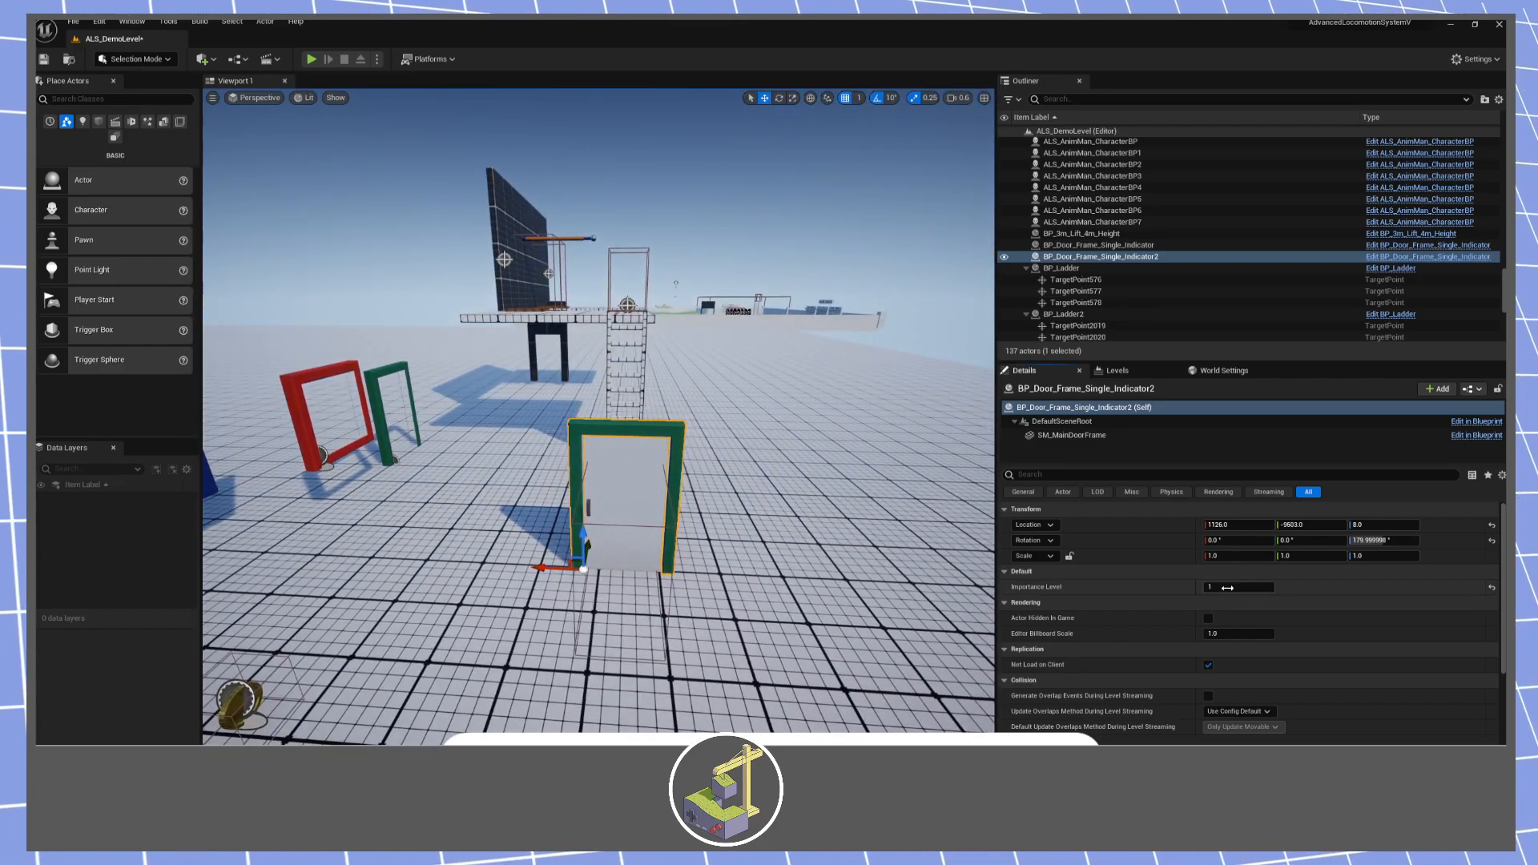
{"action": "type", "text": "0"}
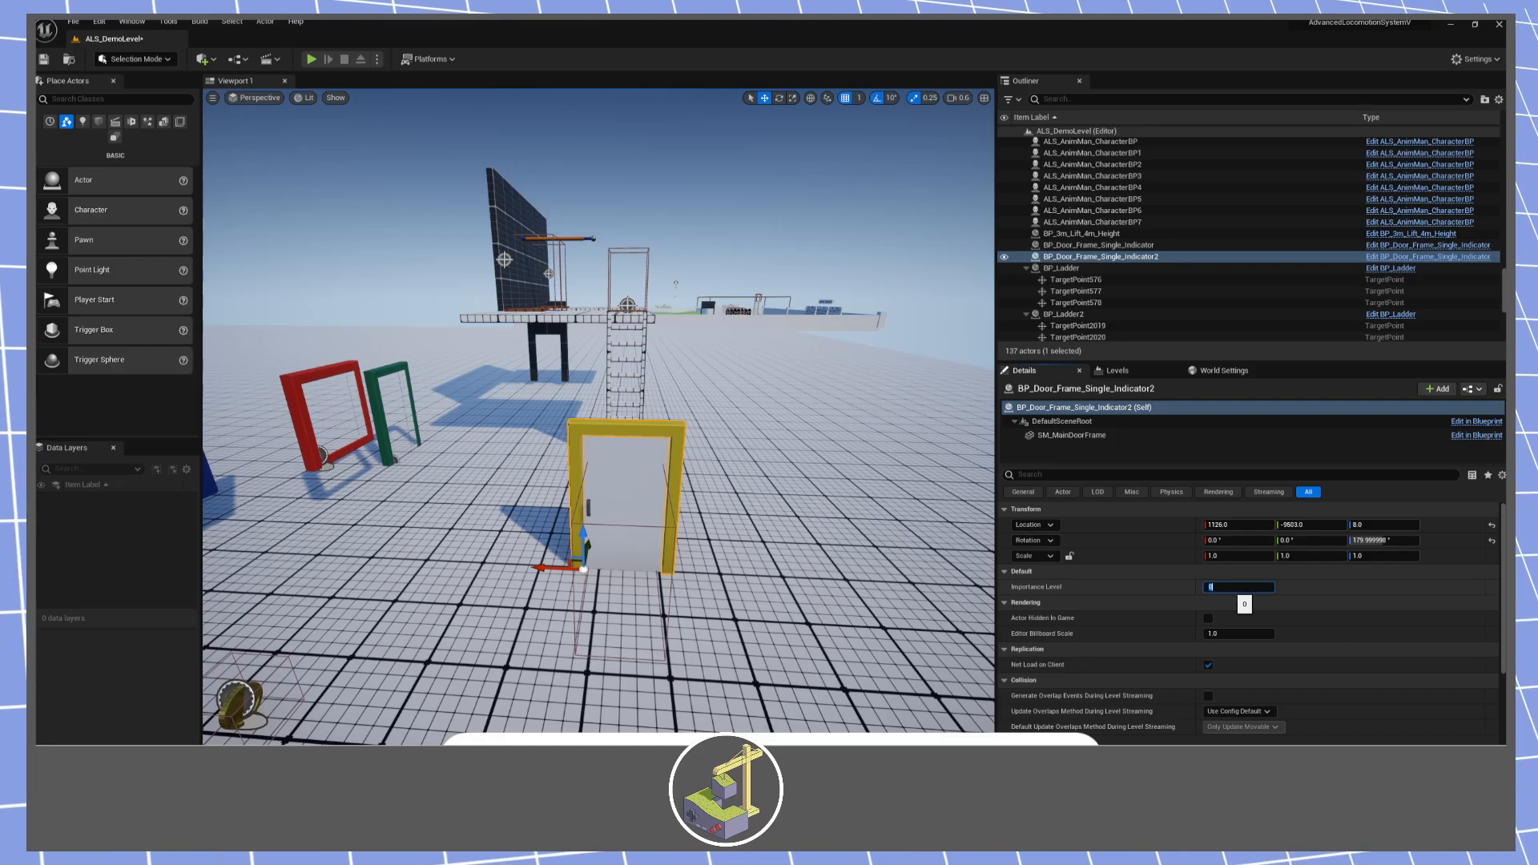
{"action": "key", "text": "s"}
{"action": "right_click_drag", "start_coordinate": [745, 536], "coordinate": [557, 545]}
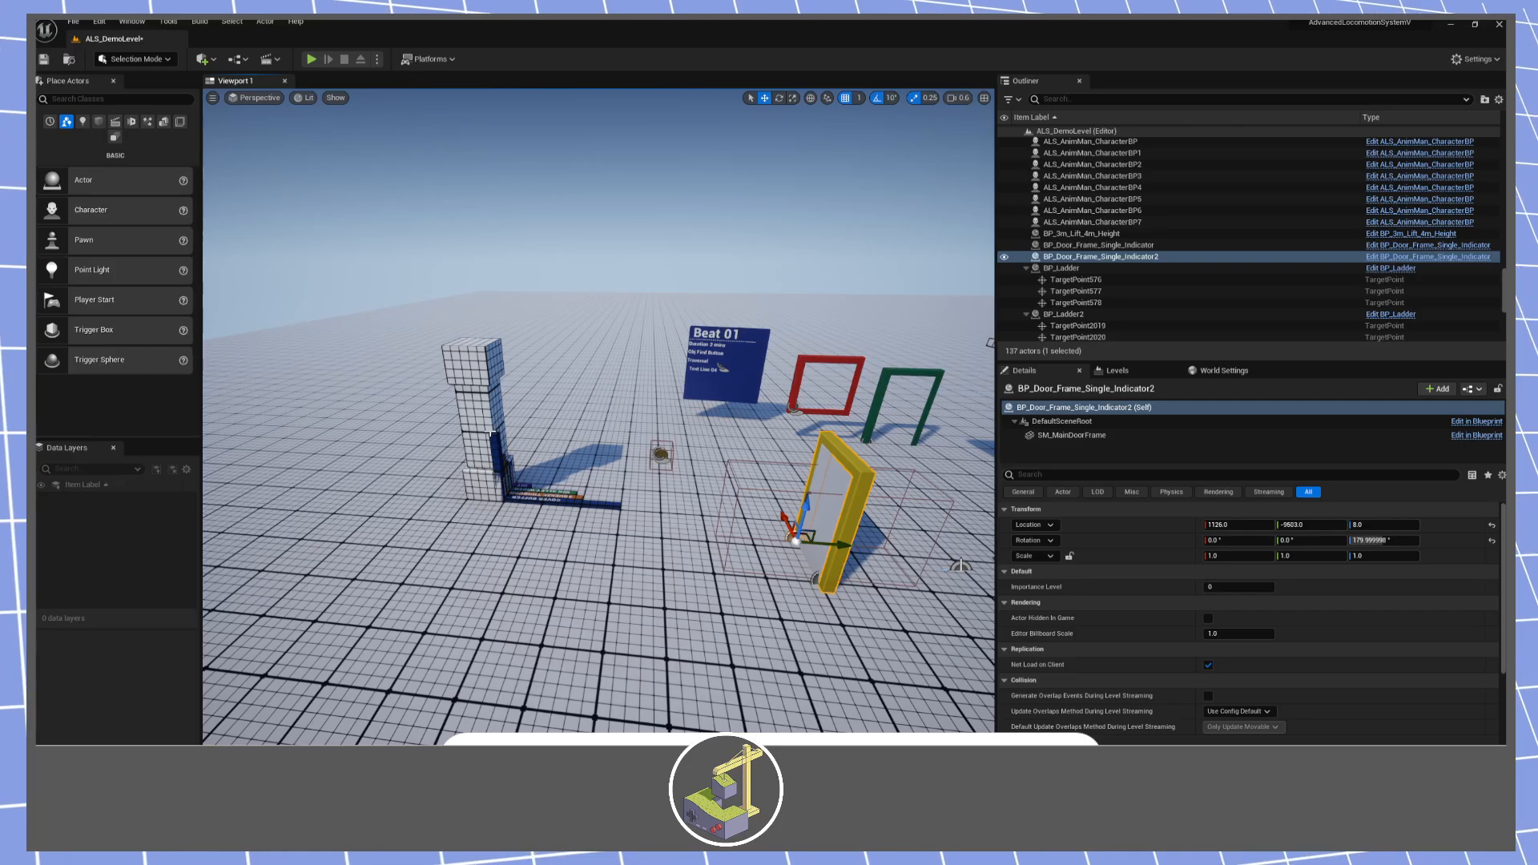
{"action": "mouse_move", "coordinate": [539, 427]}
{"action": "right_mouse_down"}
{"action": "mouse_move", "coordinate": [721, 413]}
{"action": "mouse_move", "coordinate": [555, 410]}
{"action": "right_mouse_up"}
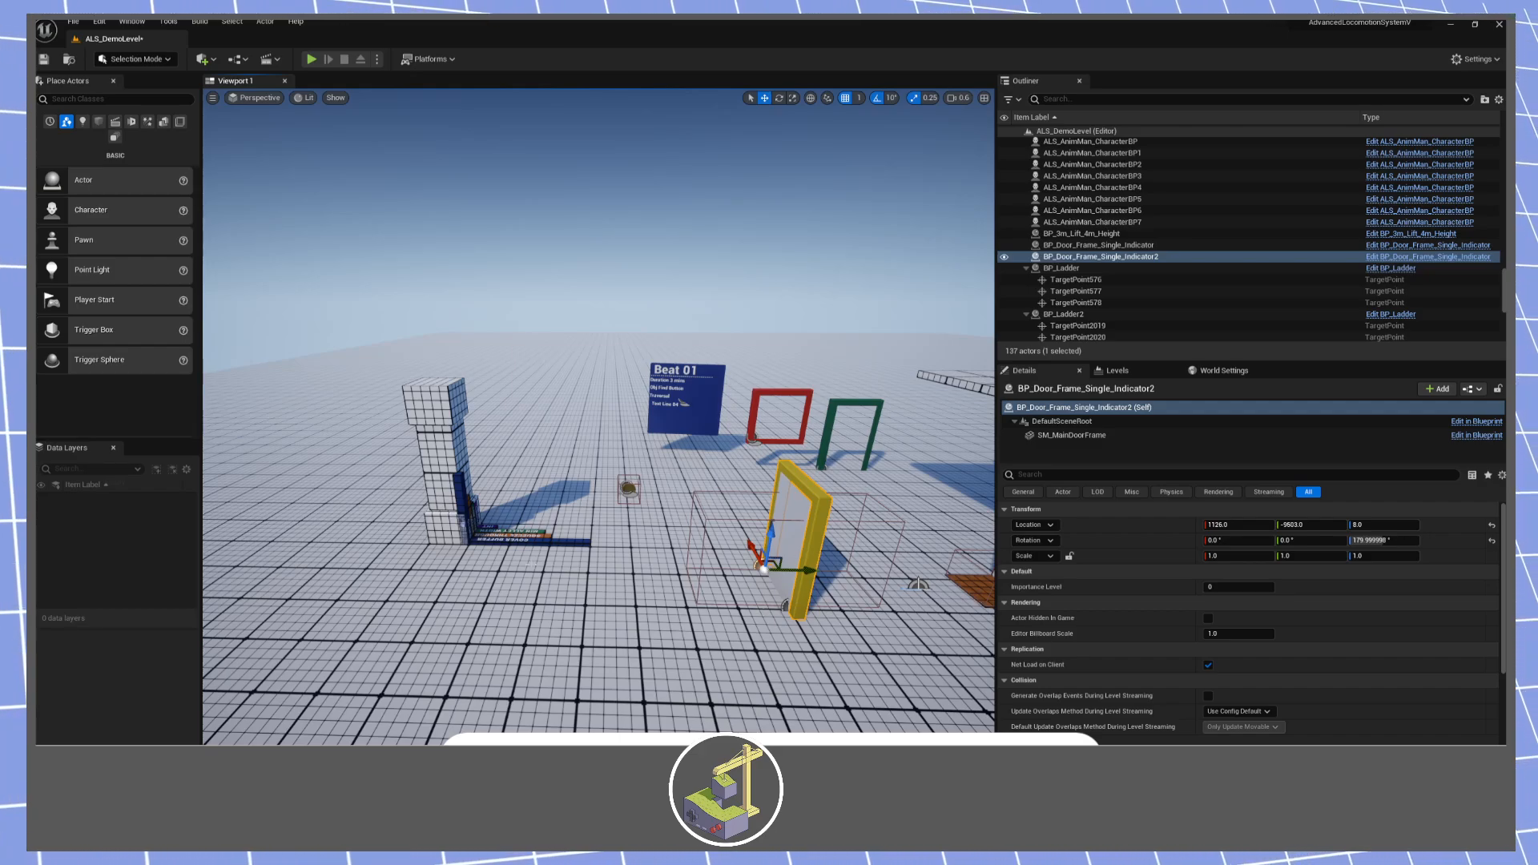
Examine the combined ruler mesh beside the pillar, including its cover buffer, squeeze through, alley width, climb and vault markings.
{"action": "left_click", "coordinate": [483, 539]}
{"action": "mouse_move", "coordinate": [512, 549]}
{"action": "left_mouse_down"}
{"action": "mouse_move", "coordinate": [637, 550]}
{"action": "mouse_move", "coordinate": [508, 540]}
{"action": "left_mouse_up"}
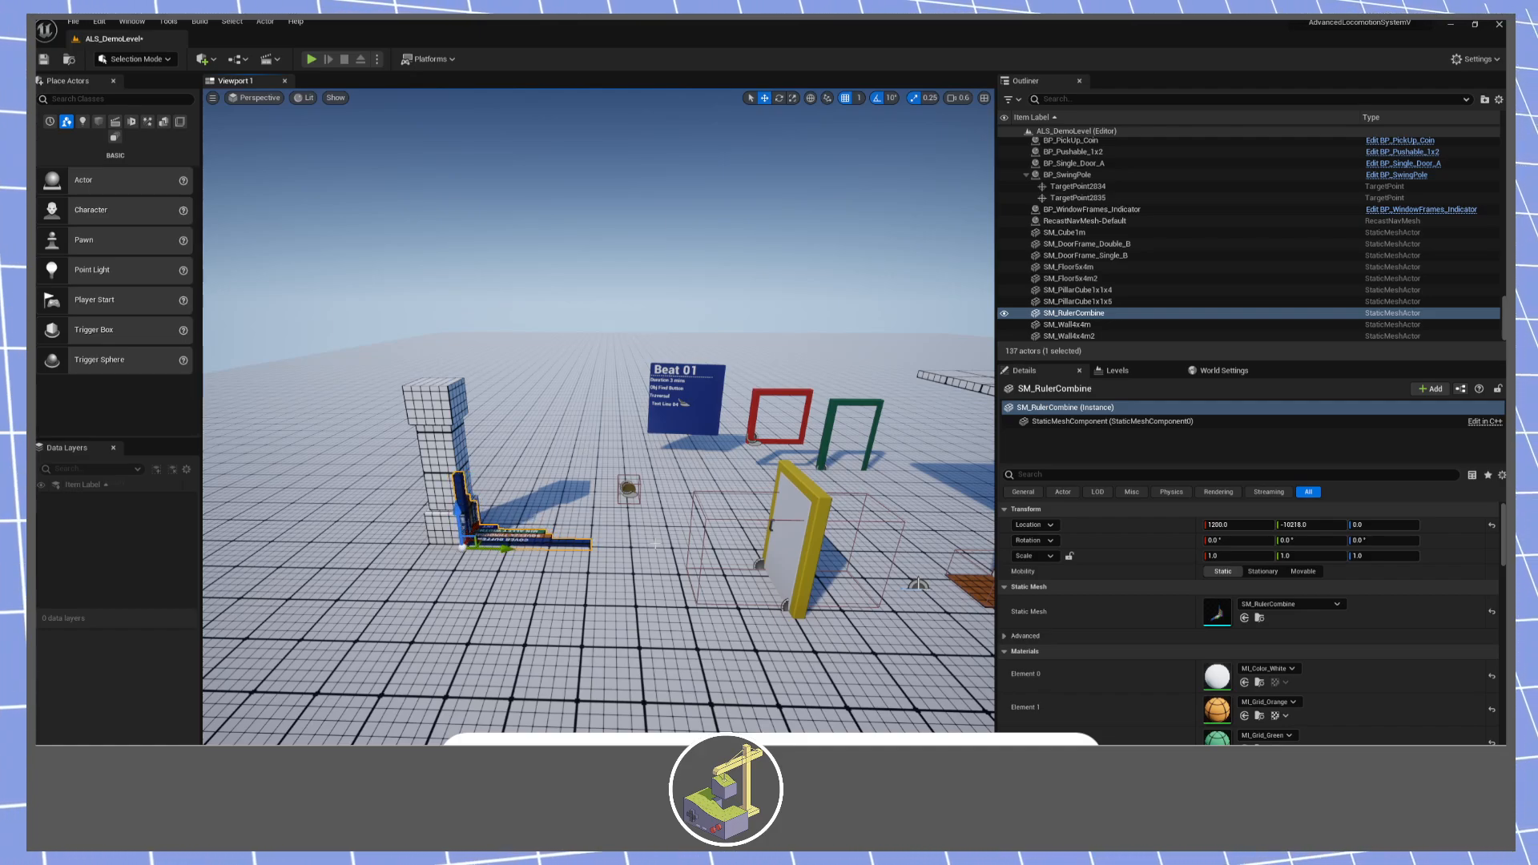
{"action": "key", "text": "w"}
{"action": "right_click_drag", "start_coordinate": [598, 416], "coordinate": [401, 472]}
{"action": "scroll", "coordinate": [480, 445], "scroll_direction": "up", "scroll_amount": 1}
{"action": "key", "text": "d"}
{"action": "right_click_drag", "start_coordinate": [630, 499], "coordinate": [473, 573]}
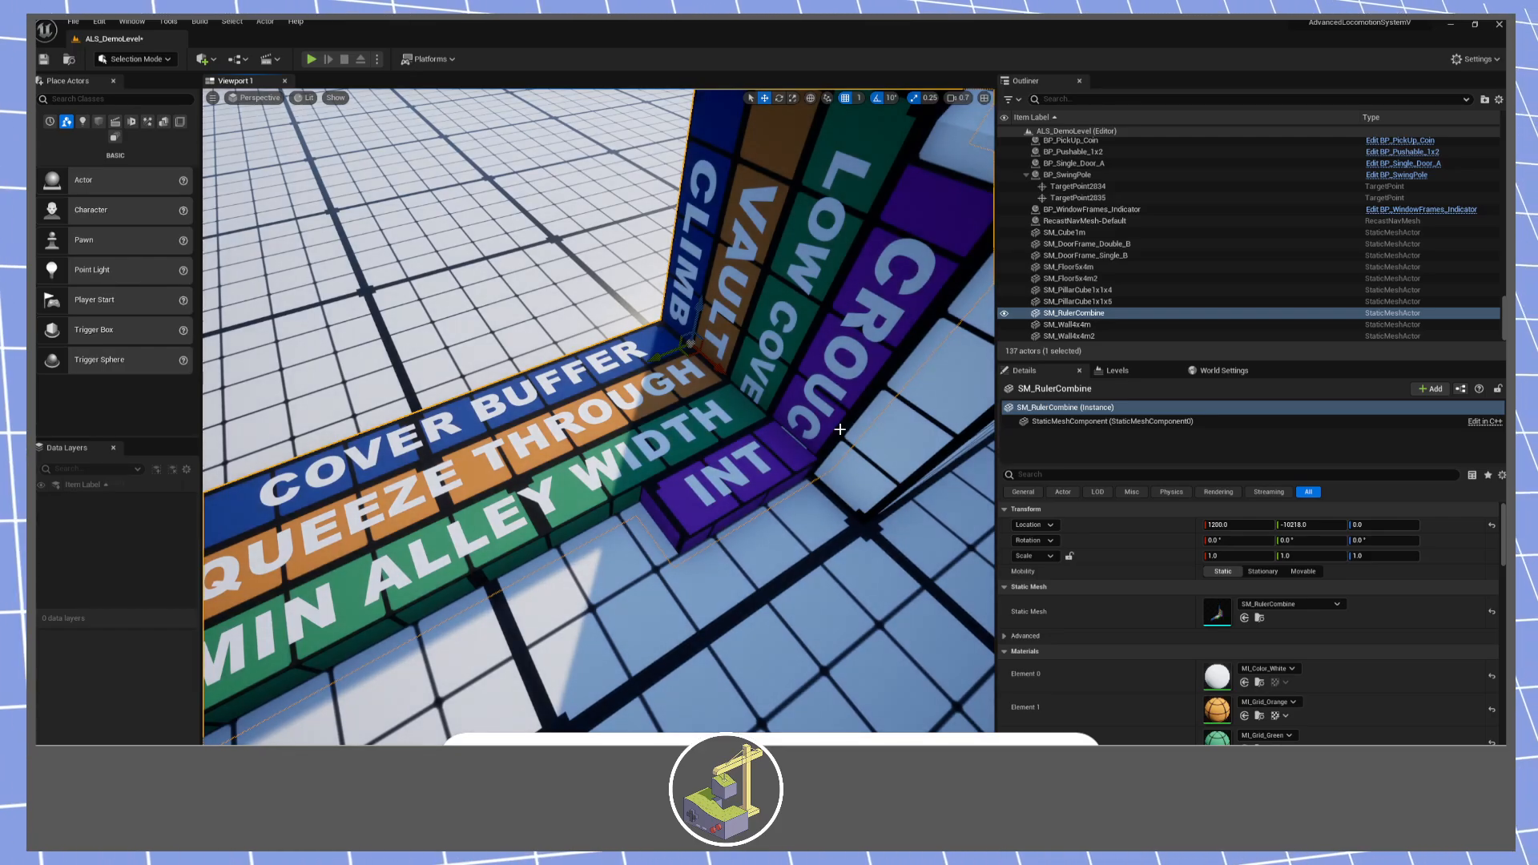
{"action": "key", "text": "s"}
{"action": "right_click_drag", "start_coordinate": [730, 466], "coordinate": [762, 392]}
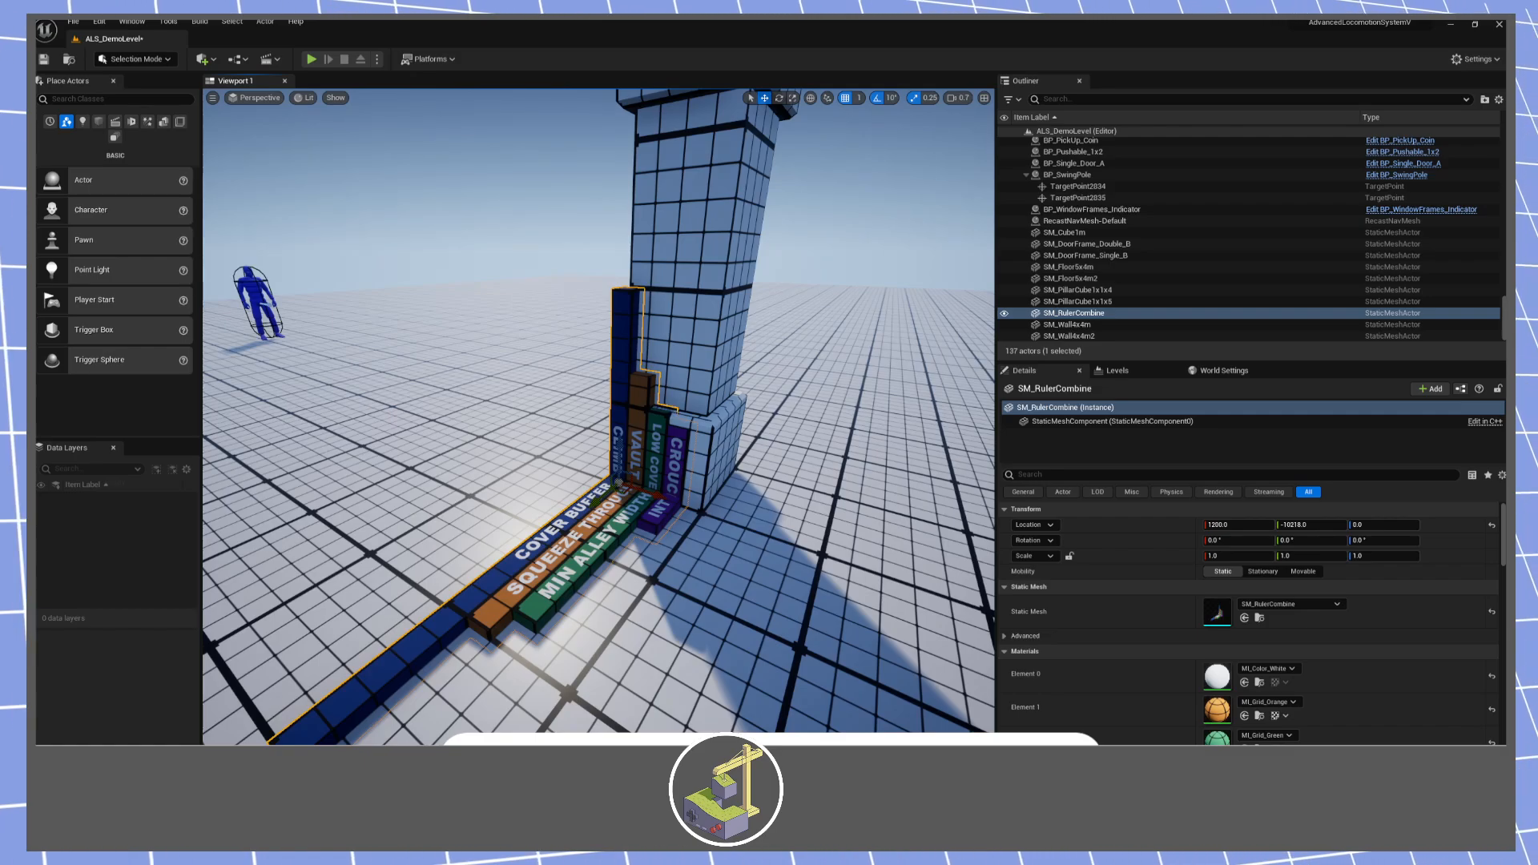
Place an interact button blueprint at the base of the pillar by the ruler and rotate it 90 degrees about X.
{"action": "left_click_drag", "start_coordinate": [1201, 552], "coordinate": [685, 498]}
{"action": "key", "text": "e"}
{"action": "key", "text": "w"}
{"action": "right_click_drag", "start_coordinate": [683, 500], "coordinate": [567, 471]}
{"action": "key", "text": "a"}
{"action": "left_click_drag", "start_coordinate": [712, 717], "coordinate": [760, 671]}
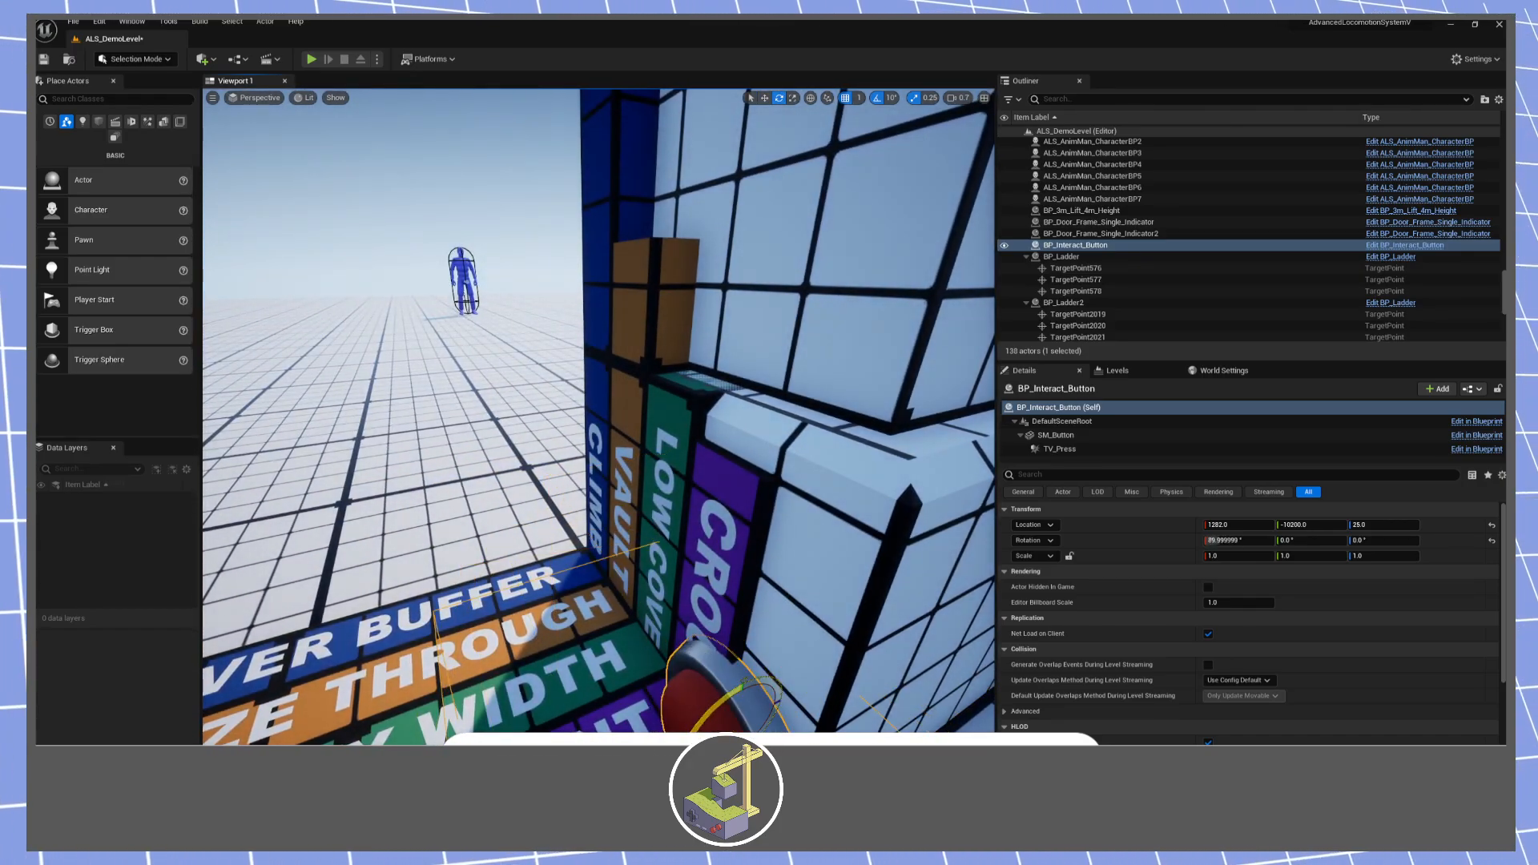
Raise the interact button up the face of the pillar to Z 168.
{"action": "key", "text": "s"}
{"action": "right_click_drag", "start_coordinate": [715, 709], "coordinate": [709, 653]}
{"action": "key", "text": "w"}
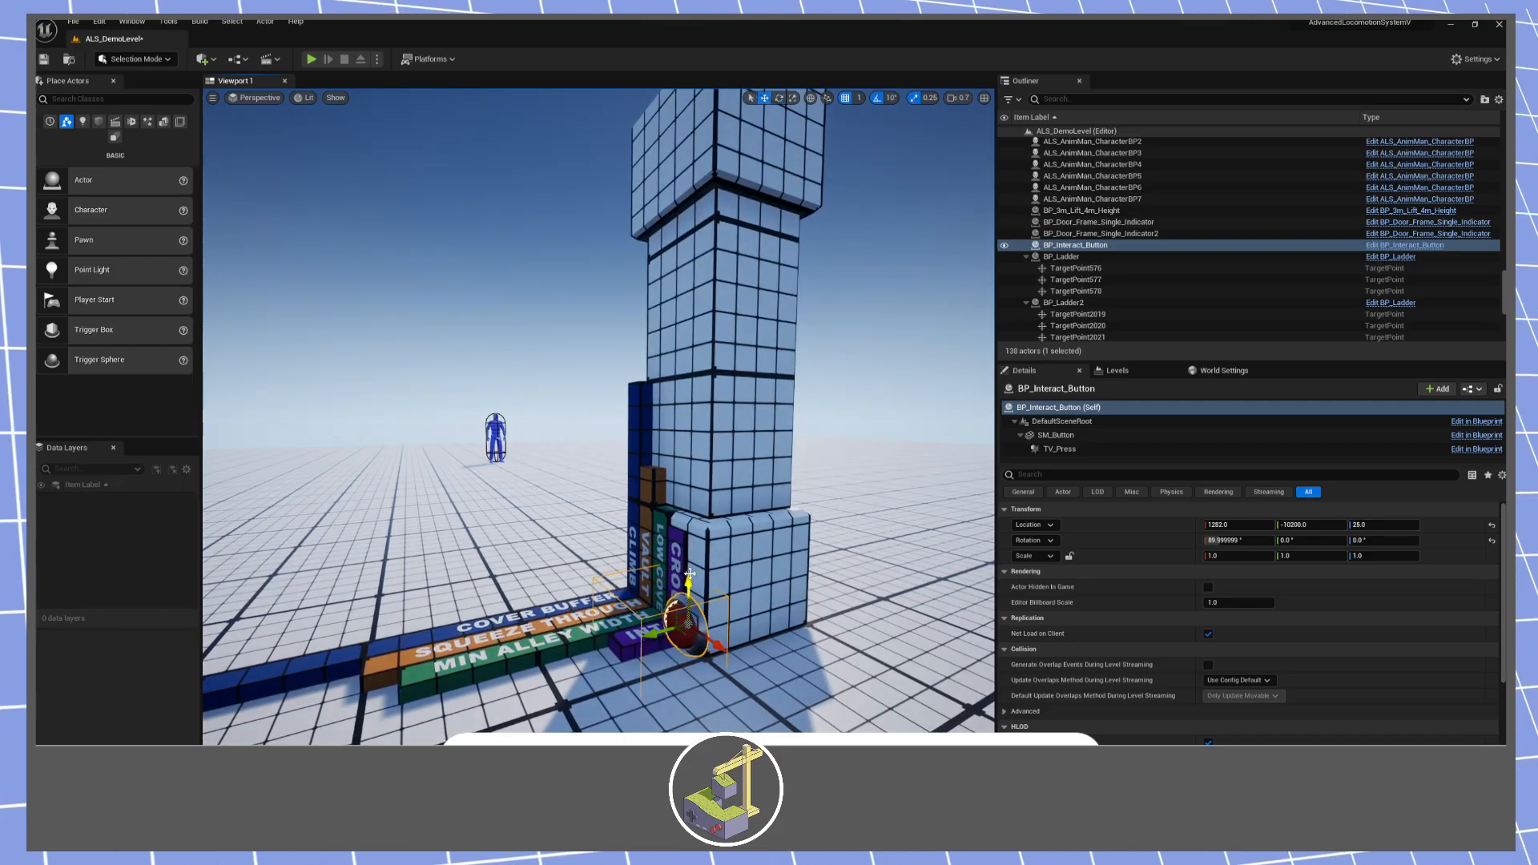
{"action": "left_click_drag", "start_coordinate": [687, 582], "coordinate": [690, 370]}
{"action": "right_click_drag", "start_coordinate": [690, 370], "coordinate": [694, 463]}
{"action": "key", "text": "e"}
{"action": "key", "text": "w"}
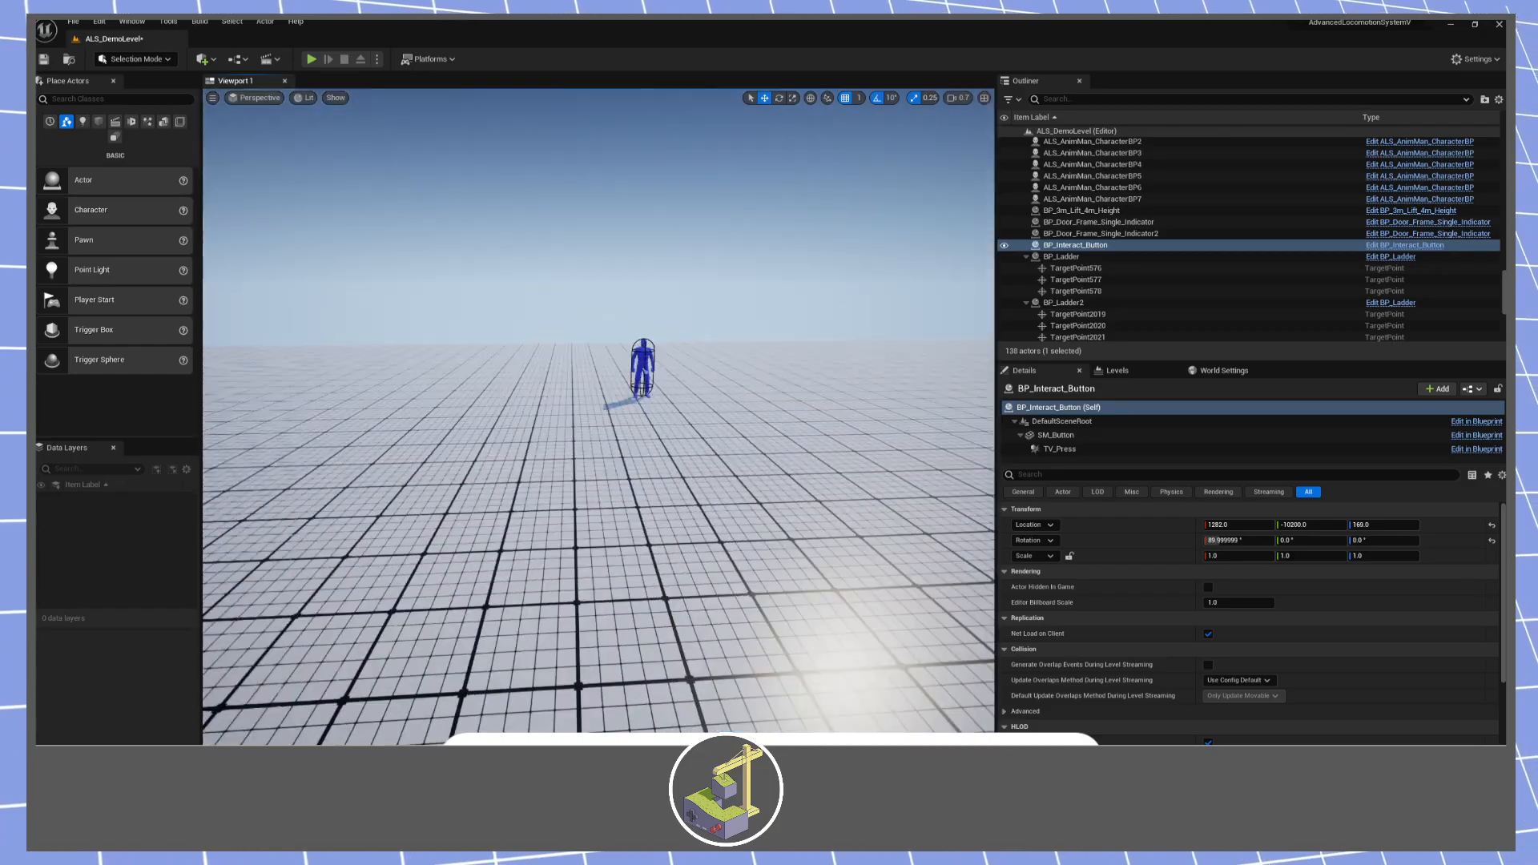
Move the pickup coin into the green door frame beside the red window frame at X 1877, Y -8996, and save the level.
{"action": "right_click_drag", "start_coordinate": [986, 116], "coordinate": [985, 116]}
{"action": "left_click", "coordinate": [436, 494]}
{"action": "left_click_drag", "start_coordinate": [454, 484], "coordinate": [781, 353]}
{"action": "key", "text": "ctrl+s"}
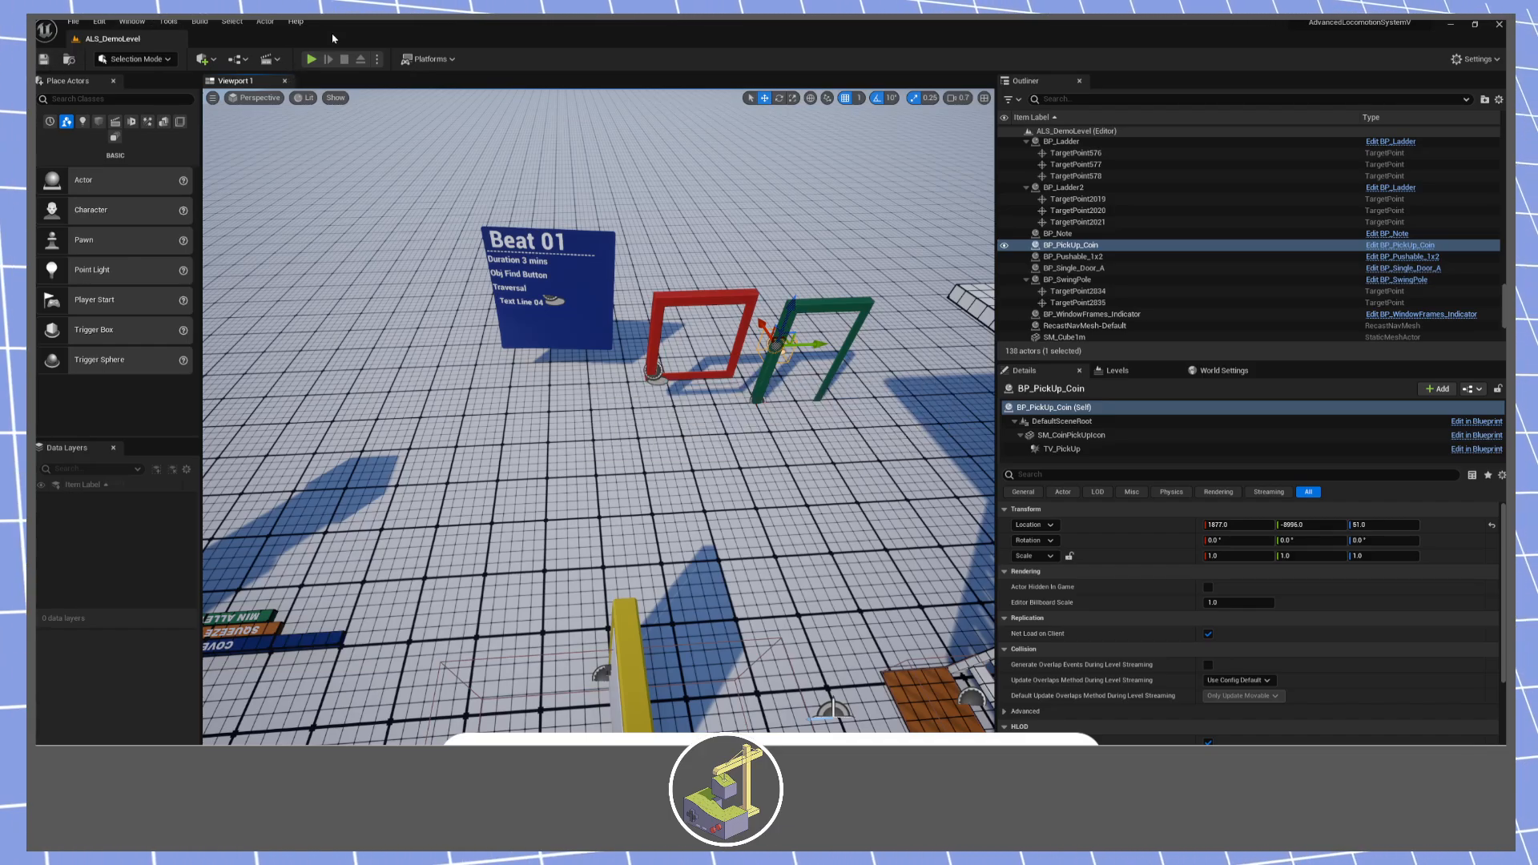
Start a playtest, run to the pillar and activate the interact button.
{"action": "left_click", "coordinate": [311, 58]}
{"action": "key", "text": "w"}
{"action": "key", "text": "w"}
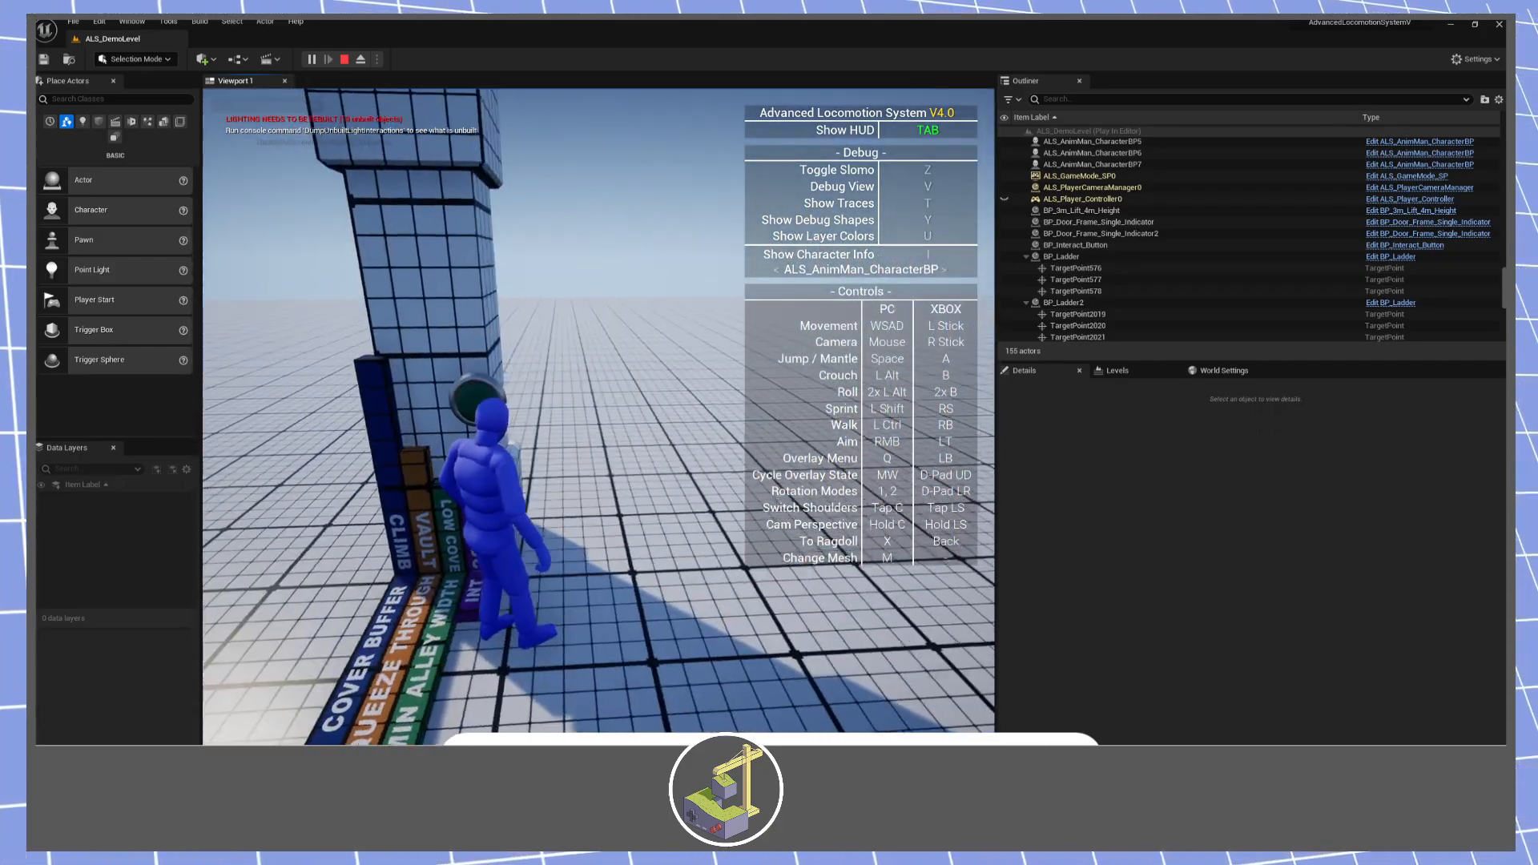
{"action": "key", "text": "e"}
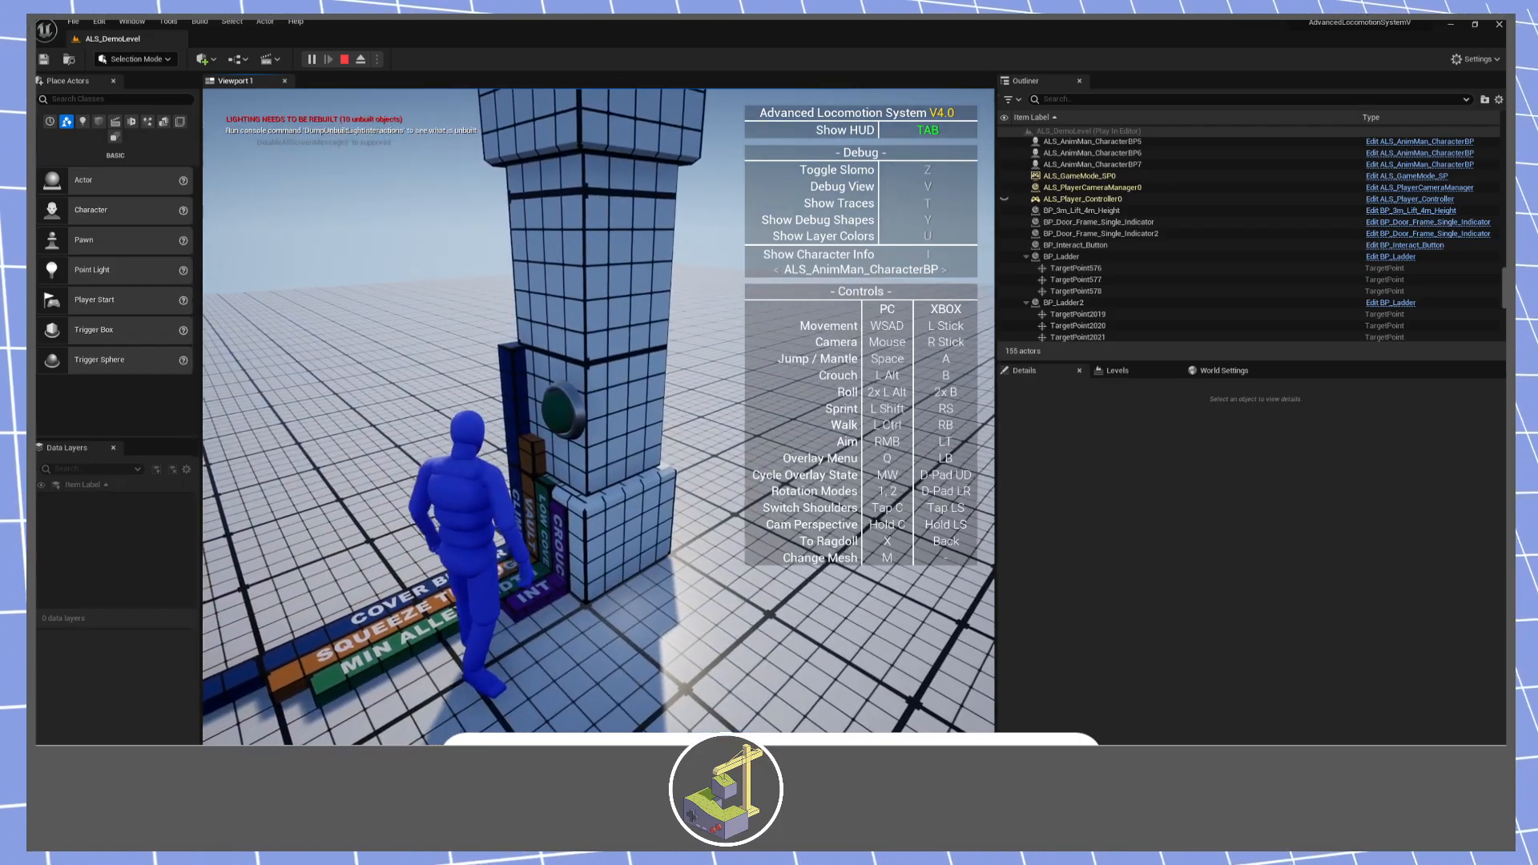
{"action": "key", "text": "e"}
Run the character from the pillar to the green door frame and collect the coin there.
{"action": "key", "text": "w"}
{"action": "key", "text": "w"}
{"action": "key", "text": "w"}
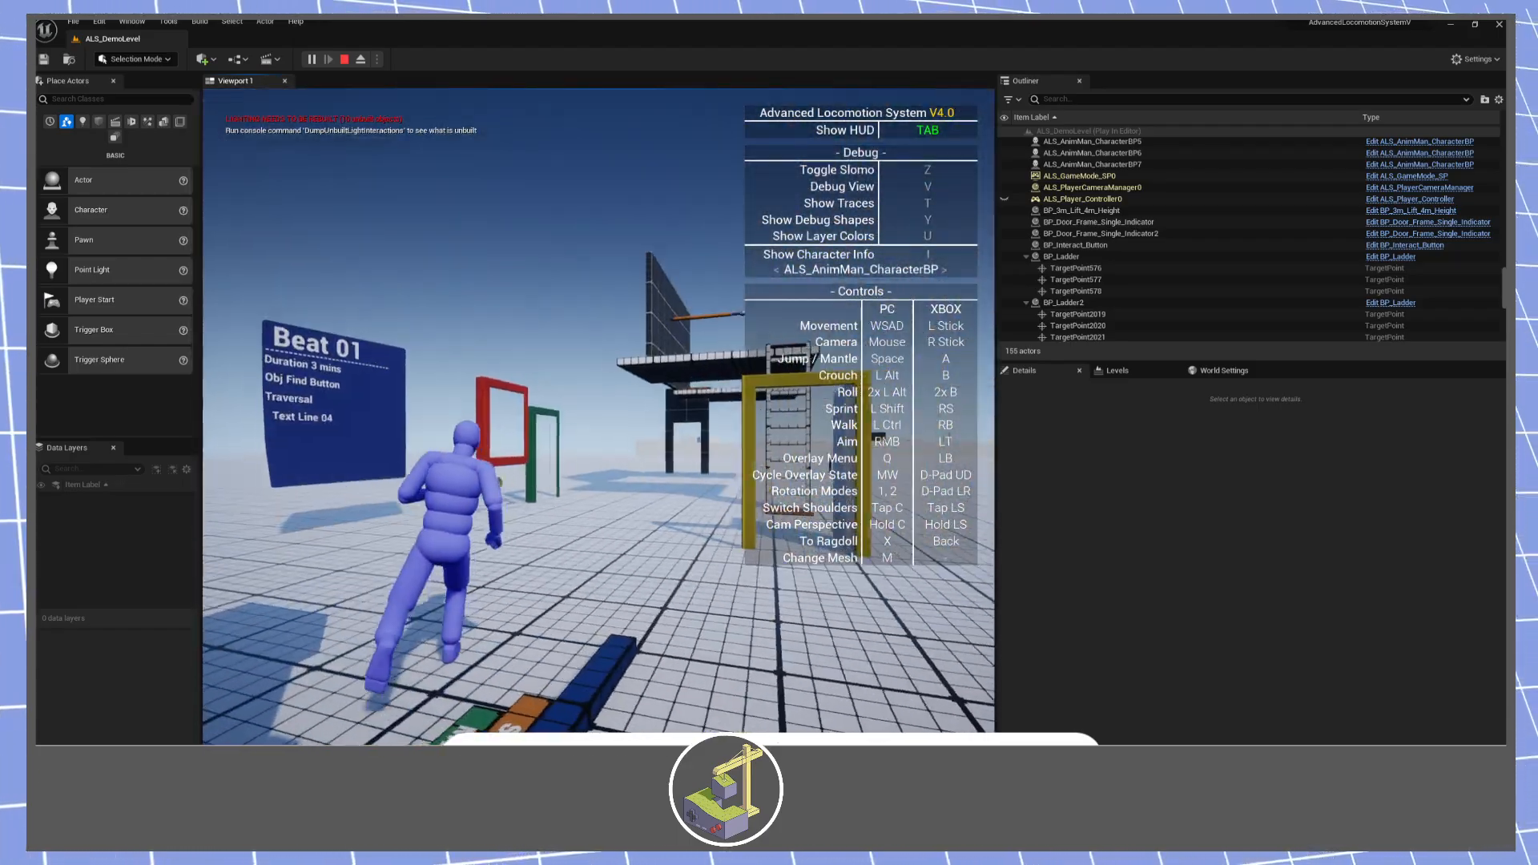
{"action": "key", "text": "w"}
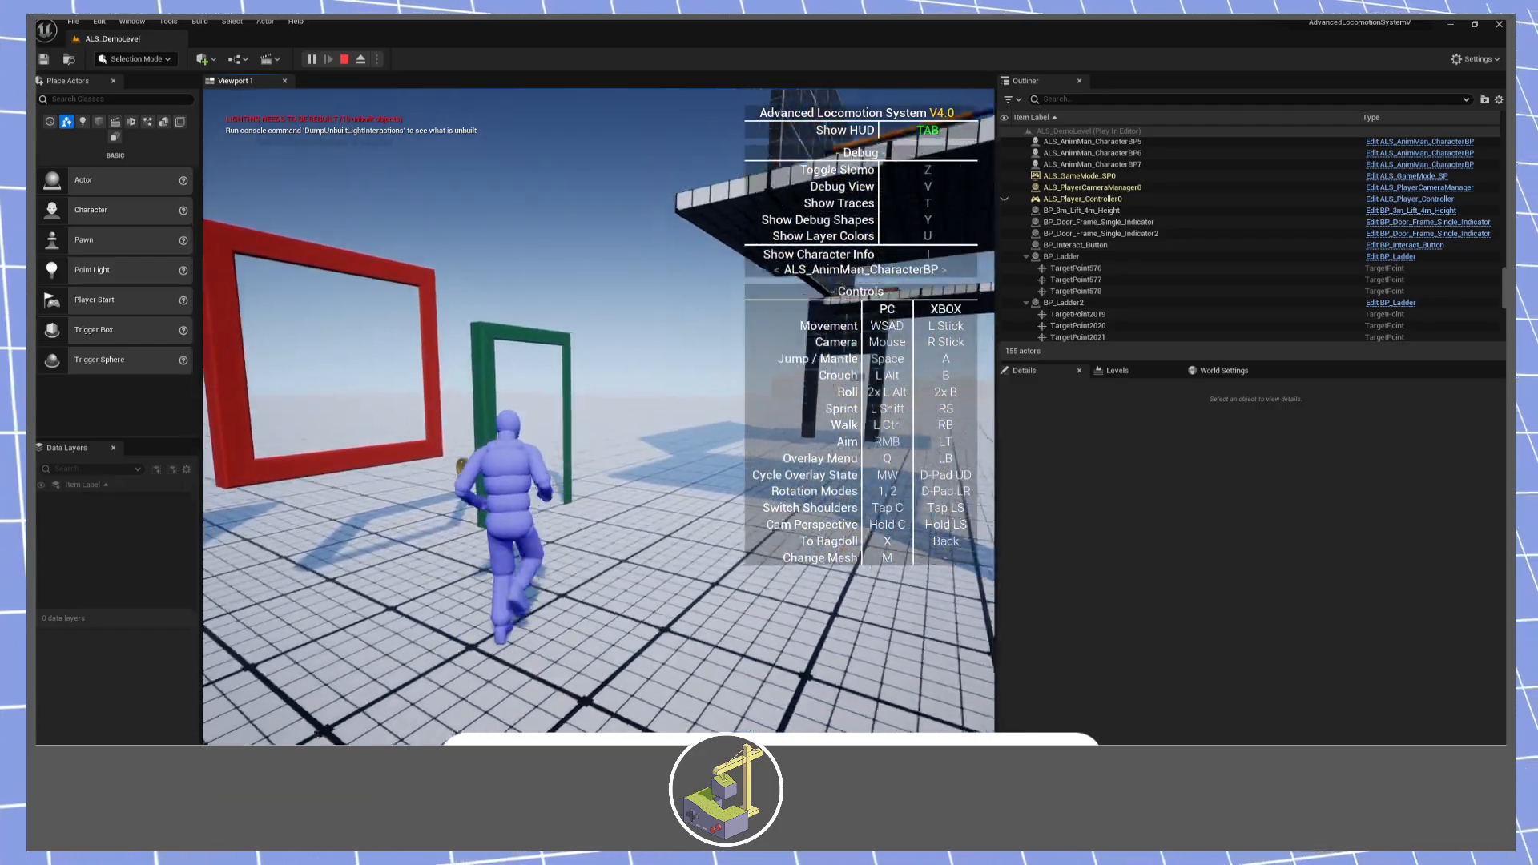
{"action": "key", "text": "w"}
{"action": "key", "text": "w"}
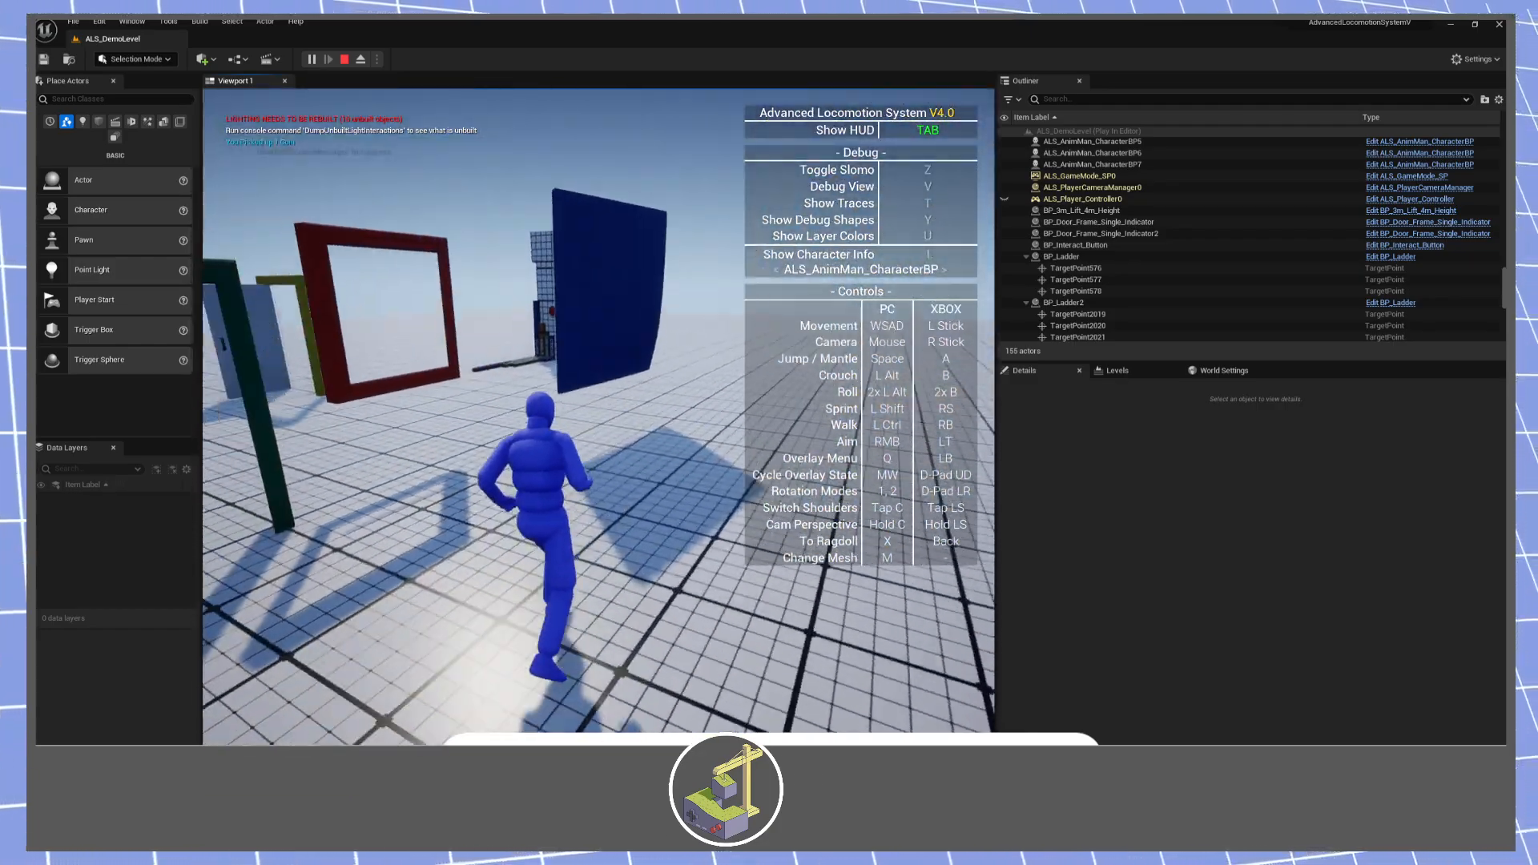
Run the character through the yellow door, climb the ladder, cross the swing pole beside the tall wall, and stop the playtest.
{"action": "key", "text": "w"}
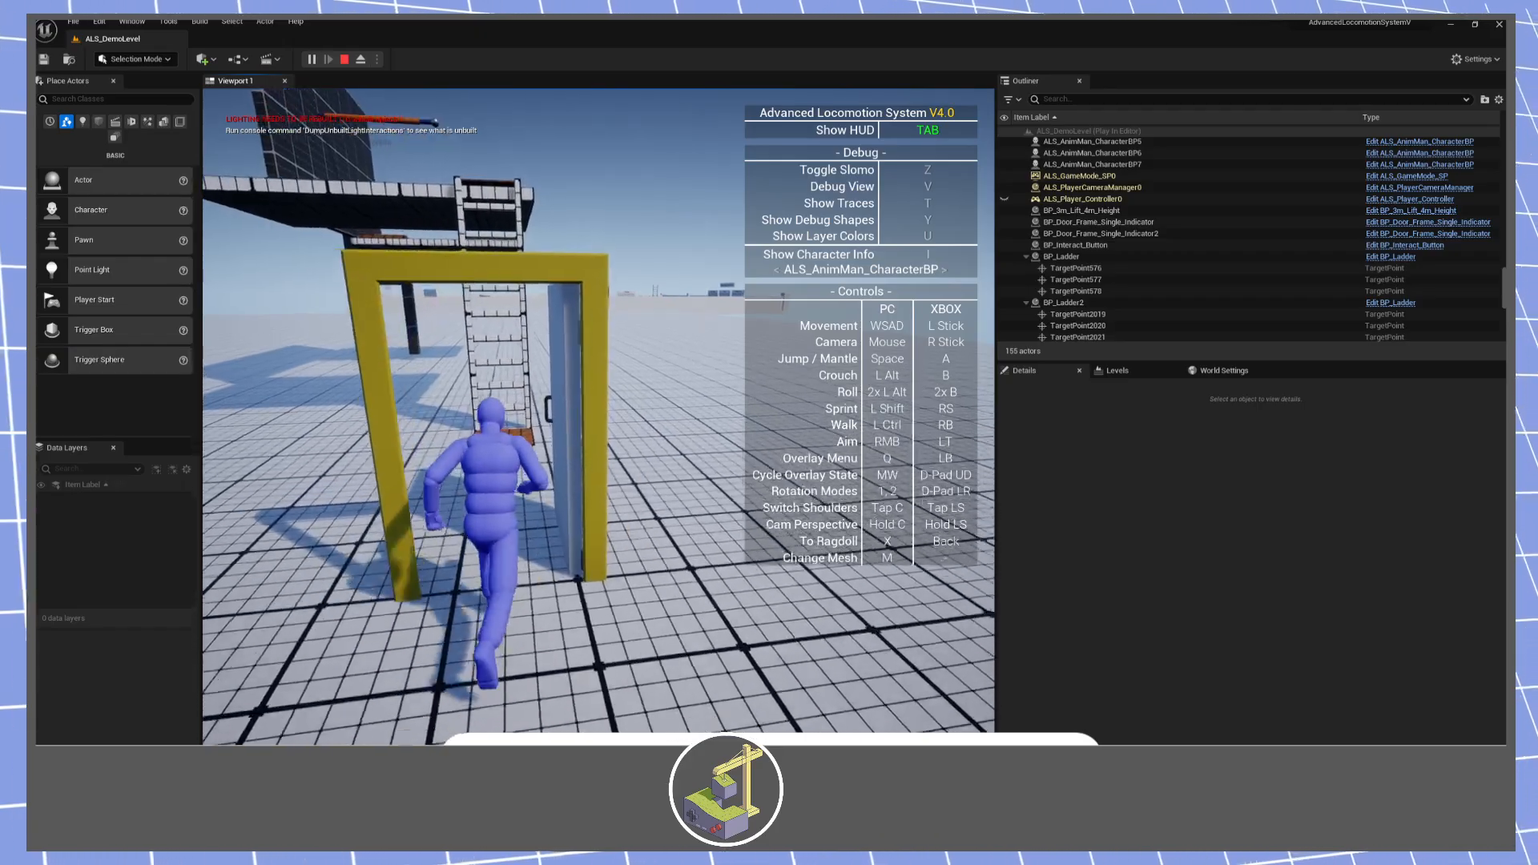
{"action": "key", "text": "w"}
{"action": "key", "text": "w"}
{"action": "key", "text": "space"}
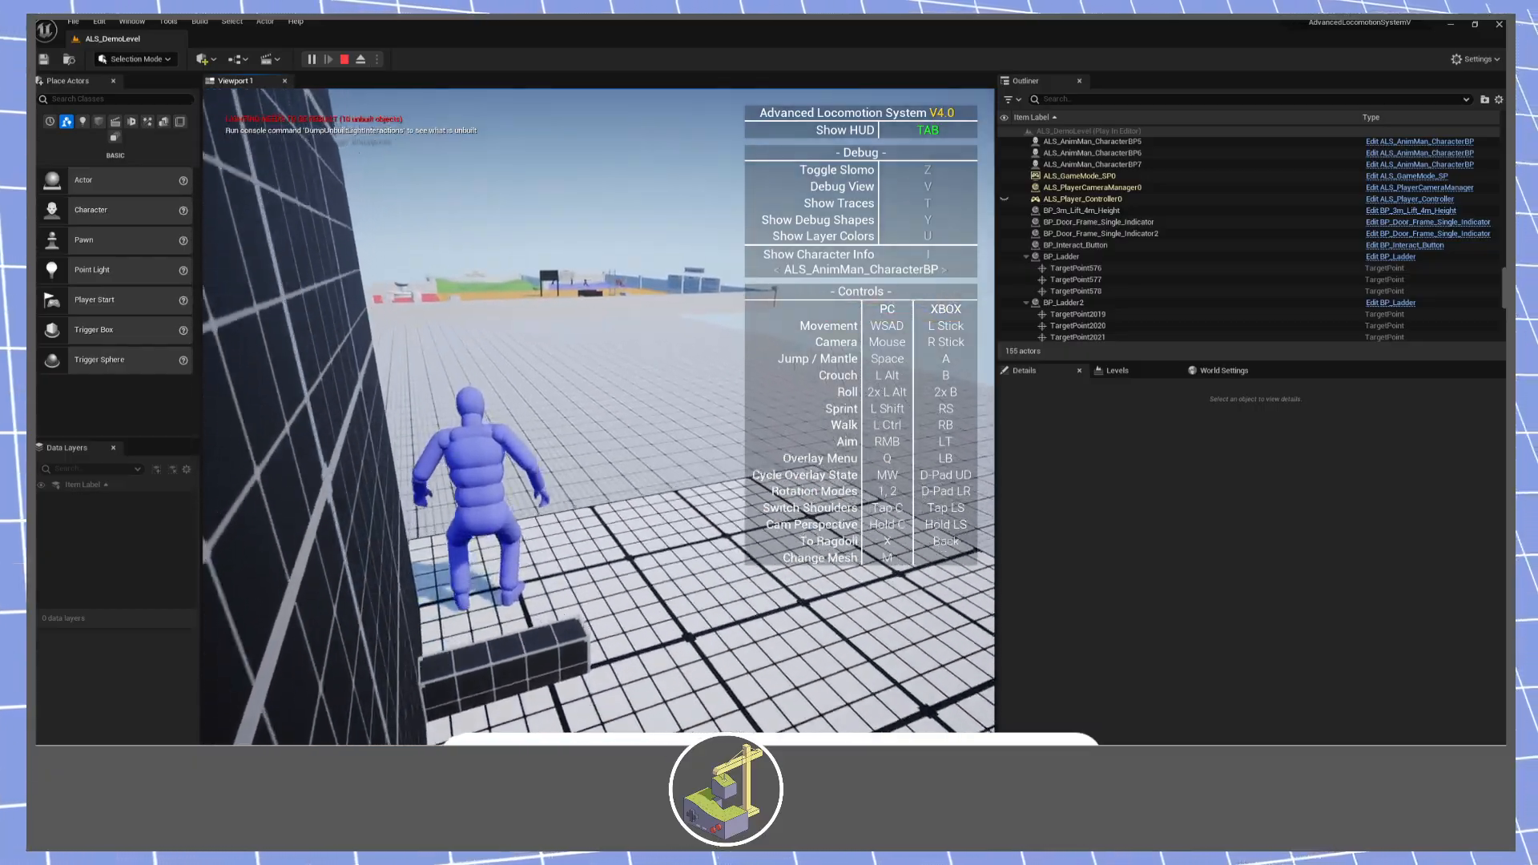
{"action": "key", "text": "w"}
{"action": "key", "text": "Escape"}
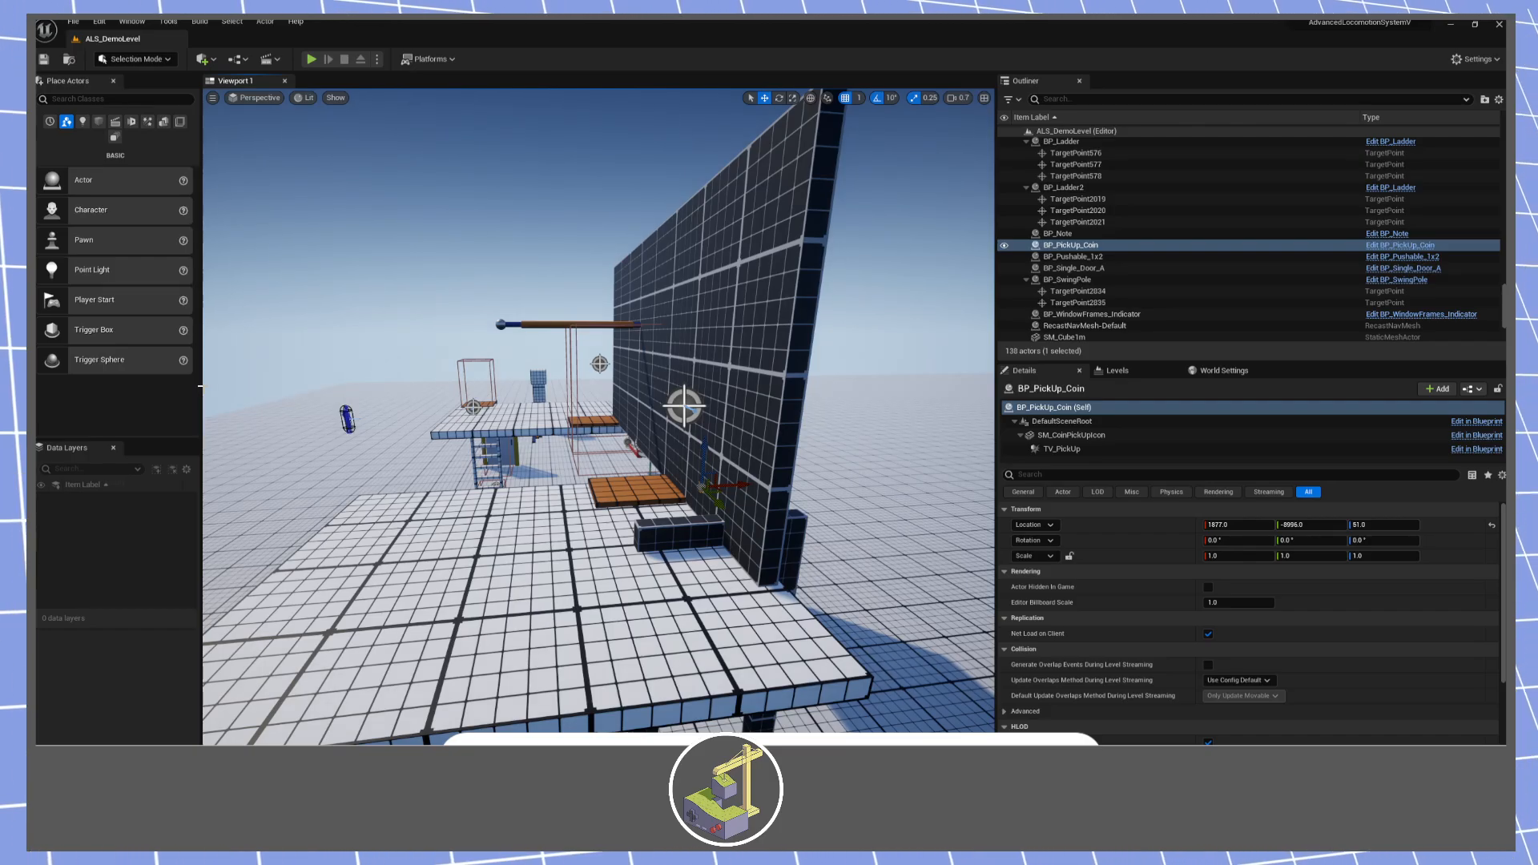
Select the Beat 01 note board beside the red window frame and shift its position slightly.
{"action": "key", "text": "a"}
{"action": "mouse_move", "coordinate": [598, 408]}
{"action": "right_mouse_down"}
{"action": "mouse_move", "coordinate": [569, 409]}
{"action": "mouse_move", "coordinate": [745, 416]}
{"action": "mouse_move", "coordinate": [621, 425]}
{"action": "right_mouse_up"}
{"action": "scroll", "coordinate": [598, 409], "scroll_direction": "up", "scroll_amount": 1}
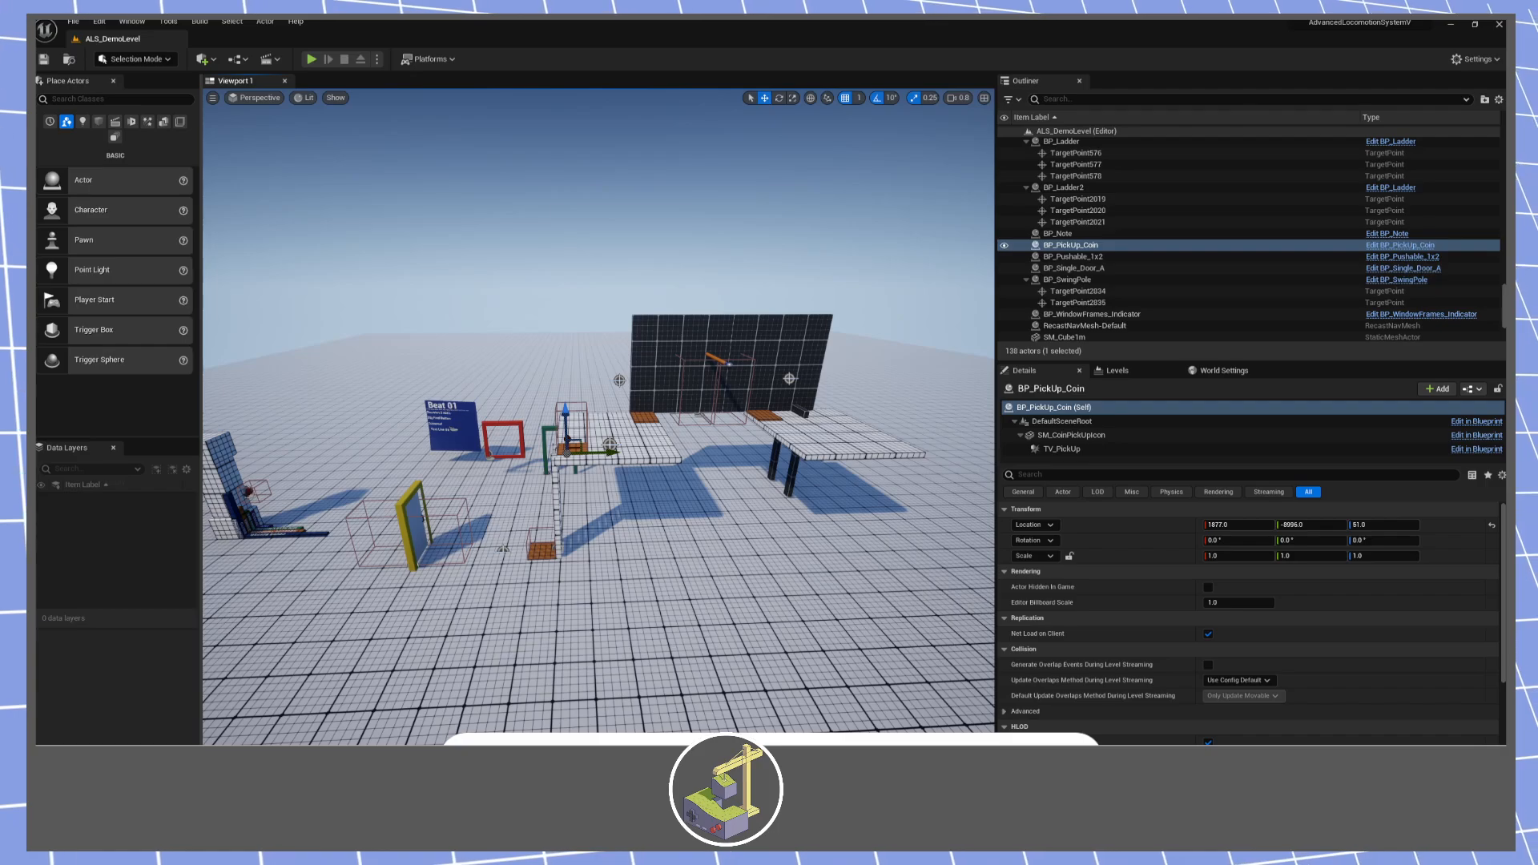
{"action": "left_click", "coordinate": [463, 433]}
{"action": "left_click_drag", "start_coordinate": [467, 445], "coordinate": [471, 435]}
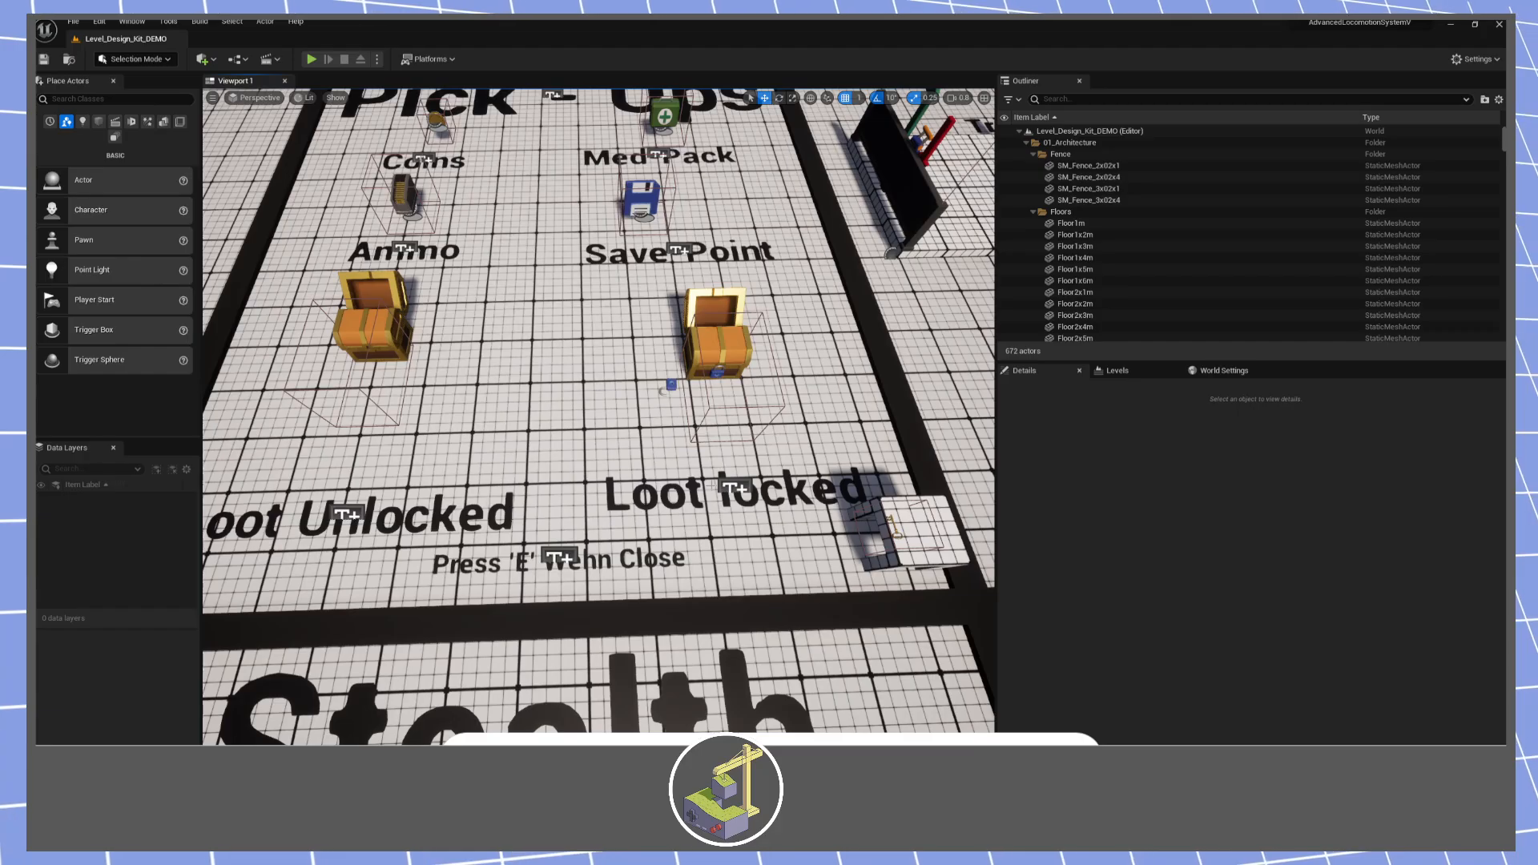
Look over the Pick-Ups area and the Props section of the Level_Design_Kit_DEMO level.
{"action": "right_click_drag", "start_coordinate": [671, 491], "coordinate": [717, 351]}
{"action": "scroll", "coordinate": [600, 405], "scroll_direction": "down", "scroll_amount": 4}
{"action": "key", "text": "d"}
{"action": "scroll", "coordinate": [599, 404], "scroll_direction": "down", "scroll_amount": 2}
{"action": "key", "text": "w"}
{"action": "key", "text": "s"}
{"action": "key", "text": "d"}
{"action": "key", "text": "w"}
{"action": "key", "text": "w"}
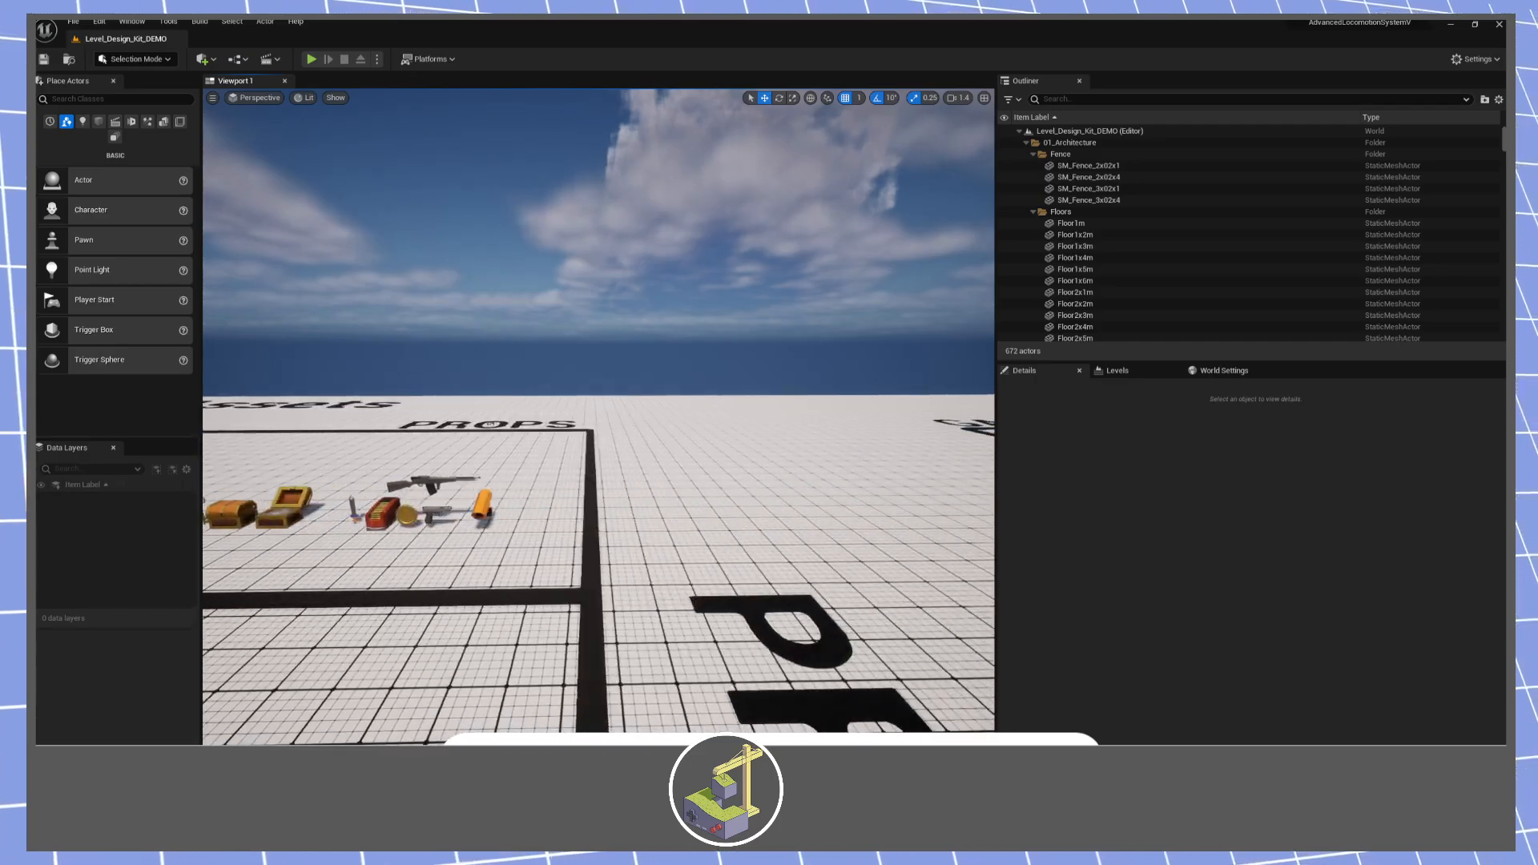
{"action": "key", "text": "d"}
Survey the Blue Prints grid of the demo level, including the door frames, interacts, NPCs and ziplines.
{"action": "right_click_drag", "start_coordinate": [716, 351], "coordinate": [841, 365]}
{"action": "key", "text": "d"}
{"action": "key", "text": "s"}
{"action": "key", "text": "s"}
{"action": "key", "text": "w"}
{"action": "scroll", "coordinate": [695, 353], "scroll_direction": "down", "scroll_amount": 5}
{"action": "key", "text": "a"}
{"action": "key", "text": "w"}
{"action": "key", "text": "w"}
{"action": "scroll", "coordinate": [481, 332], "scroll_direction": "up", "scroll_amount": 5}
{"action": "key", "text": "w"}
{"action": "key", "text": "w"}
{"action": "key", "text": "e"}
{"action": "scroll", "coordinate": [389, 341], "scroll_direction": "up", "scroll_amount": 2}
{"action": "key", "text": "a"}
{"action": "key", "text": "s"}
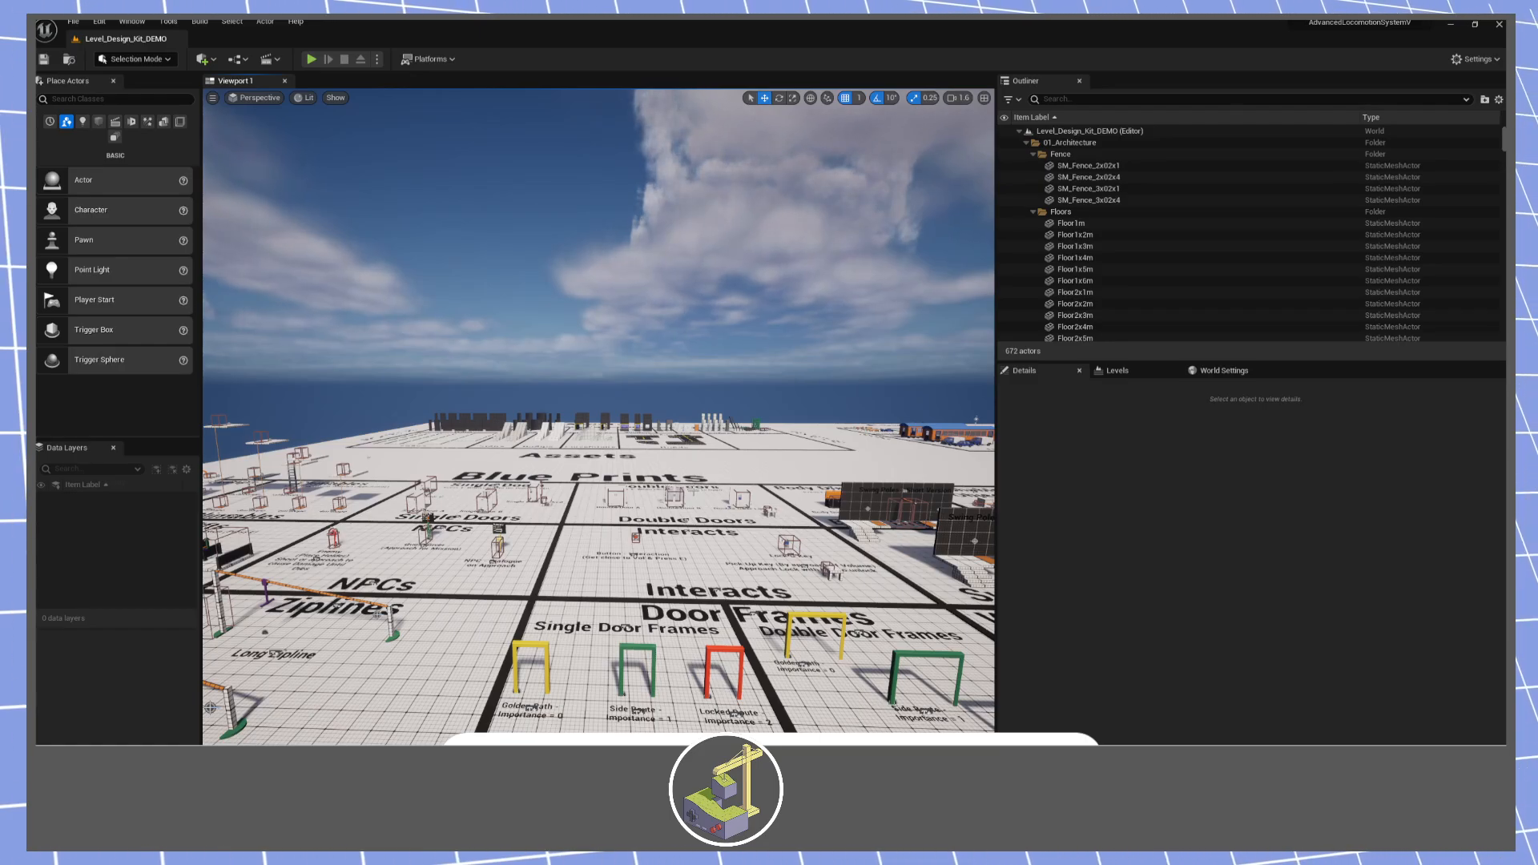
Examine the NPCs area up close, focusing on the red Enemy character.
{"action": "right_click_drag", "start_coordinate": [599, 417], "coordinate": [591, 450]}
{"action": "key", "text": "w"}
{"action": "key", "text": "w"}
{"action": "key", "text": "d"}
{"action": "key", "text": "d"}
{"action": "key", "text": "w"}
{"action": "key", "text": "w"}
{"action": "key", "text": "s"}
{"action": "key", "text": "s"}
{"action": "key", "text": "a"}
{"action": "key", "text": "w"}
{"action": "key", "text": "w"}
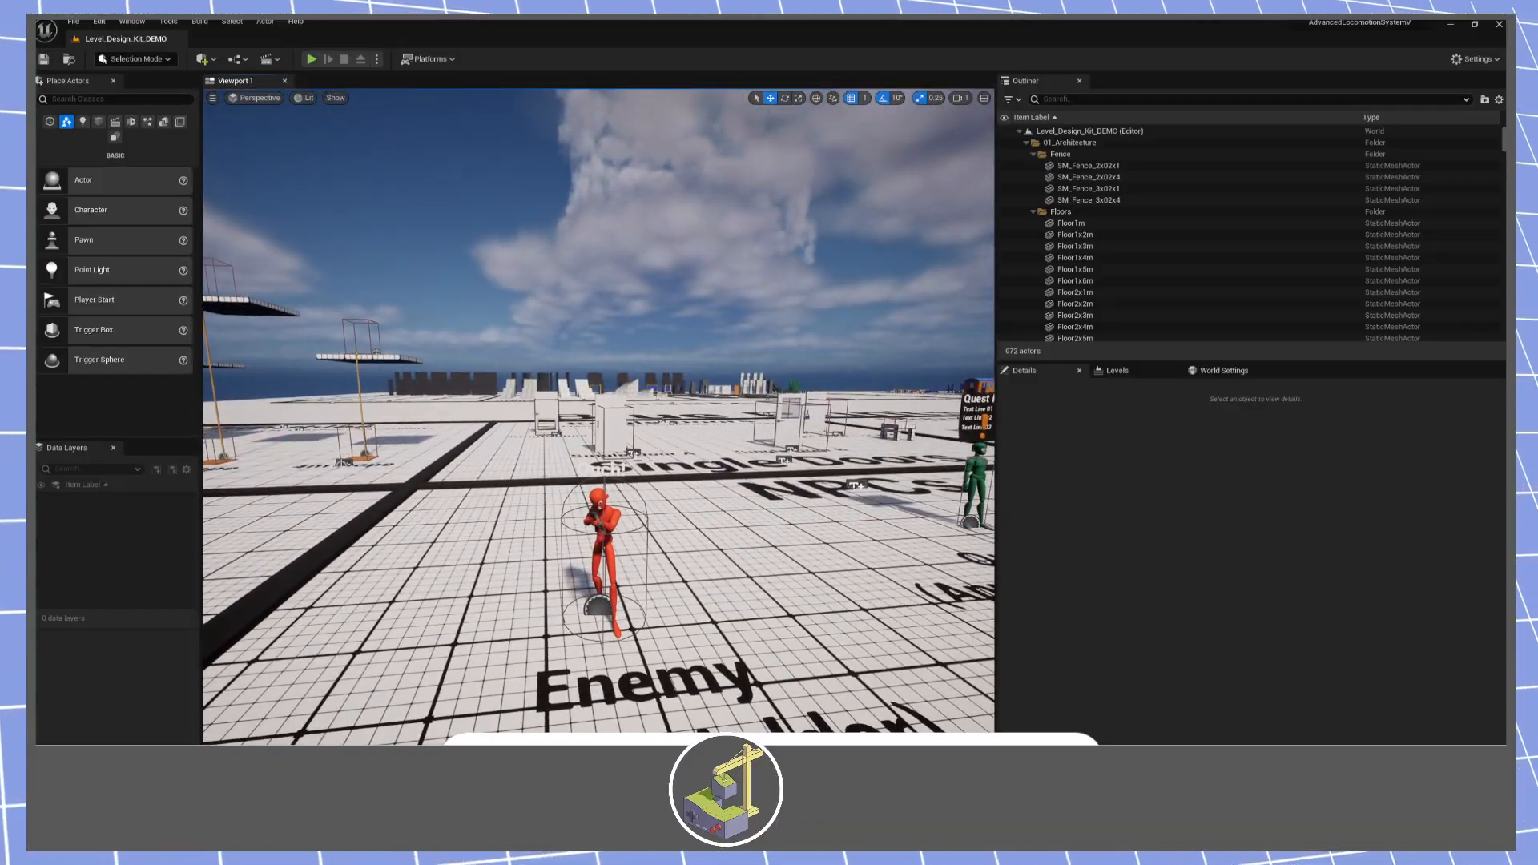
Run a brief playtest of the Level_Design_Kit_DEMO level and stop it.
{"action": "left_click", "coordinate": [311, 58]}
{"action": "key", "text": "w"}
{"action": "key", "text": "e"}
{"action": "key", "text": "Escape"}
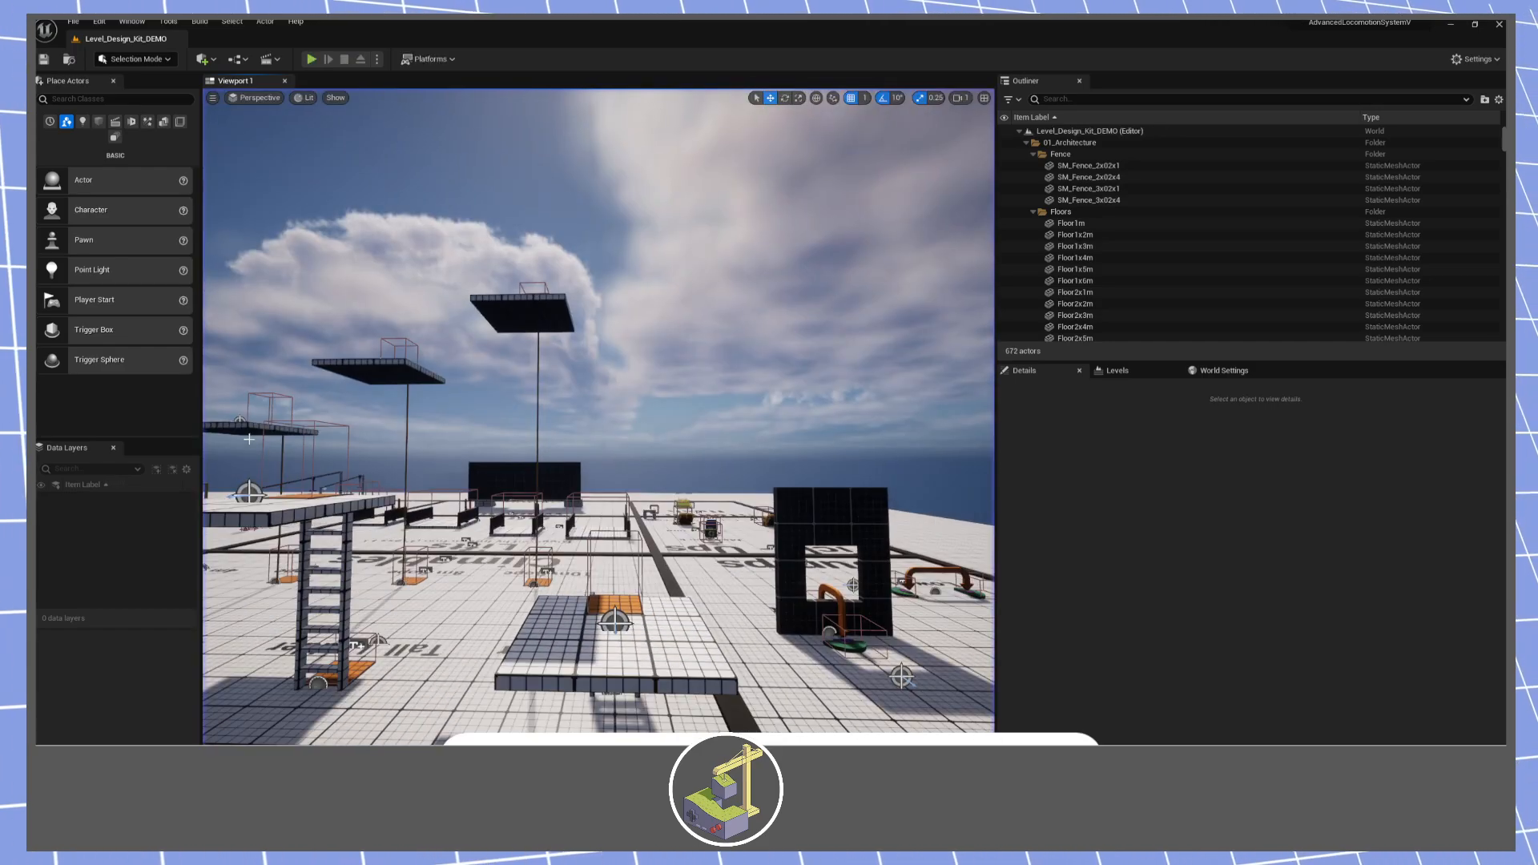
Open the recent level ALS_DemoLevel.
{"action": "left_click", "coordinate": [76, 23]}
{"action": "mouse_move", "coordinate": [240, 90]}
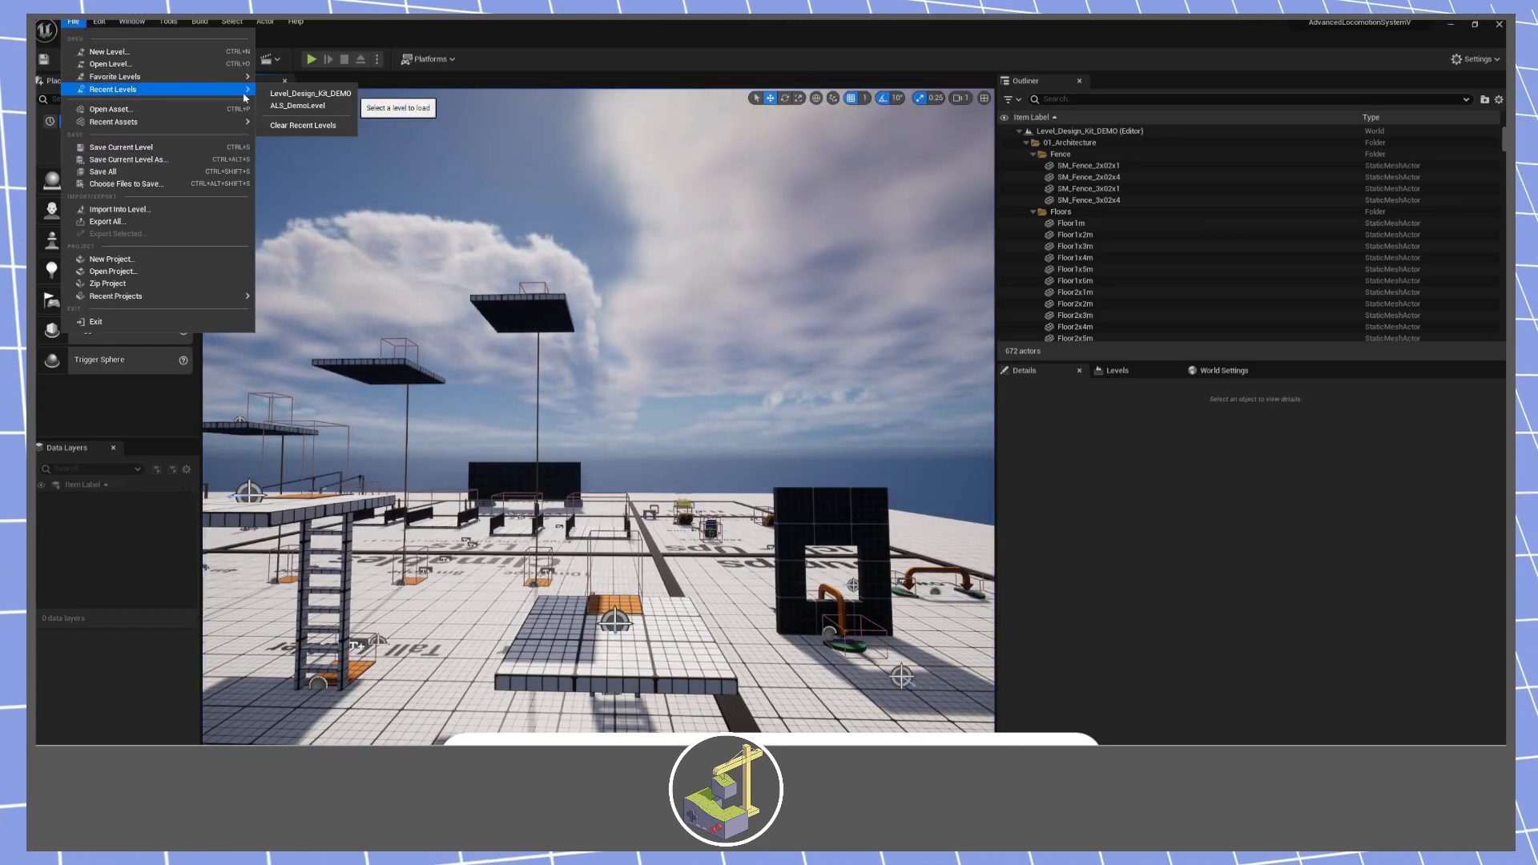
{"action": "left_click", "coordinate": [297, 105]}
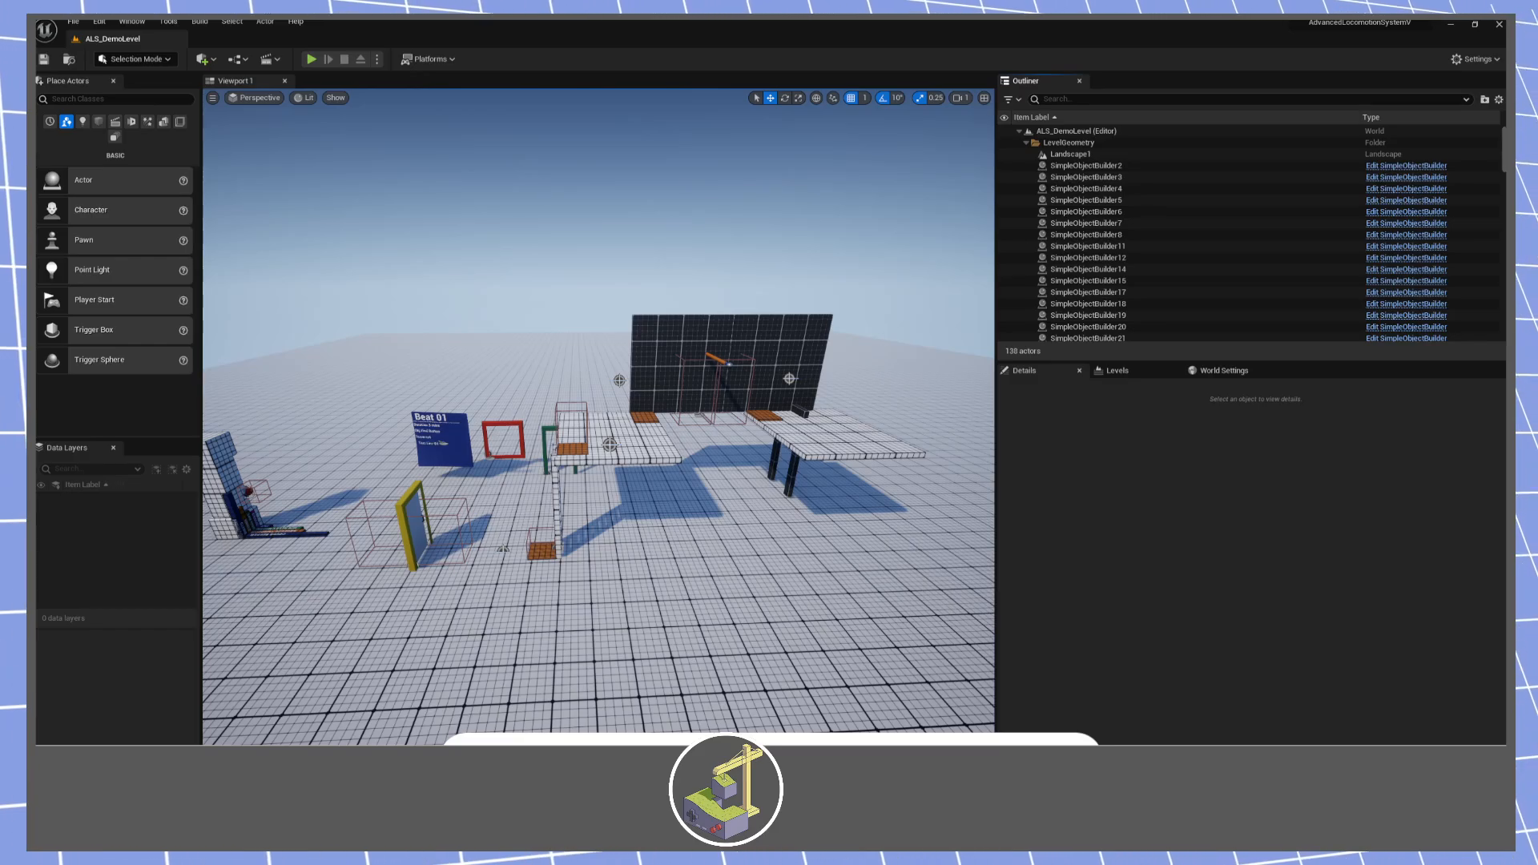
Place BP_Enemy in front of the grid pillar at X 733, Y -10270 and rotate it about 90° around Z.
{"action": "right_click_drag", "start_coordinate": [513, 513], "coordinate": [421, 513]}
{"action": "key", "text": "w"}
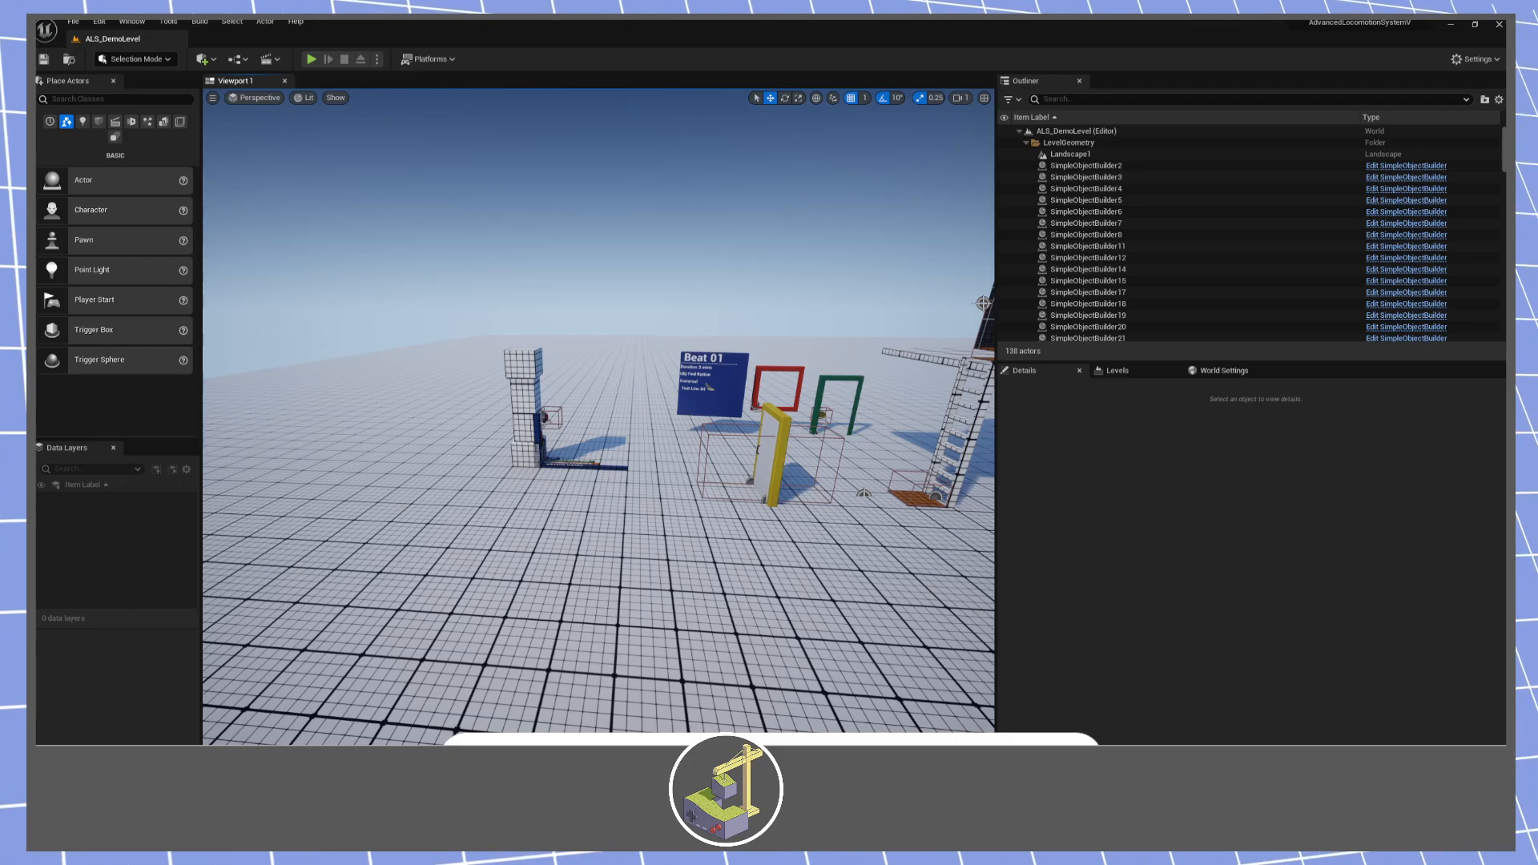
{"action": "left_click_drag", "start_coordinate": [1506, 488], "coordinate": [553, 513]}
{"action": "key", "text": "e"}
Playtest the enemy encounter: run up to the red enemy, attack it until it falls, and stop the session.
{"action": "left_click", "coordinate": [311, 59]}
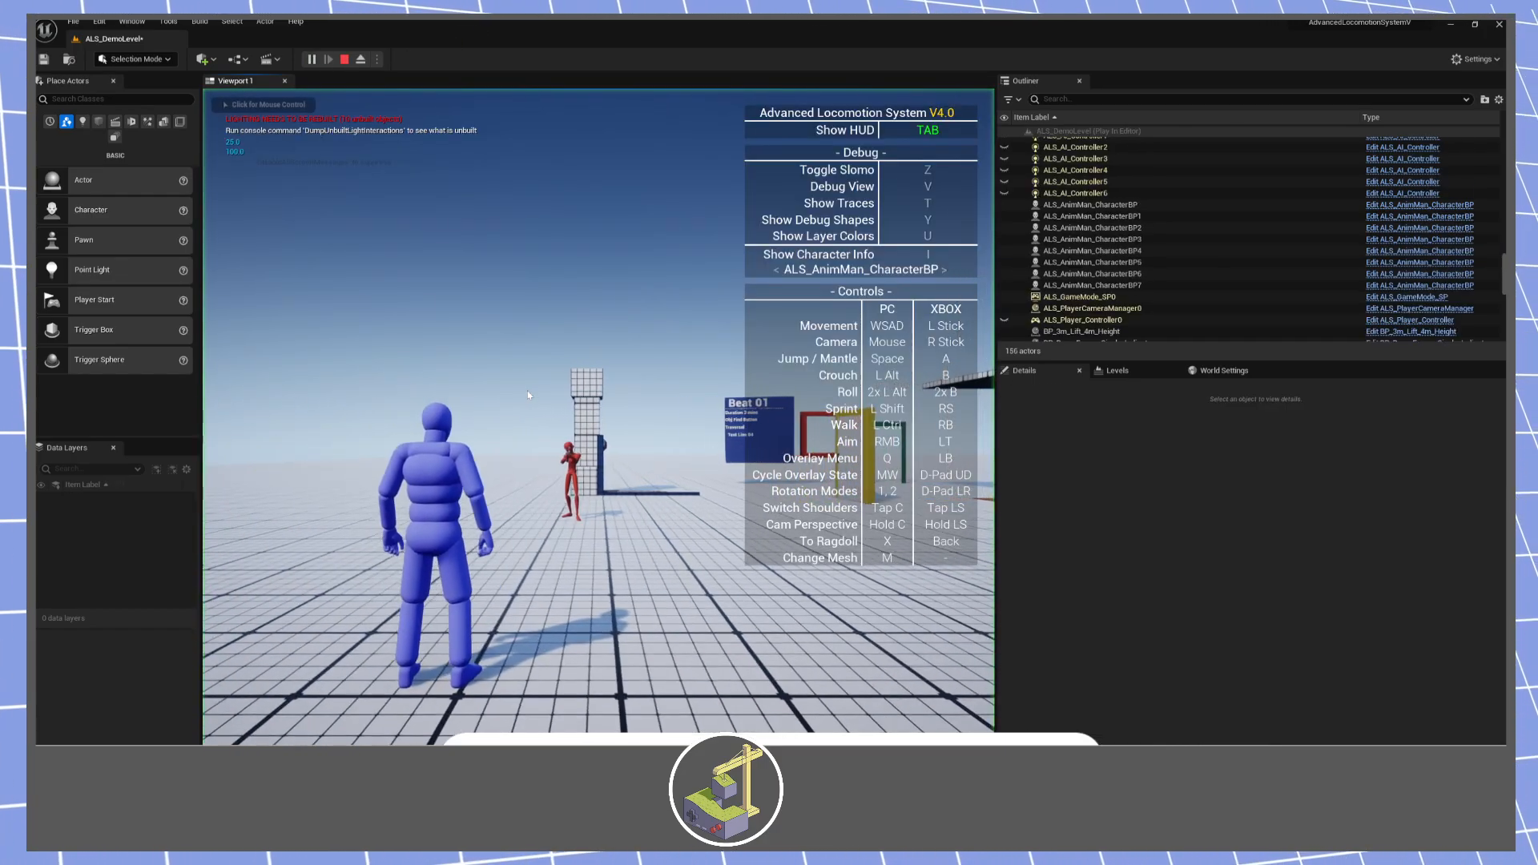
{"action": "key", "text": "a"}
{"action": "key", "text": "w"}
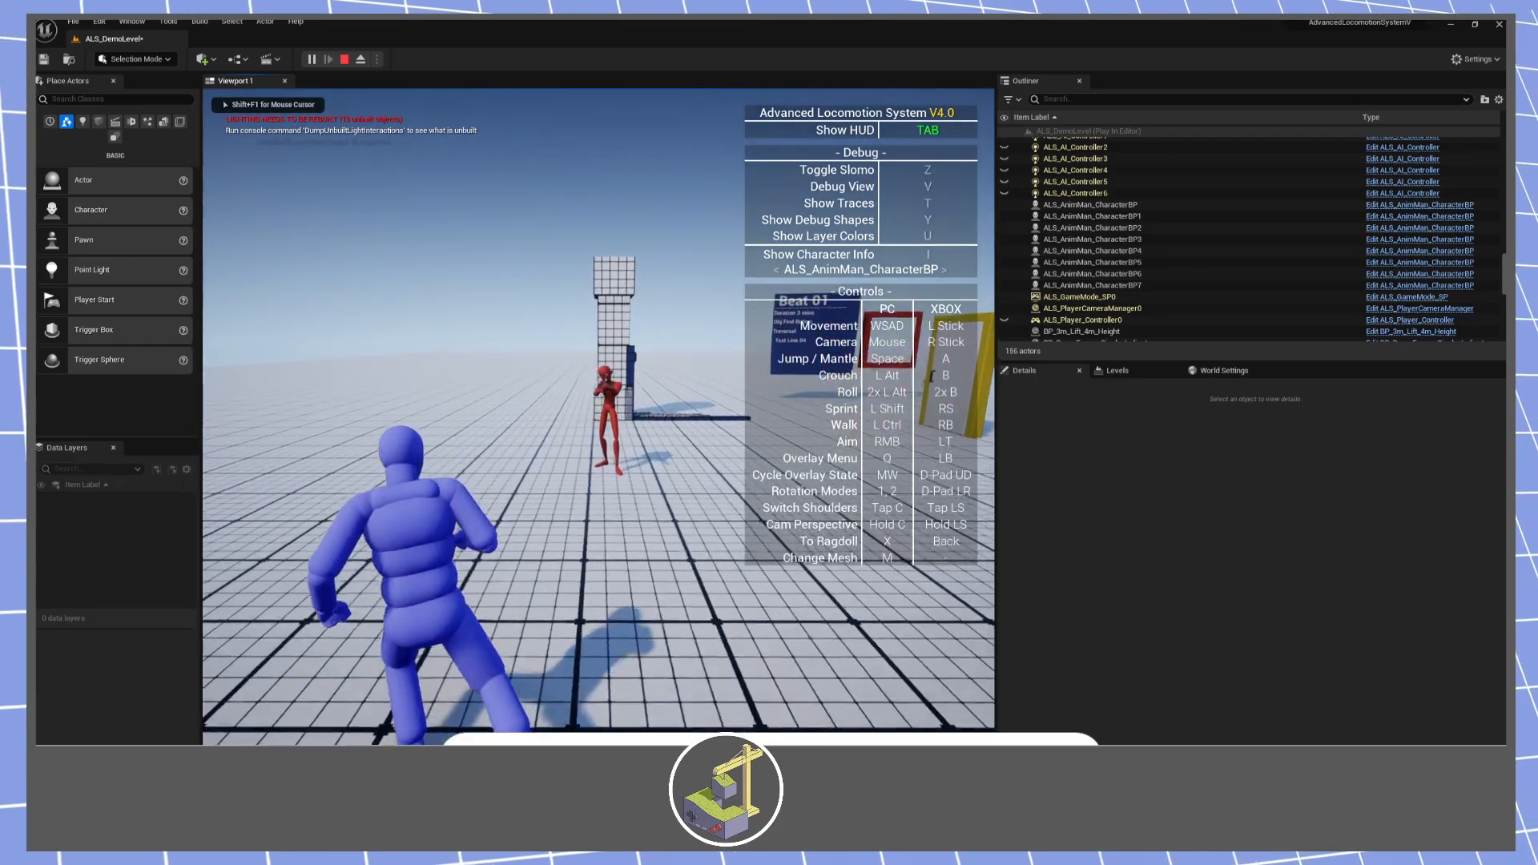
{"action": "key", "text": "w"}
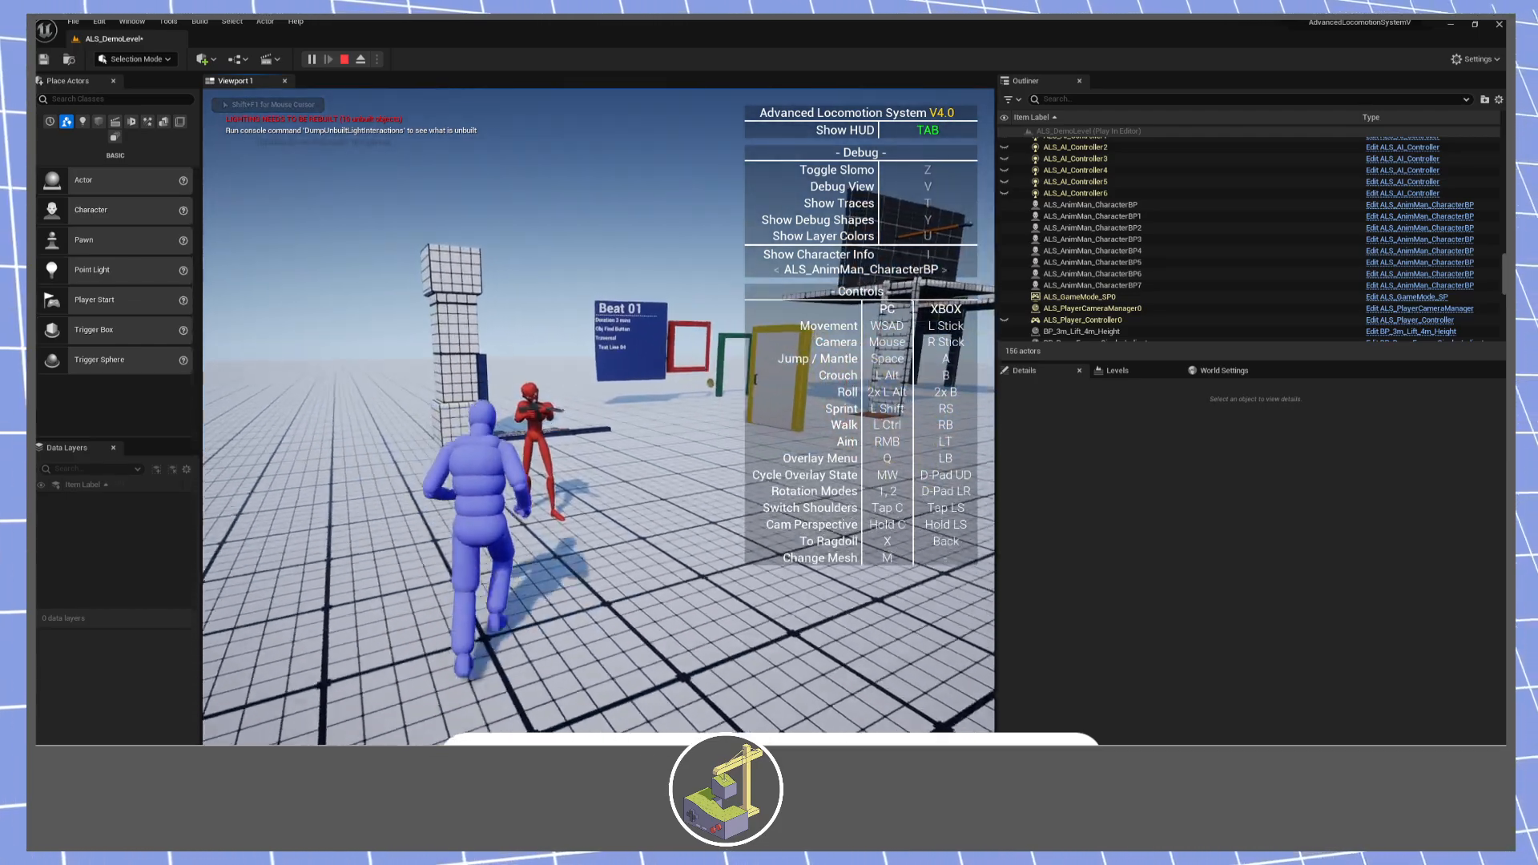
{"action": "key", "text": "s"}
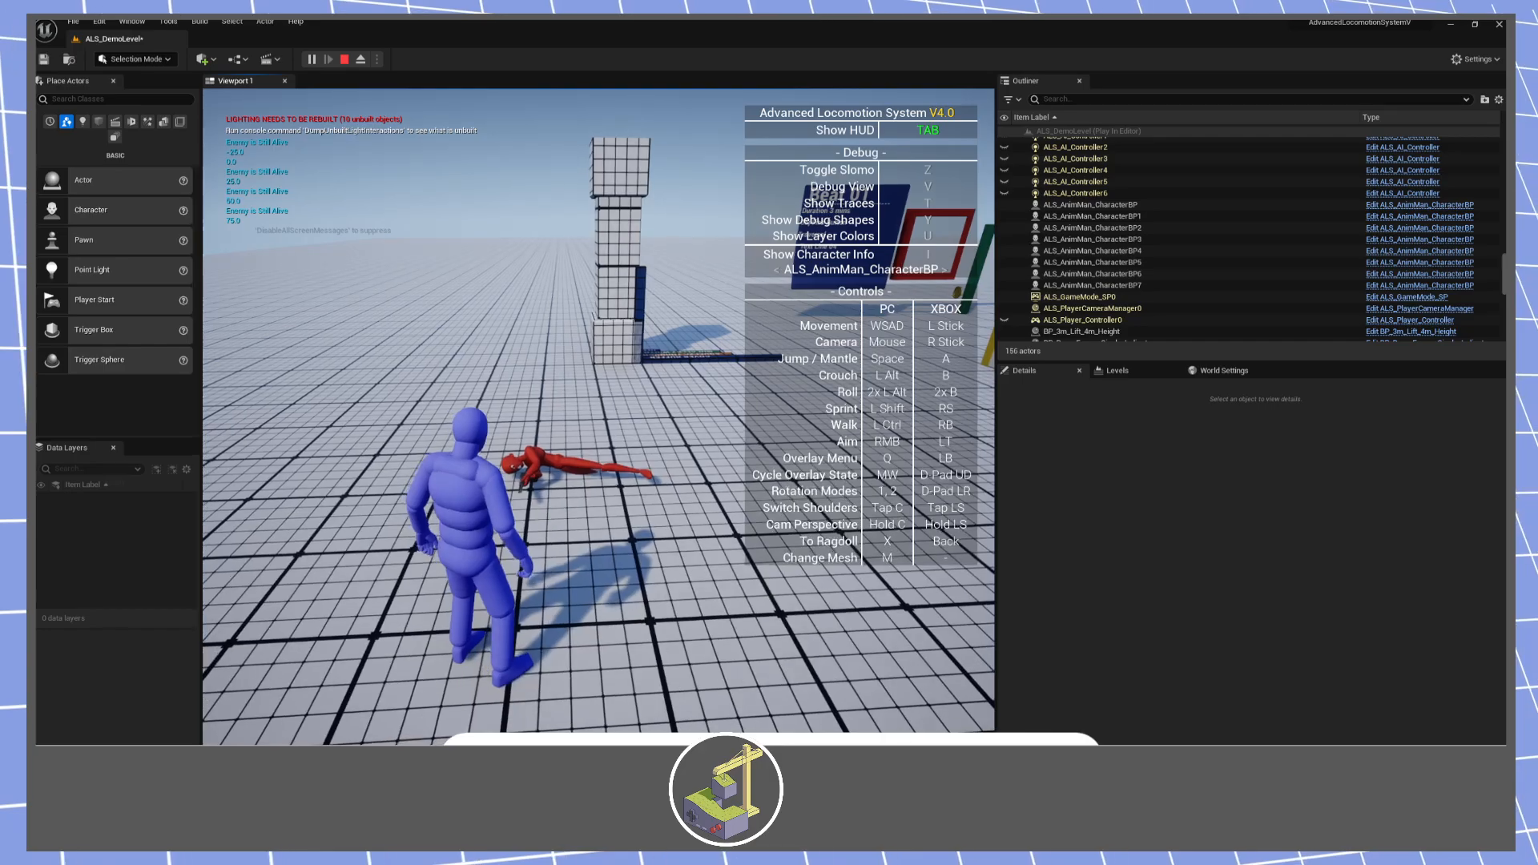
{"action": "key", "text": "w"}
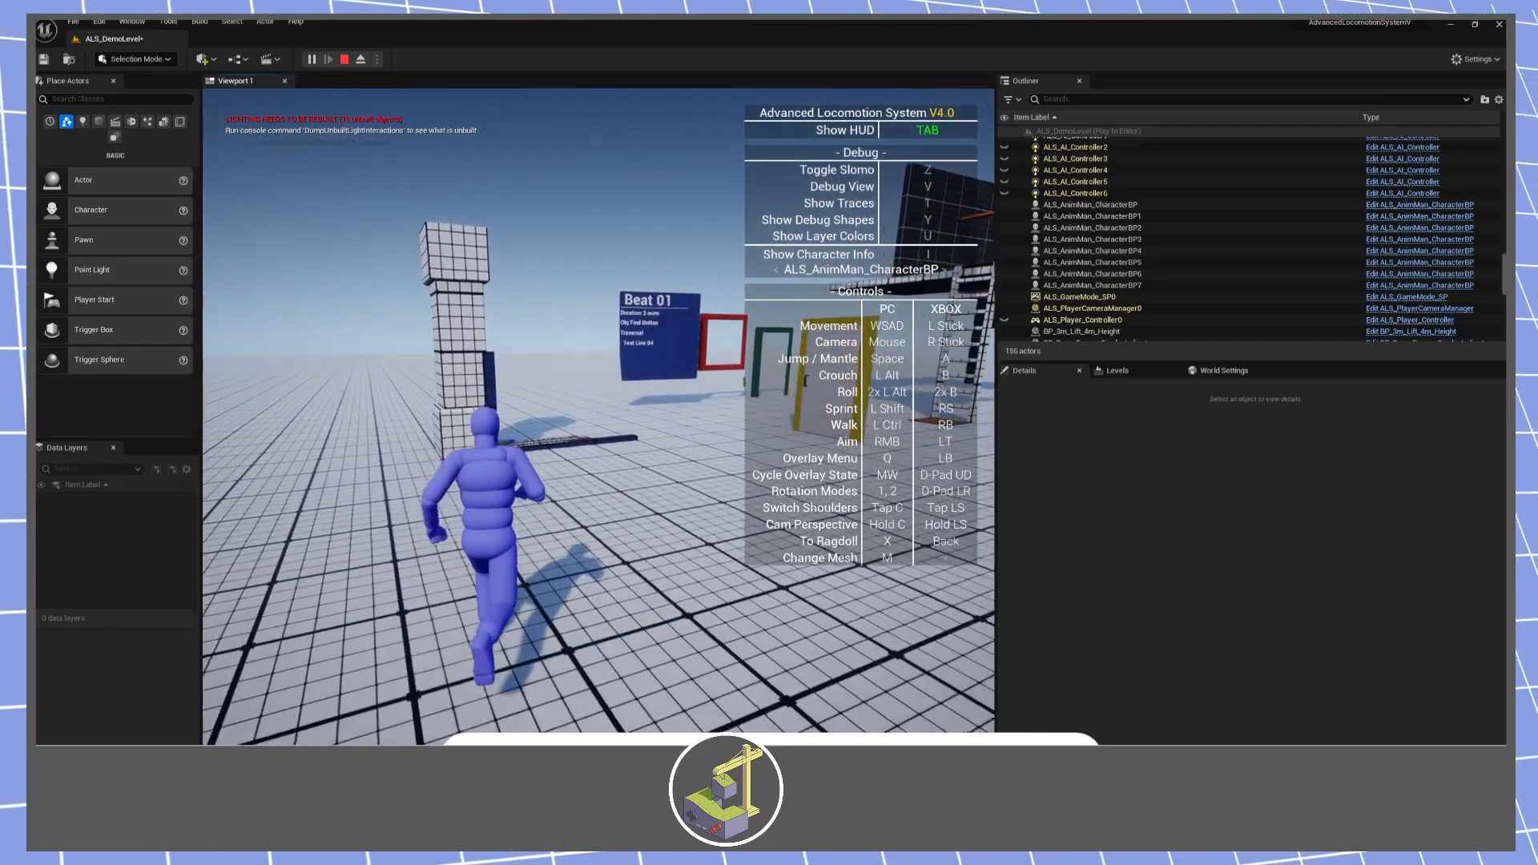
{"action": "key", "text": "w"}
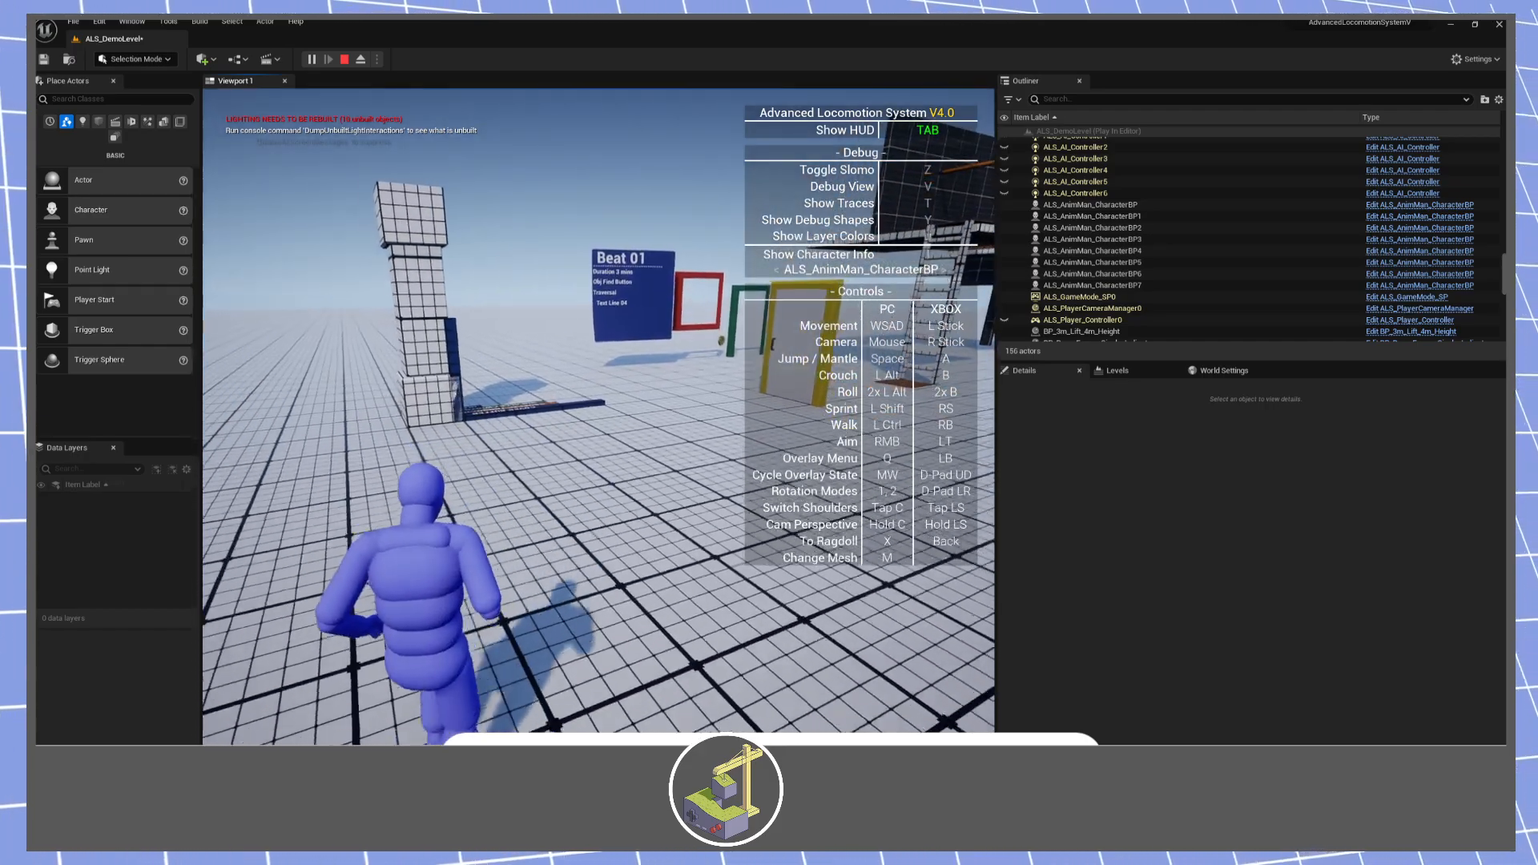
{"action": "key", "text": "Escape"}
Set the enemy's Life to 250, save the level, and start a playtest with game control active.
{"action": "left_click", "coordinate": [1233, 587]}
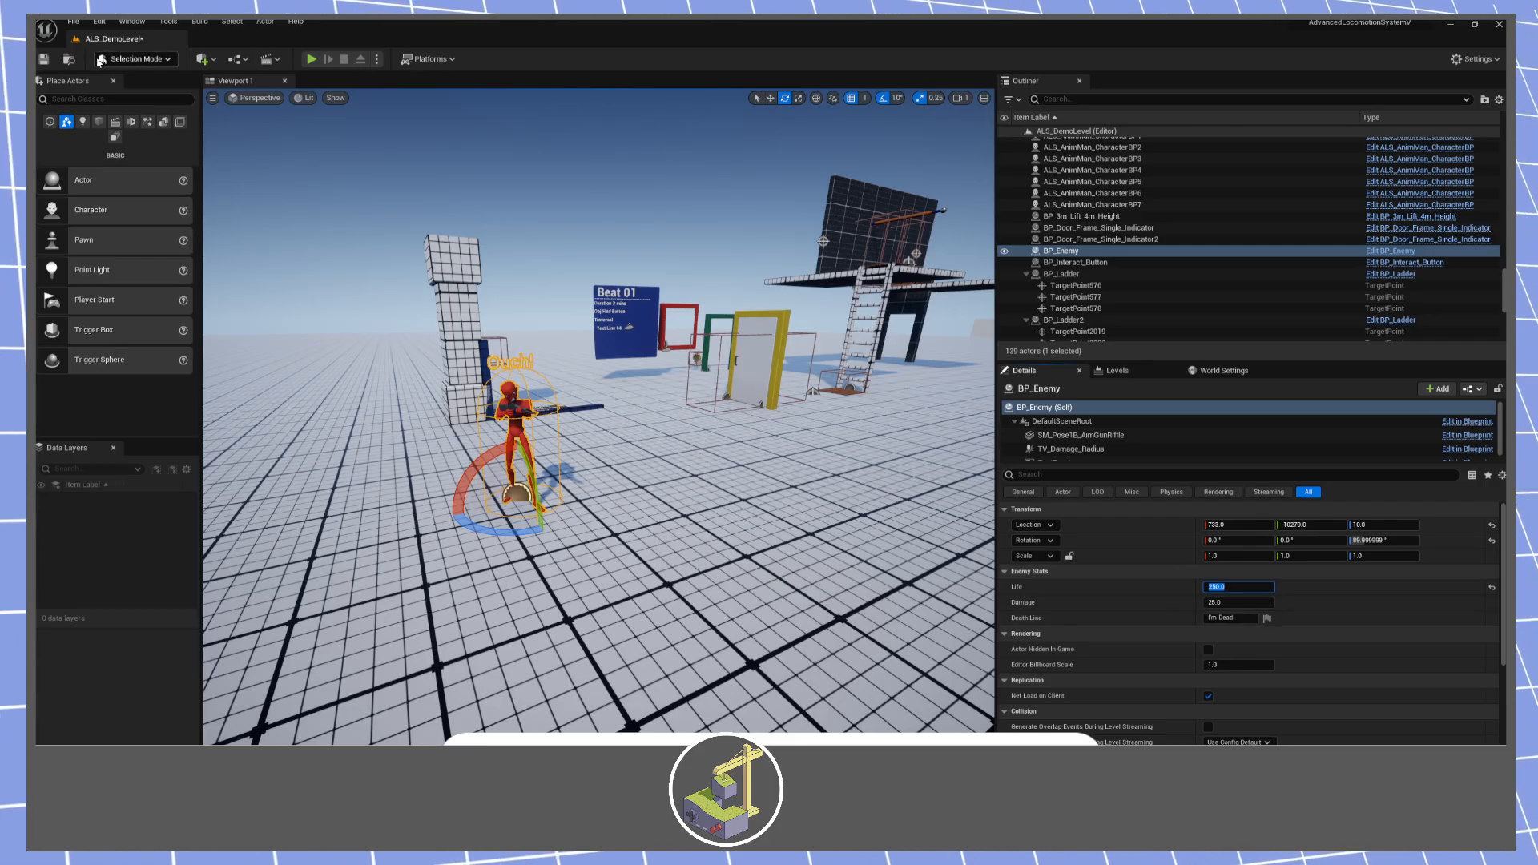
{"action": "left_click", "coordinate": [310, 60]}
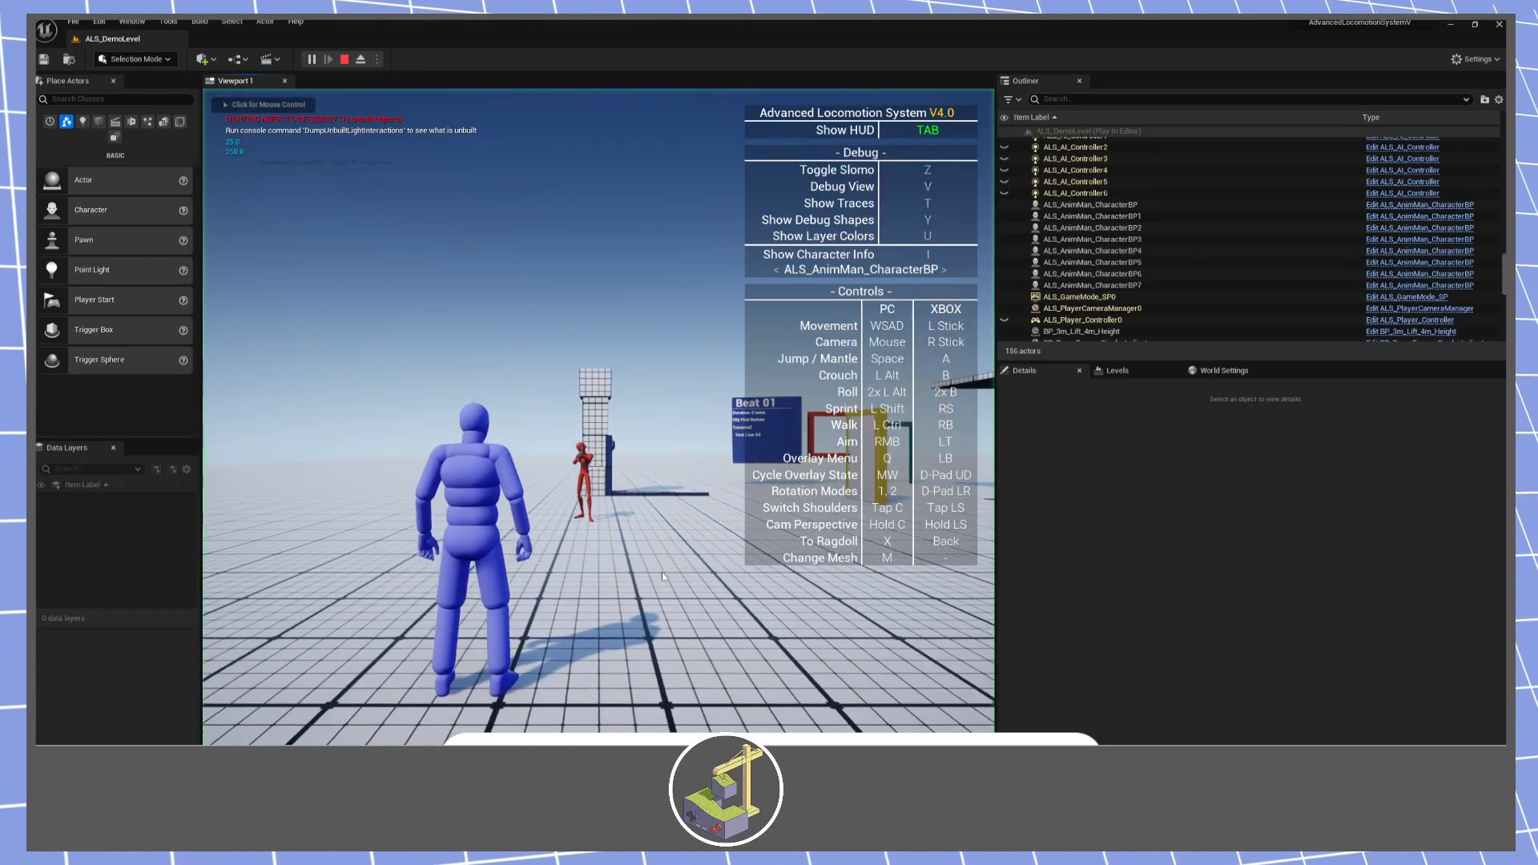
{"action": "left_click", "coordinate": [663, 575]}
Run to the strengthened enemy, defeat it in front of the pillar, look toward the door and ladder, and stop the playtest.
{"action": "key", "text": "w"}
{"action": "key", "text": "w"}
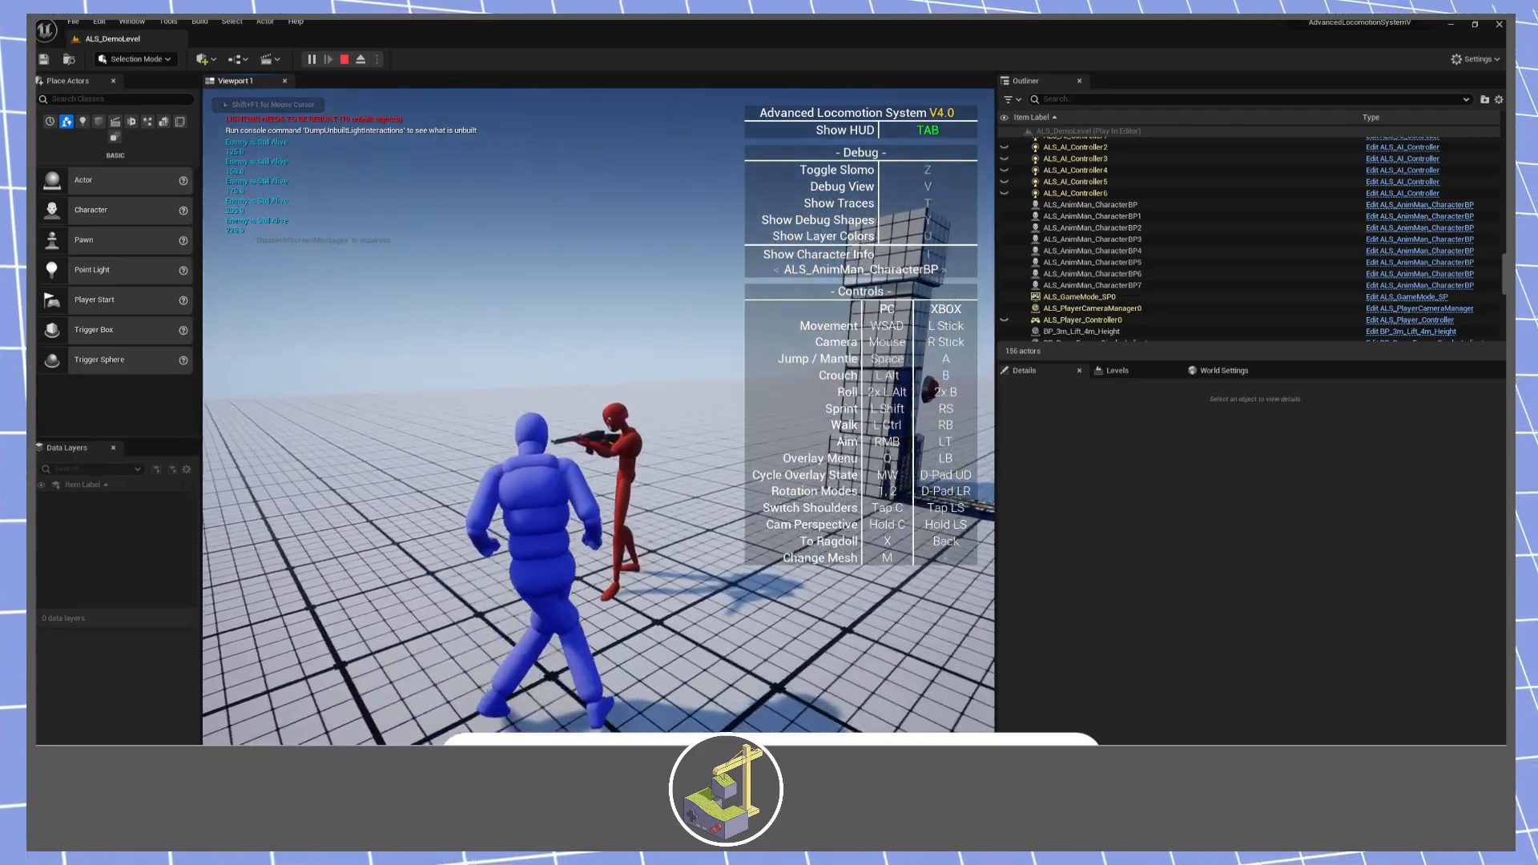
{"action": "key", "text": "w"}
{"action": "key", "text": "w"}
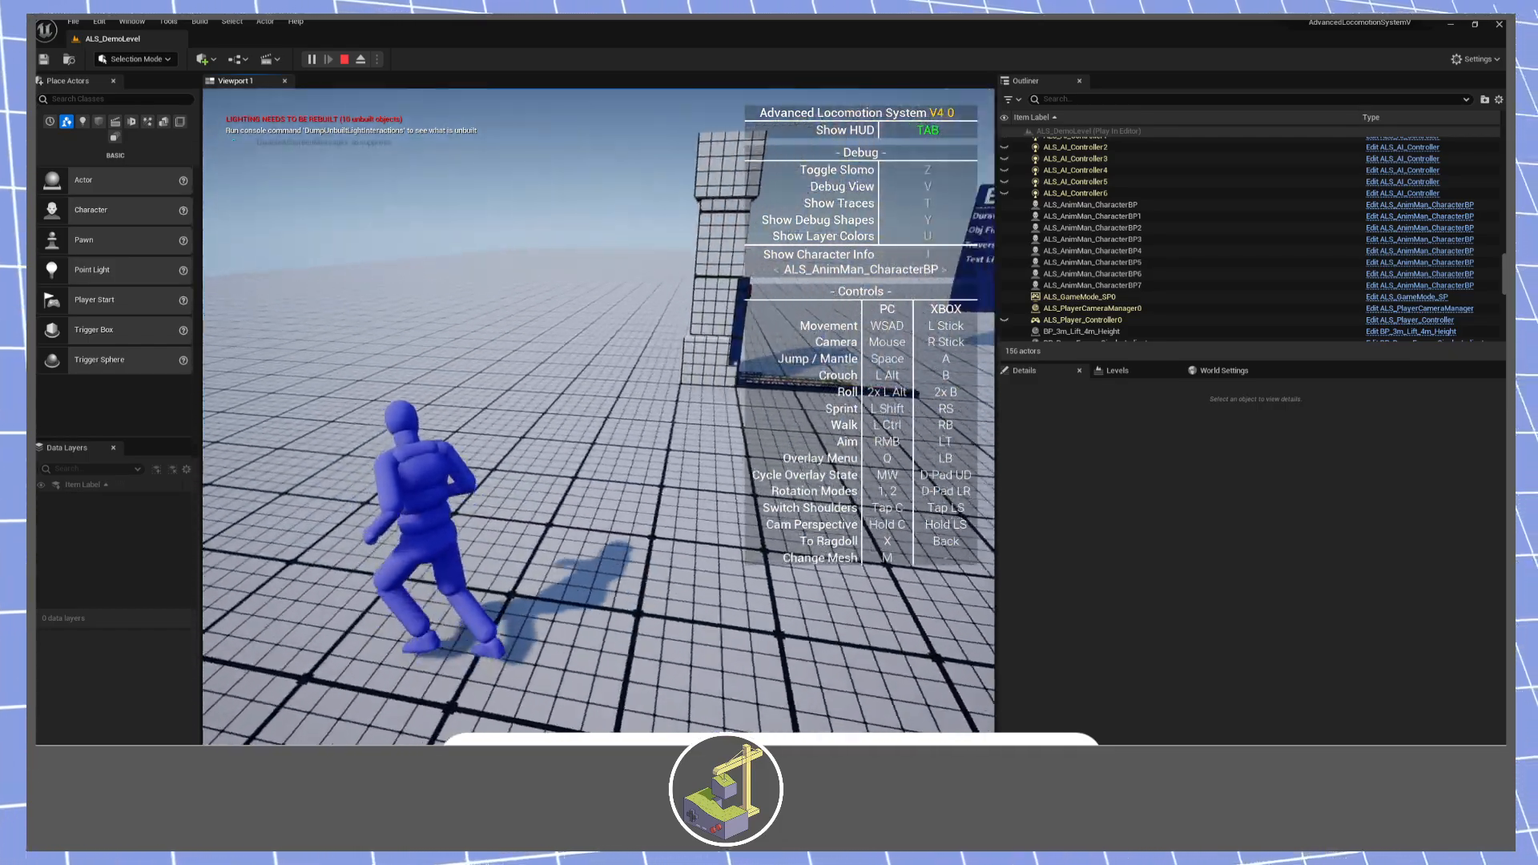
{"action": "key", "text": "w"}
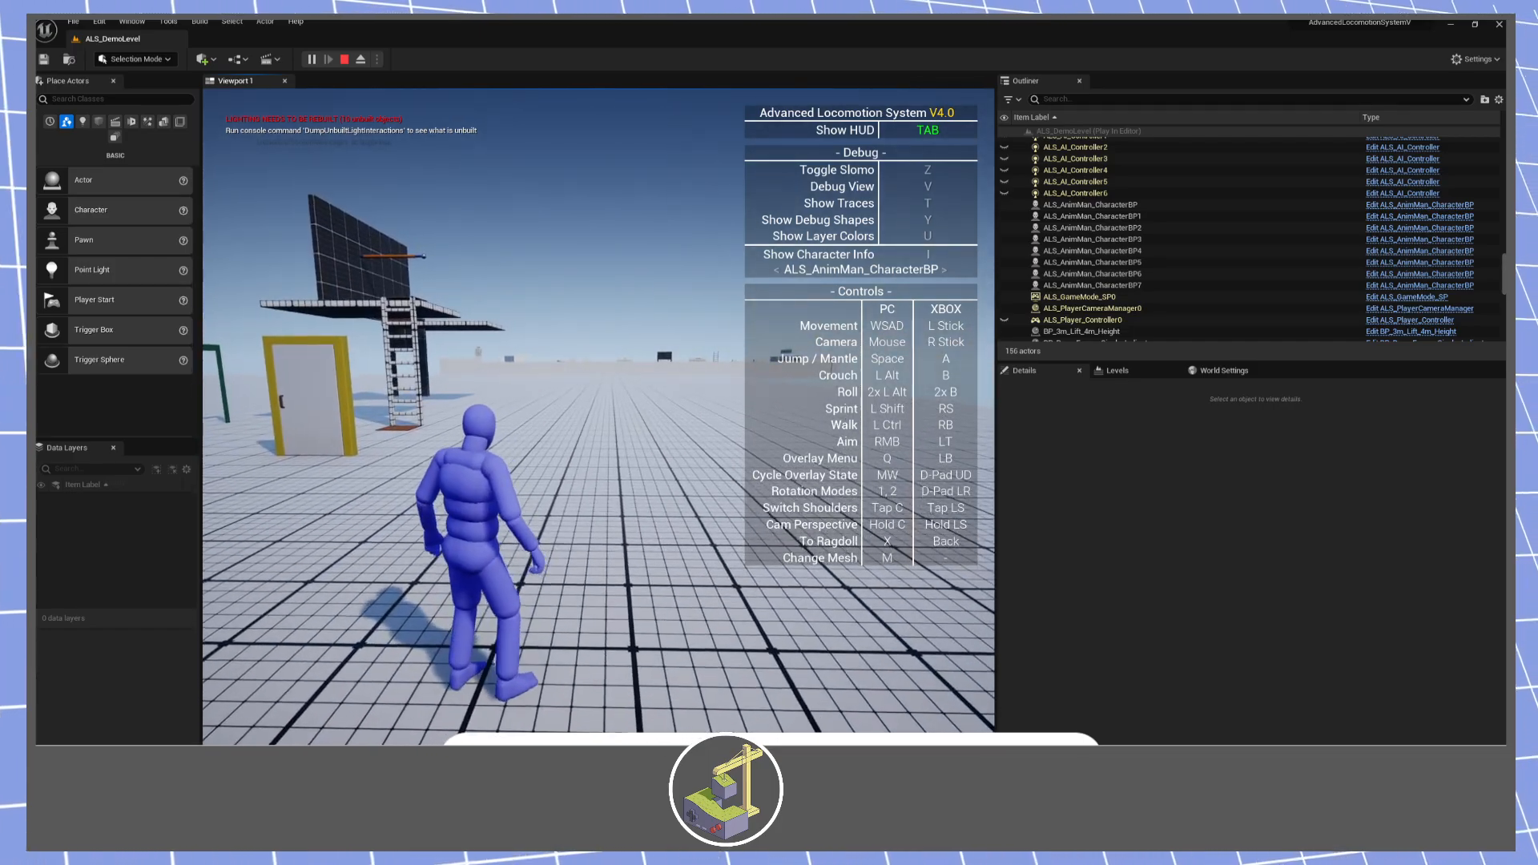
{"action": "key", "text": "Escape"}
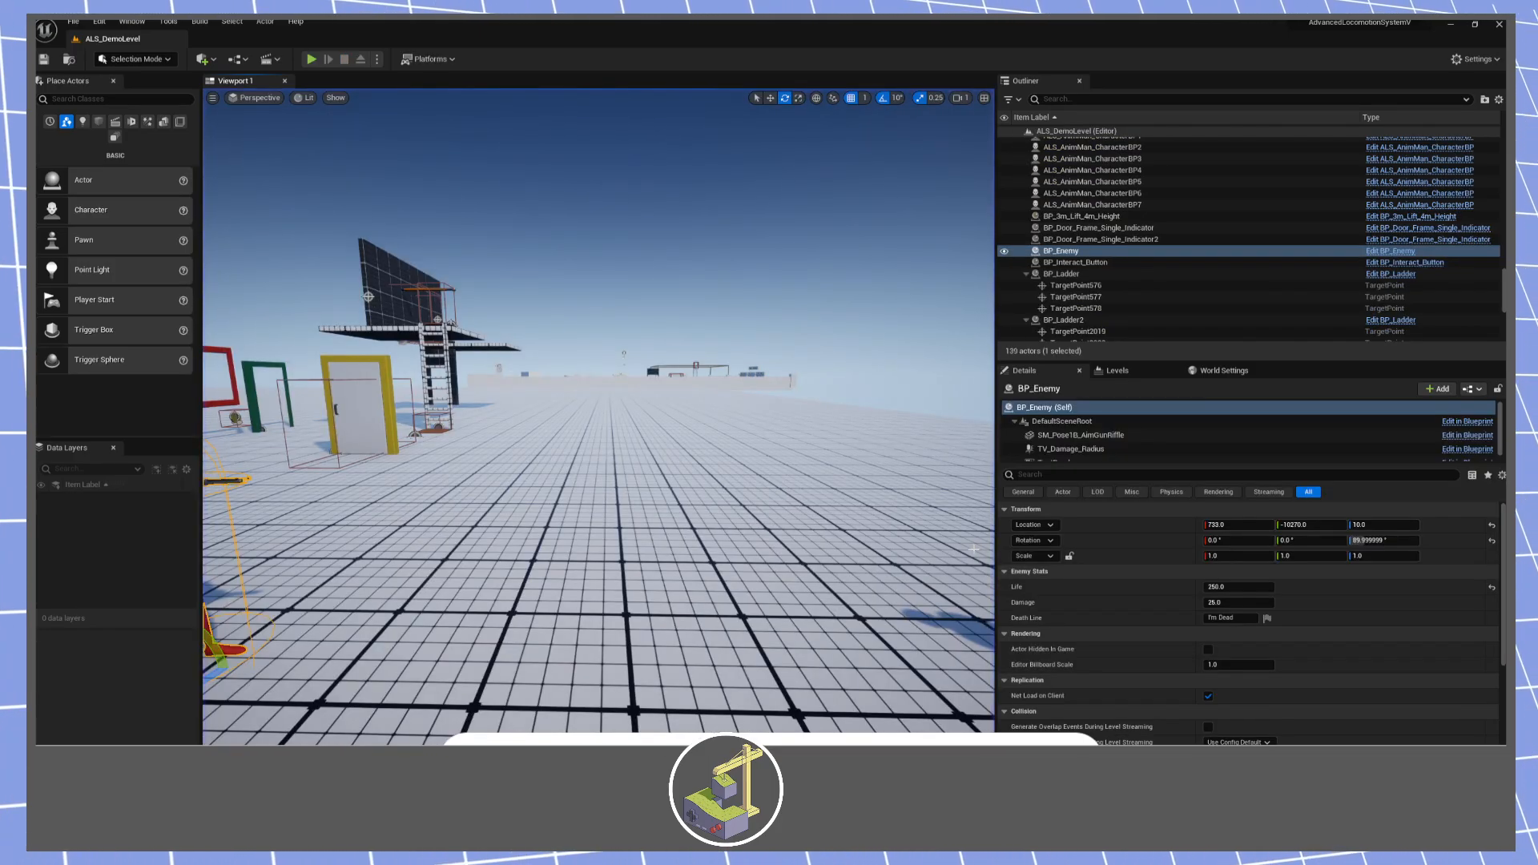
{"action": "key", "text": "s"}
{"action": "right_click_drag", "start_coordinate": [619, 537], "coordinate": [500, 536]}
{"action": "key", "text": "w"}
{"action": "scroll", "coordinate": [620, 537], "scroll_direction": "down", "scroll_amount": 2}
{"action": "key", "text": "q"}
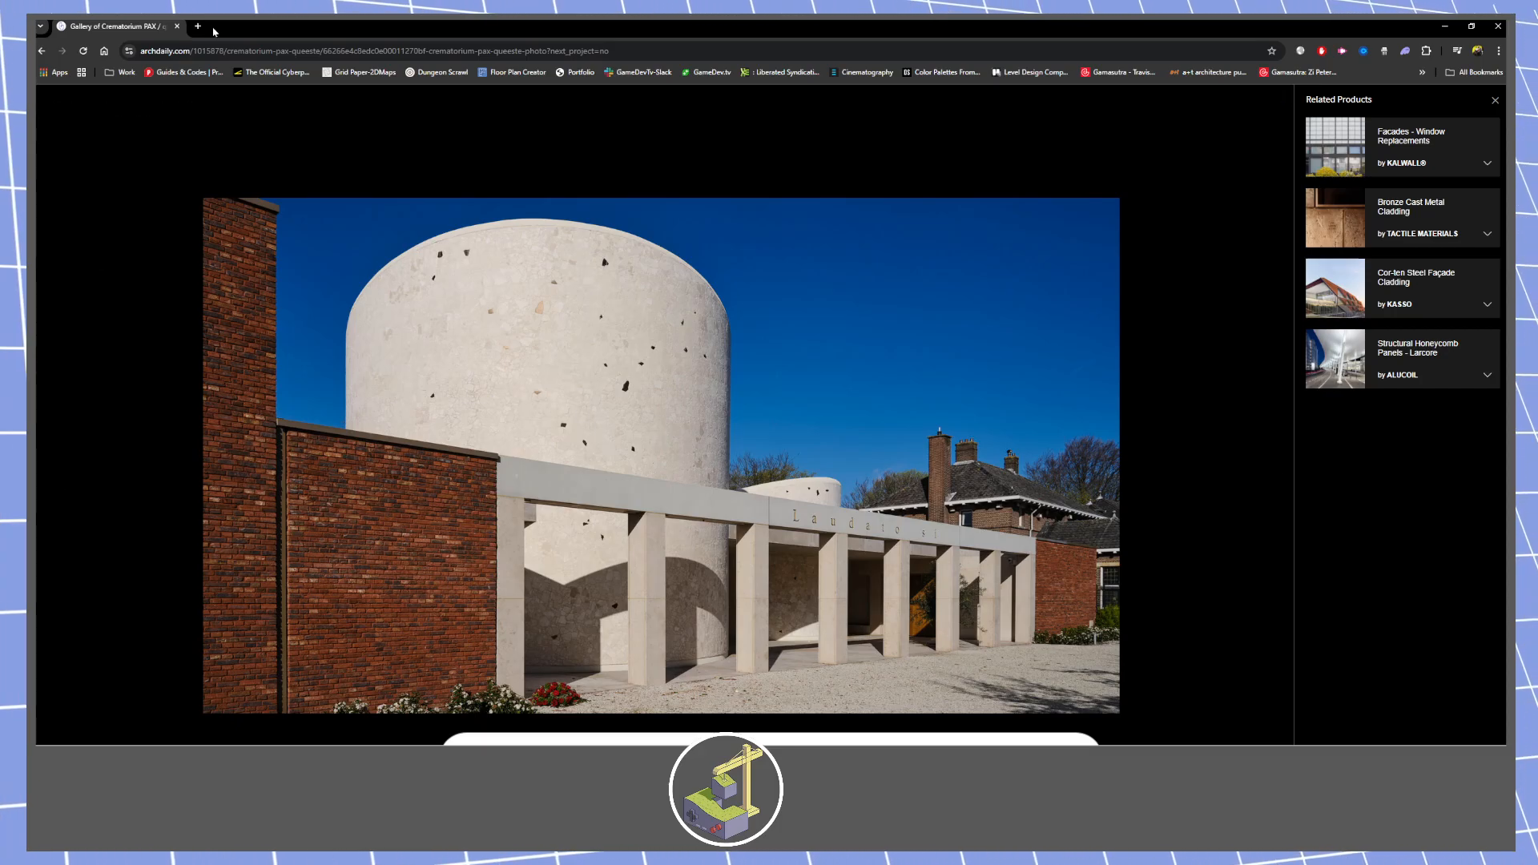
Close the Crematorium PAX gallery tab in Chrome and browse back through the Level Design Kit's preview images on its Fab listing.
{"action": "left_click", "coordinate": [177, 27]}
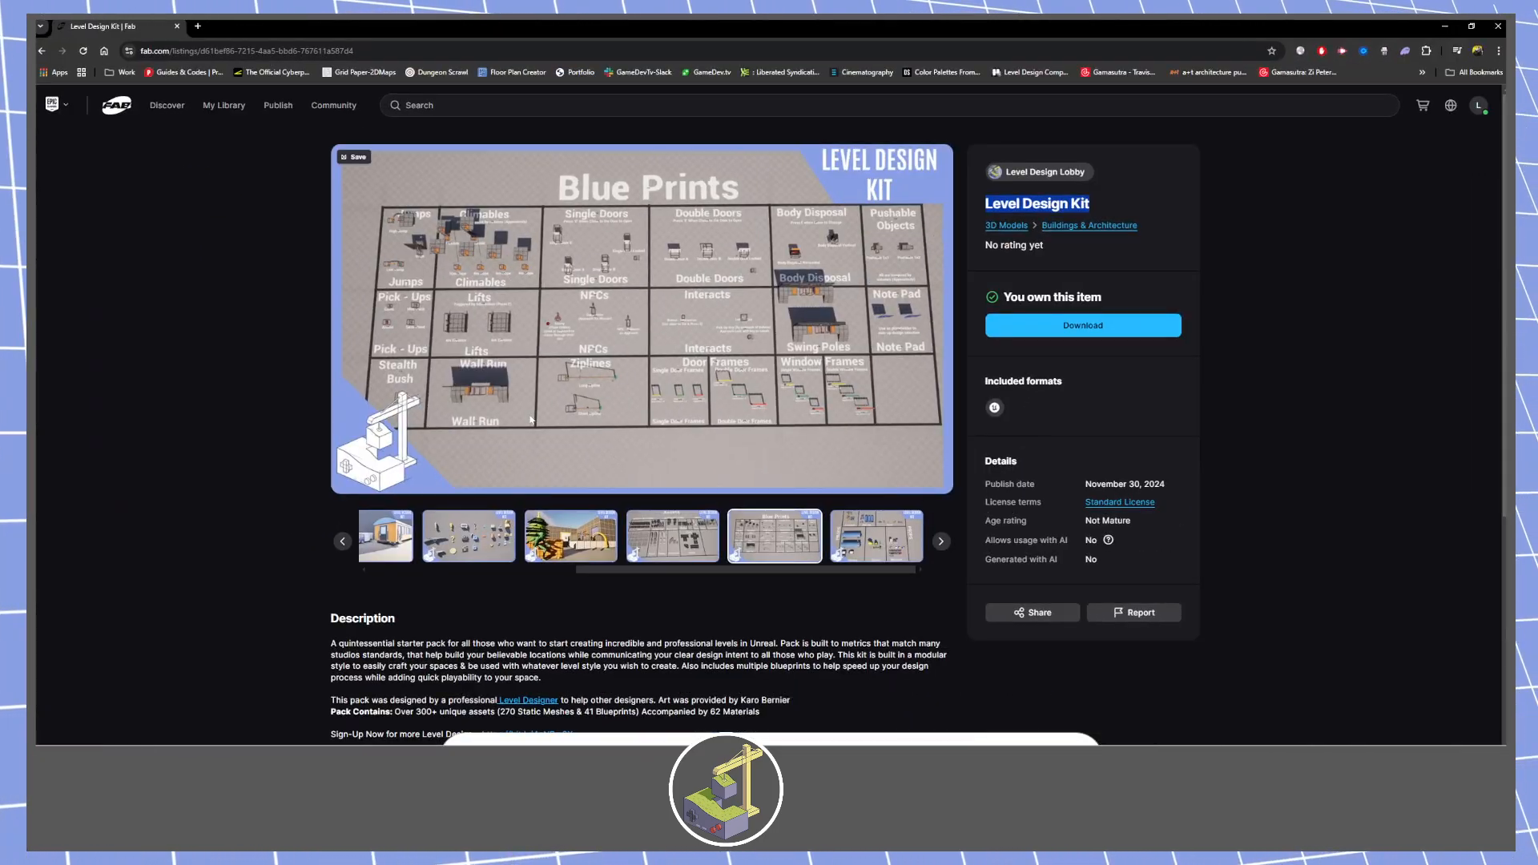
{"action": "left_click", "coordinate": [1066, 192]}
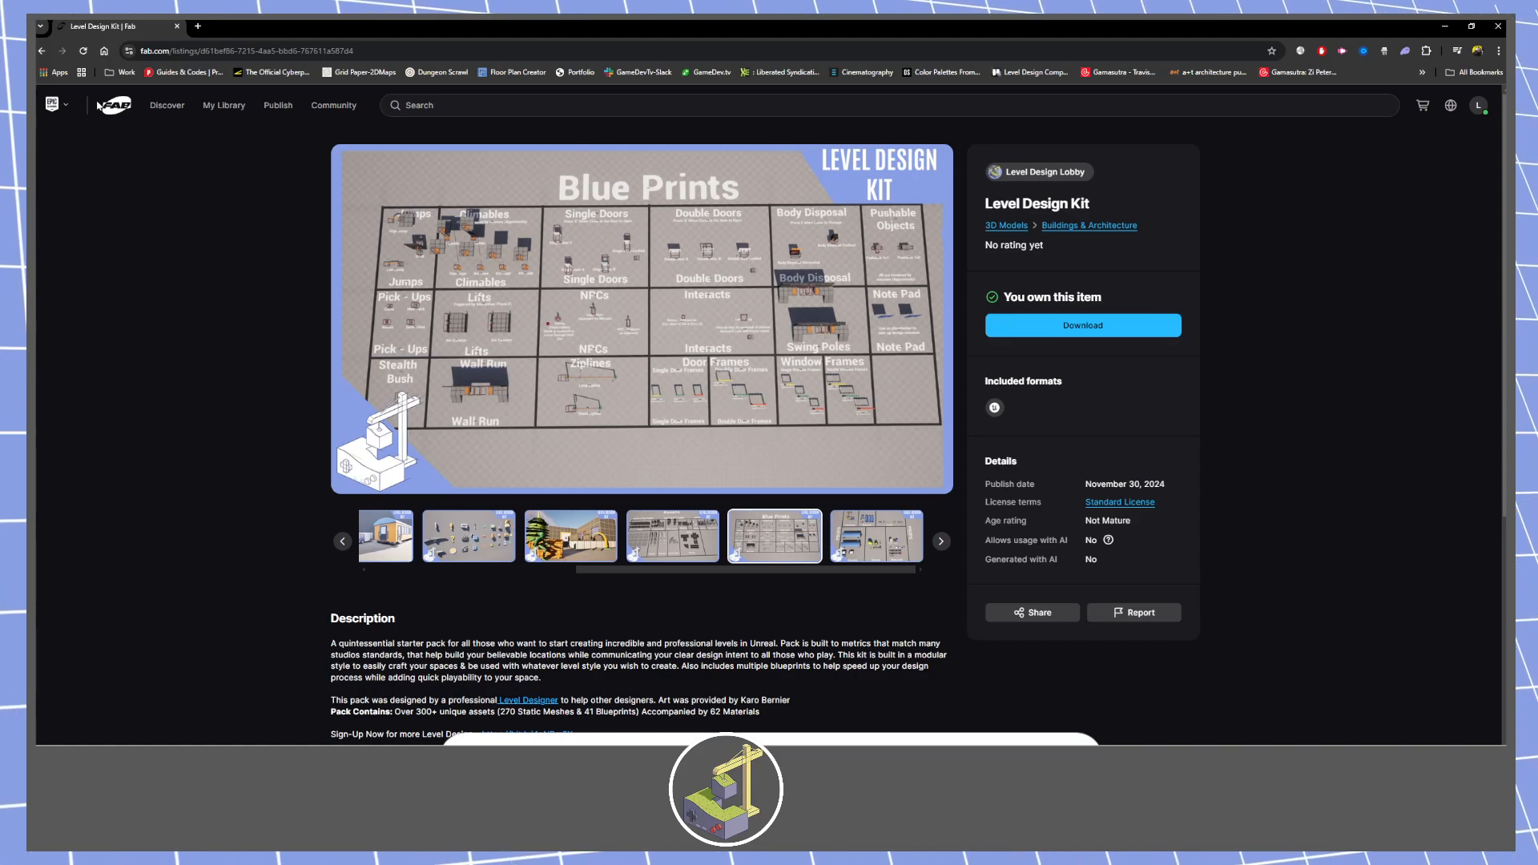
{"action": "left_click", "coordinate": [342, 541]}
{"action": "left_click", "coordinate": [340, 544]}
{"action": "left_click", "coordinate": [343, 541]}
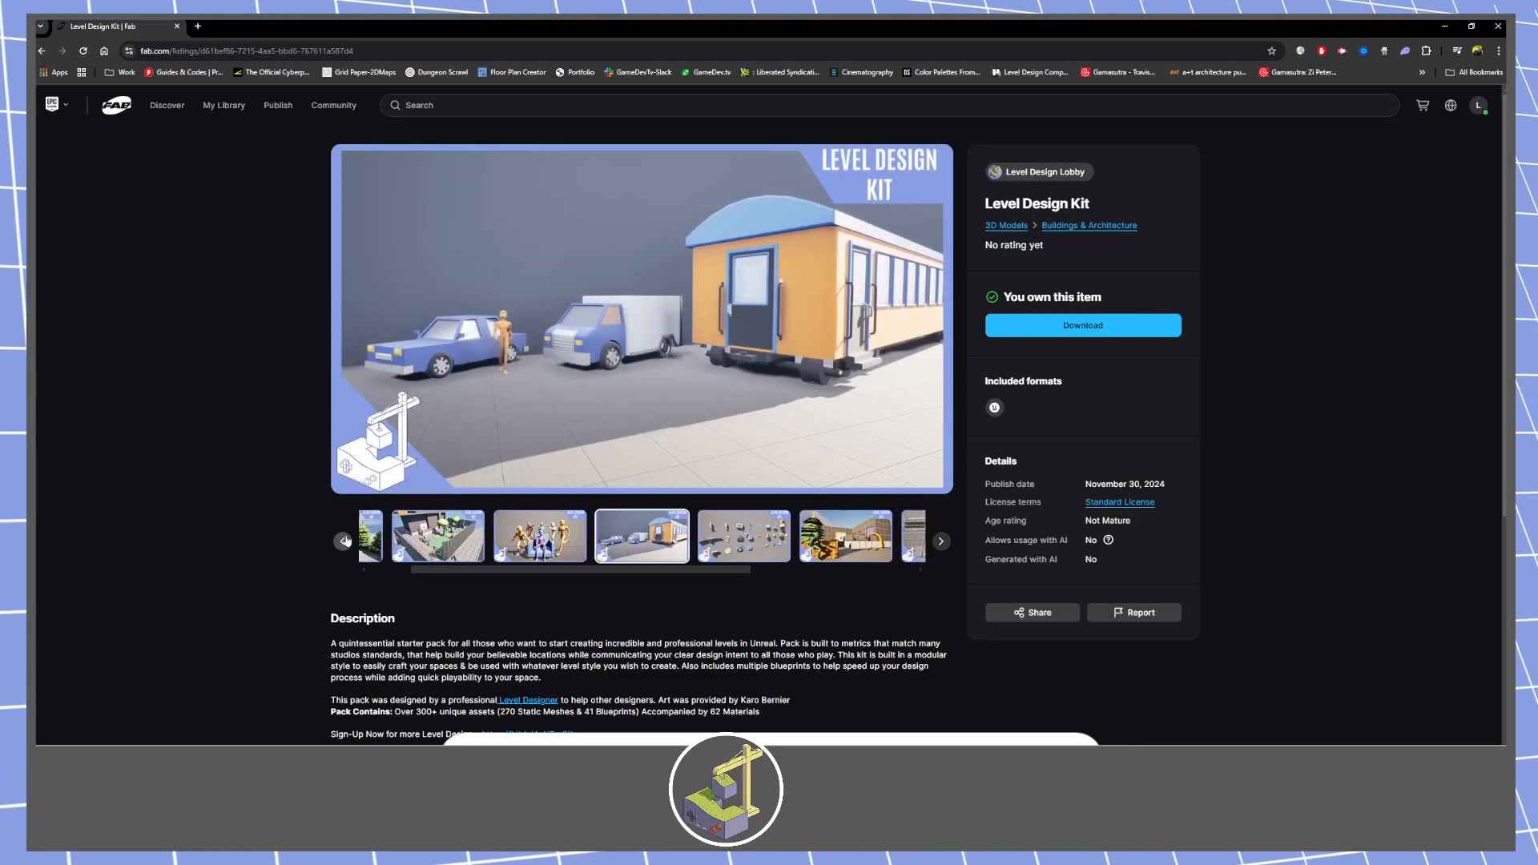
{"action": "left_click", "coordinate": [343, 542]}
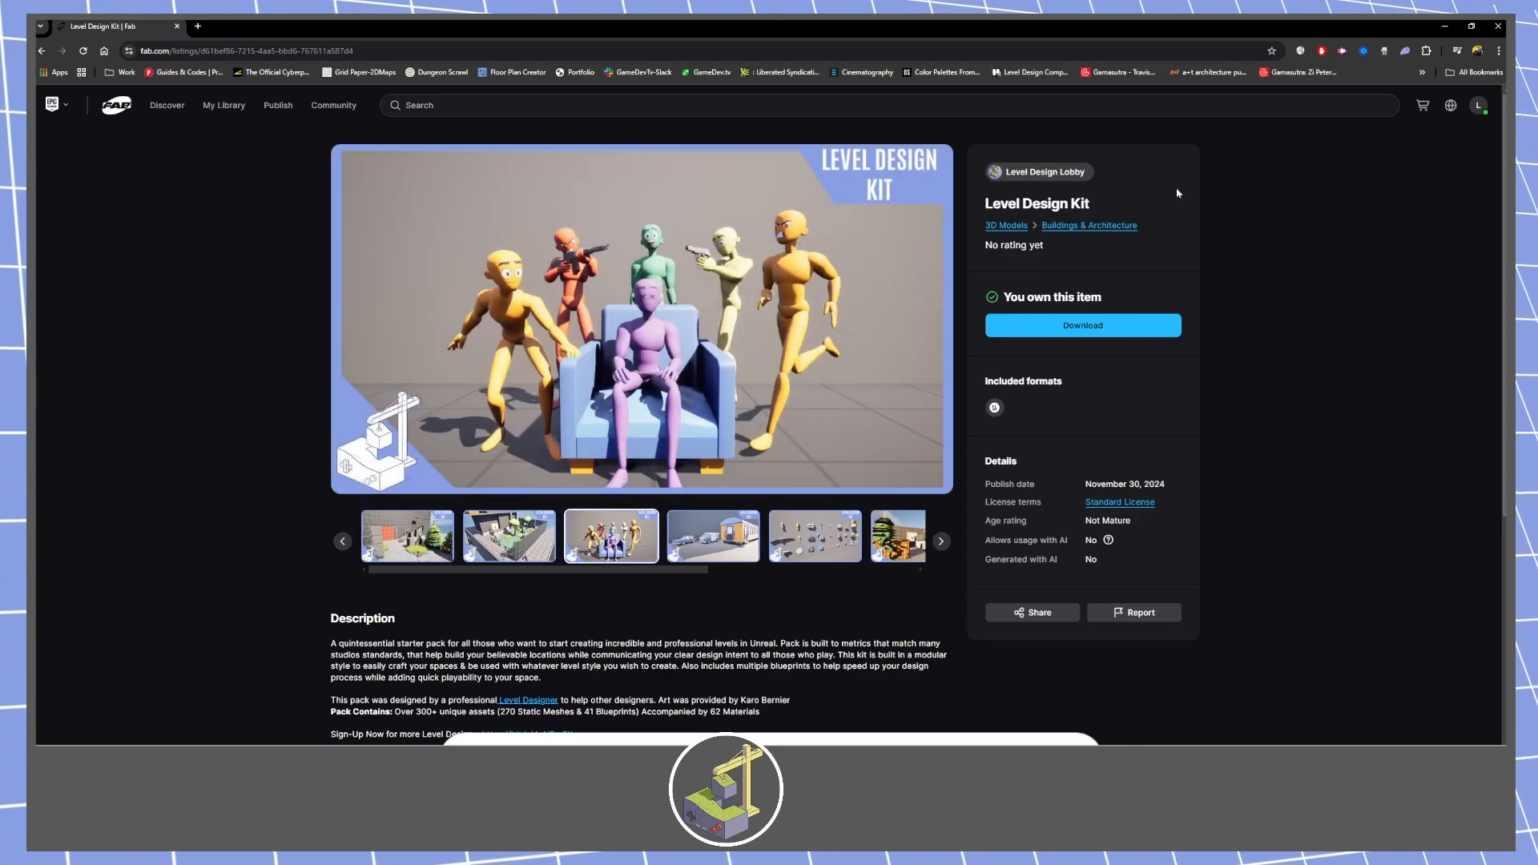
Review the Level Design Kit's description and sign-up link on the Fab listing.
{"action": "scroll", "coordinate": [692, 615], "scroll_direction": "down", "scroll_amount": 1}
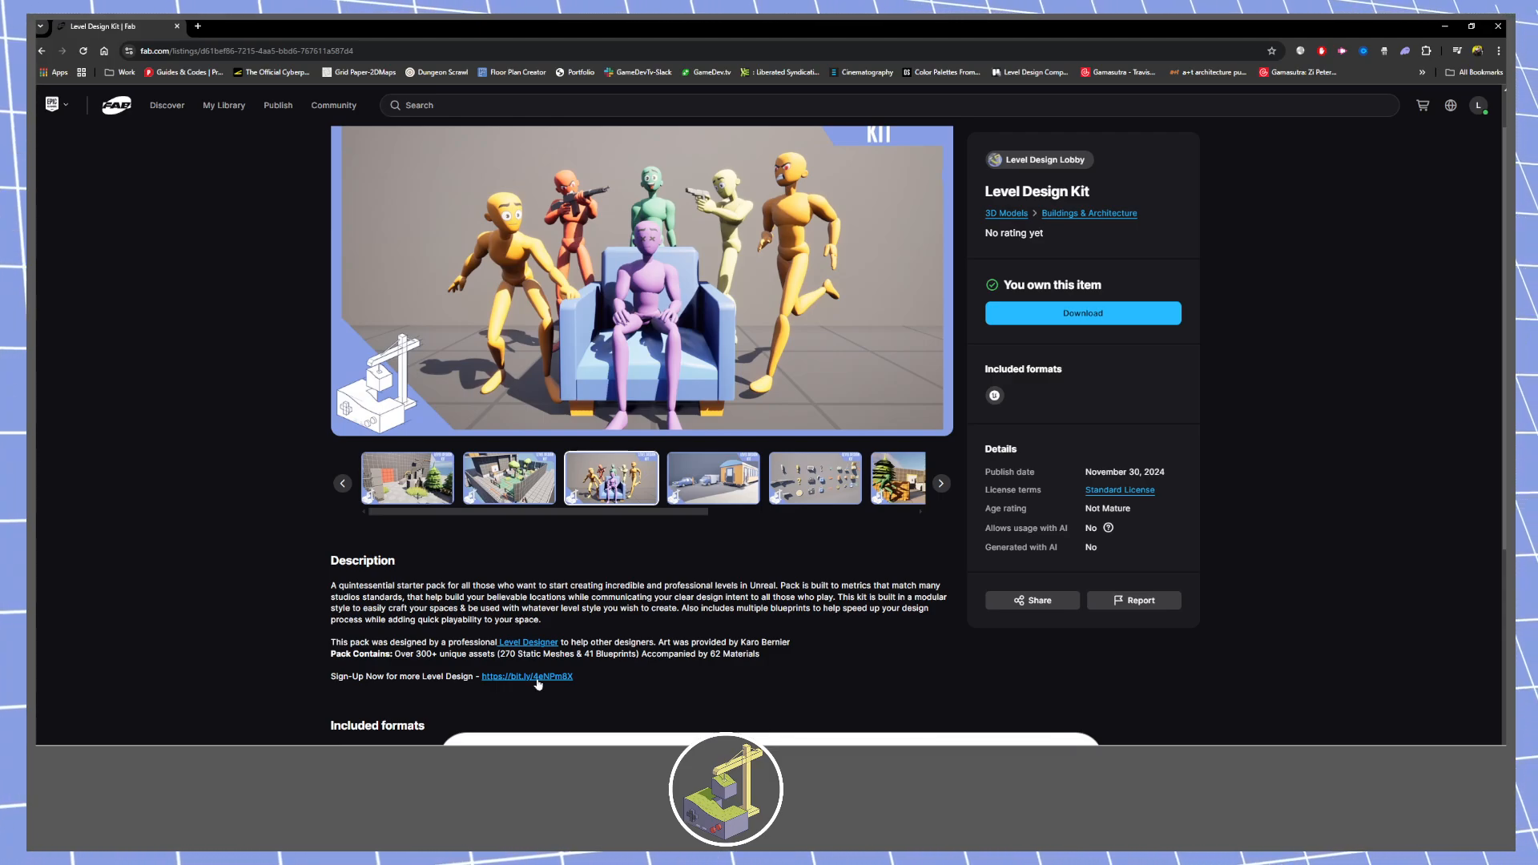
{"action": "scroll", "coordinate": [671, 632], "scroll_direction": "up", "scroll_amount": 1}
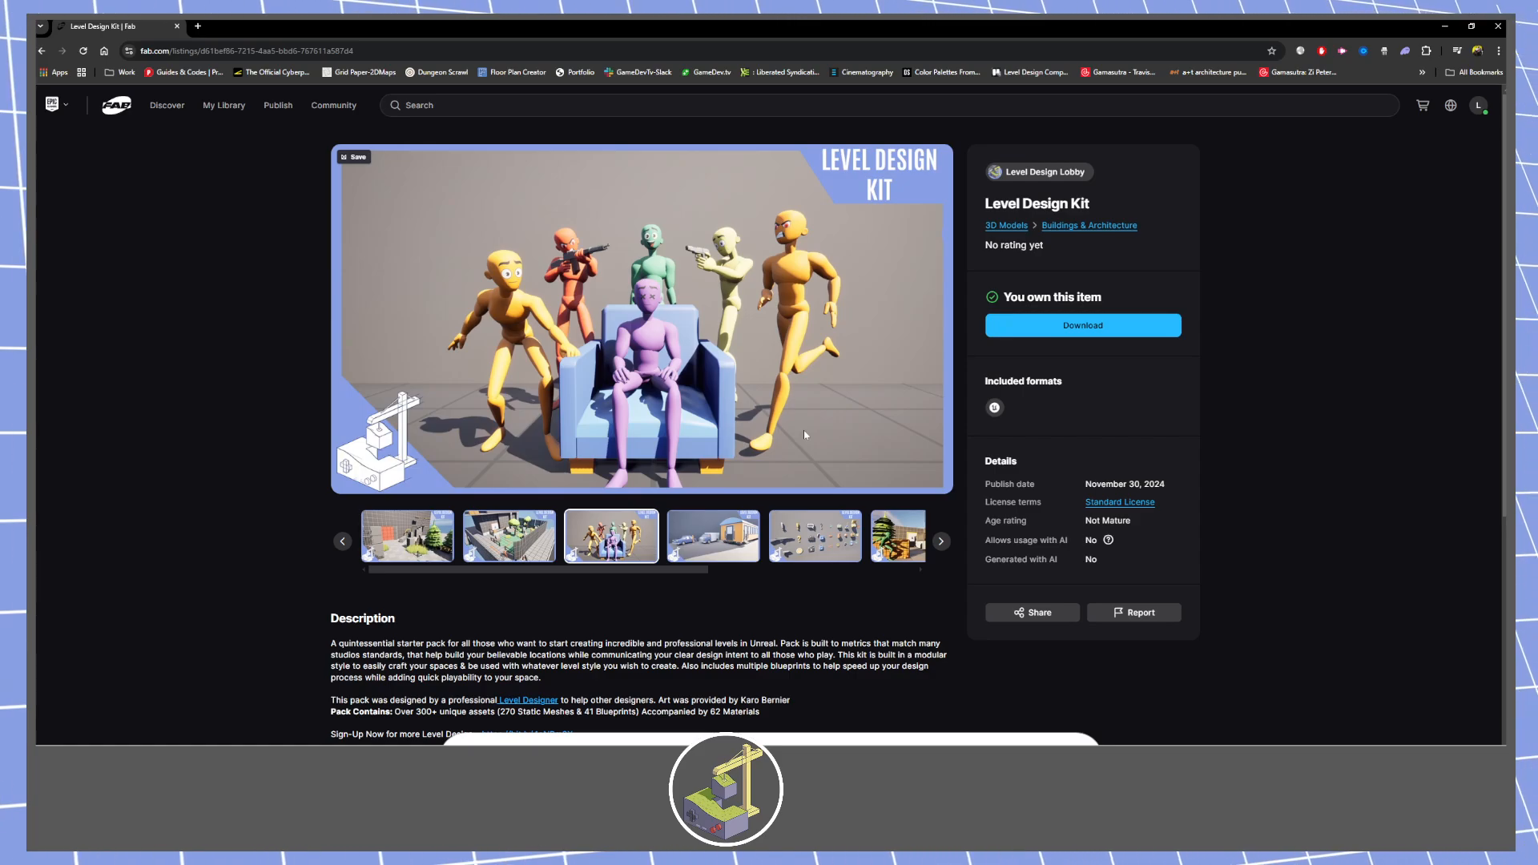
{"action": "scroll", "coordinate": [801, 449], "scroll_direction": "down", "scroll_amount": 2}
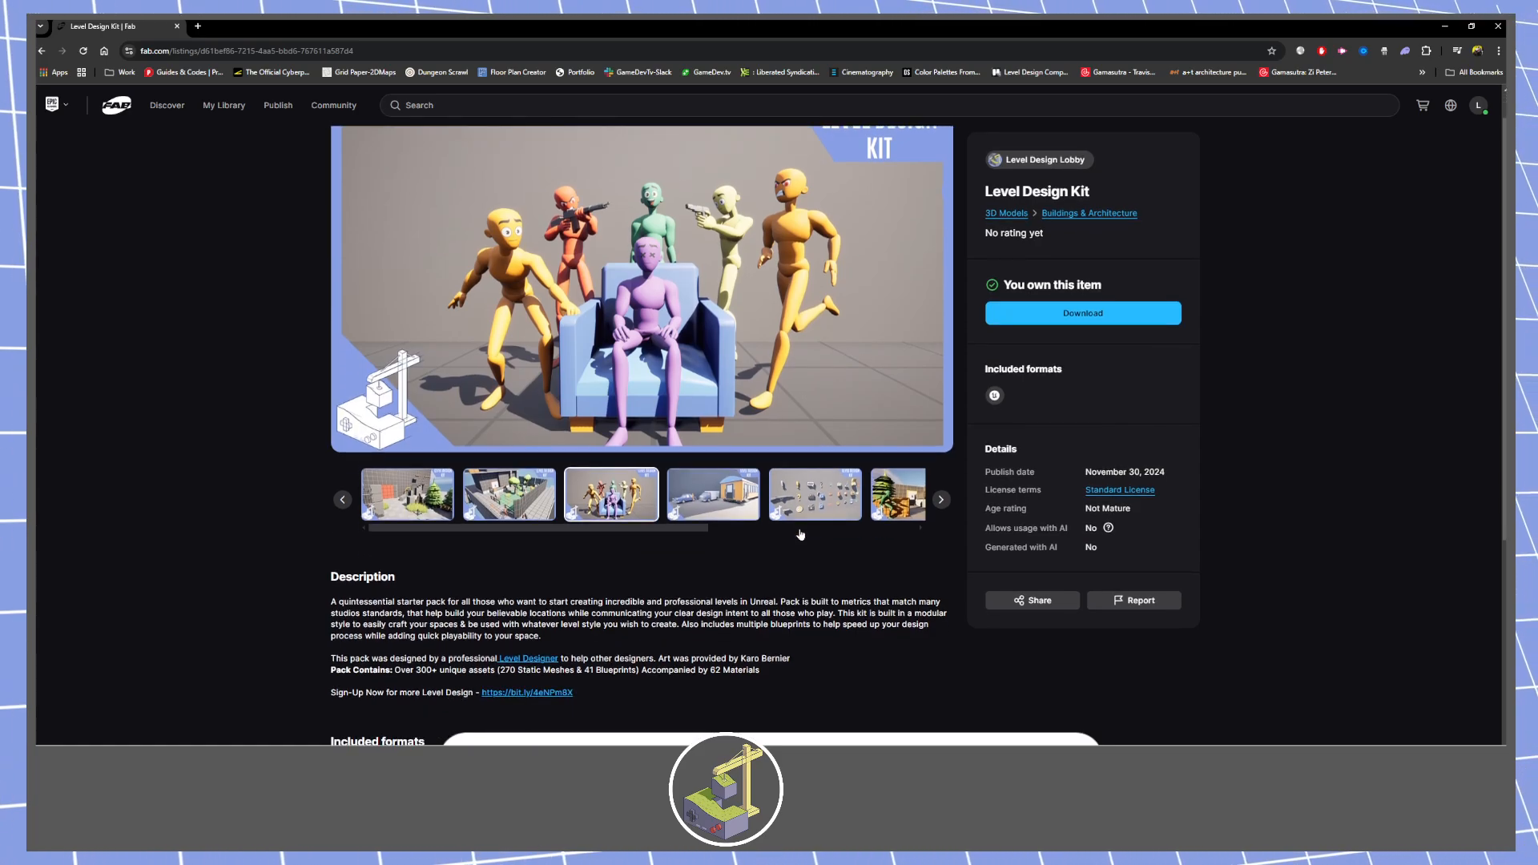